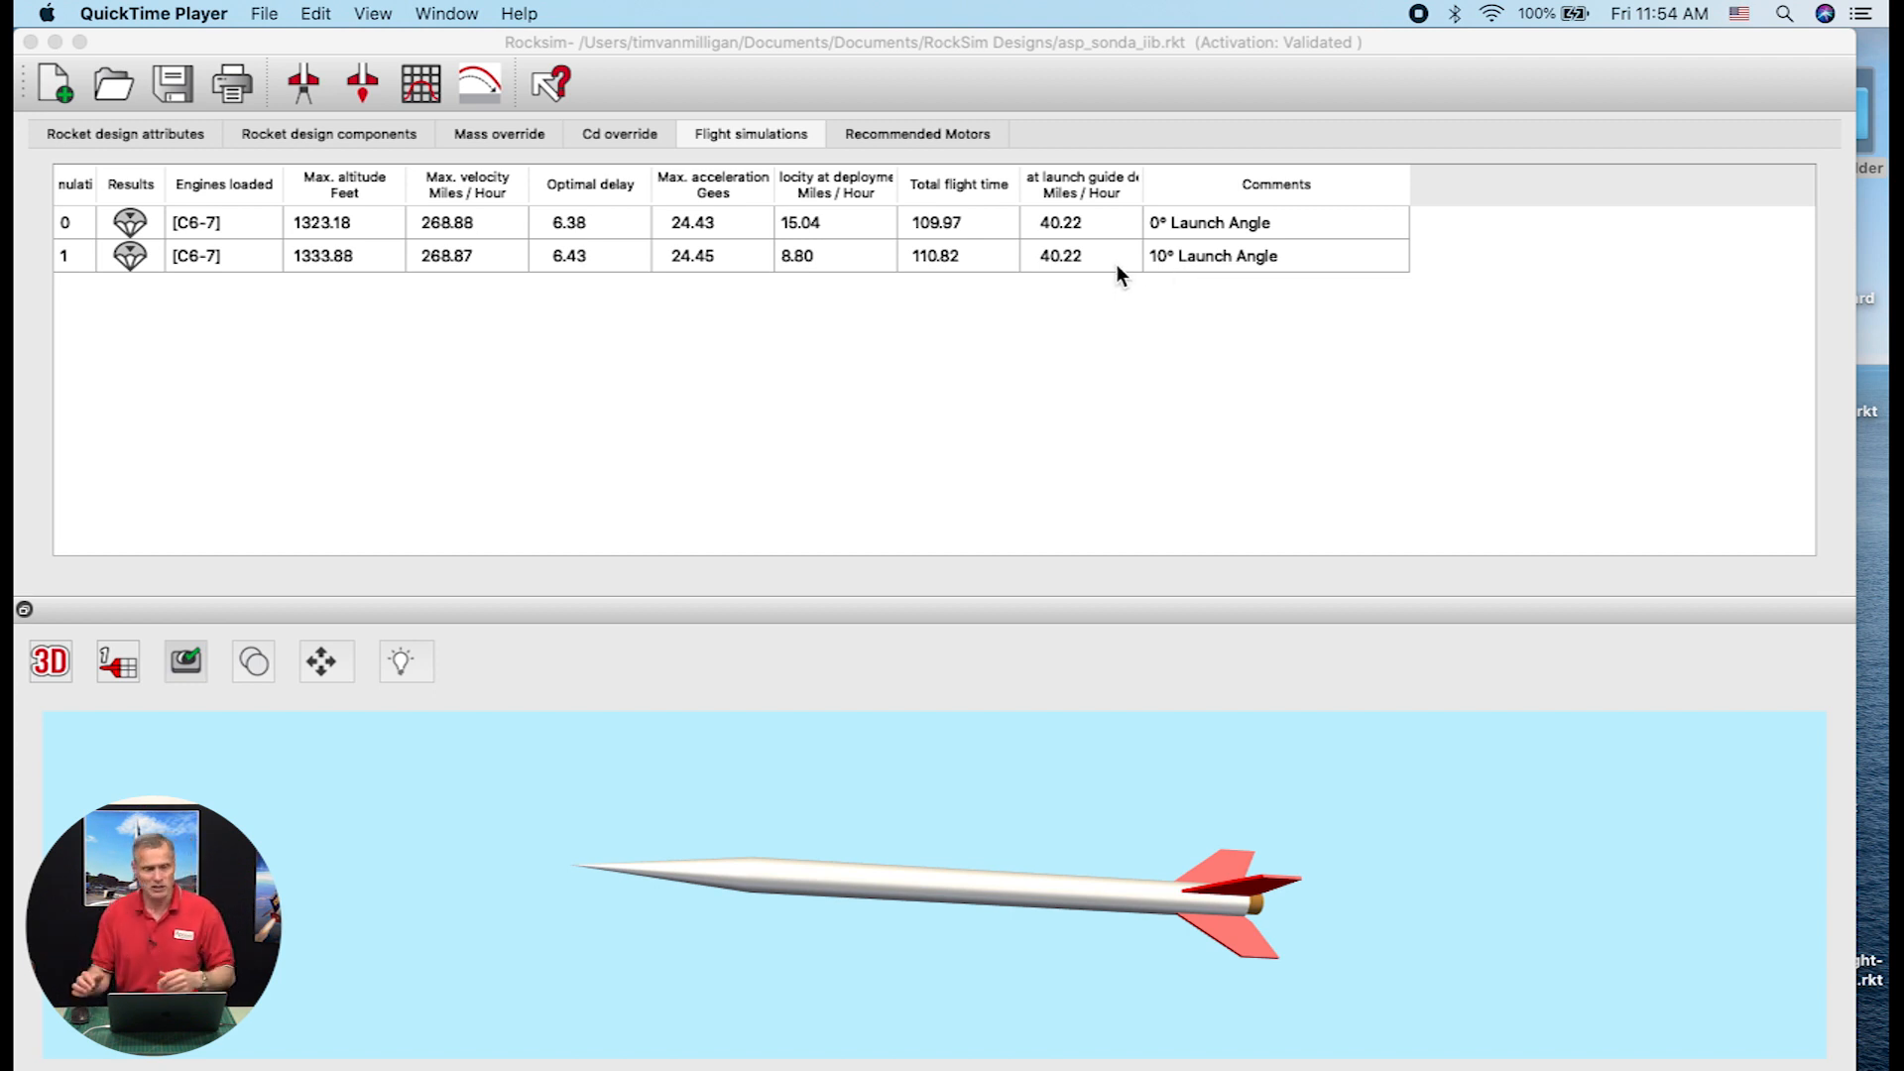
# Prepare a new flight simulation and change its comment to "20° Launch Angle"
pyautogui.click(308, 89)
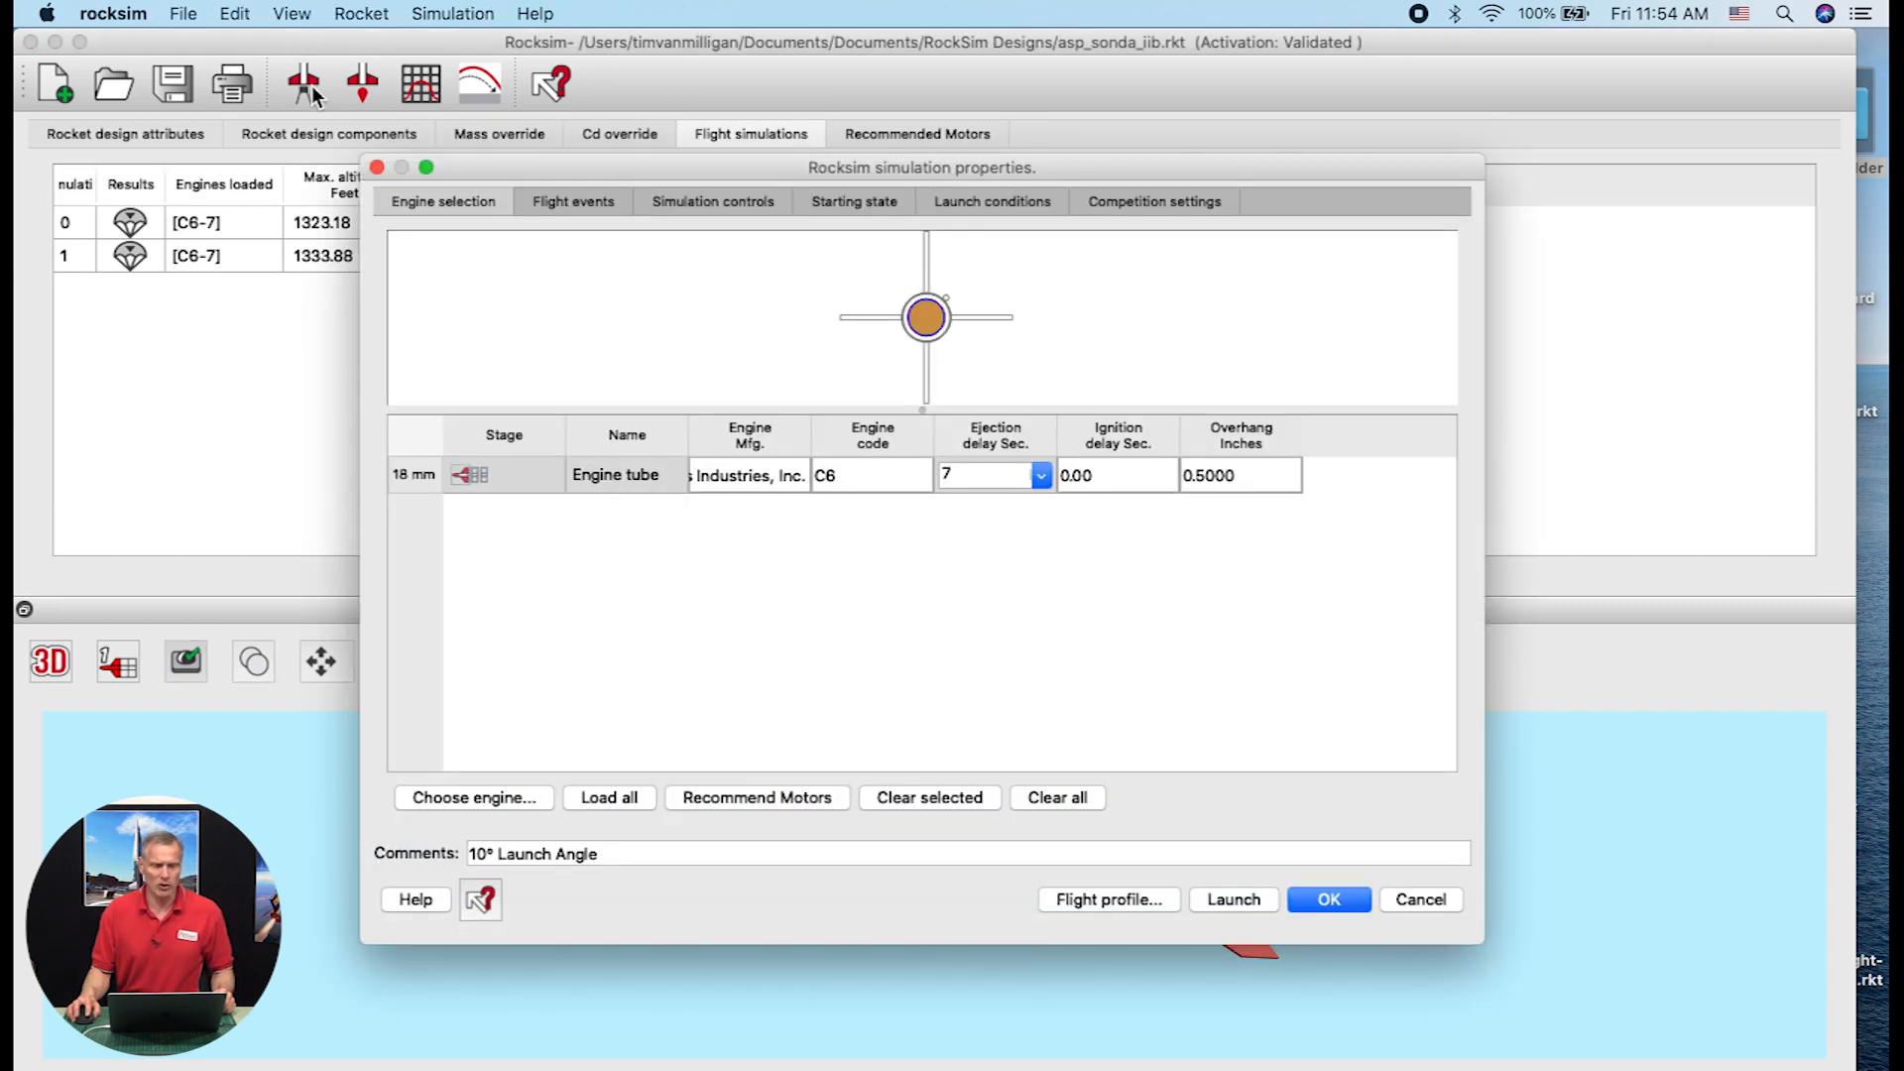
pyautogui.moveTo(534, 174); pyautogui.dragTo(487, 133)
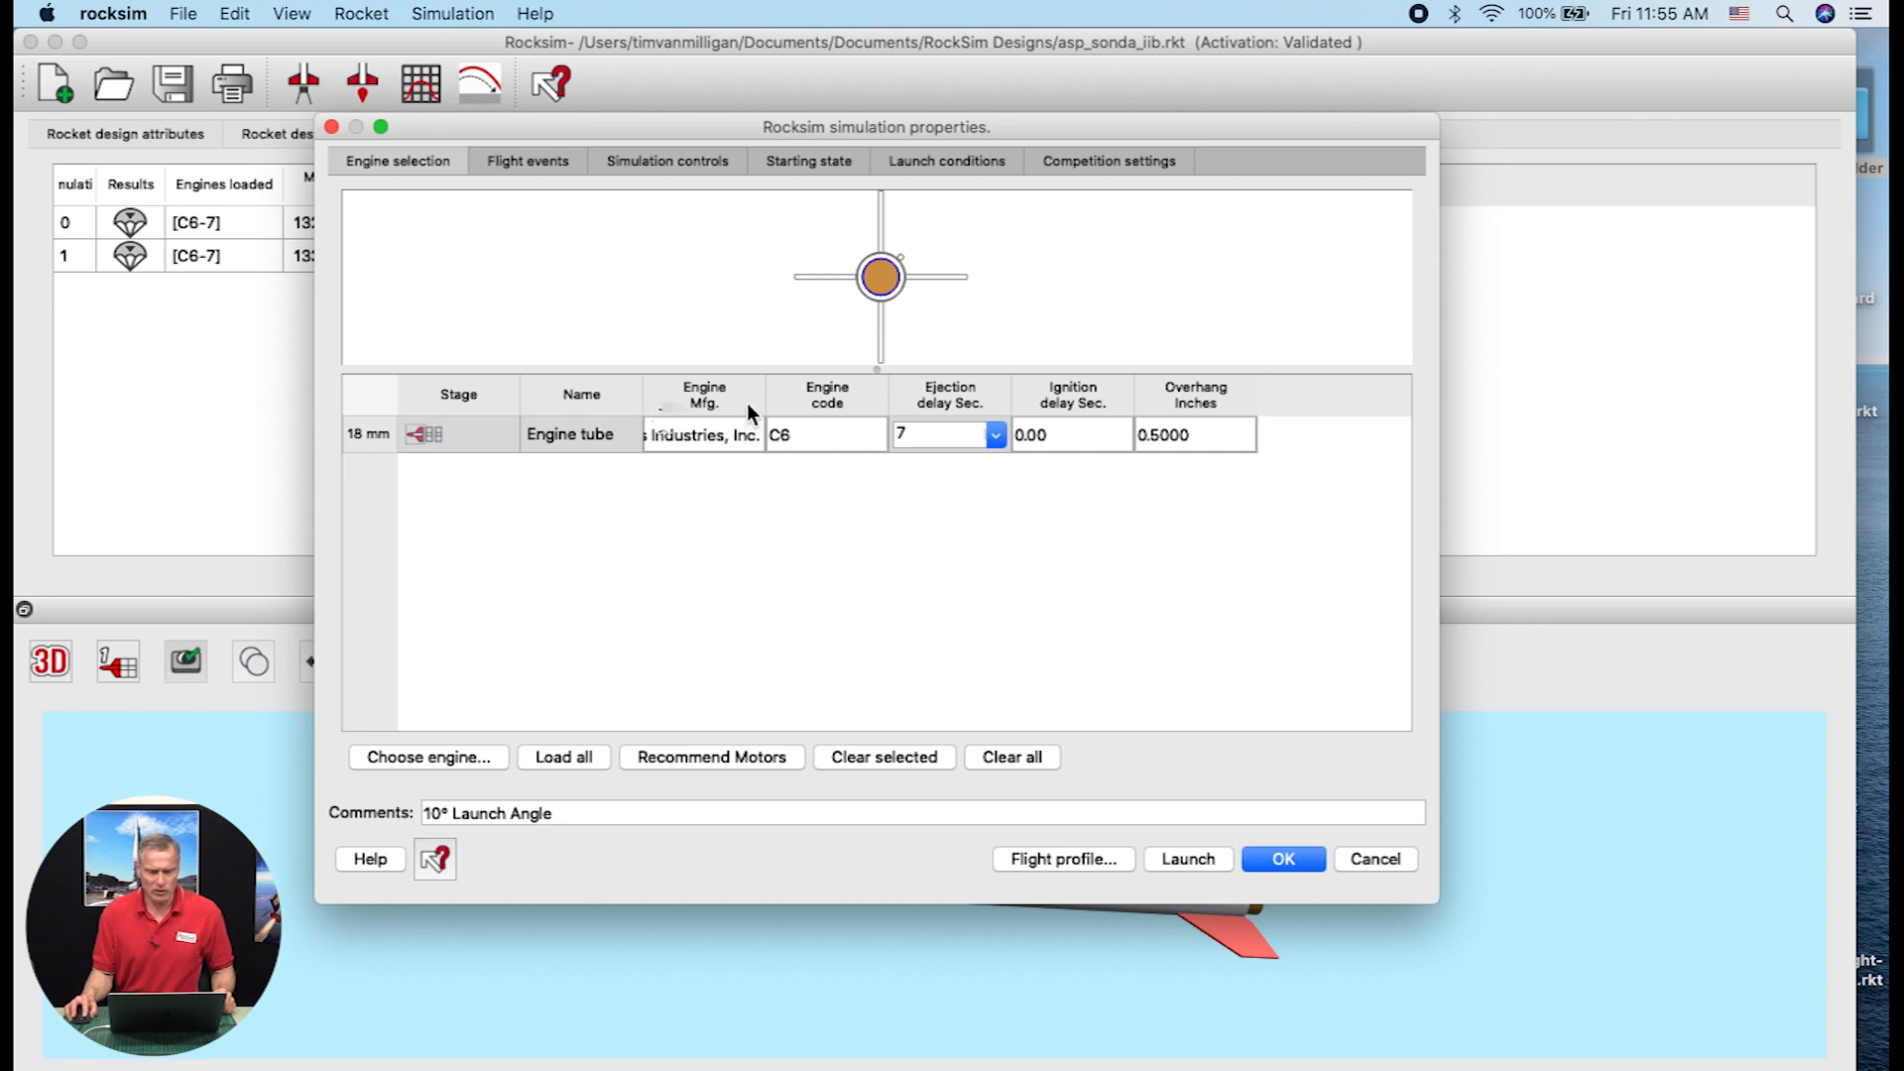
pyautogui.moveTo(765, 397); pyautogui.dragTo(857, 397)
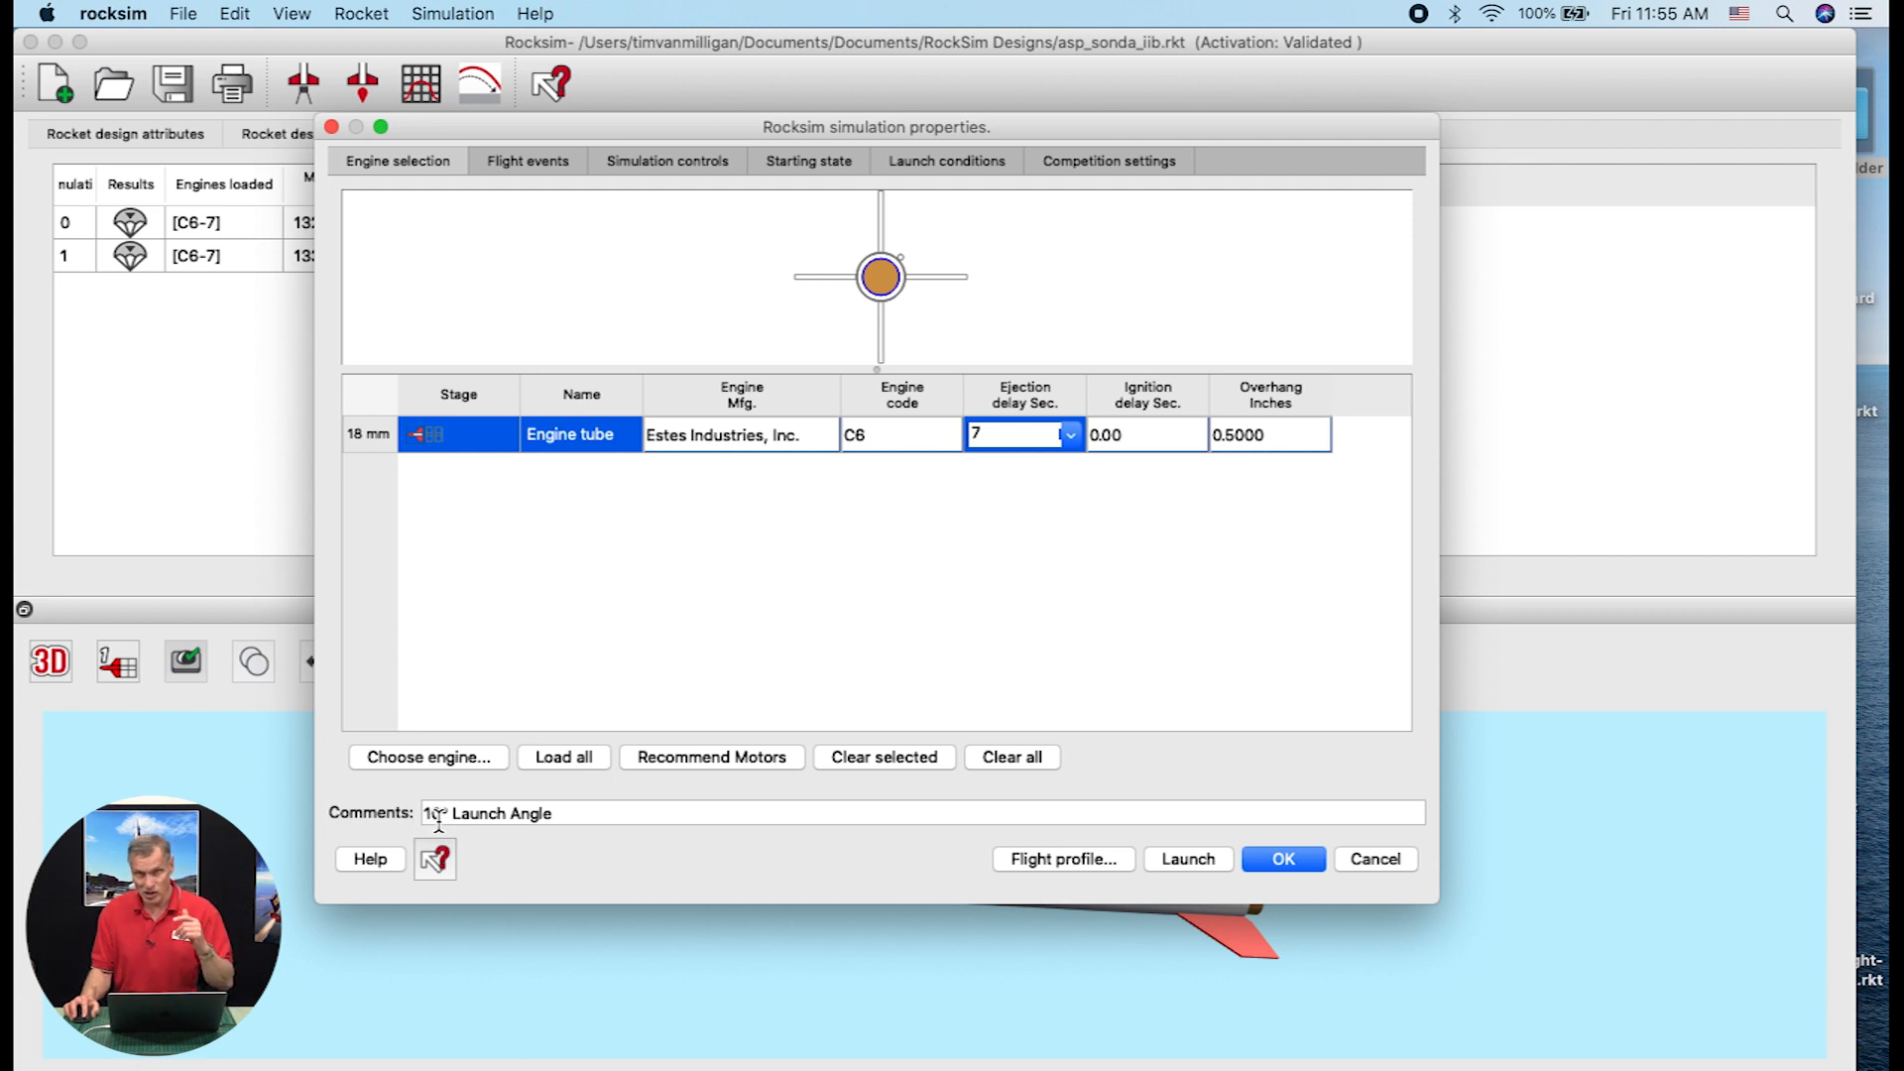
pyautogui.click(437, 821)
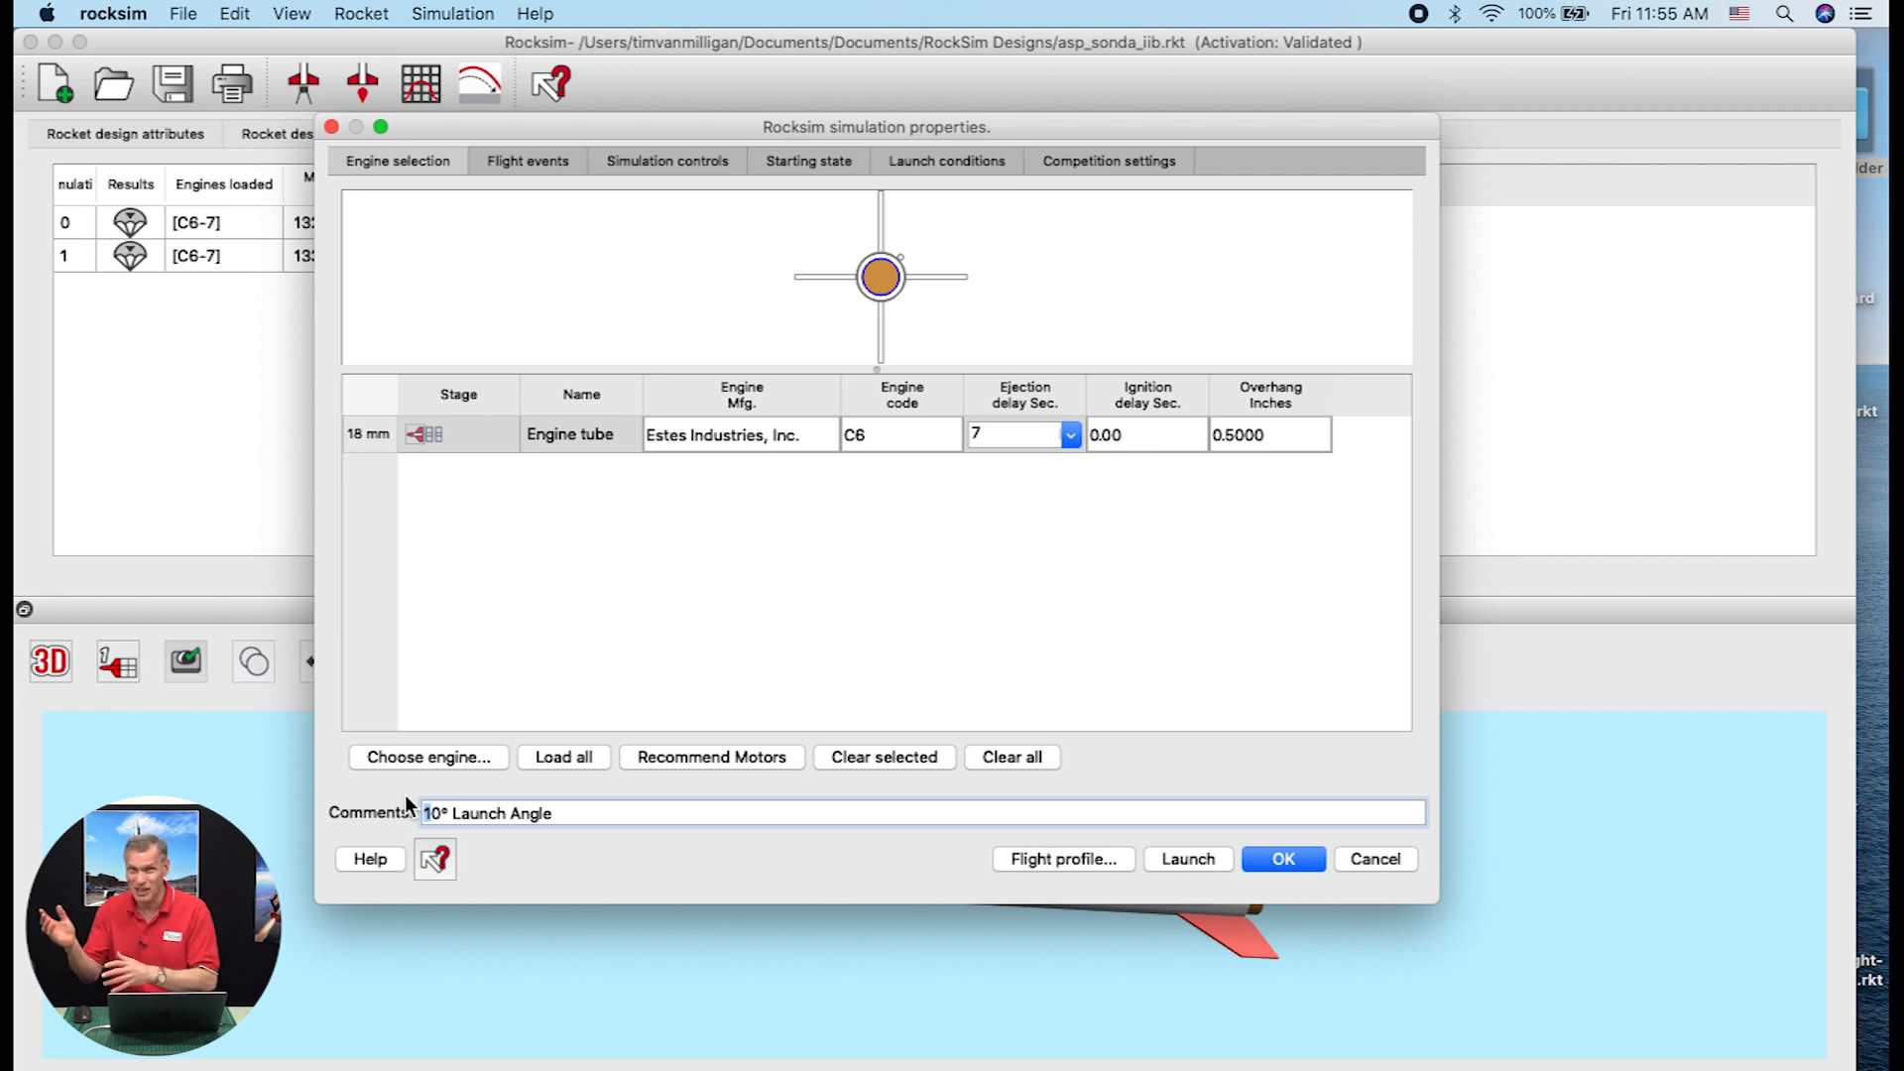
pyautogui.write('2')
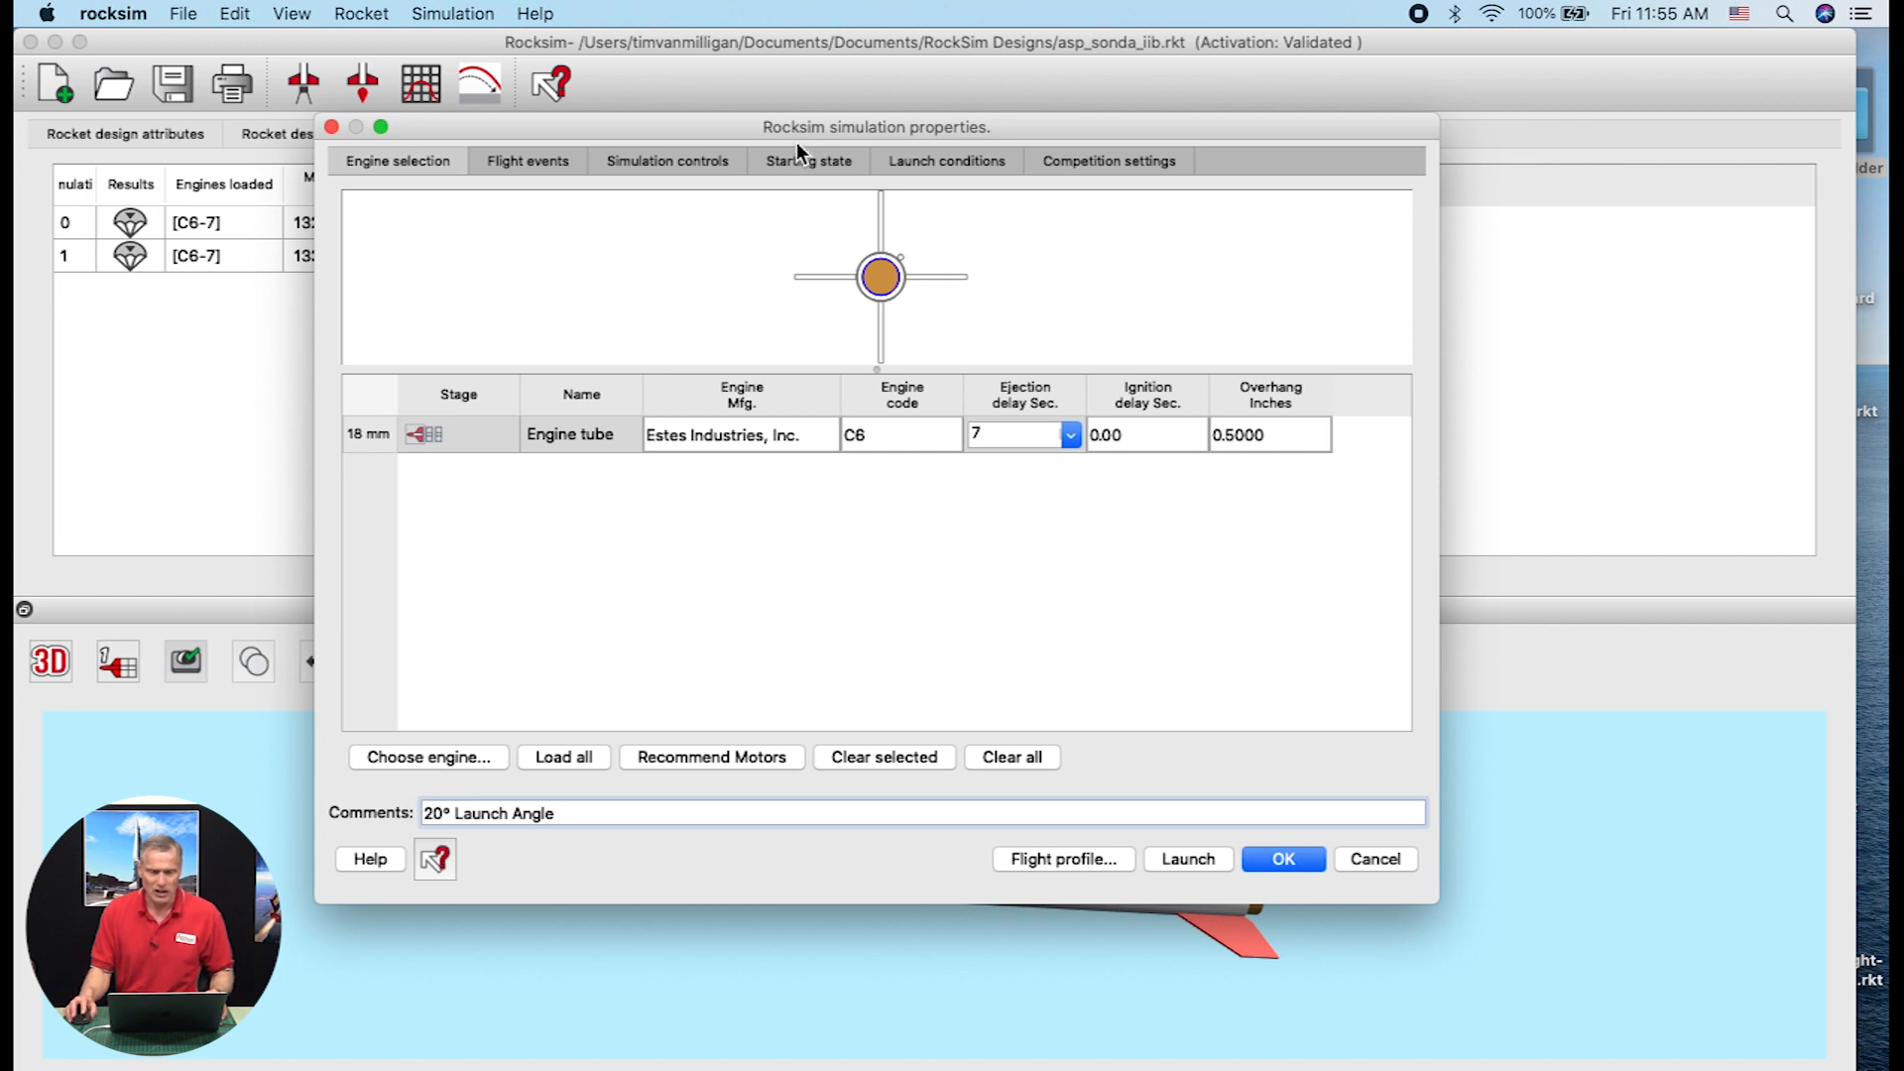
# Set the simulation's launch angle to 20 degrees in its starting state
pyautogui.click(831, 162)
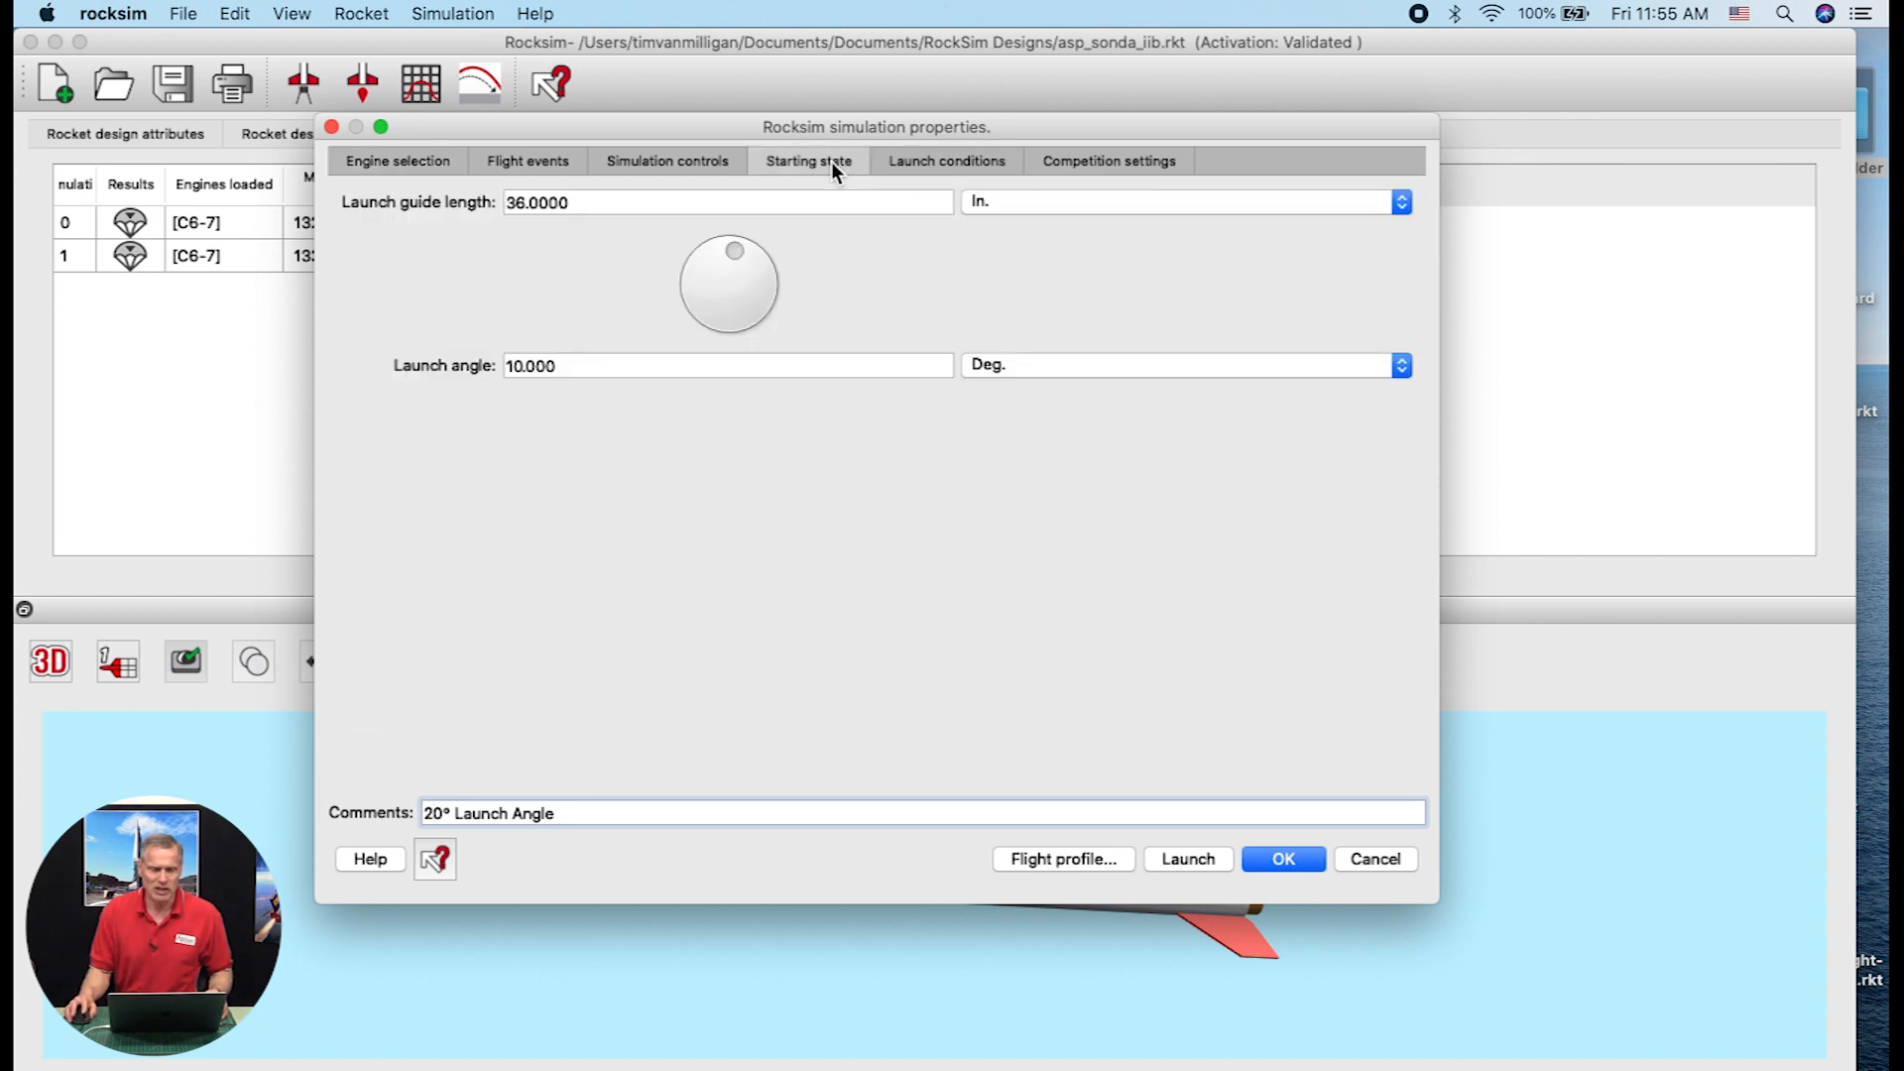
pyautogui.click(504, 366)
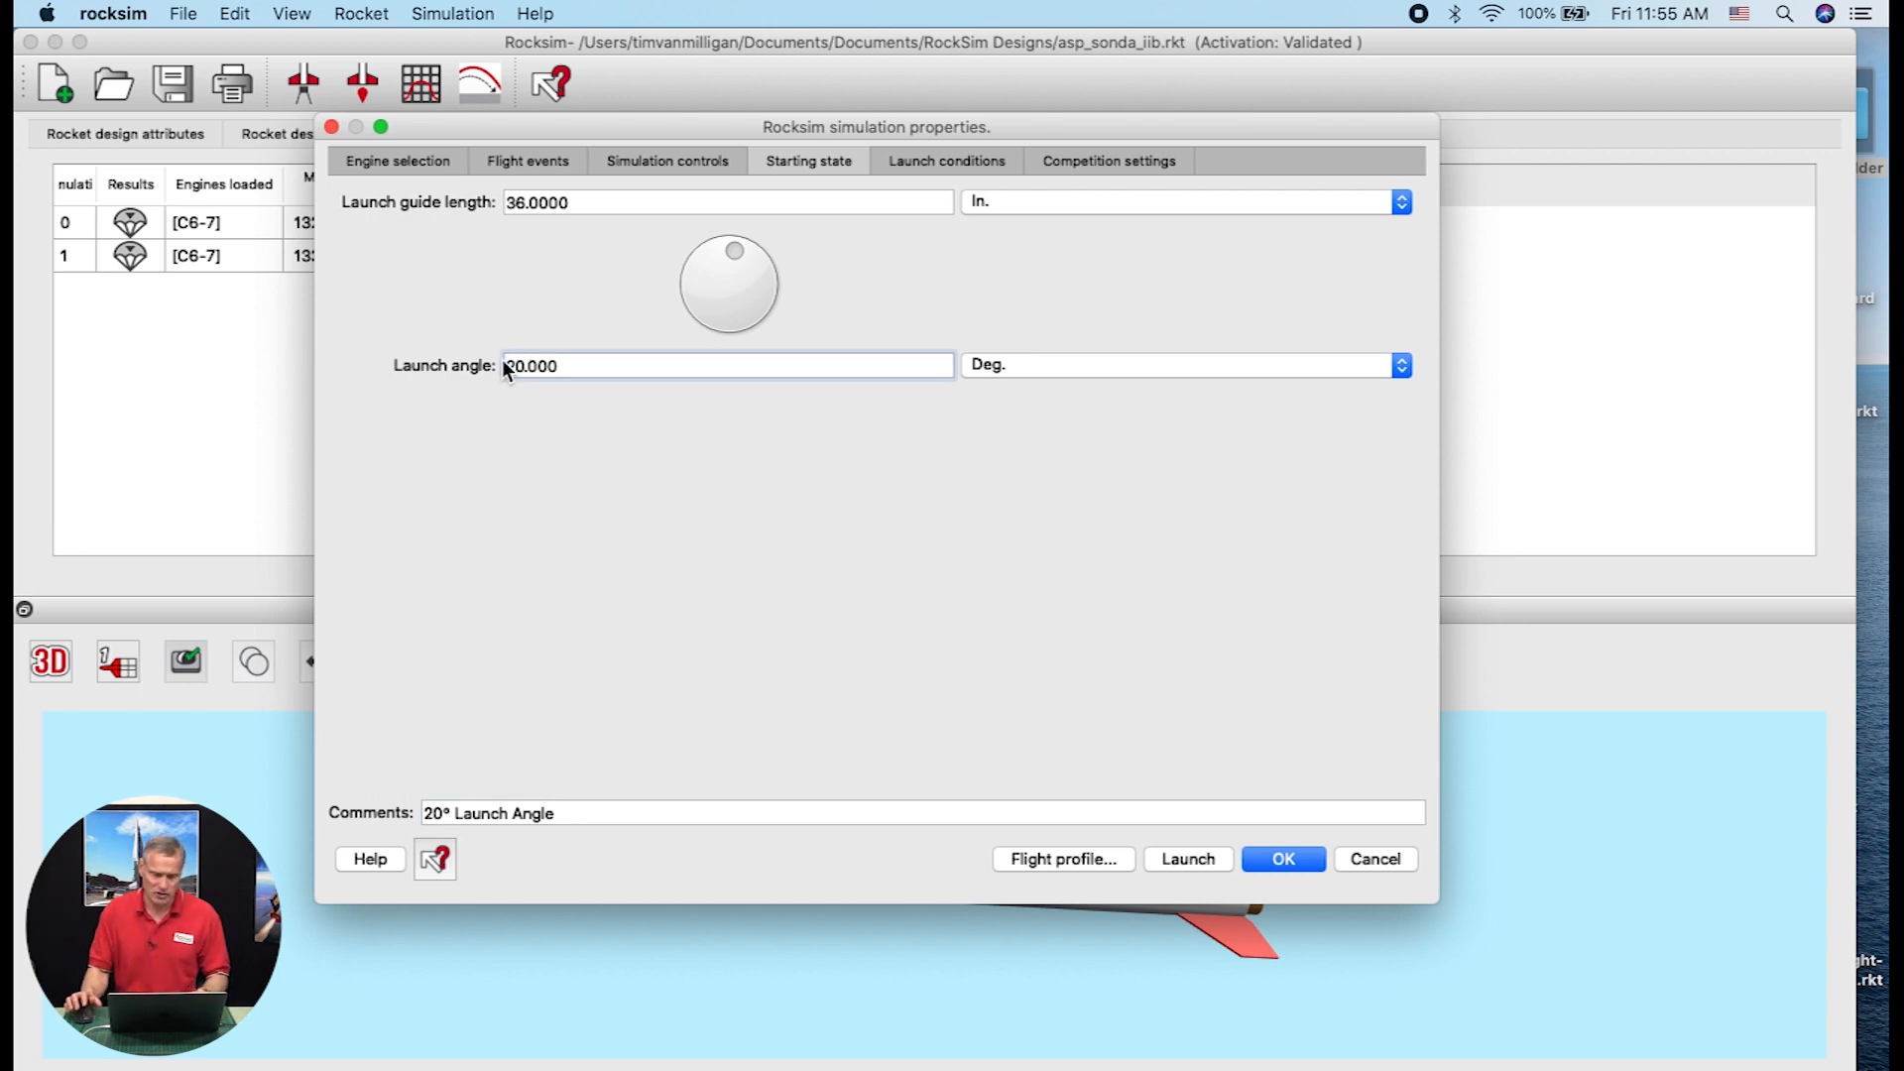
pyautogui.press('Tab')
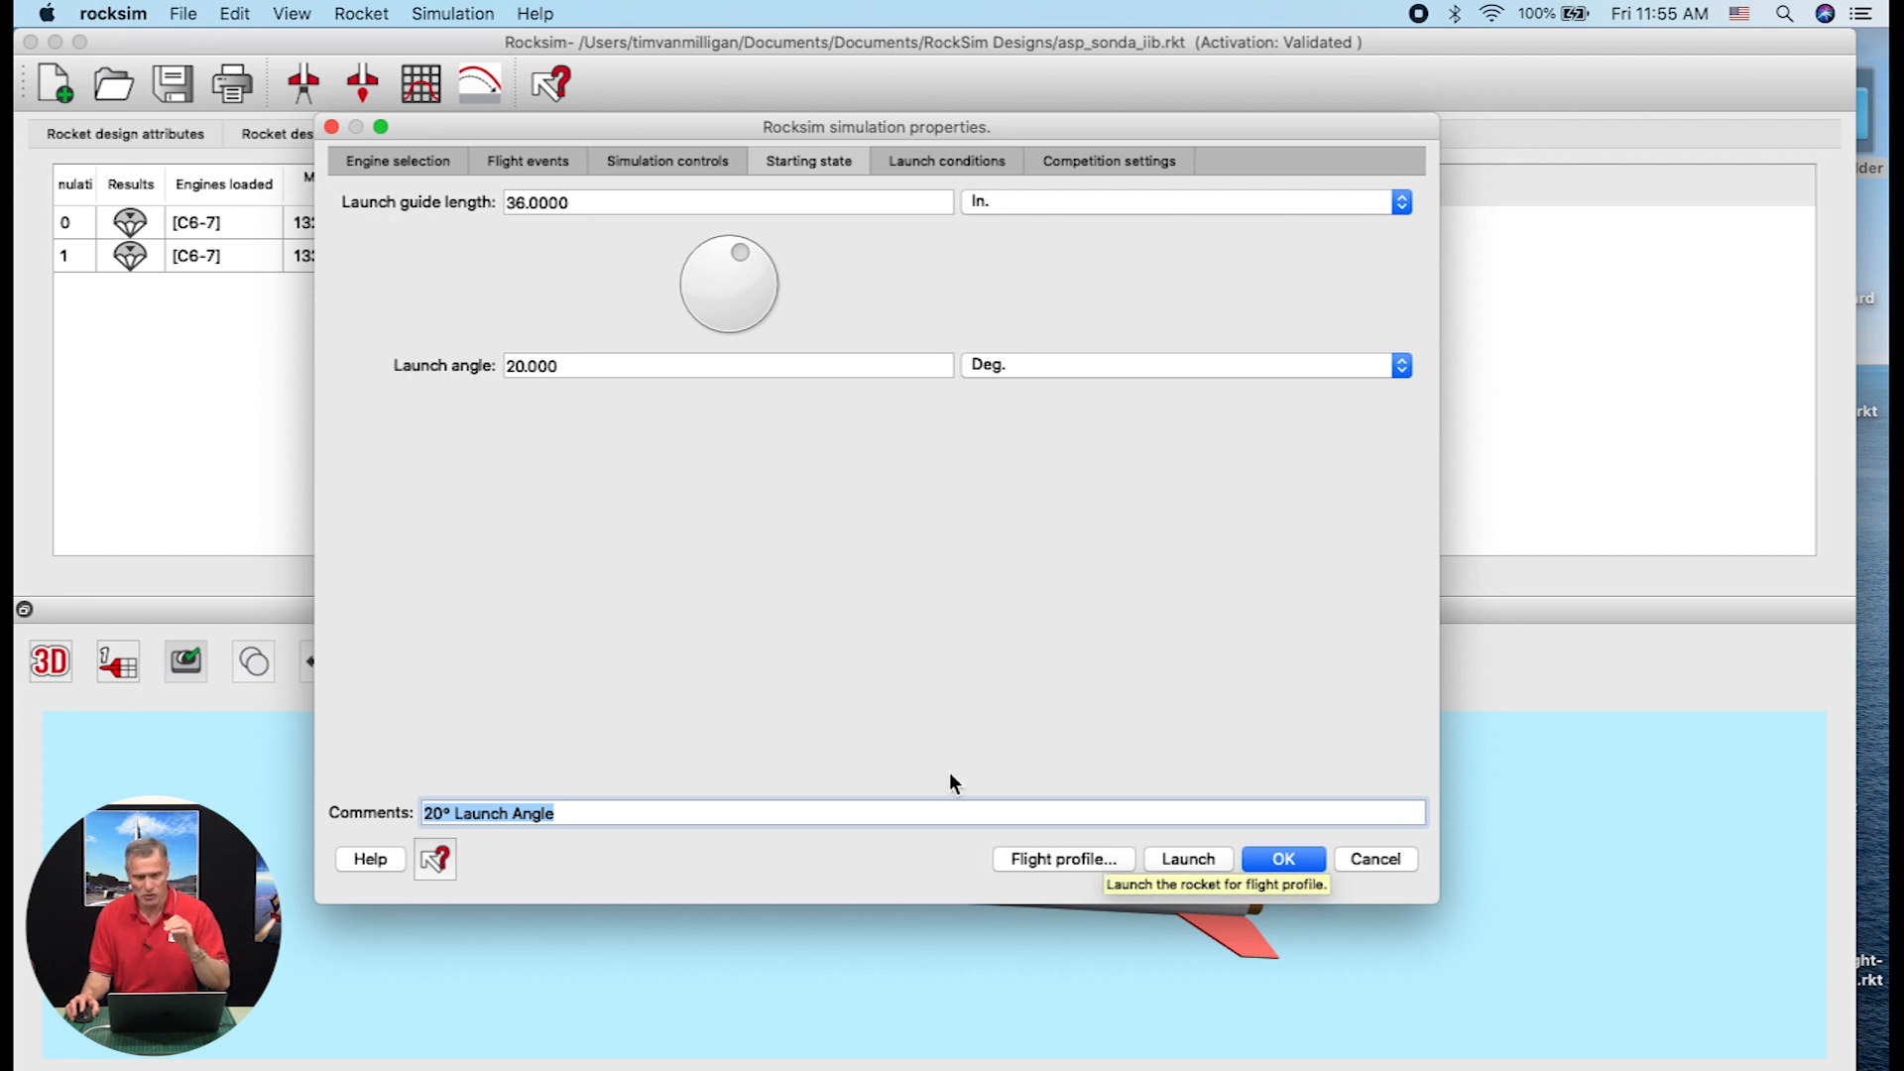
# Run the 20° simulation and play its 2D flight profile through to landing, then close the profile
pyautogui.click(514, 162)
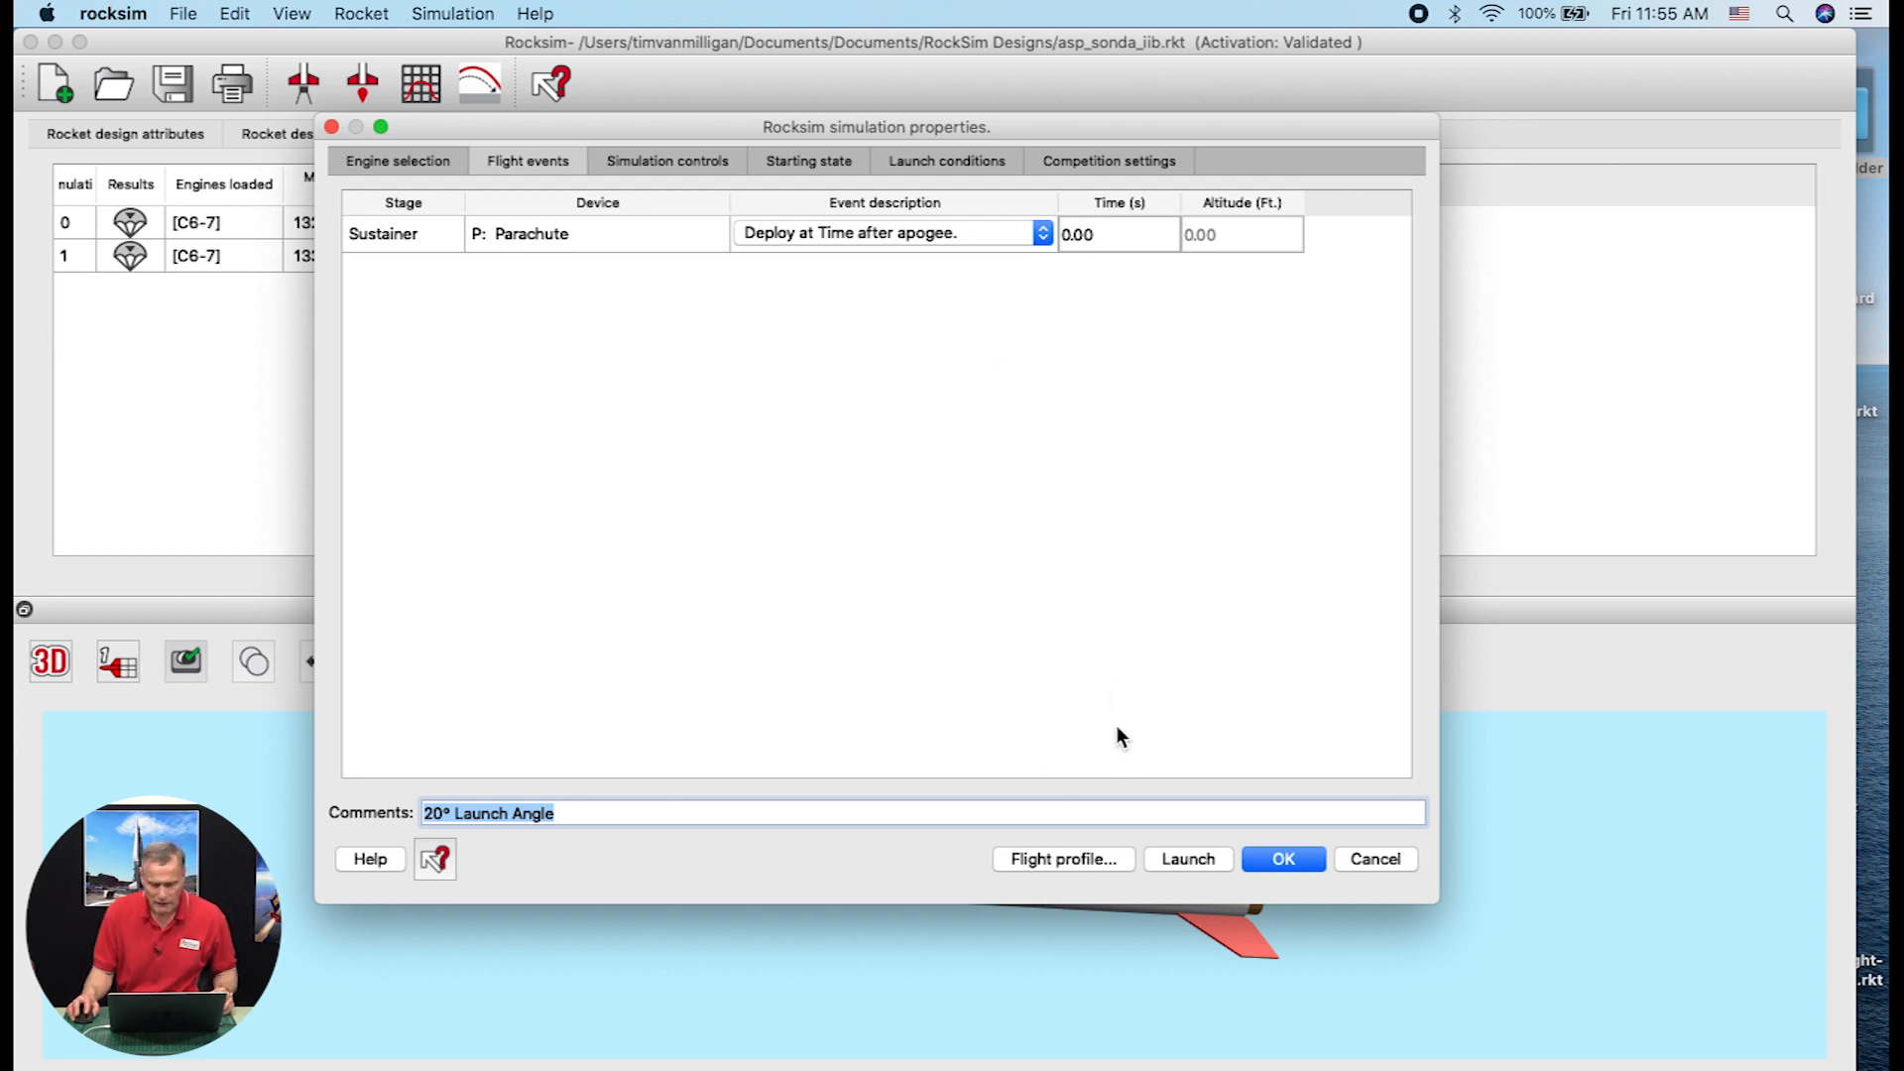
pyautogui.click(1104, 859)
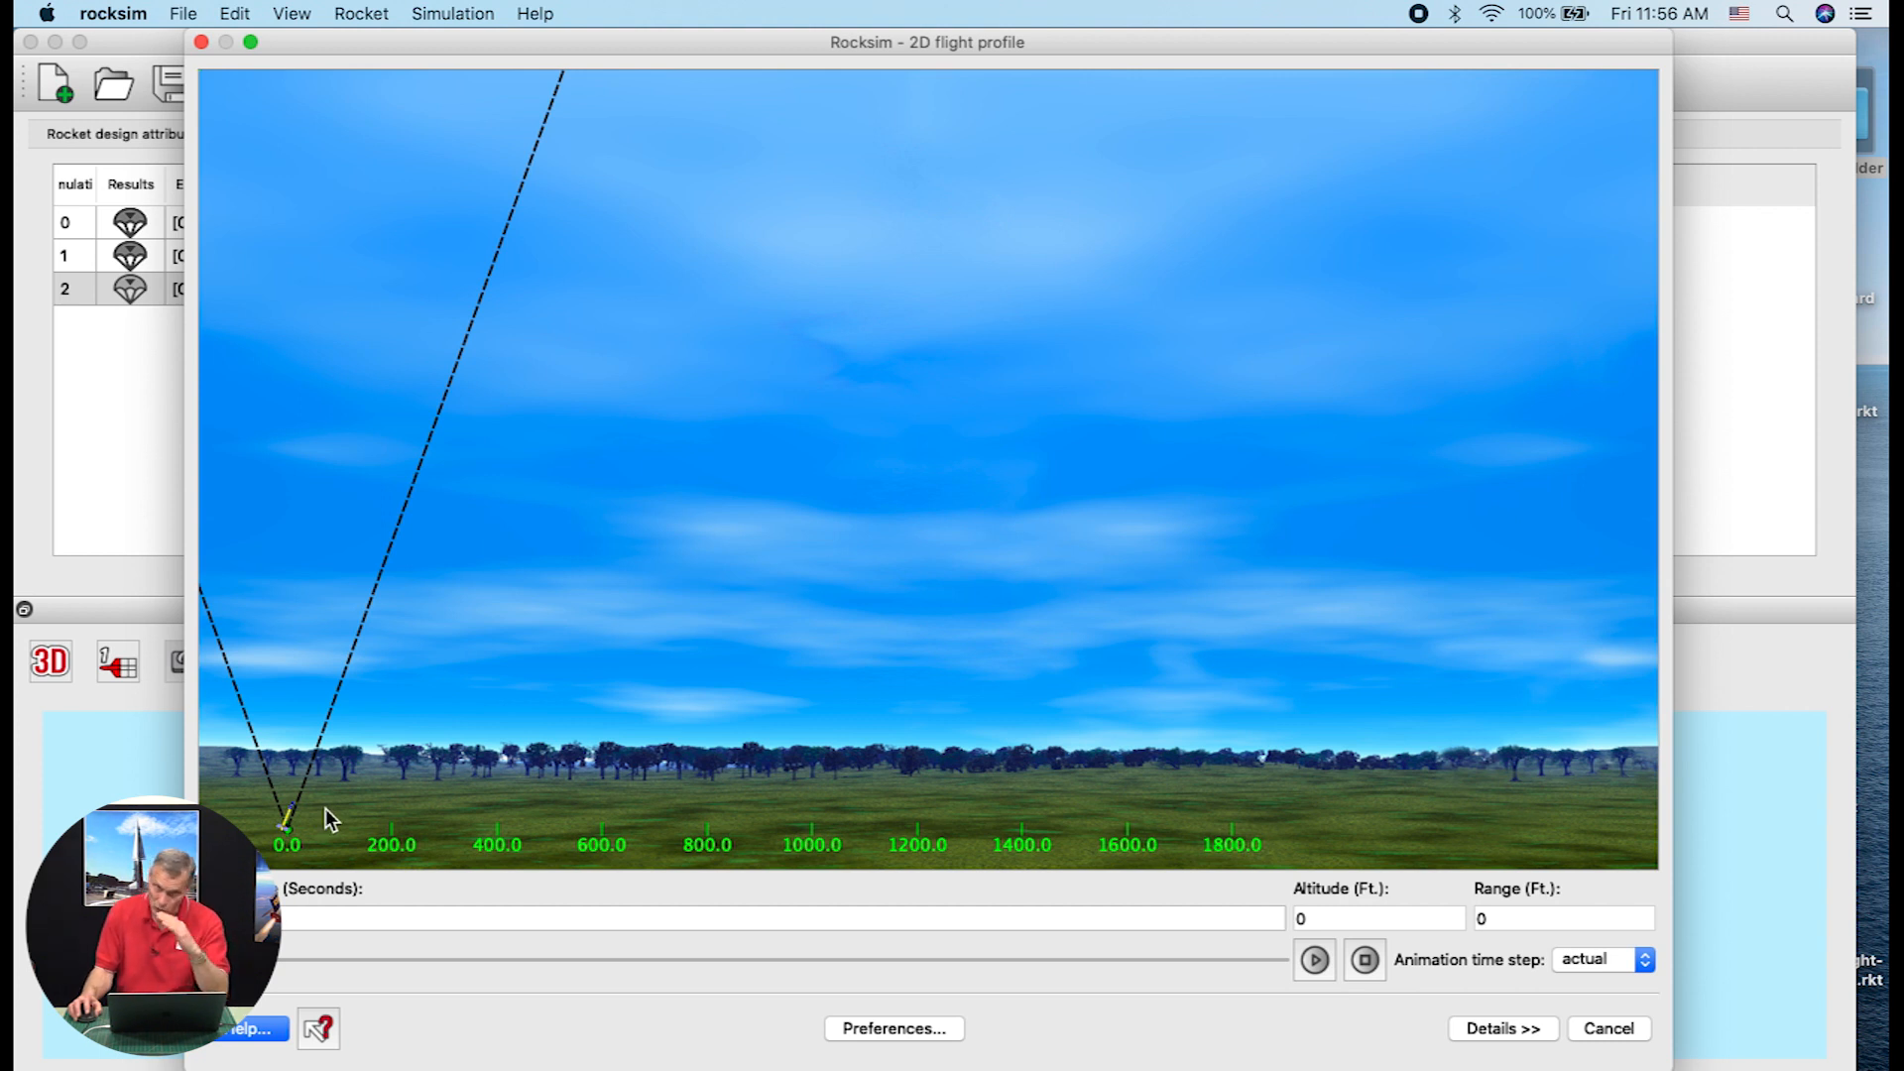
pyautogui.click(1312, 960)
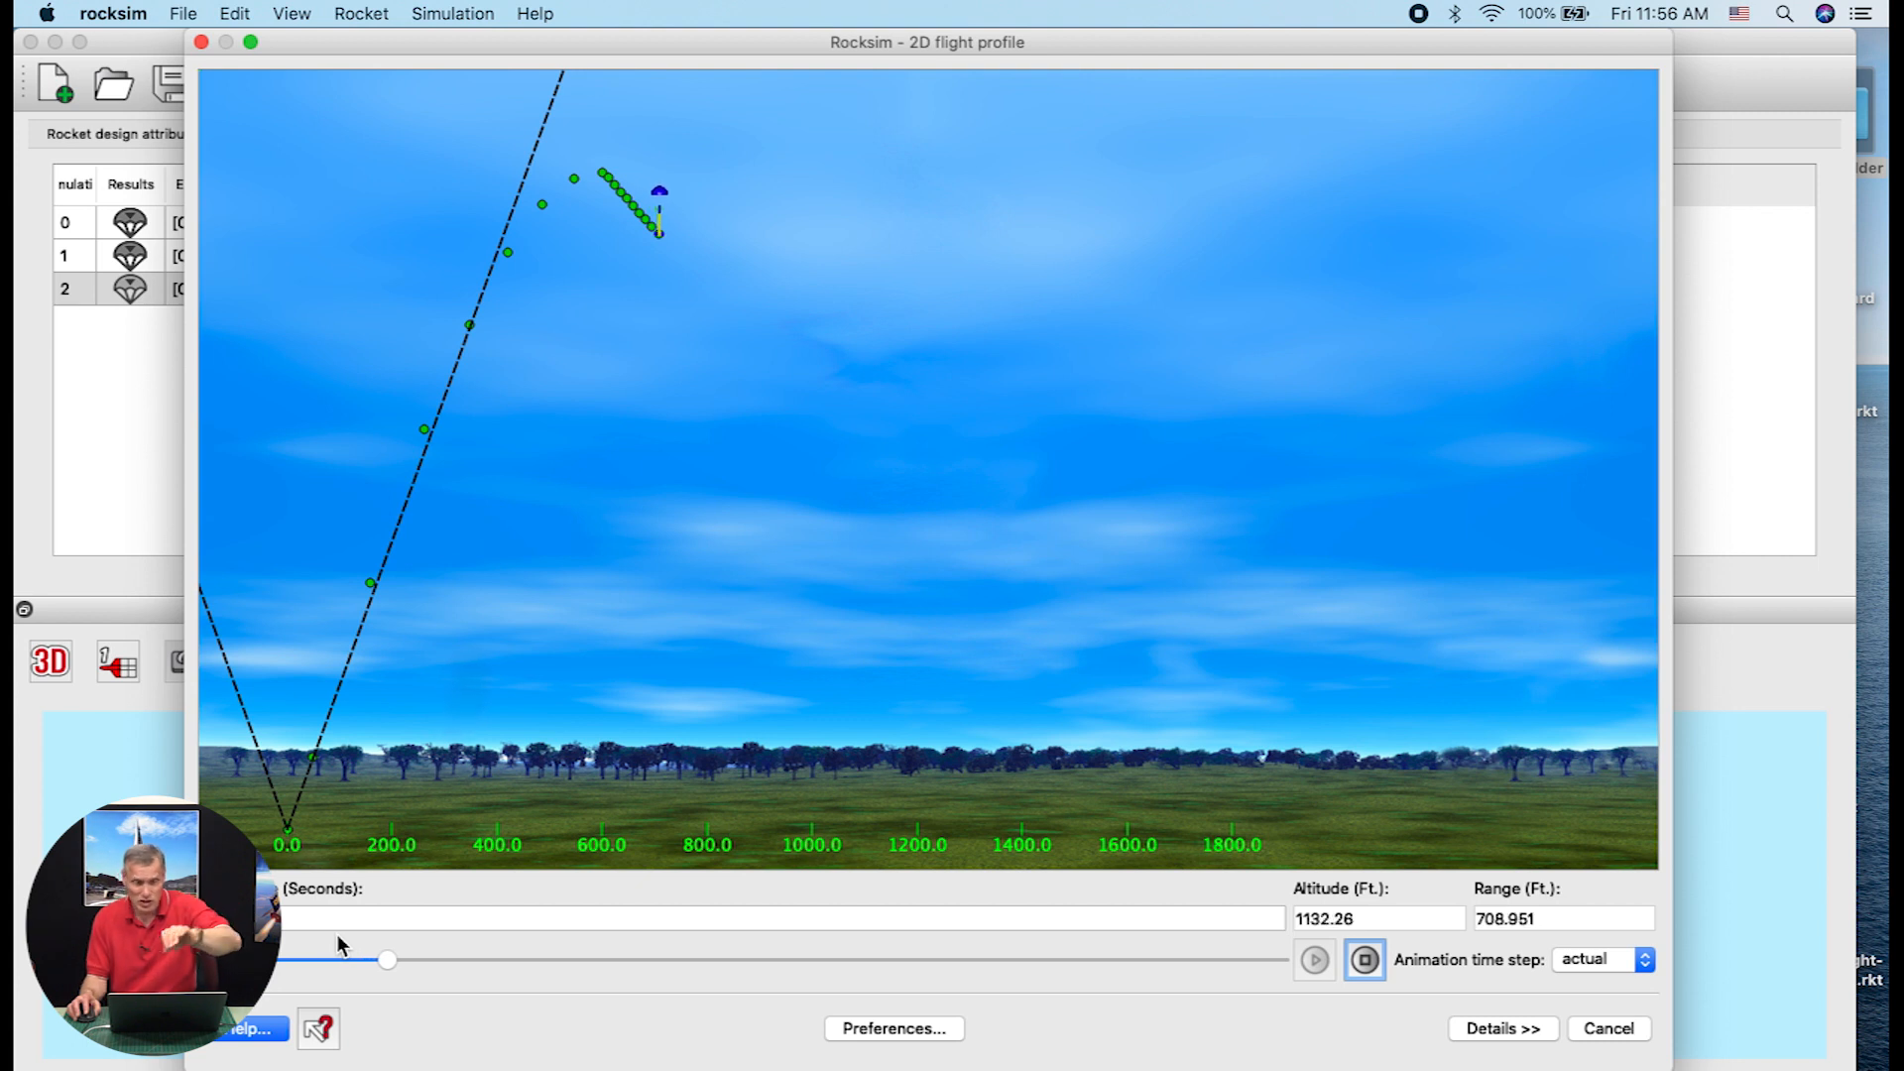
pyautogui.moveTo(402, 964); pyautogui.dragTo(1292, 951)
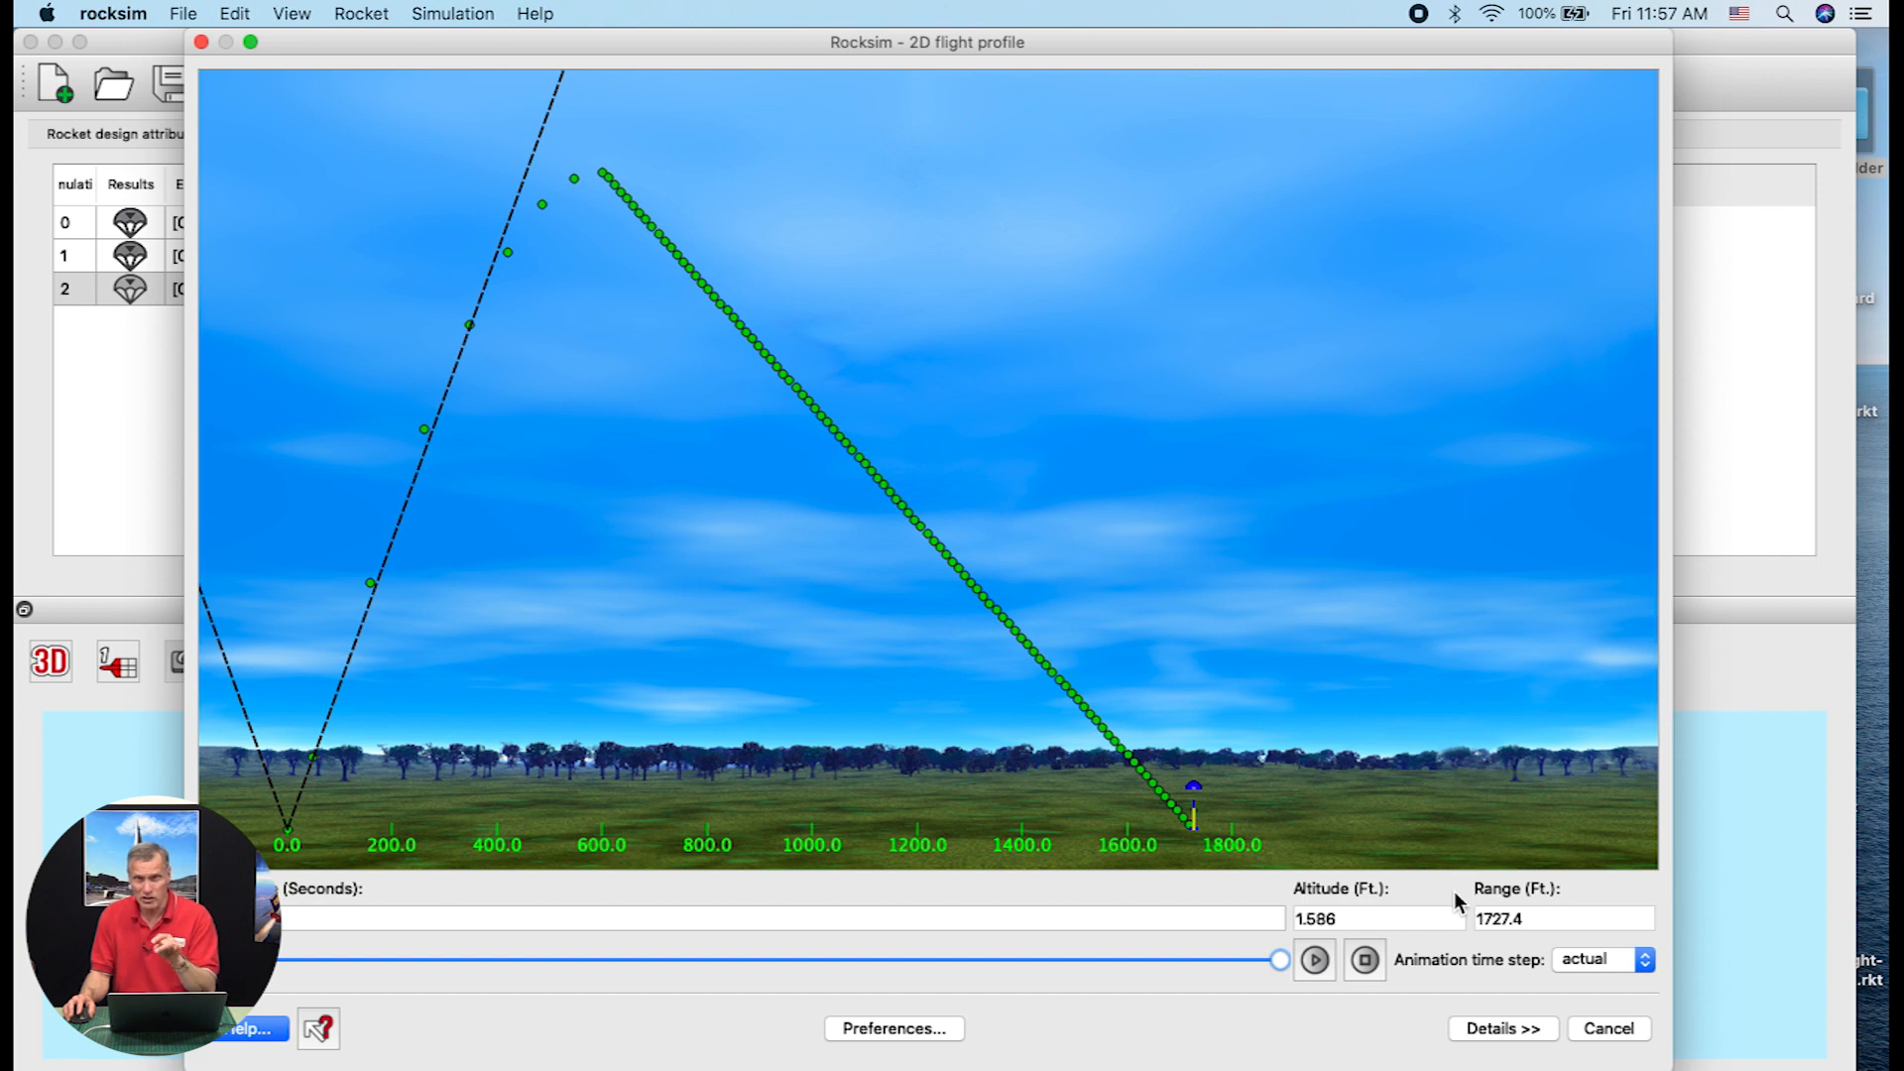
pyautogui.click(1607, 1032)
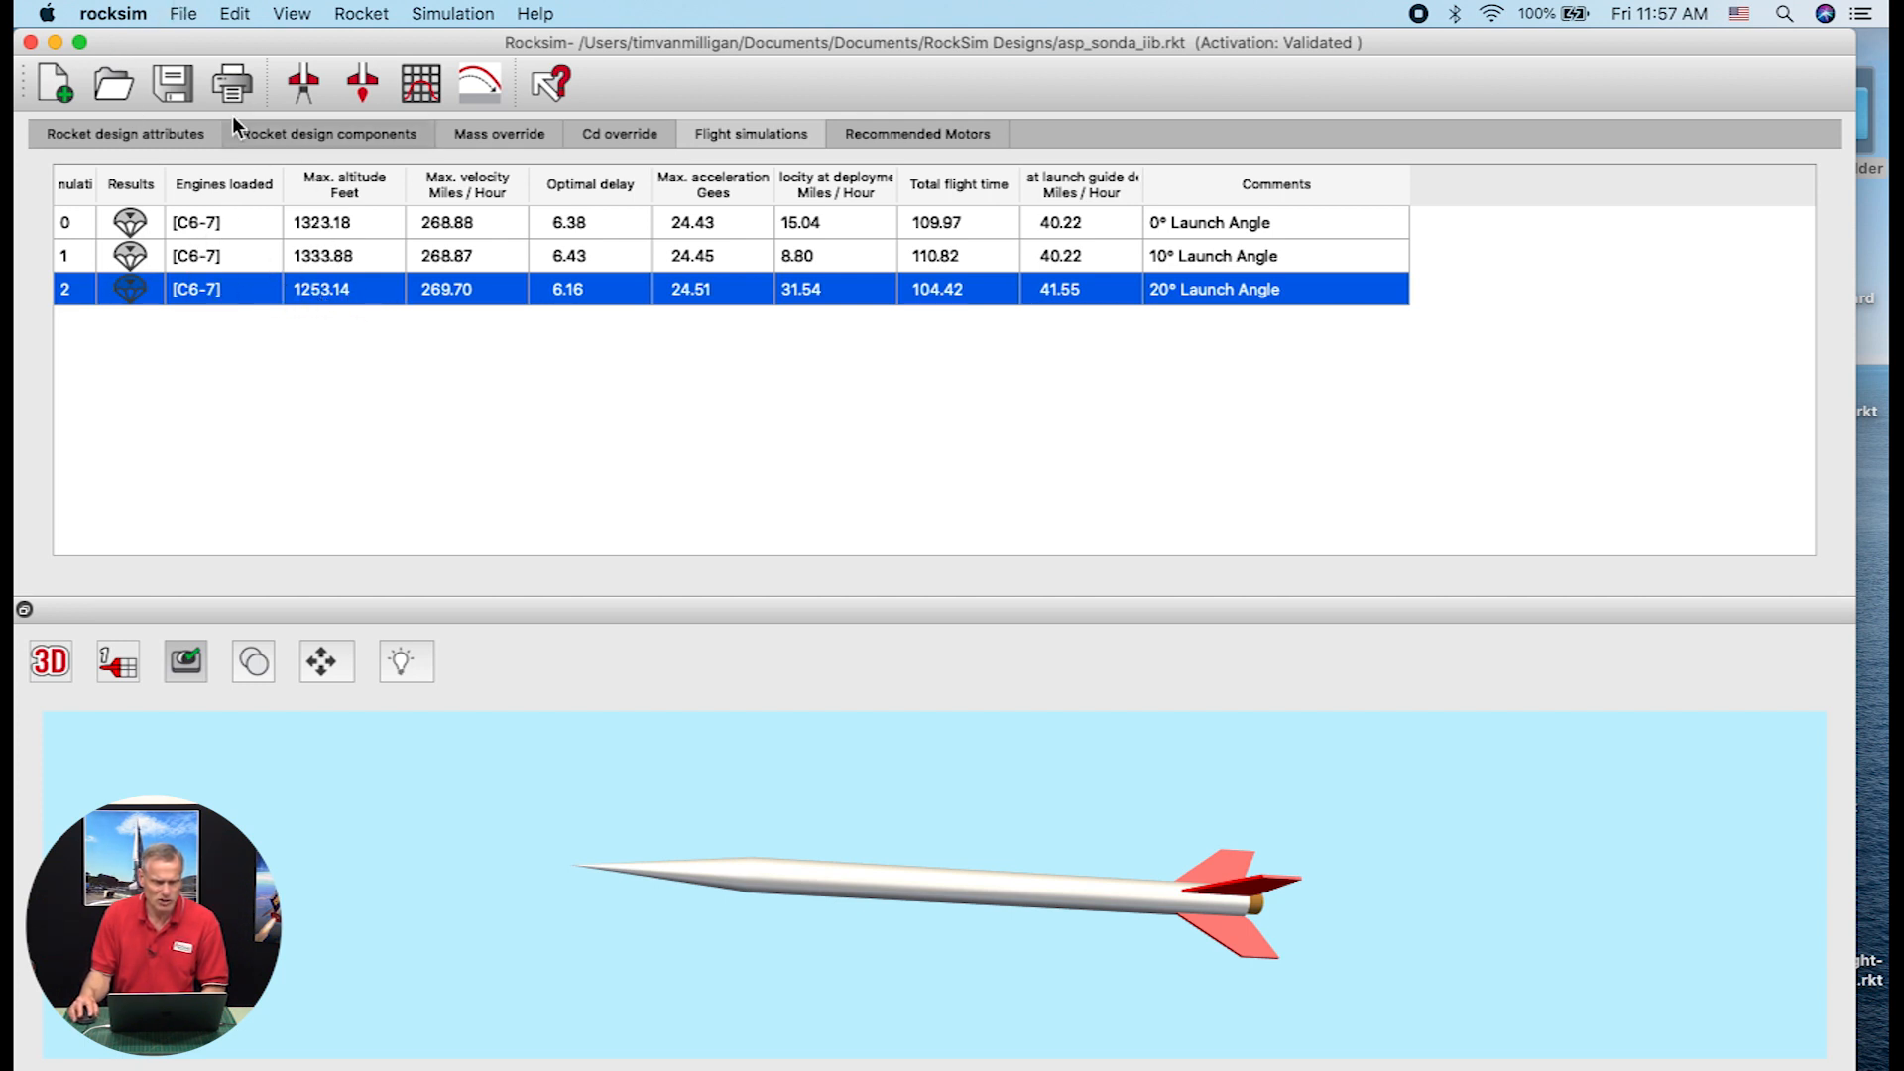
# Open the simulation data export settings for the 20° Launch Angle simulation
pyautogui.click(186, 14)
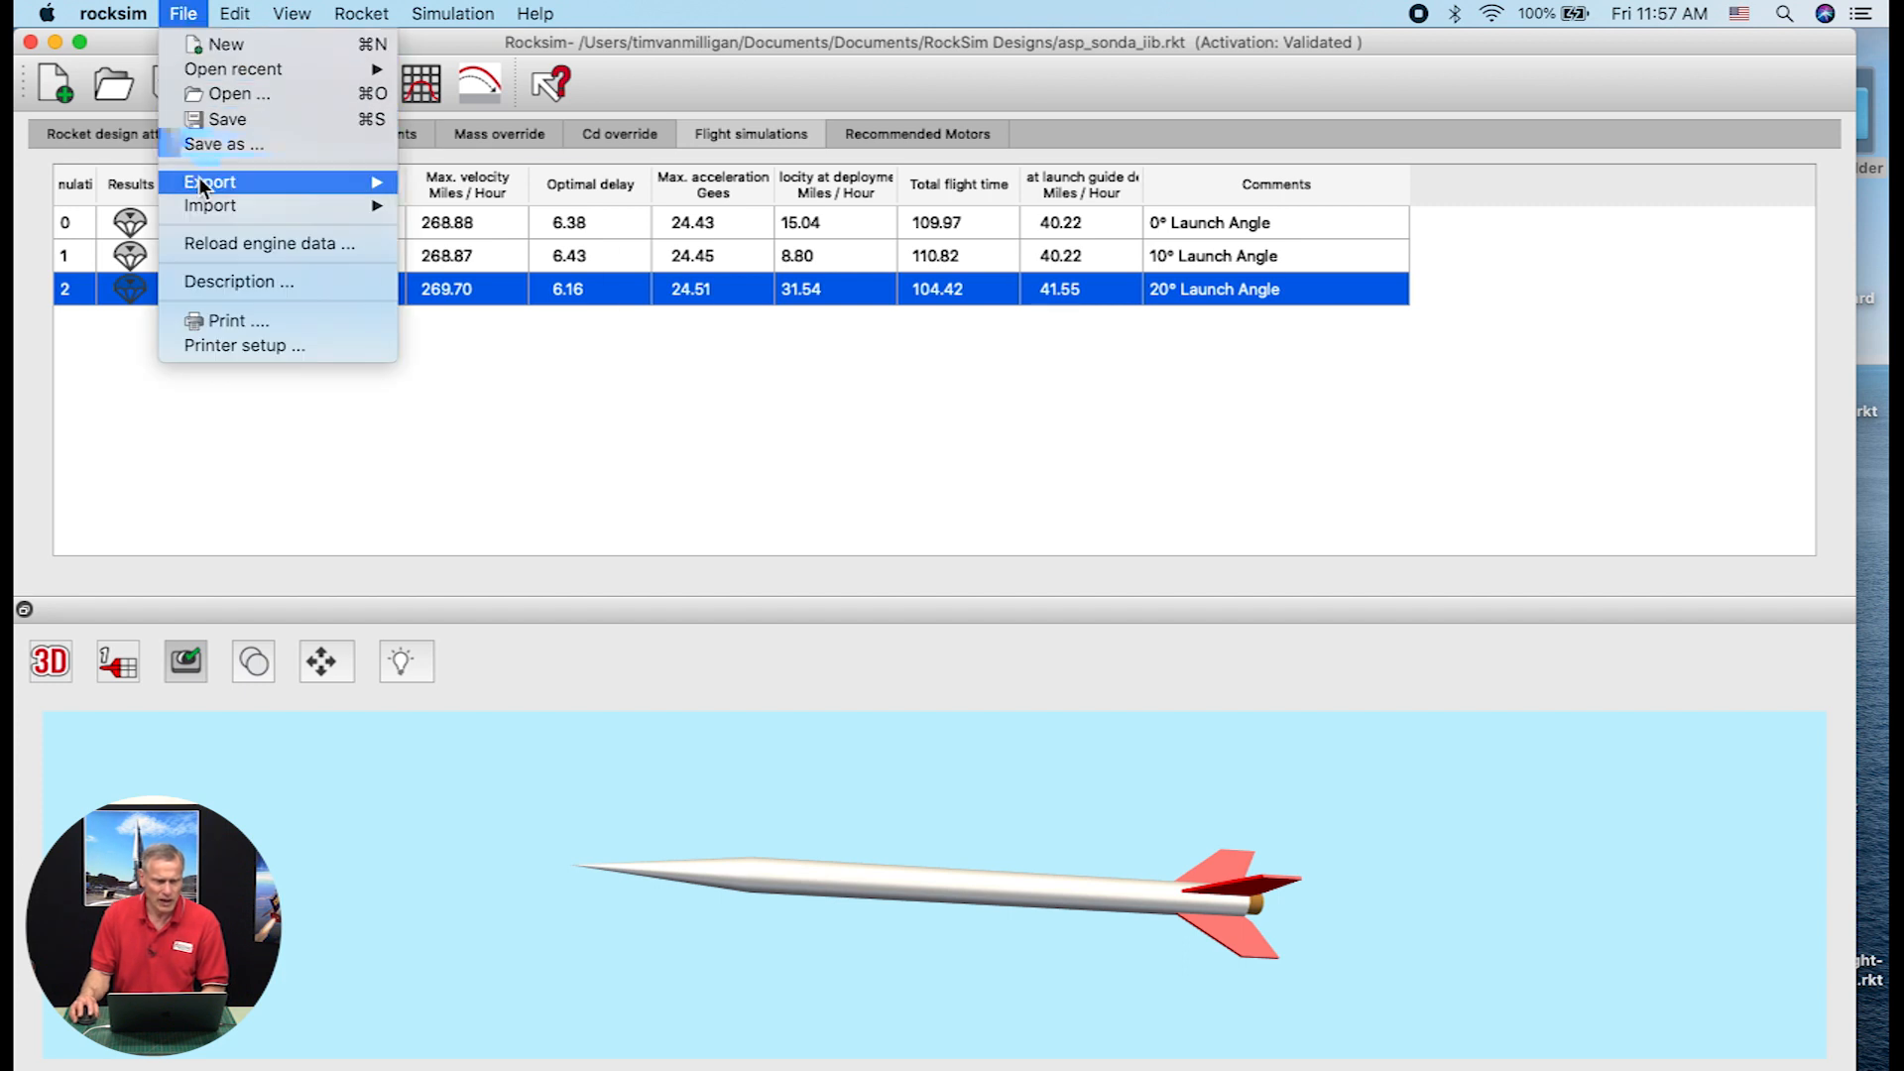
pyautogui.moveTo(201, 188)
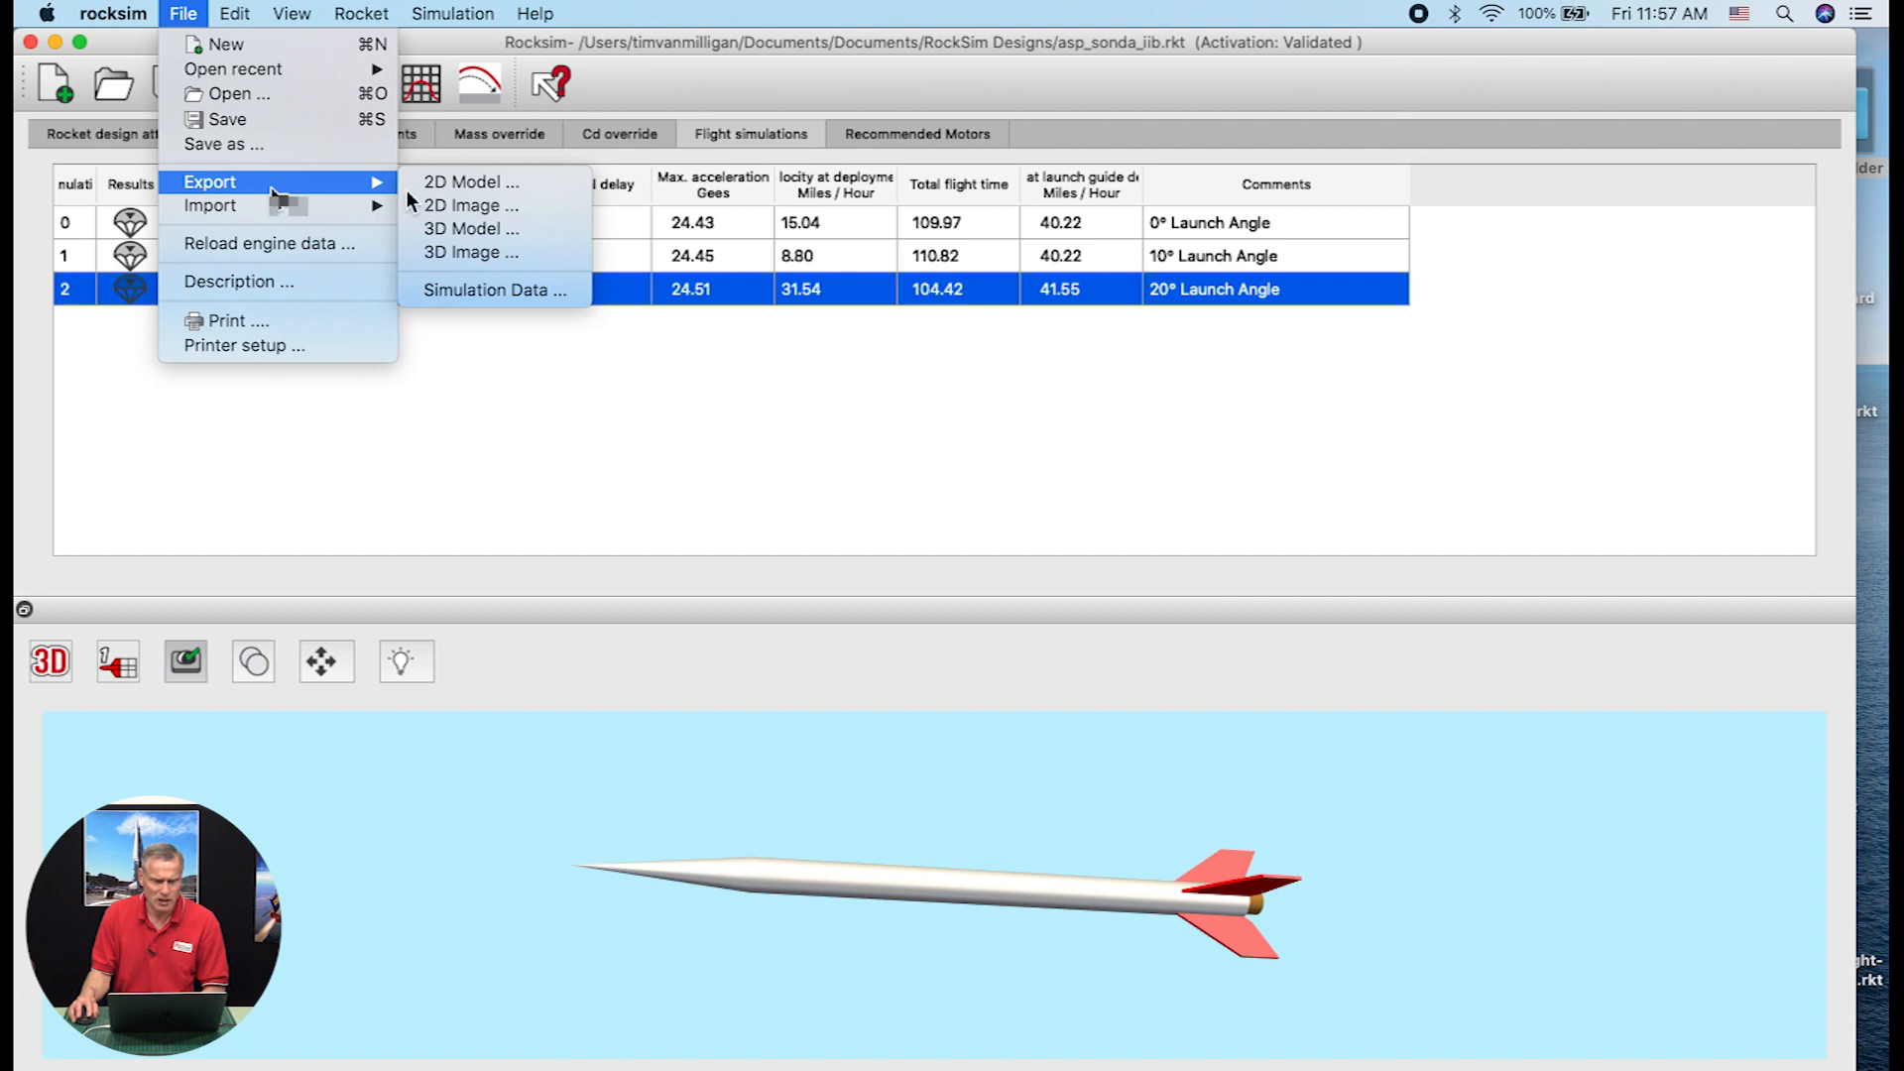
pyautogui.click(472, 289)
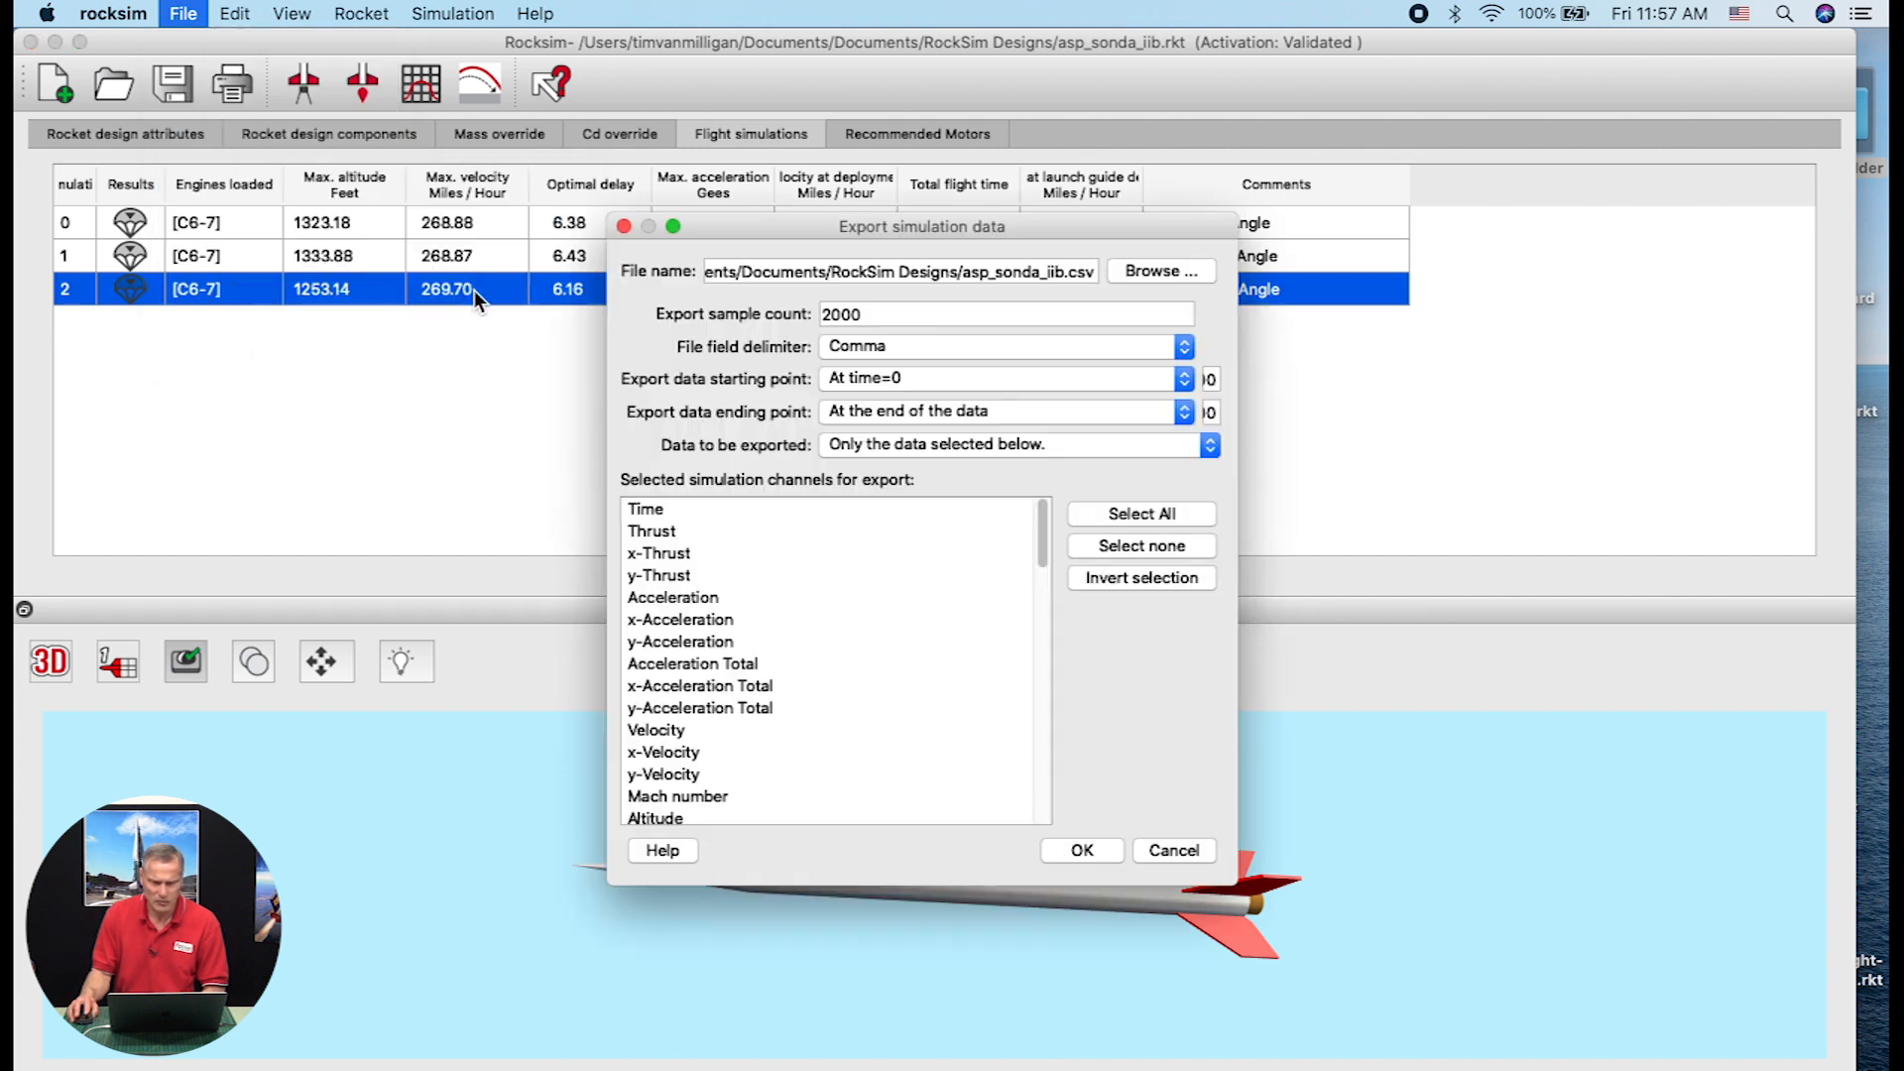
# Rename the simulation data export file 20-degree.csv in the RockSim Designs folder
pyautogui.doubleClick(867, 318)
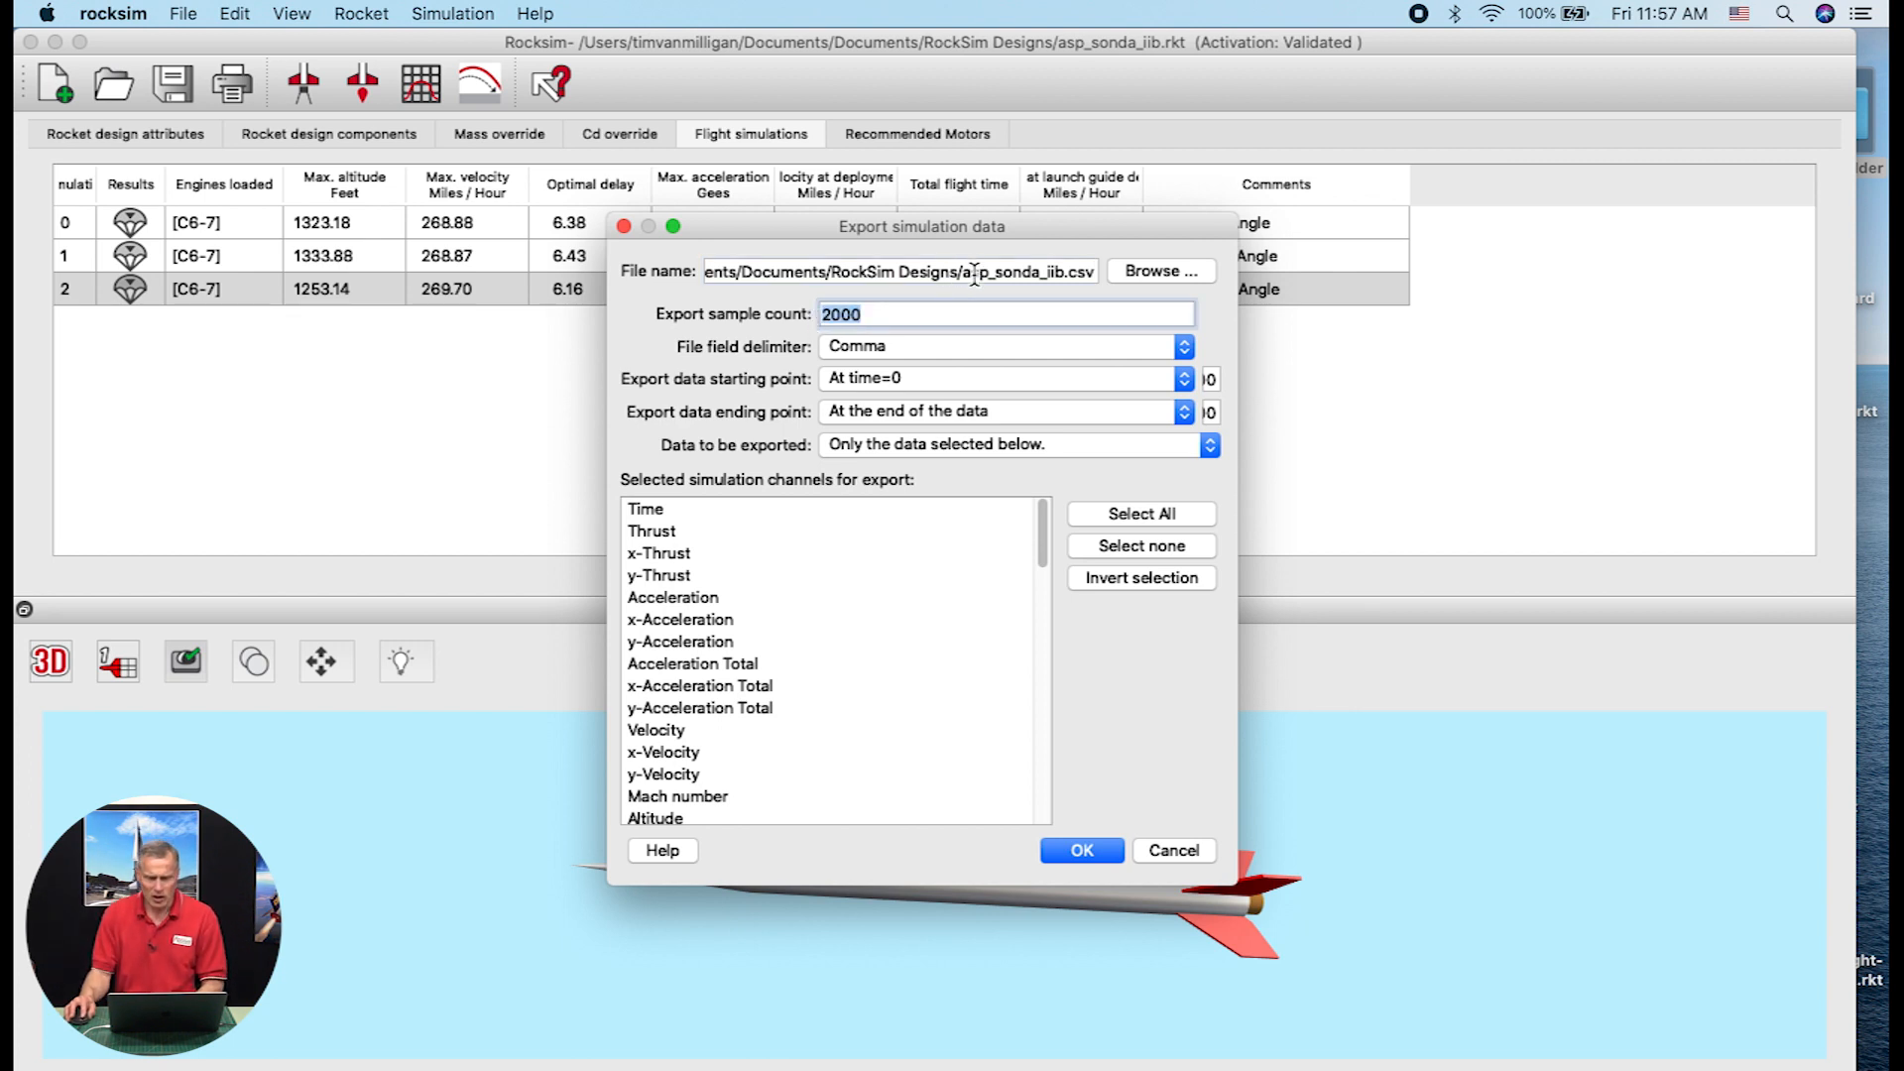
pyautogui.moveTo(962, 280); pyautogui.dragTo(1056, 279)
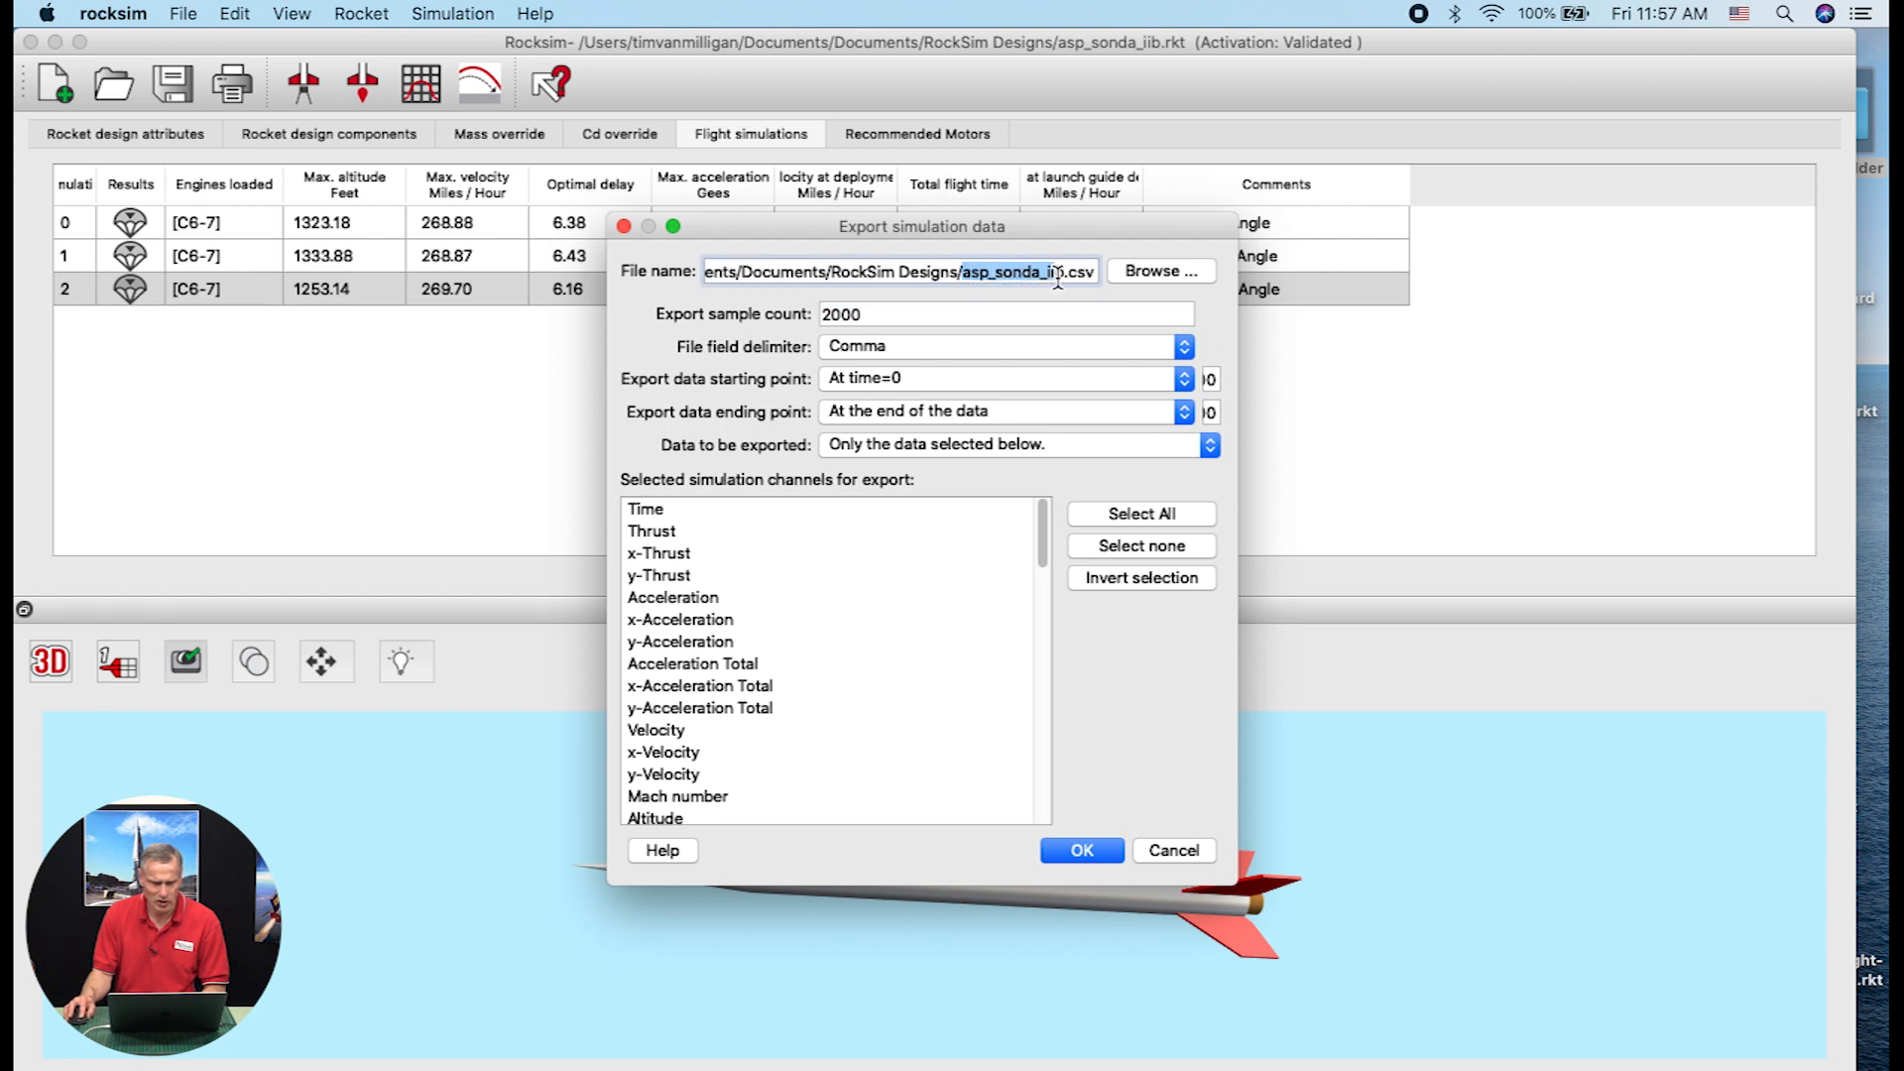
pyautogui.moveTo(1061, 228); pyautogui.dragTo(849, 221)
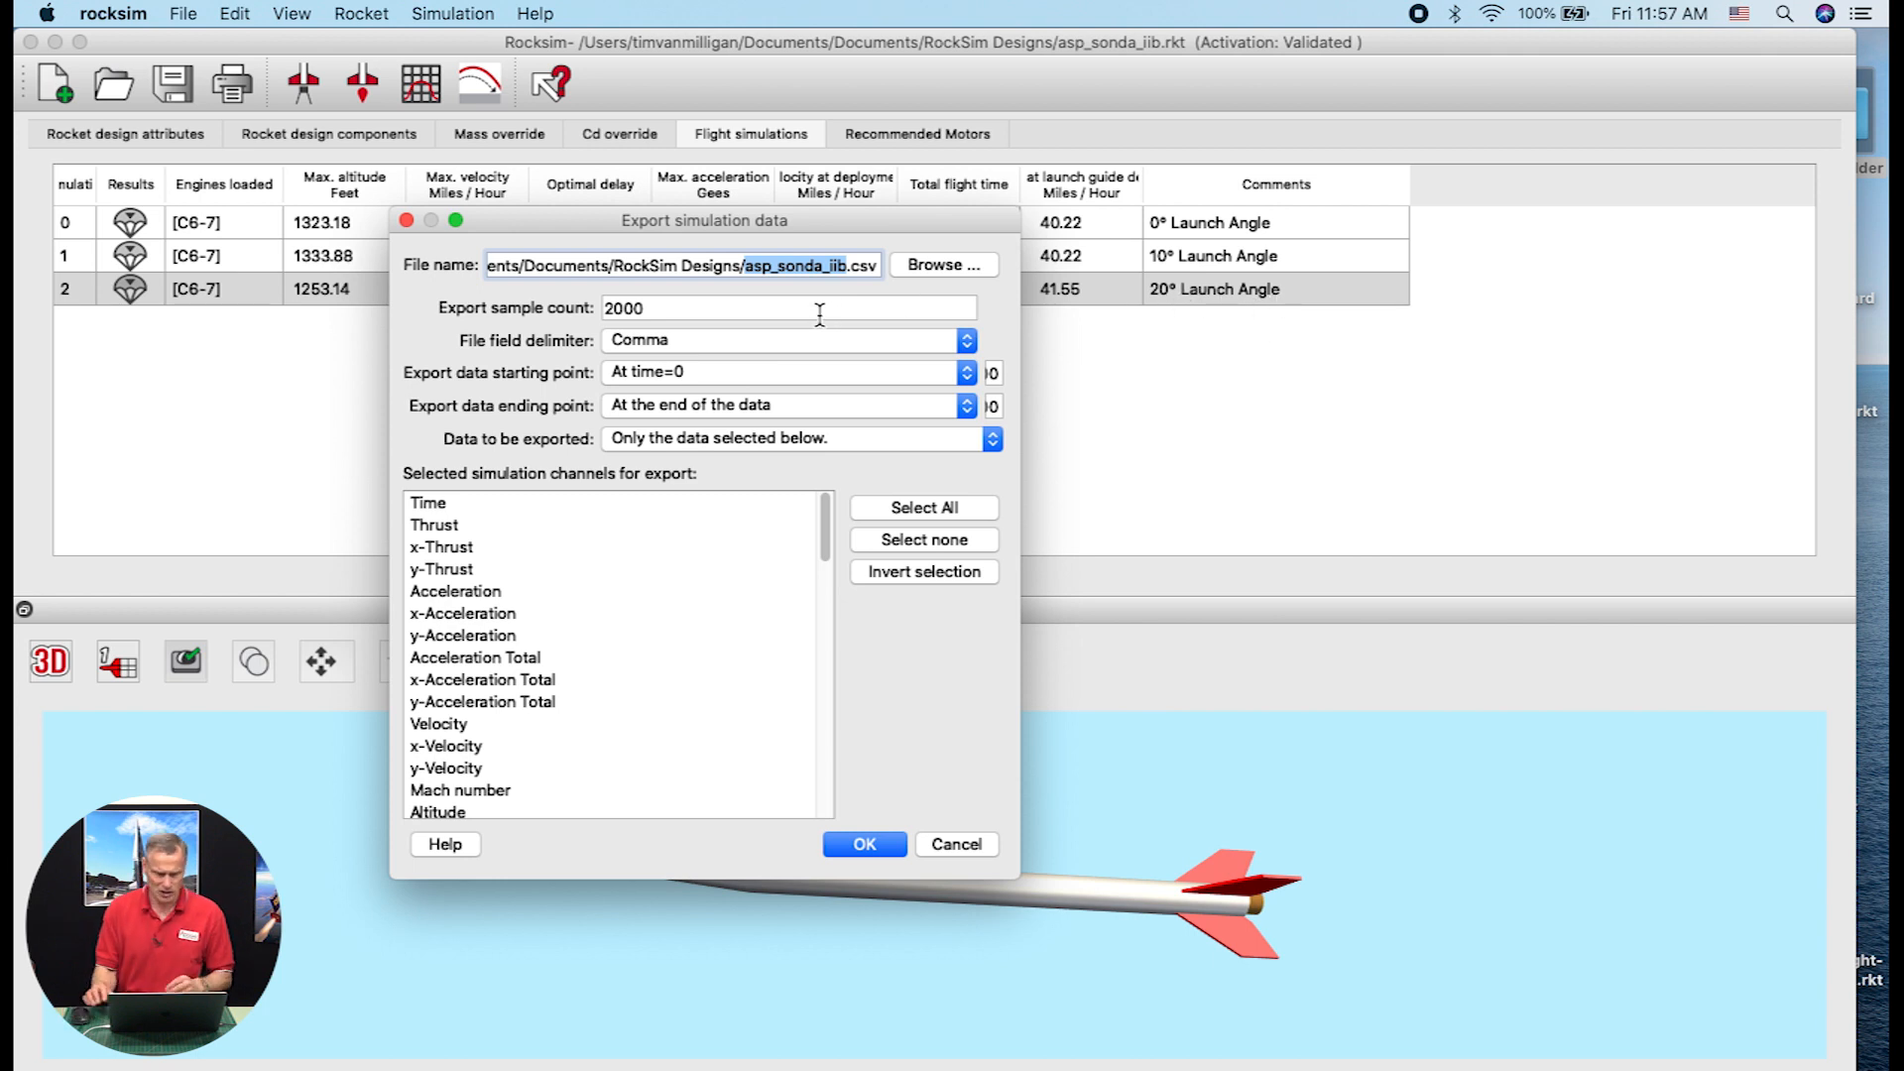
pyautogui.write('20-degree')
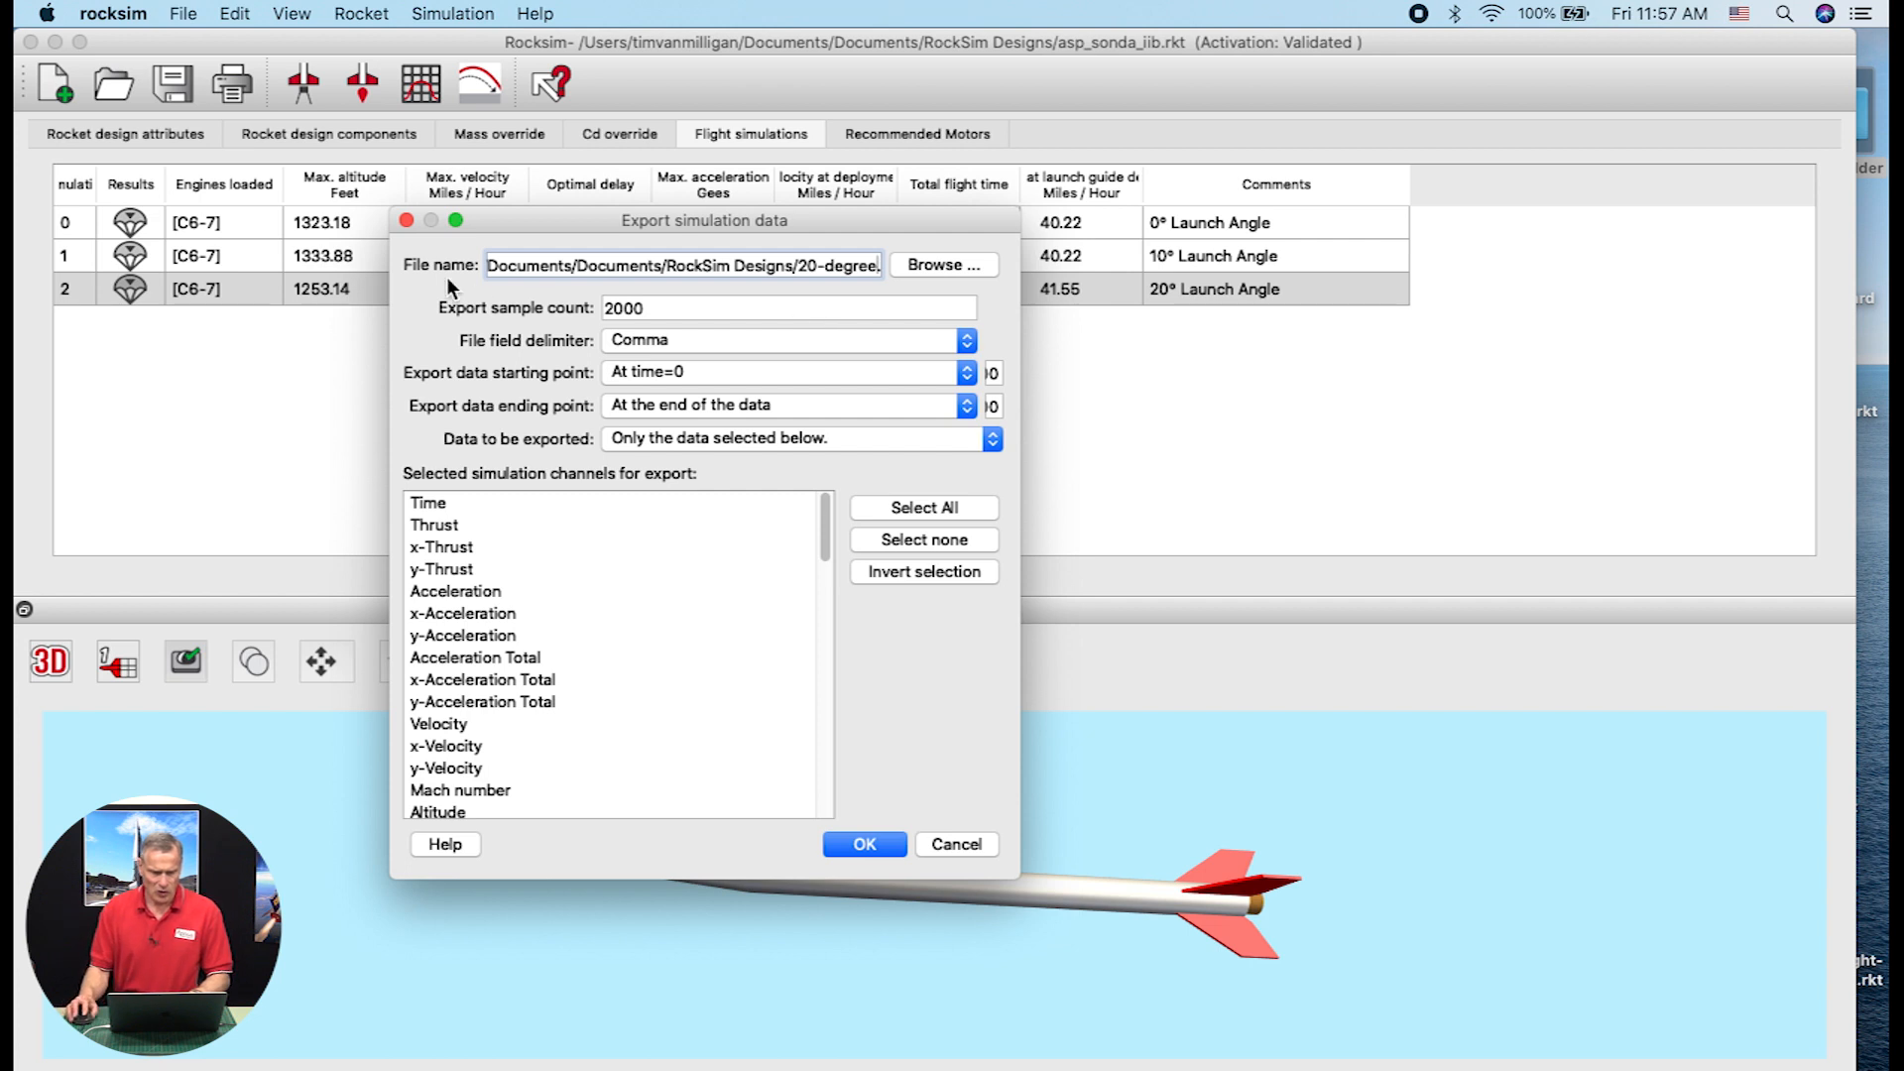
# Set the export destination to the Desktop with the file name 20-degree-launch-angle.csv
pyautogui.moveTo(1015, 878); pyautogui.dragTo(1487, 878)
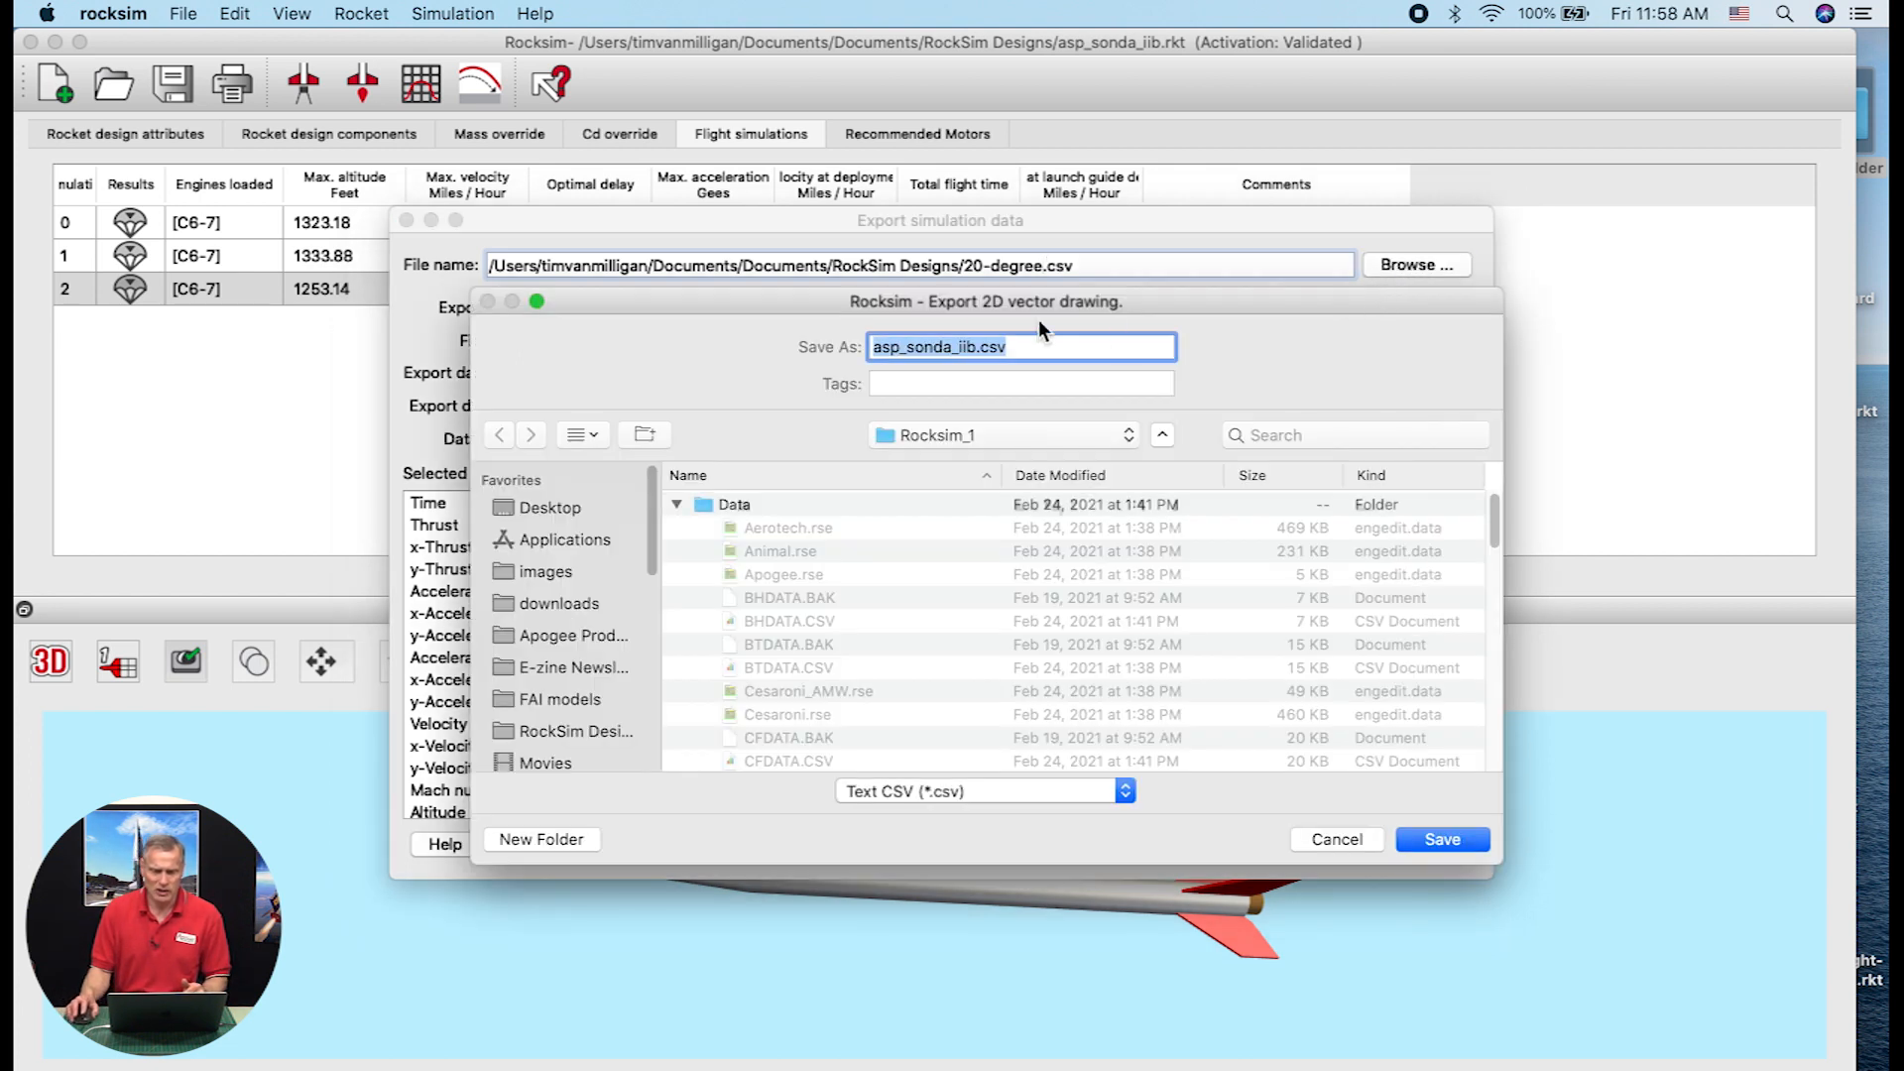
pyautogui.moveTo(811, 301); pyautogui.dragTo(733, 165)
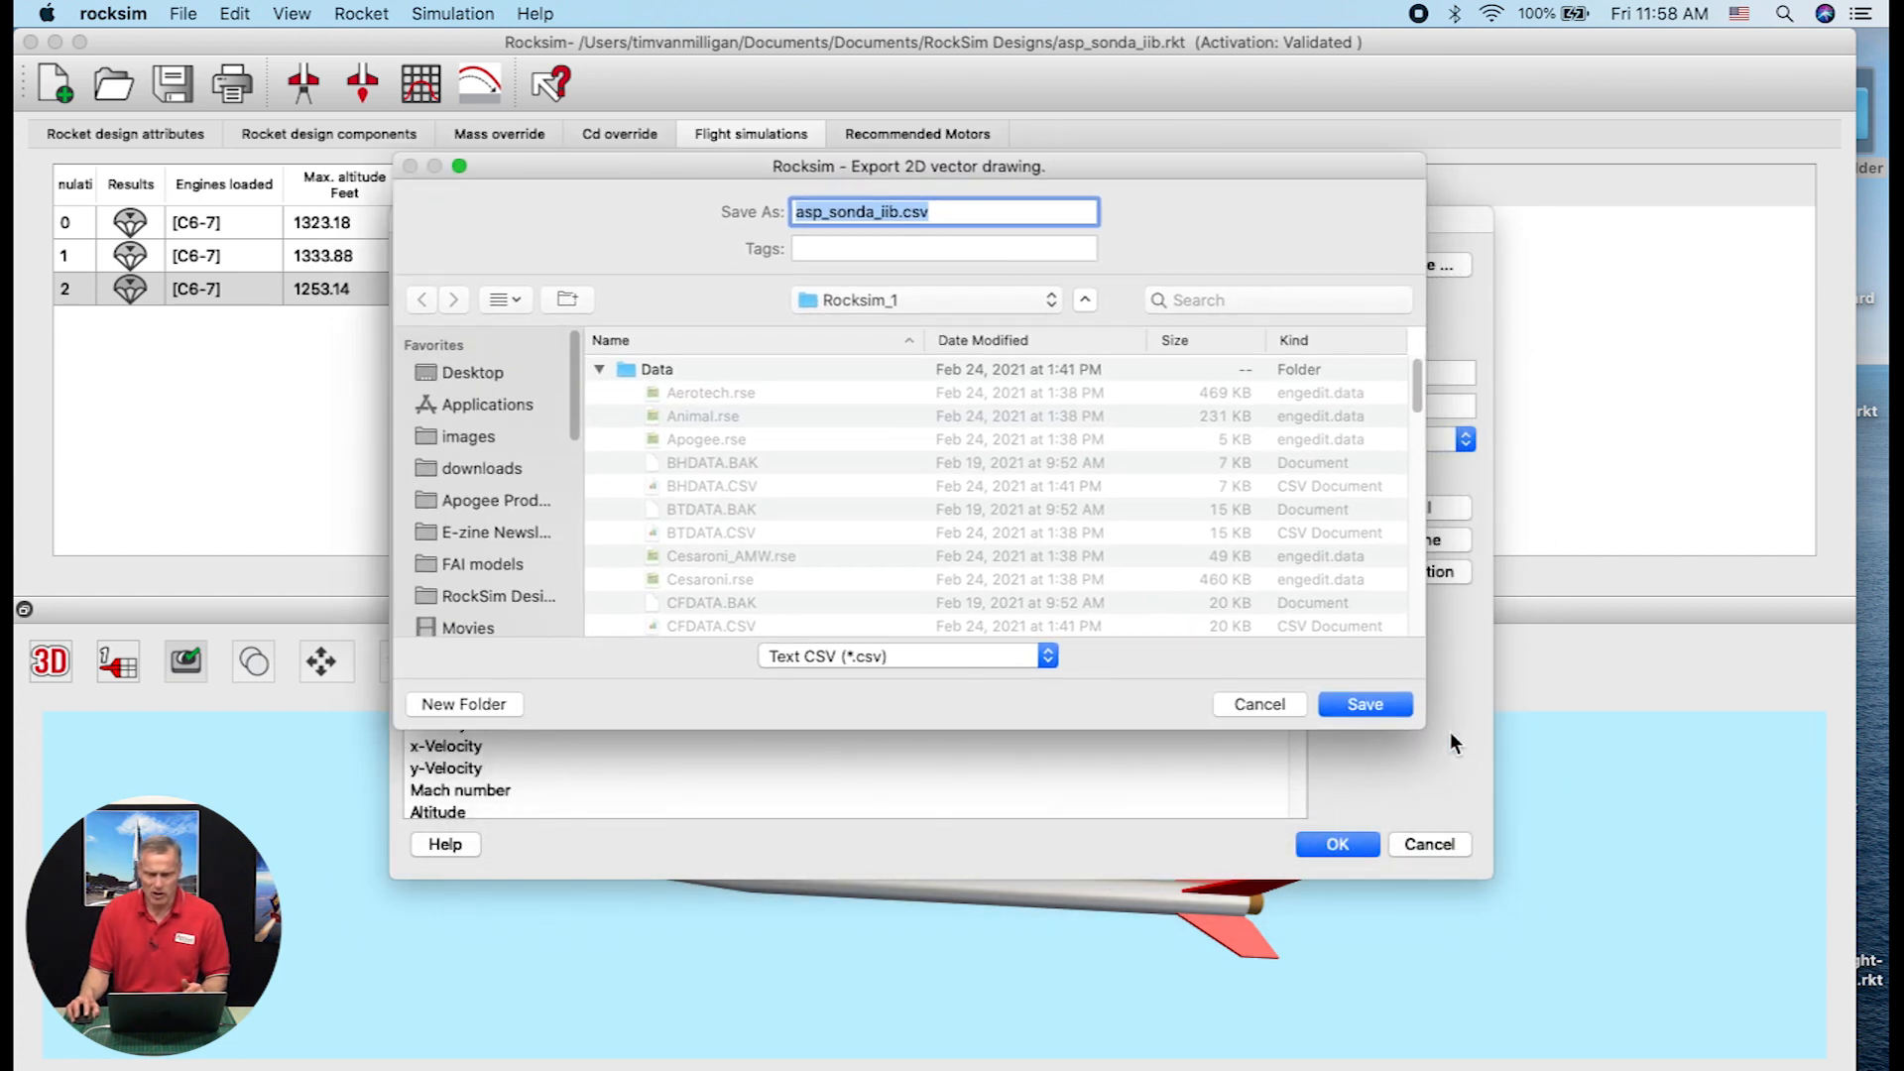
pyautogui.moveTo(1422, 727); pyautogui.dragTo(1468, 864)
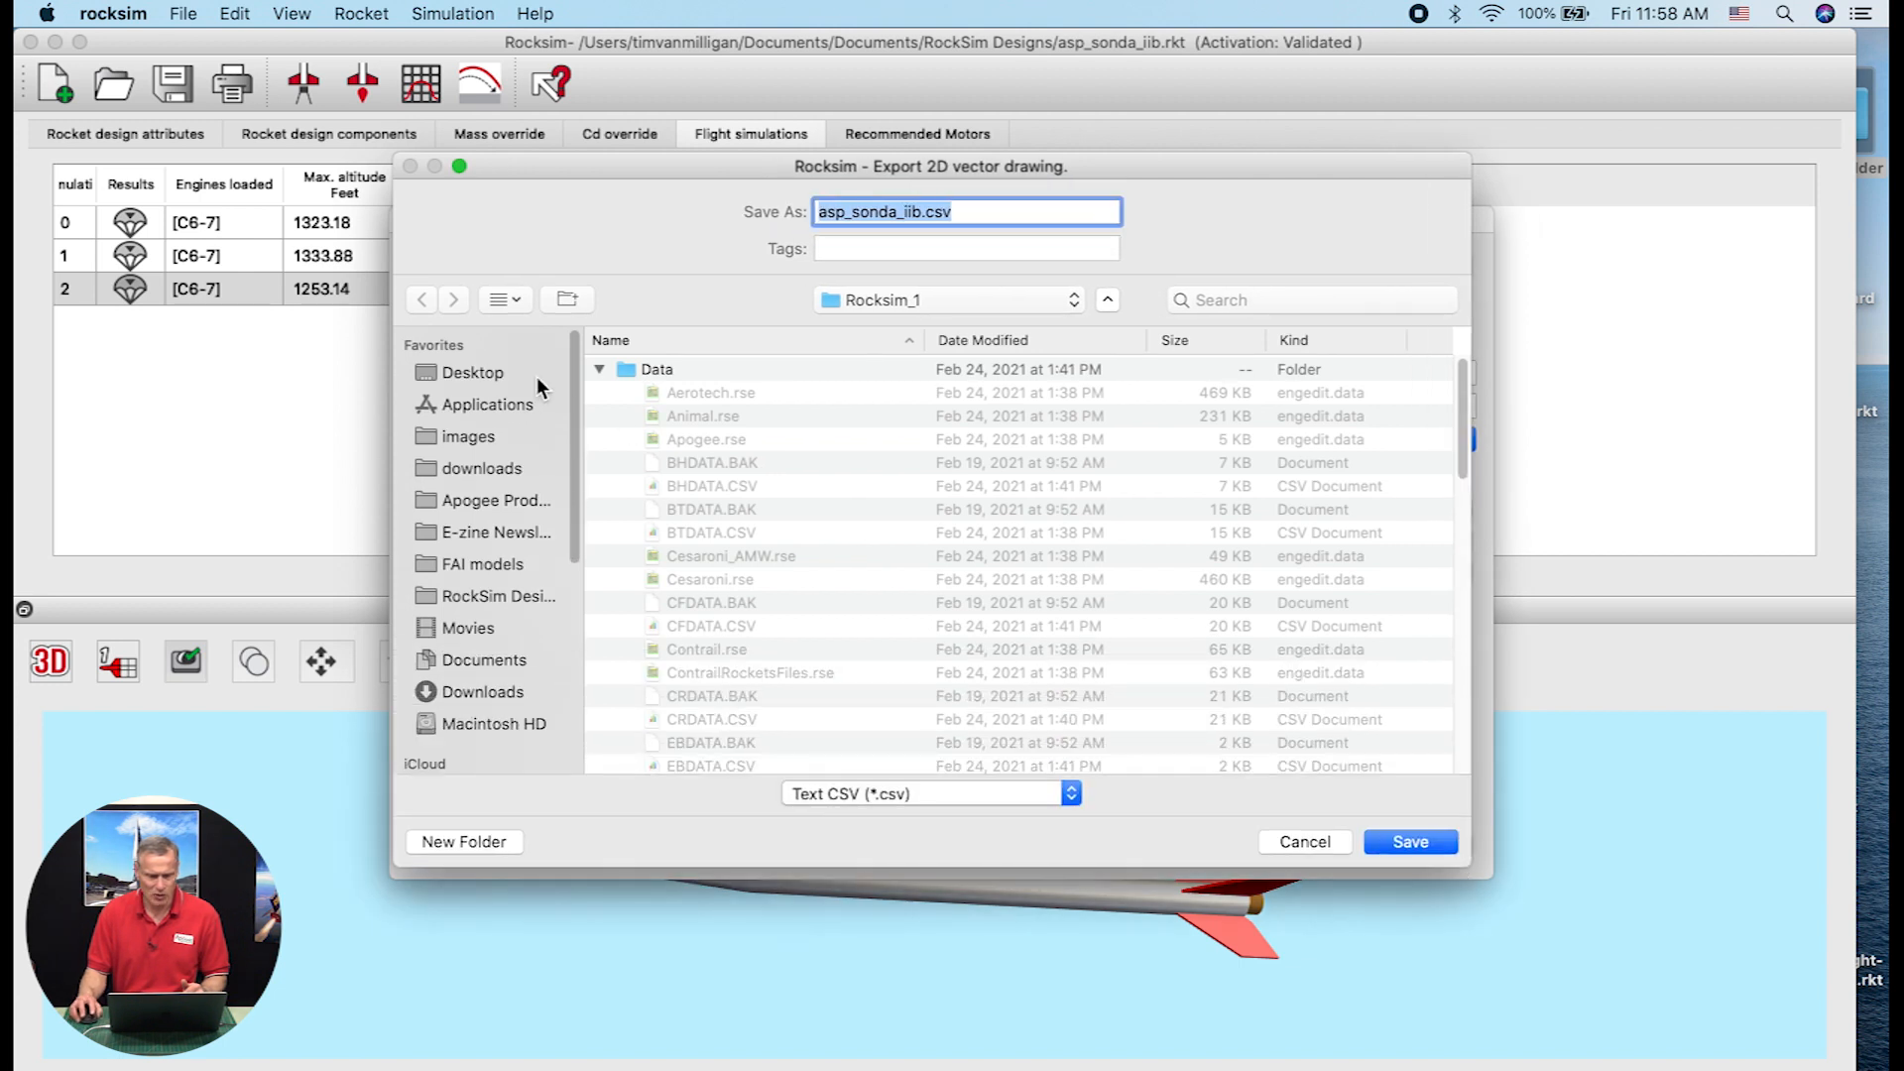
pyautogui.click(439, 373)
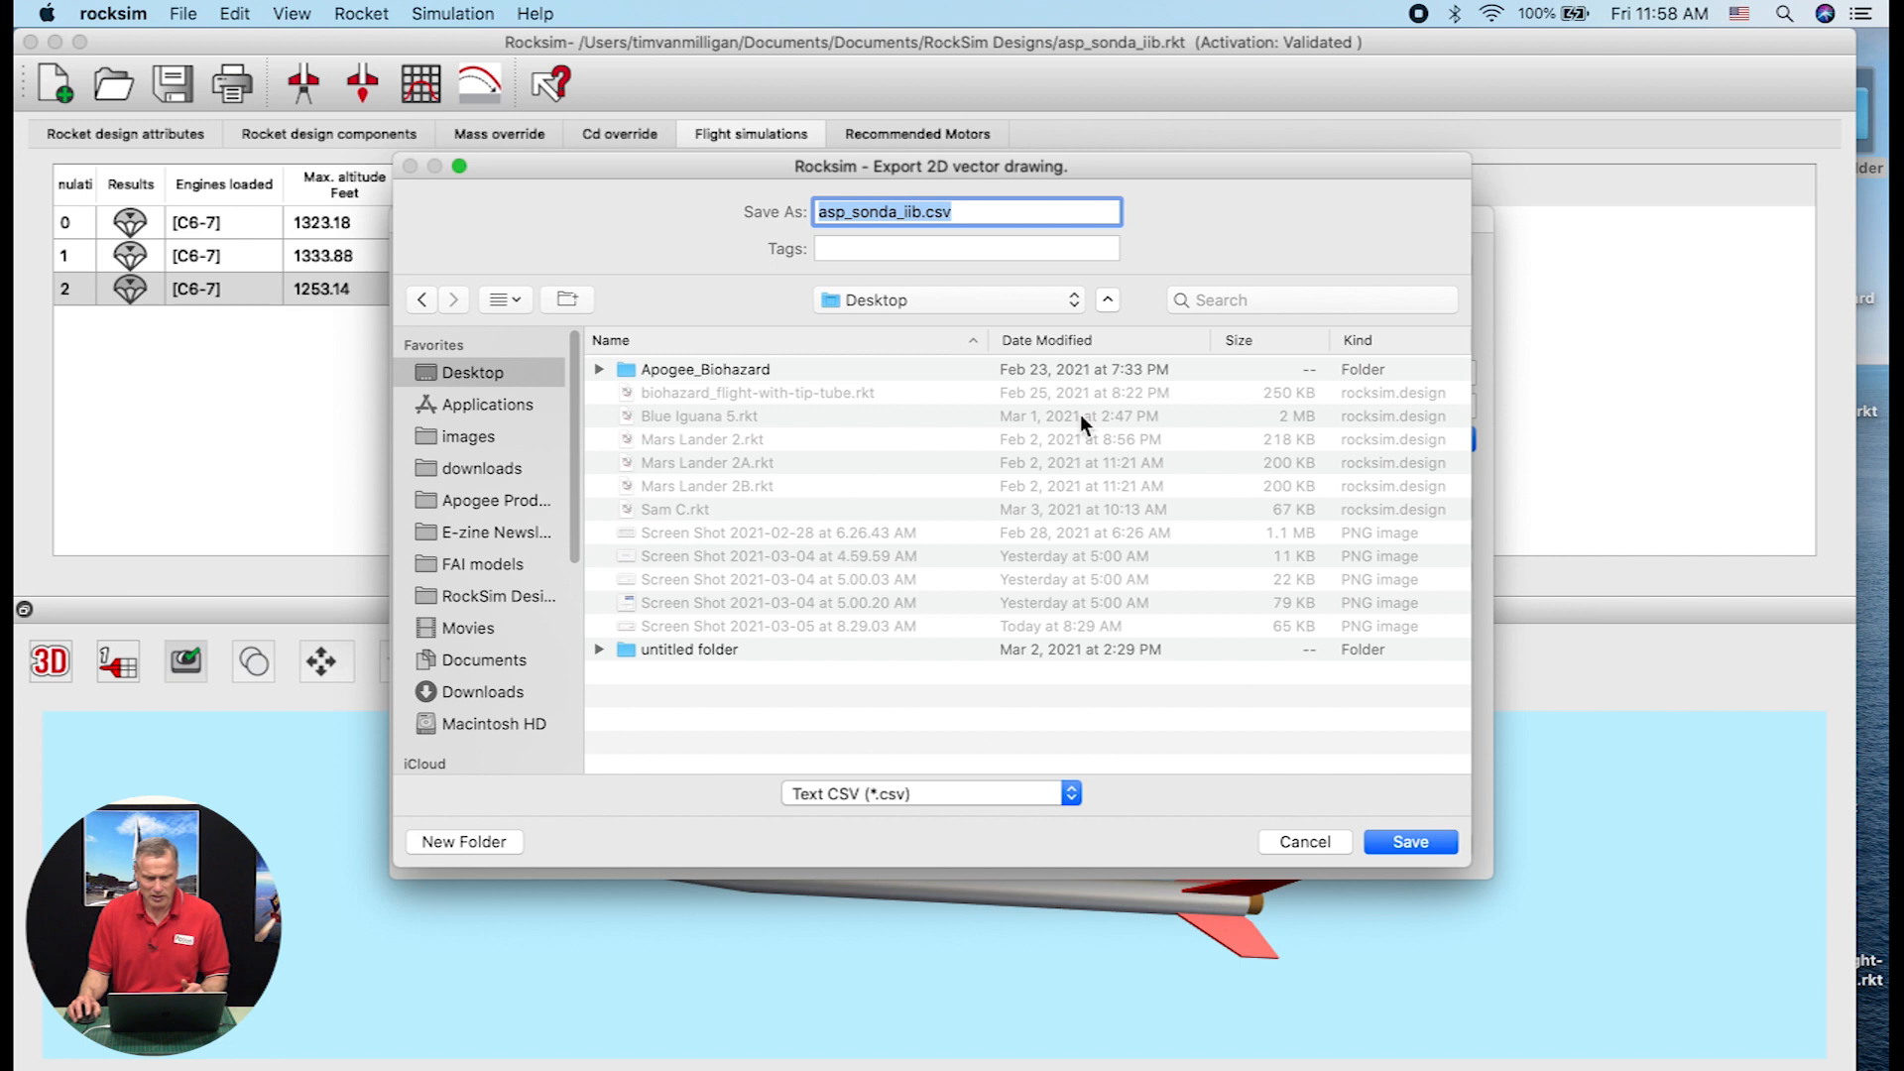
pyautogui.click(921, 213)
pyautogui.moveTo(922, 212); pyautogui.dragTo(806, 194)
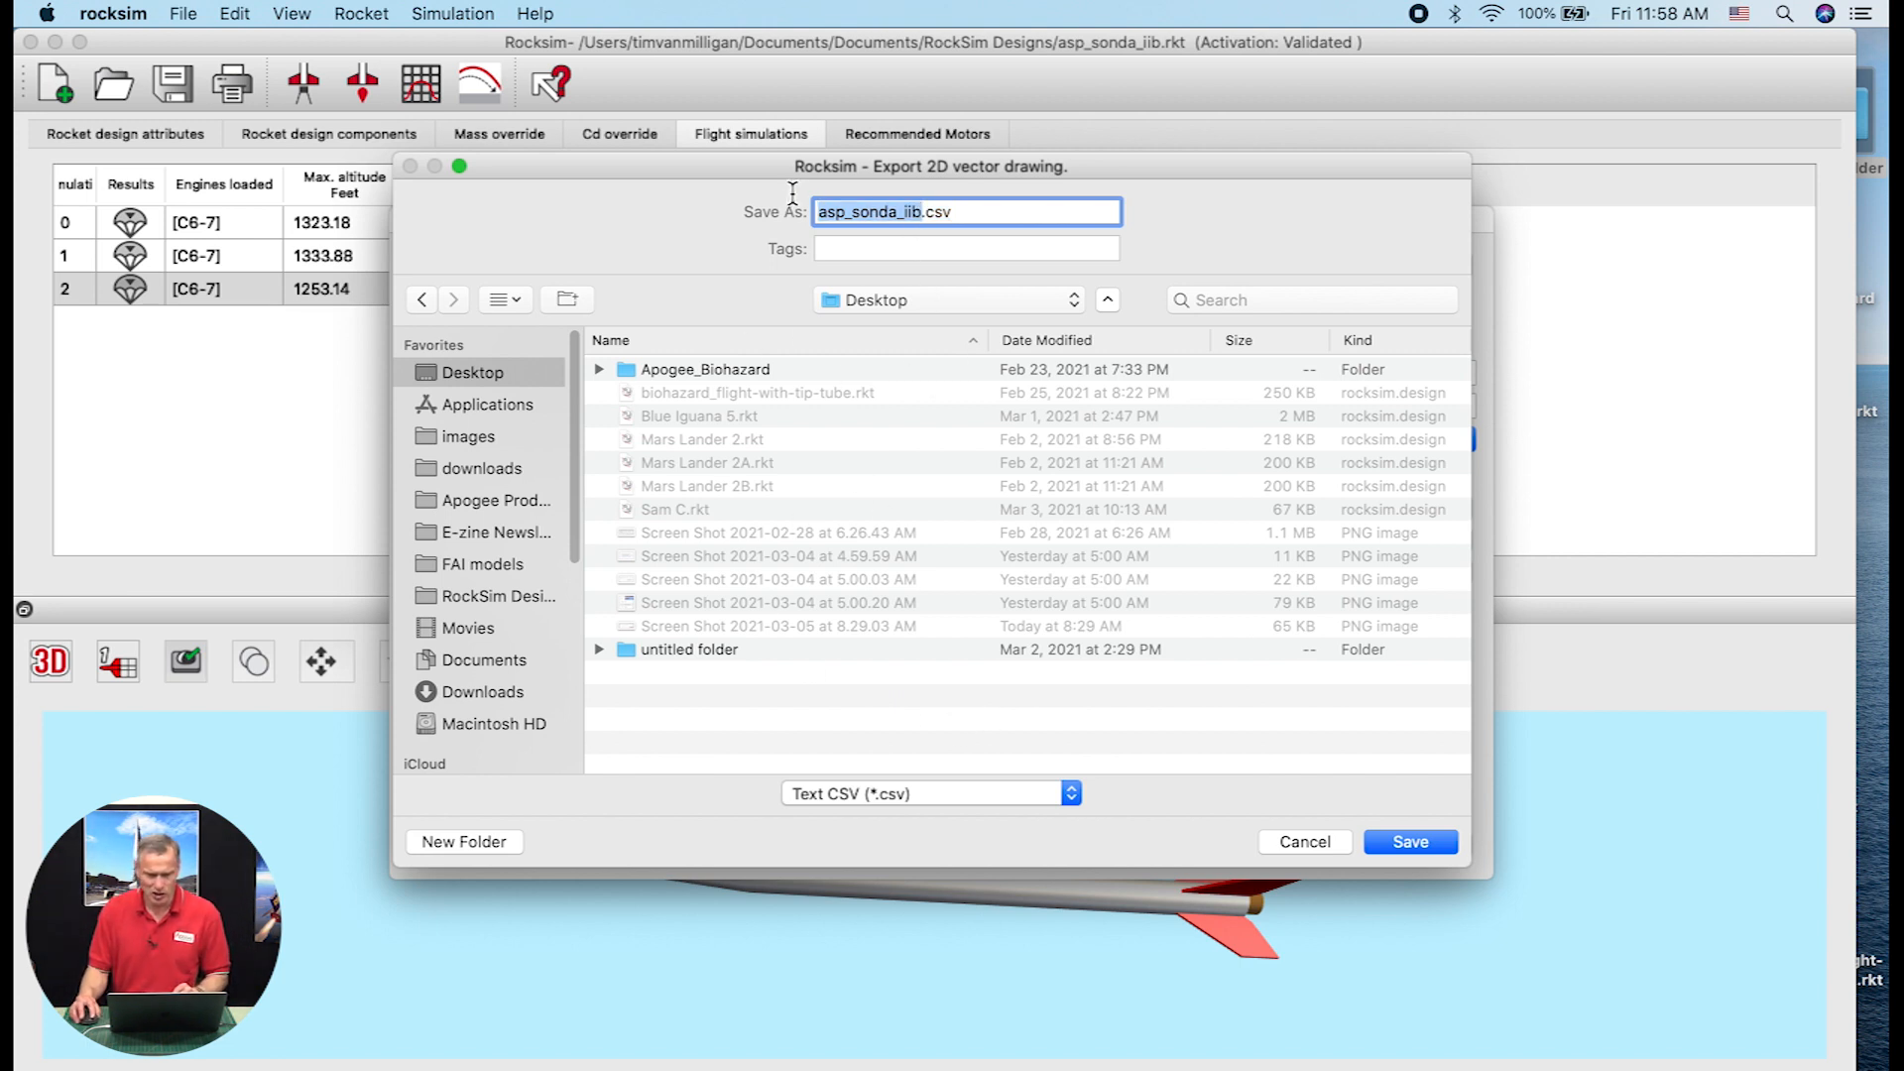
pyautogui.write('20-degree-launch-angle')
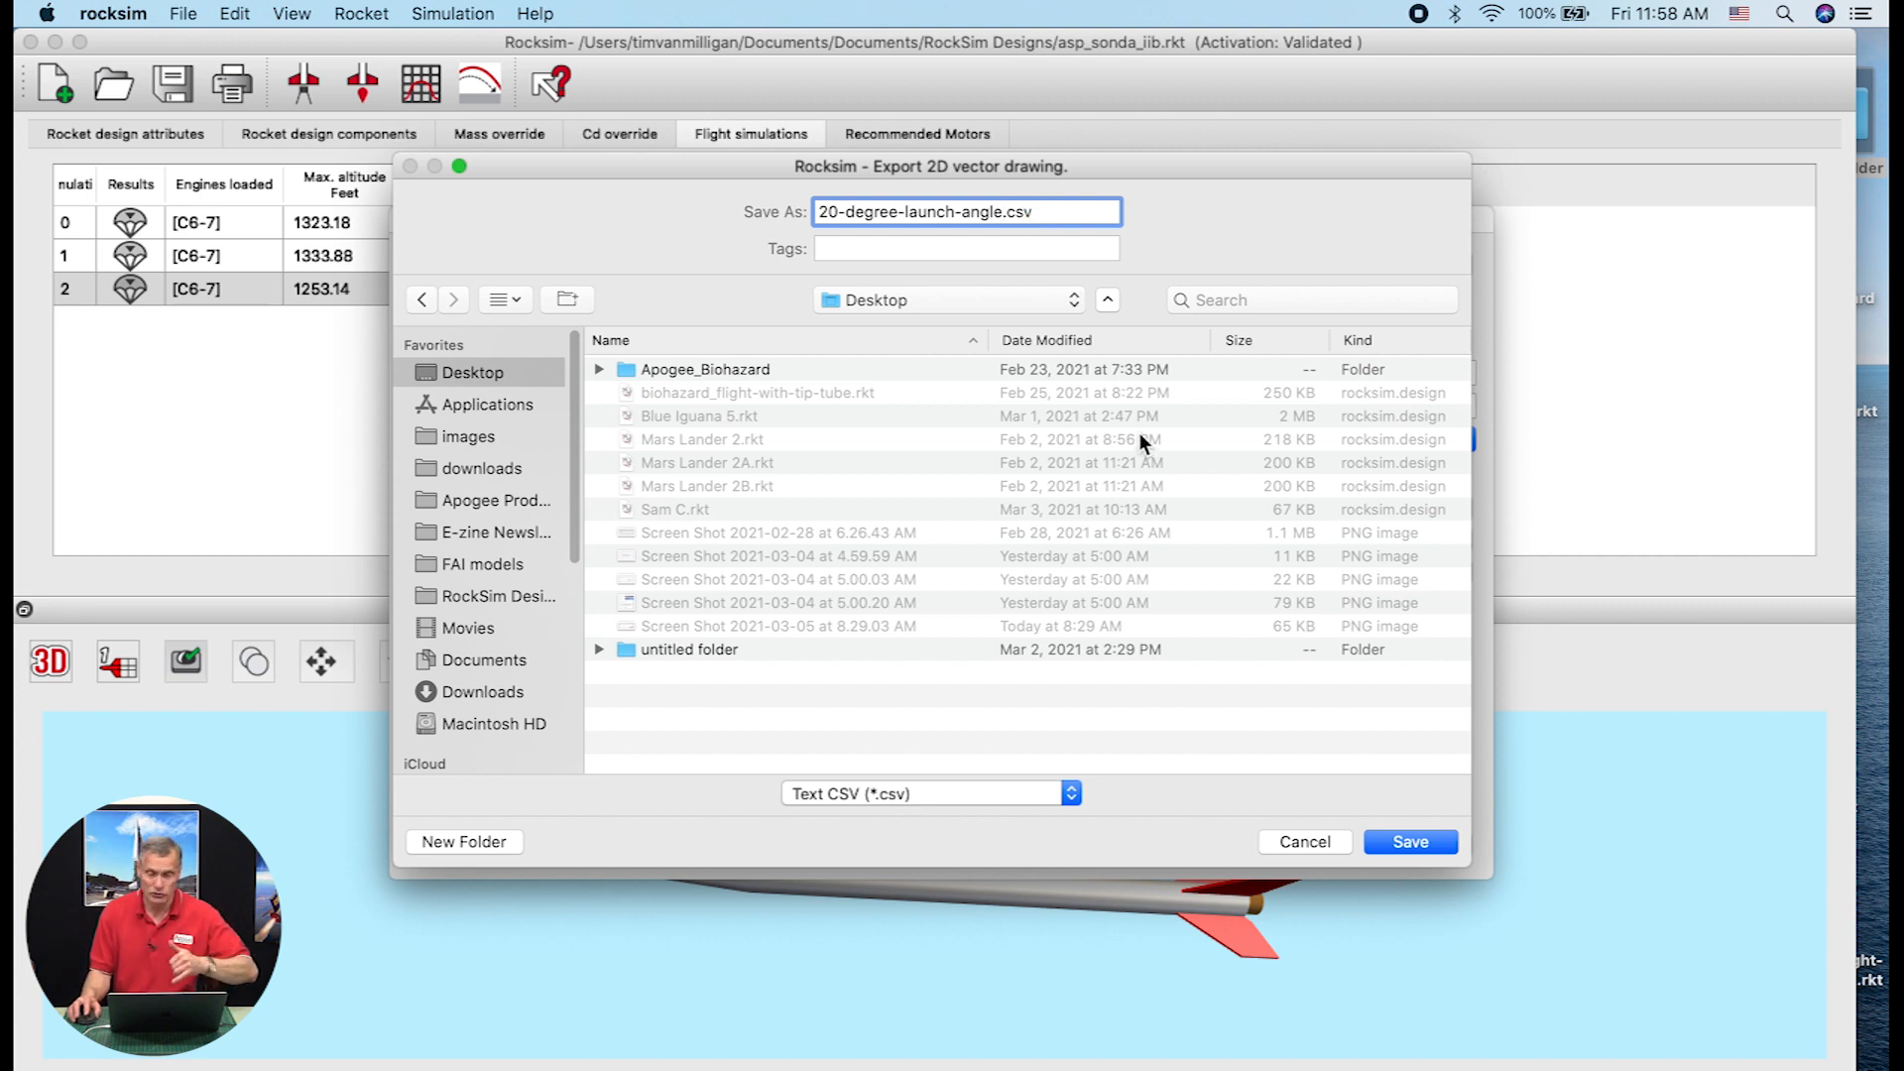
pyautogui.click(1404, 843)
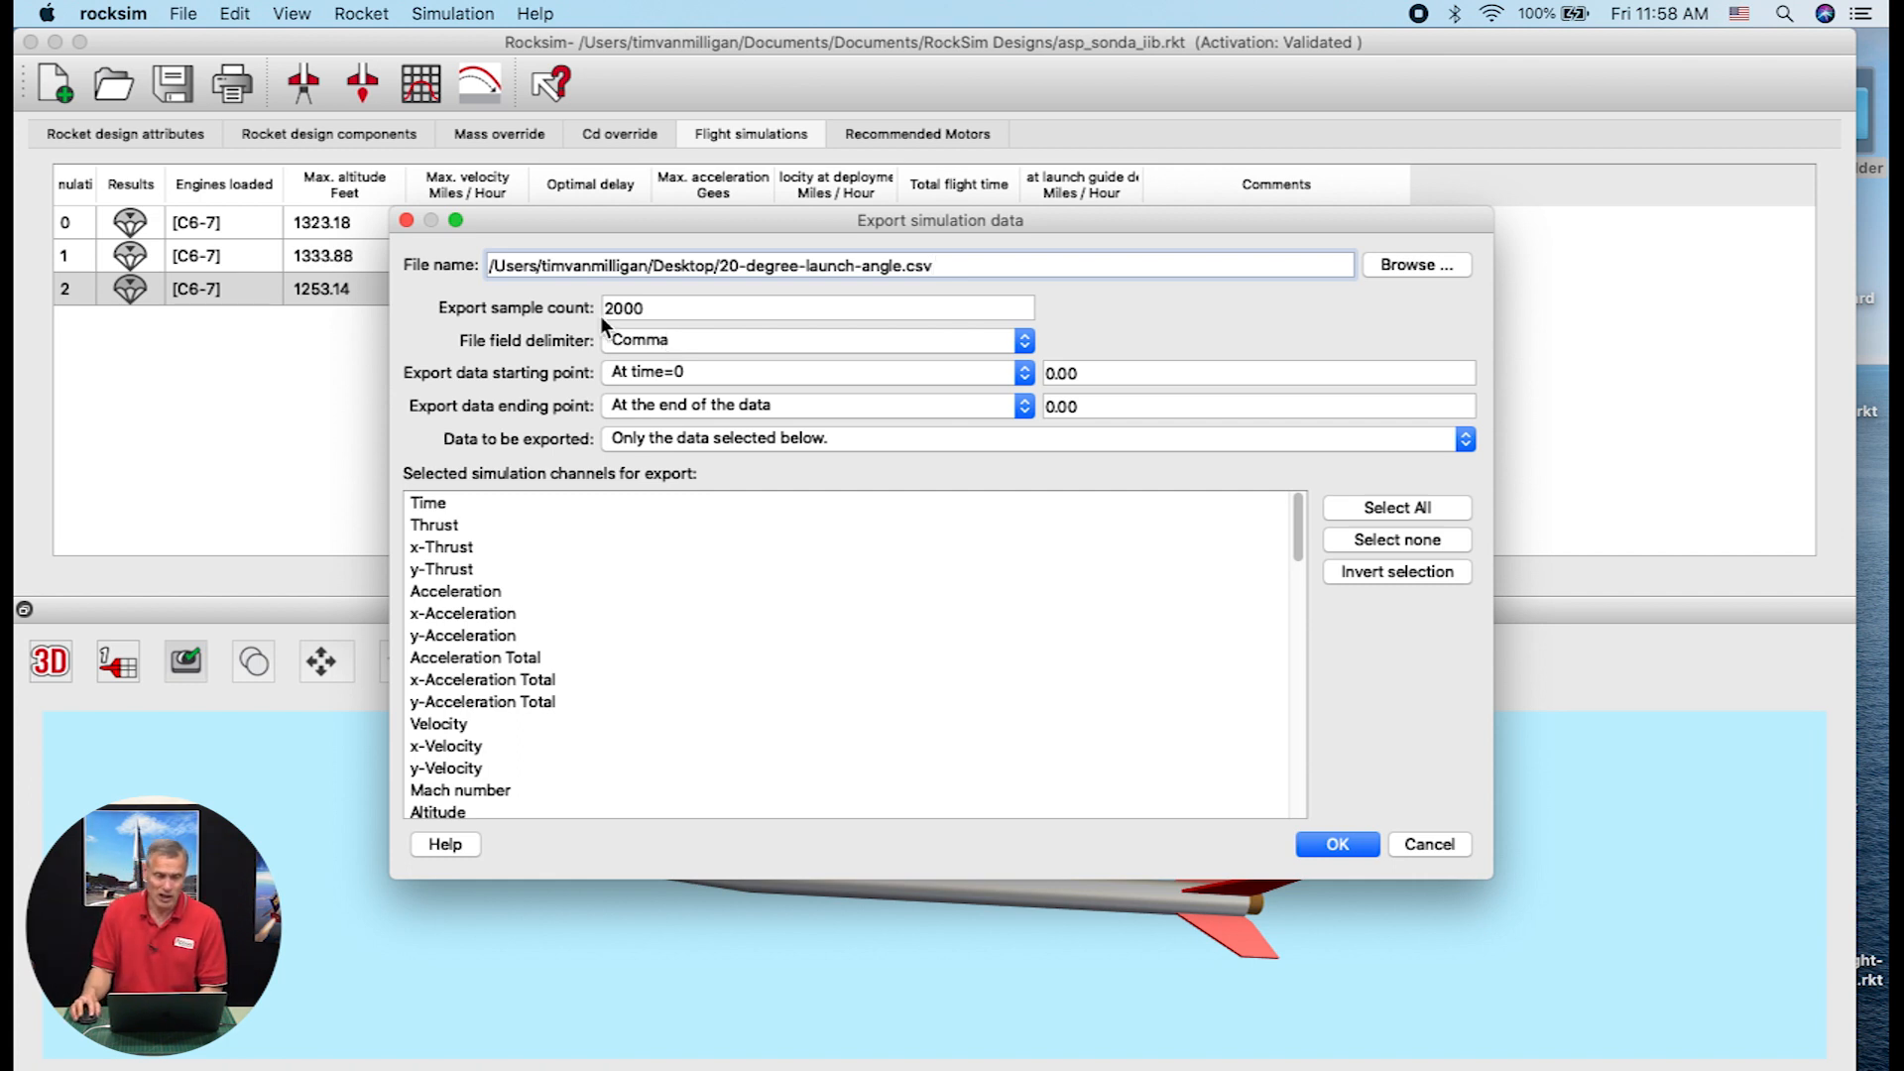
# Set the export sample count to 100 and select the Altitude and Range channels for export
pyautogui.moveTo(657, 307); pyautogui.dragTo(590, 297)
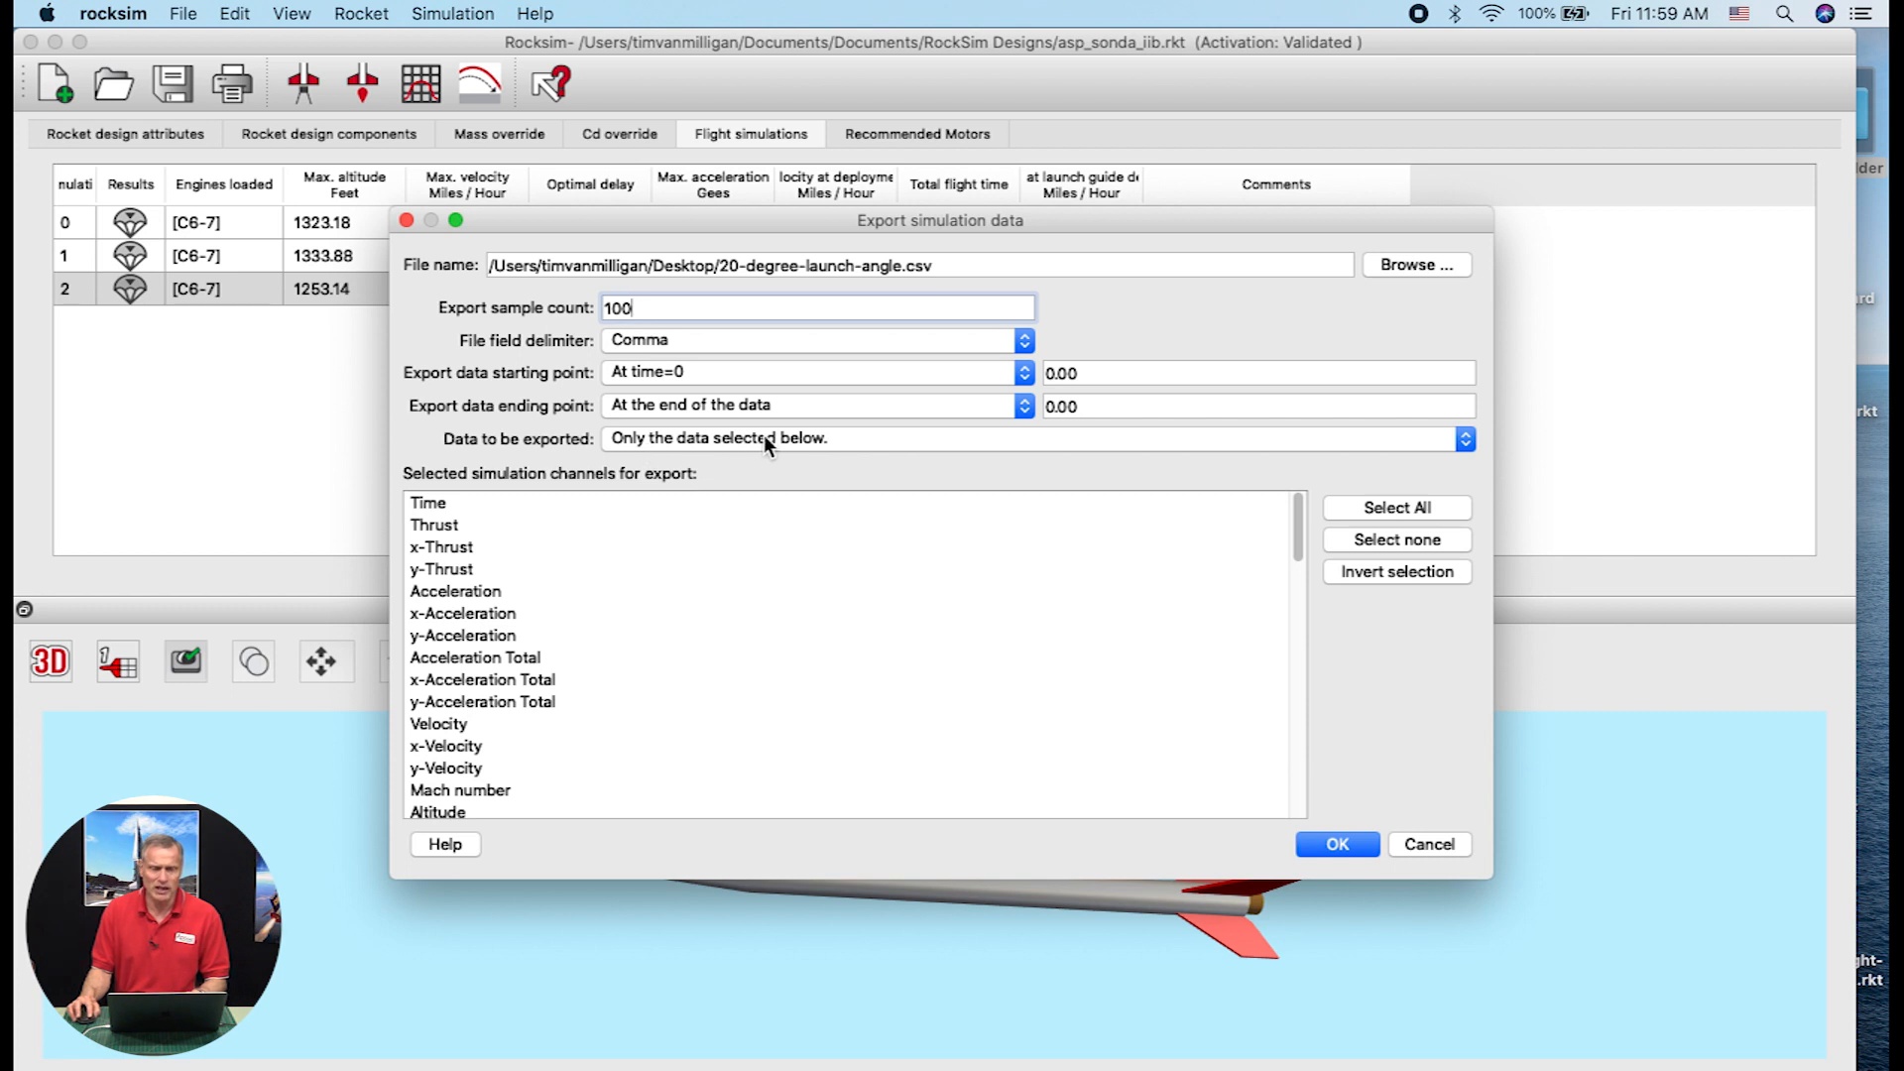
pyautogui.scroll(-15, 991, 547)
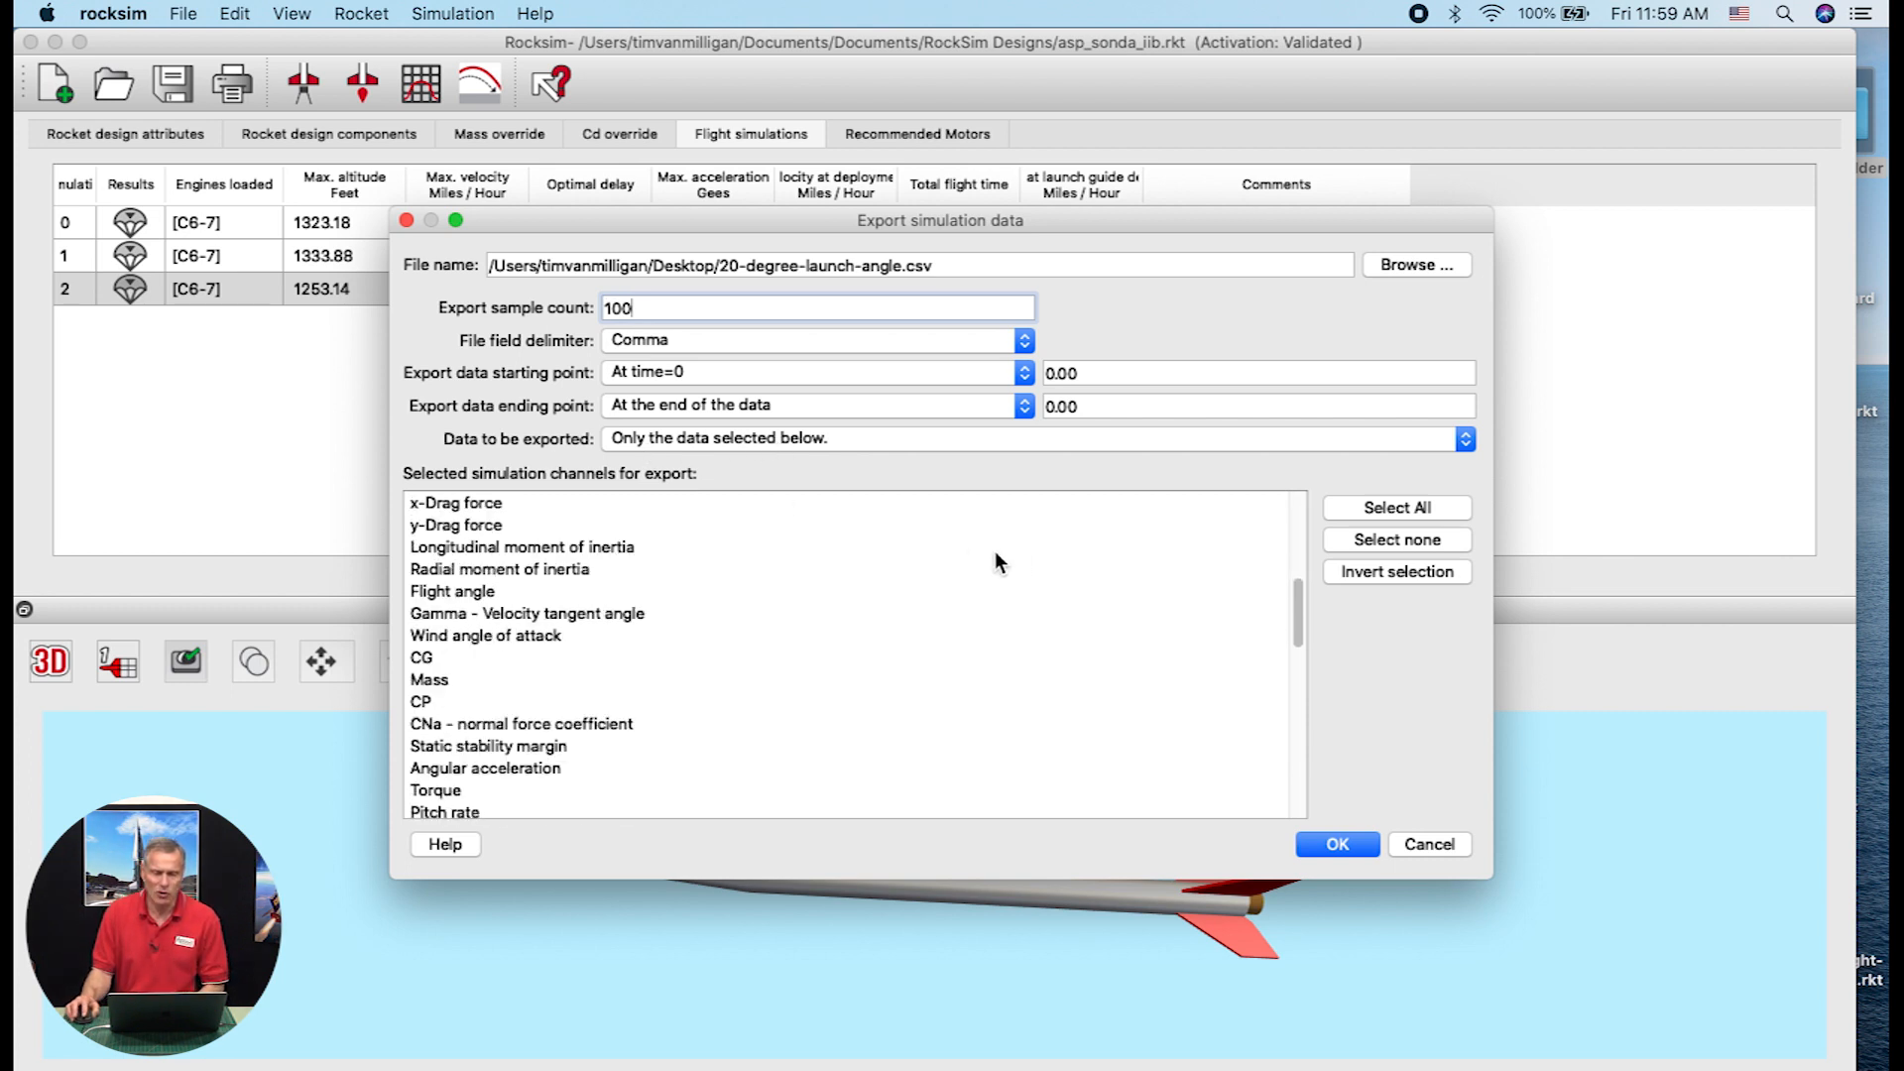
pyautogui.scroll(-6, 875, 688)
pyautogui.scroll(6, 878, 681)
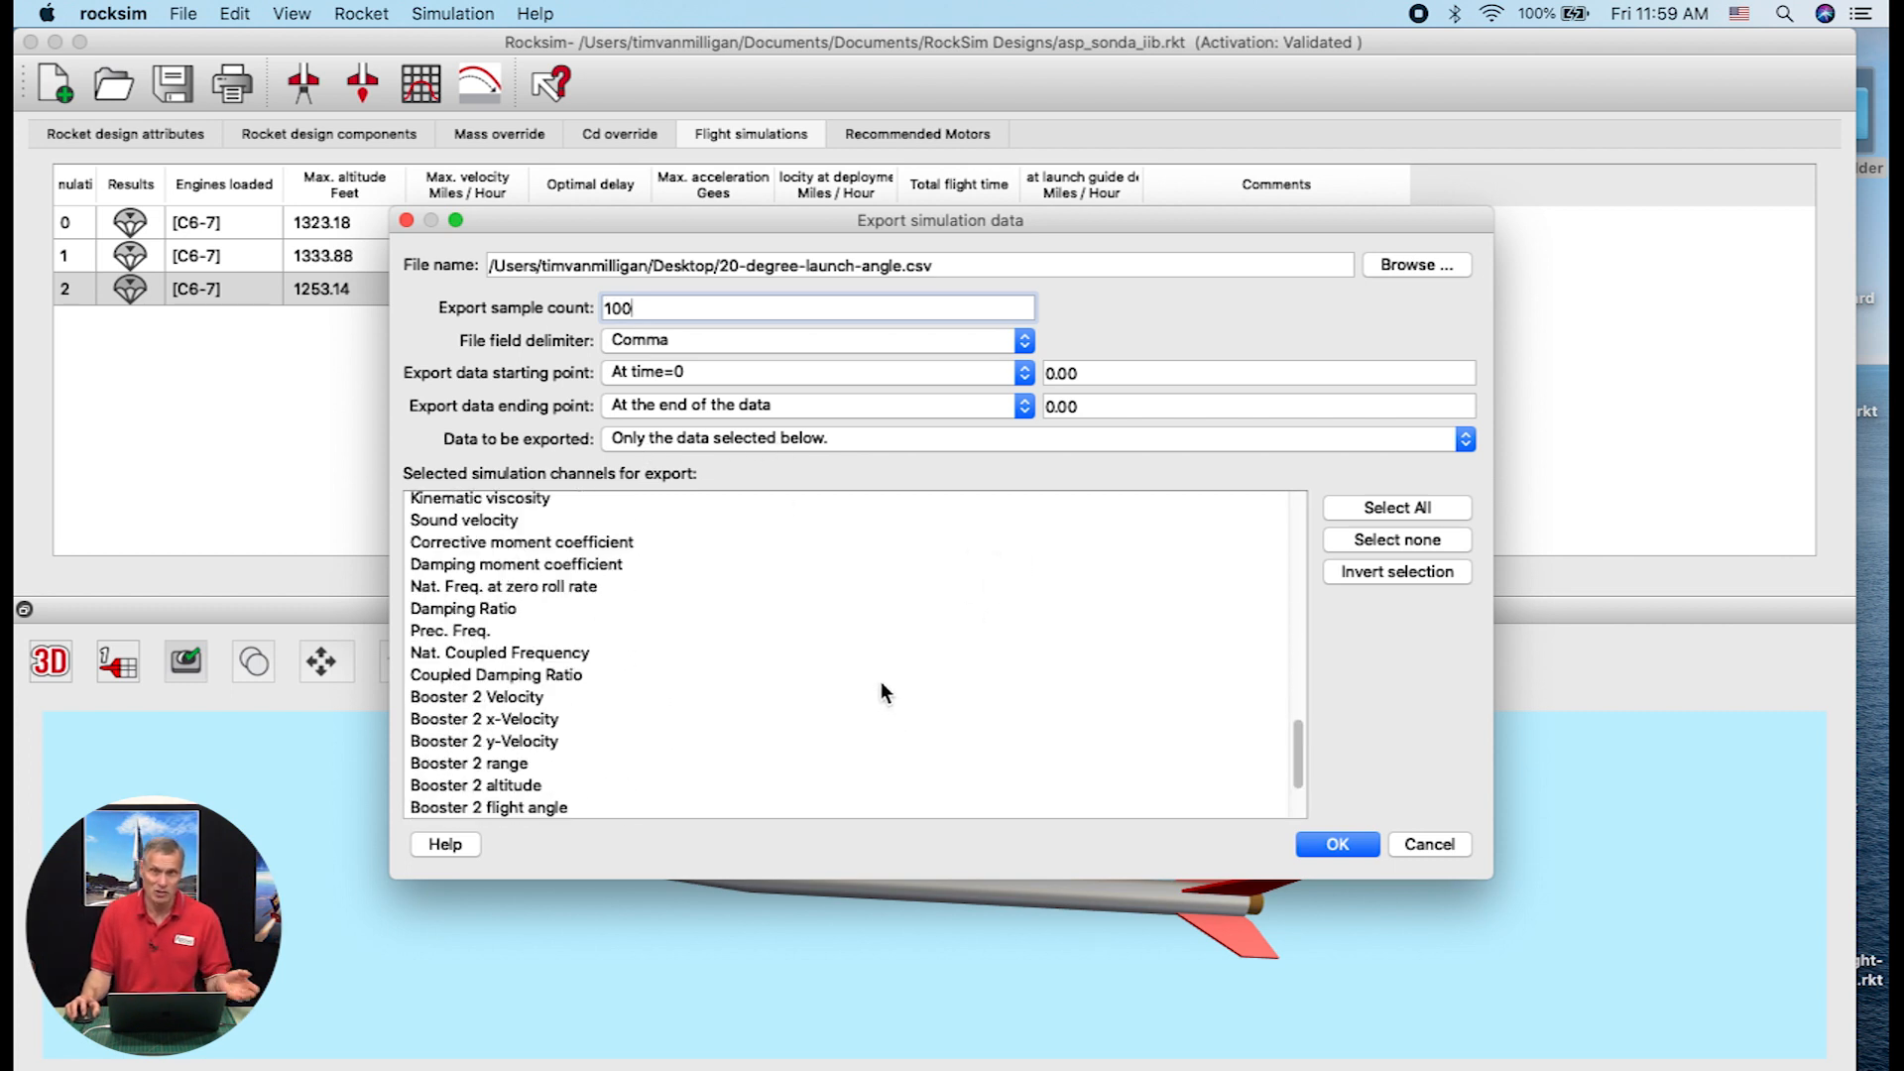
pyautogui.scroll(8, 882, 684)
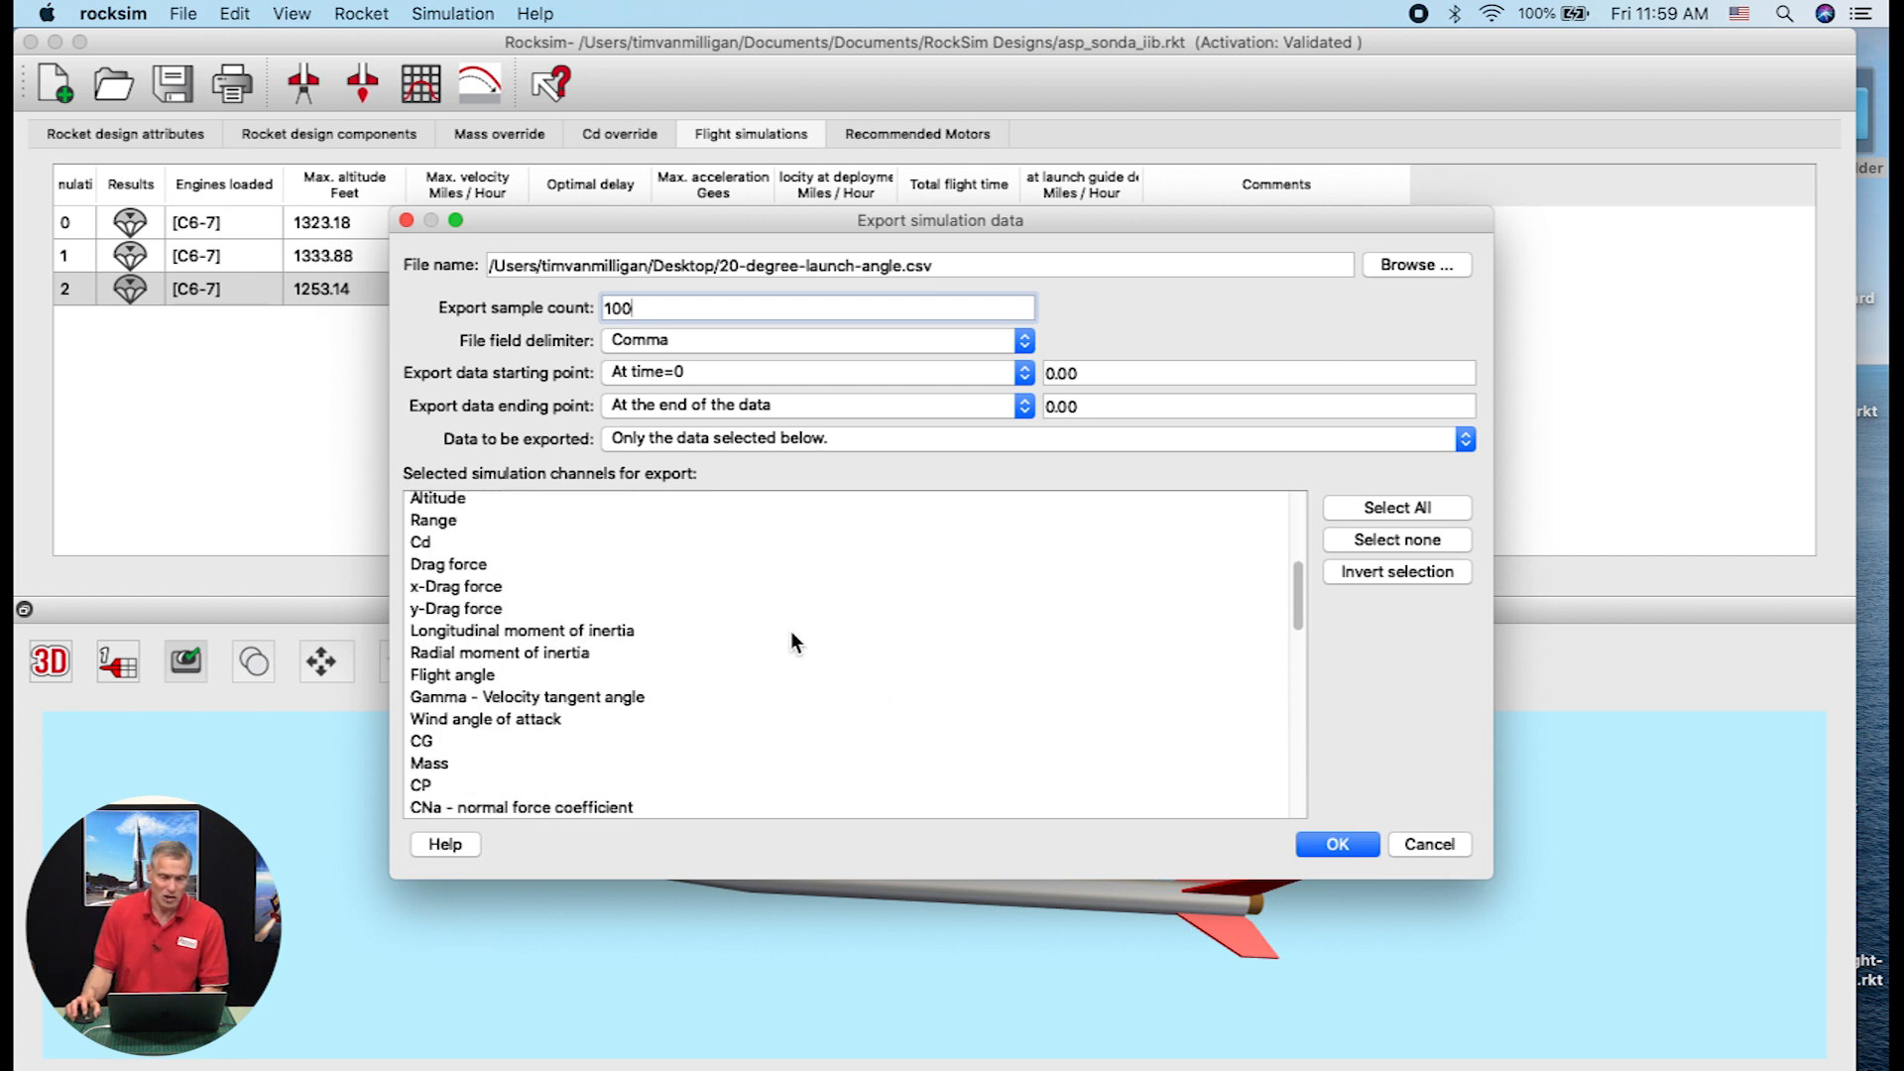
pyautogui.scroll(5, 787, 630)
pyautogui.scroll(-4, 799, 637)
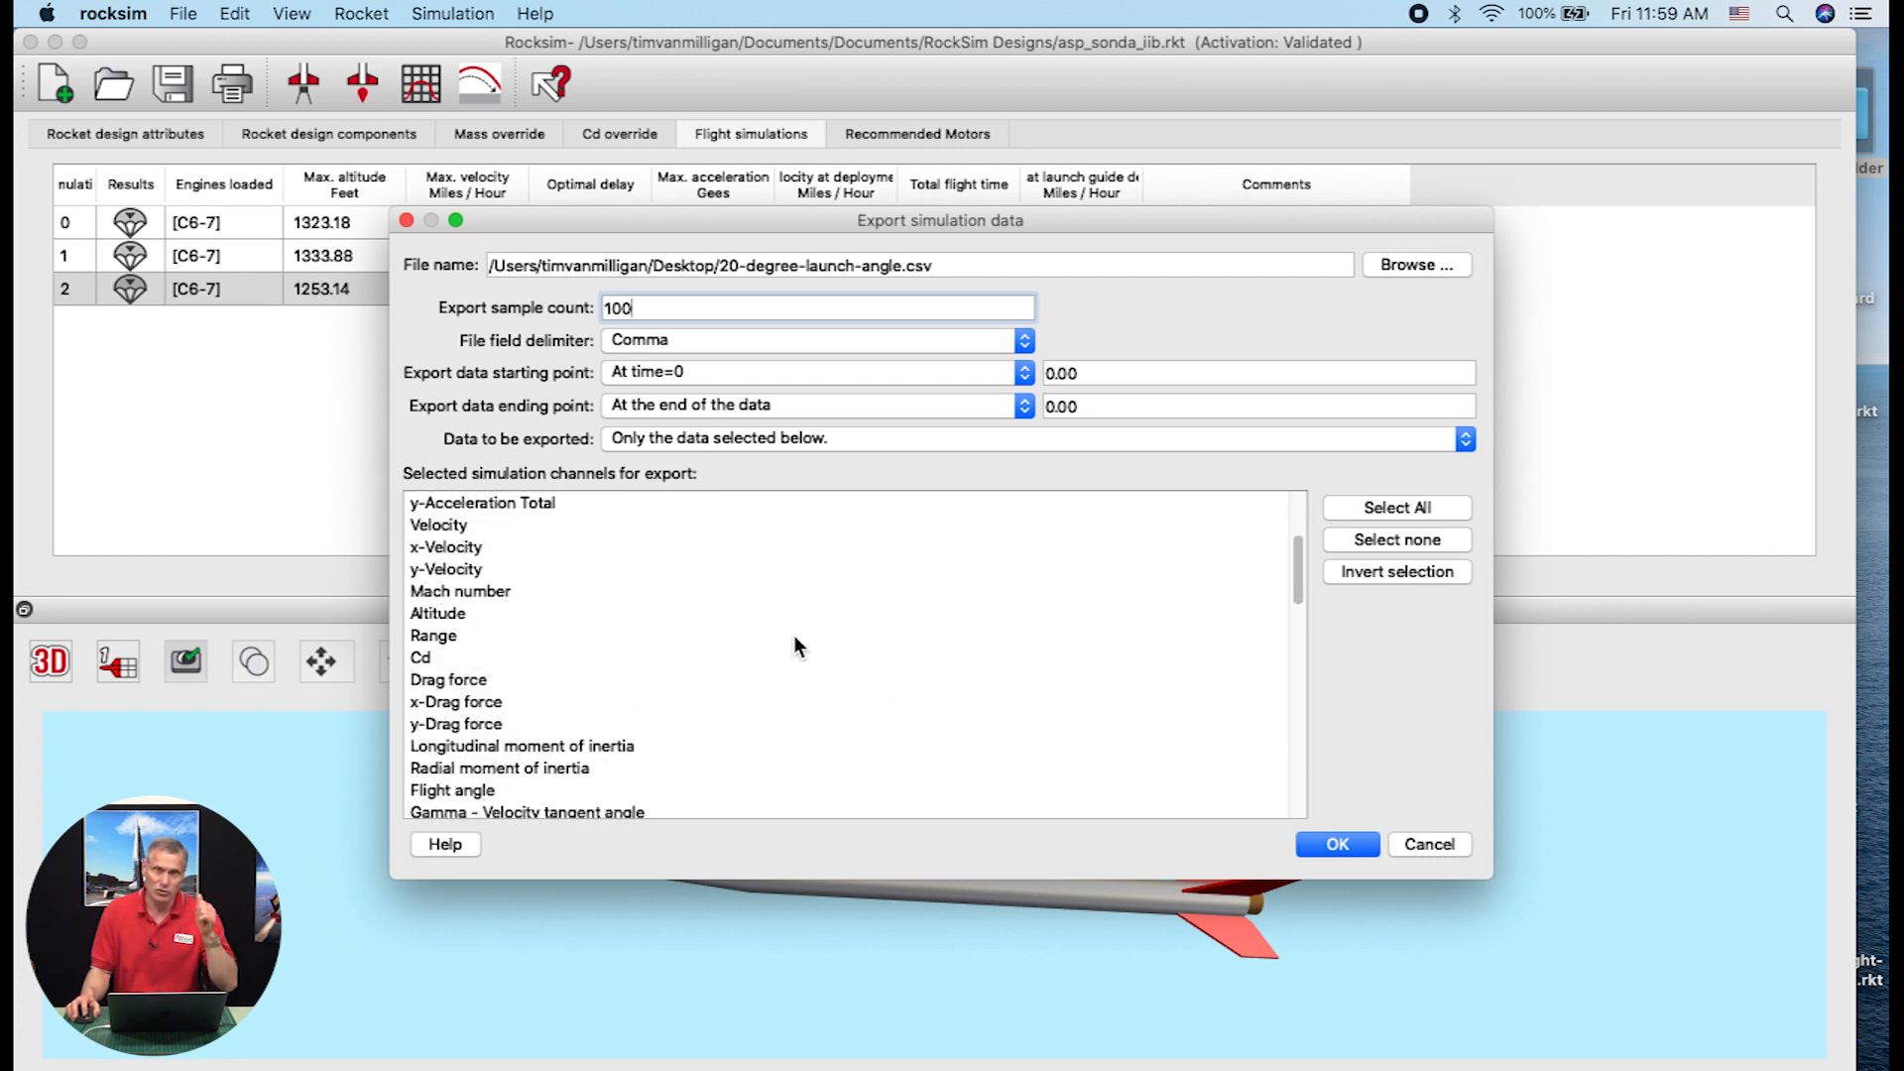
pyautogui.click(433, 614)
pyautogui.keyDown('shift'); pyautogui.click(438, 635); pyautogui.keyUp('shift')
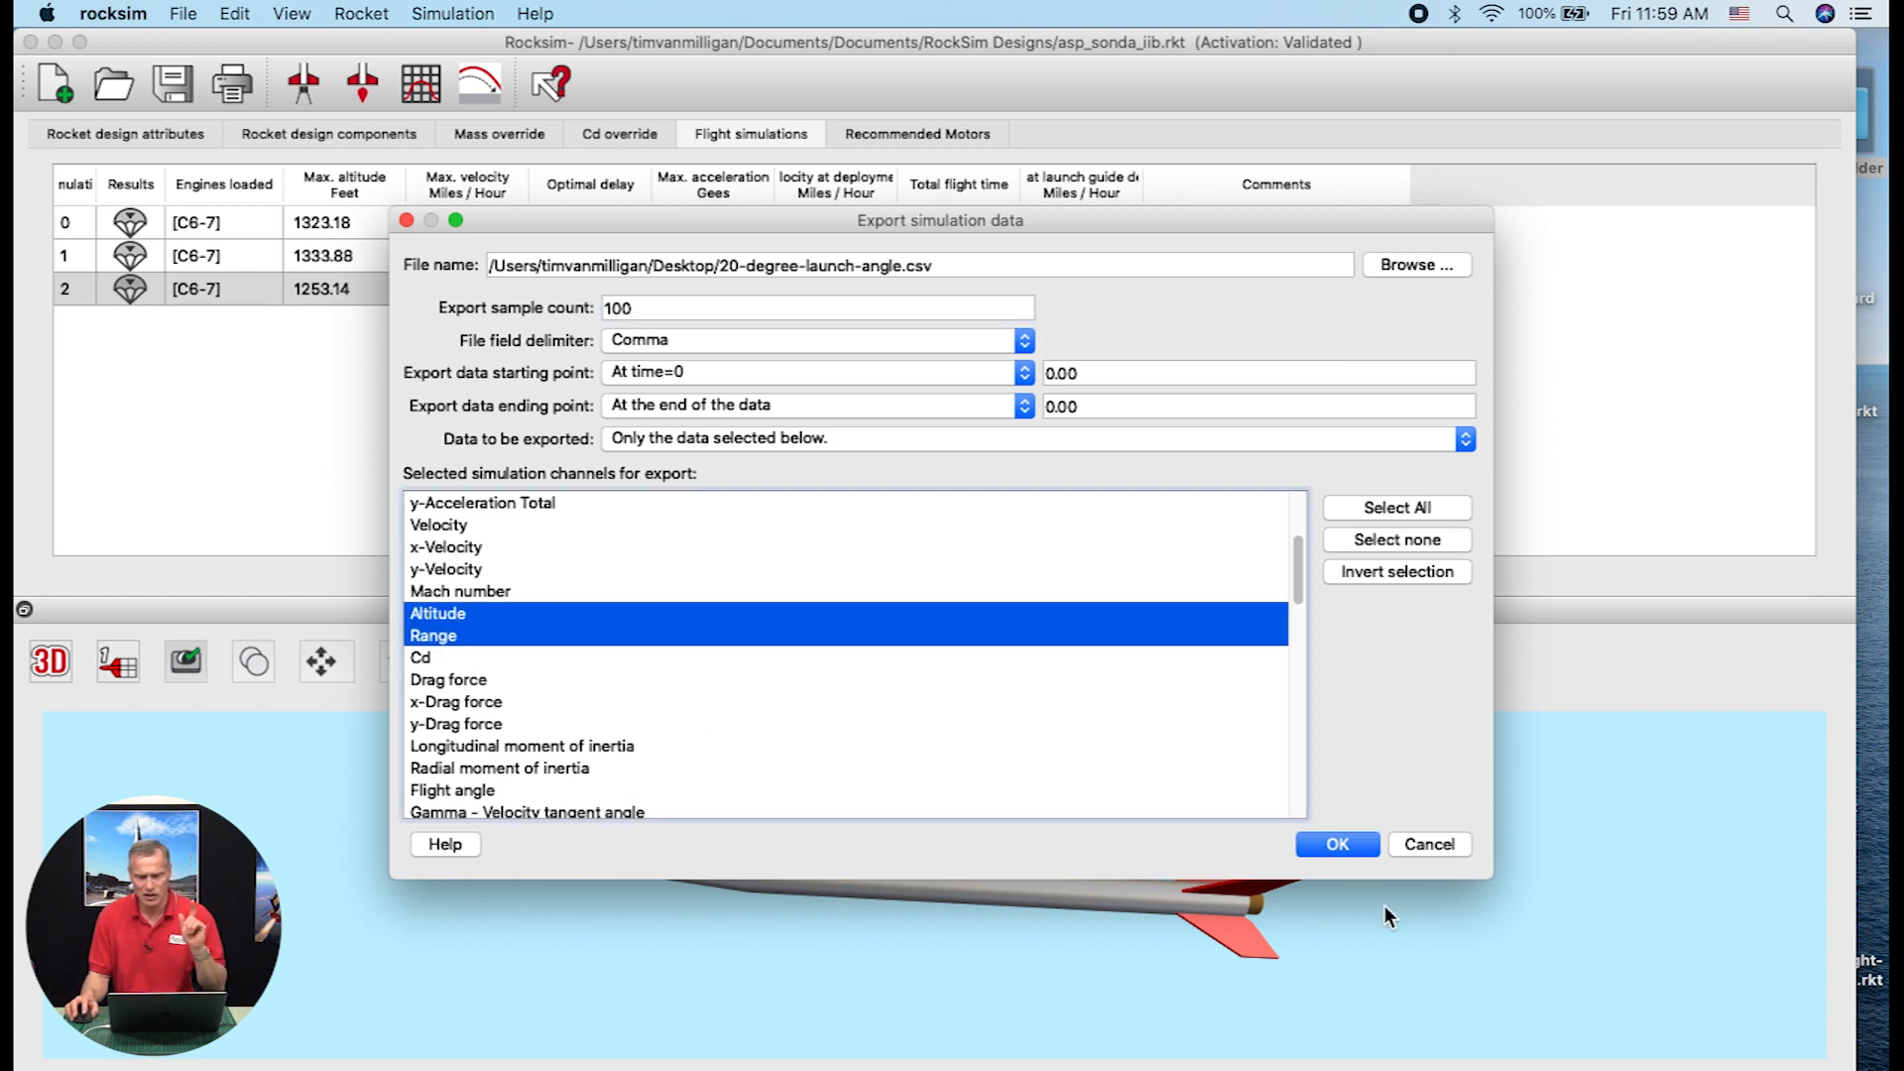
# Run the simulation data export and move the program window aside to uncover the desktop files
pyautogui.click(1342, 846)
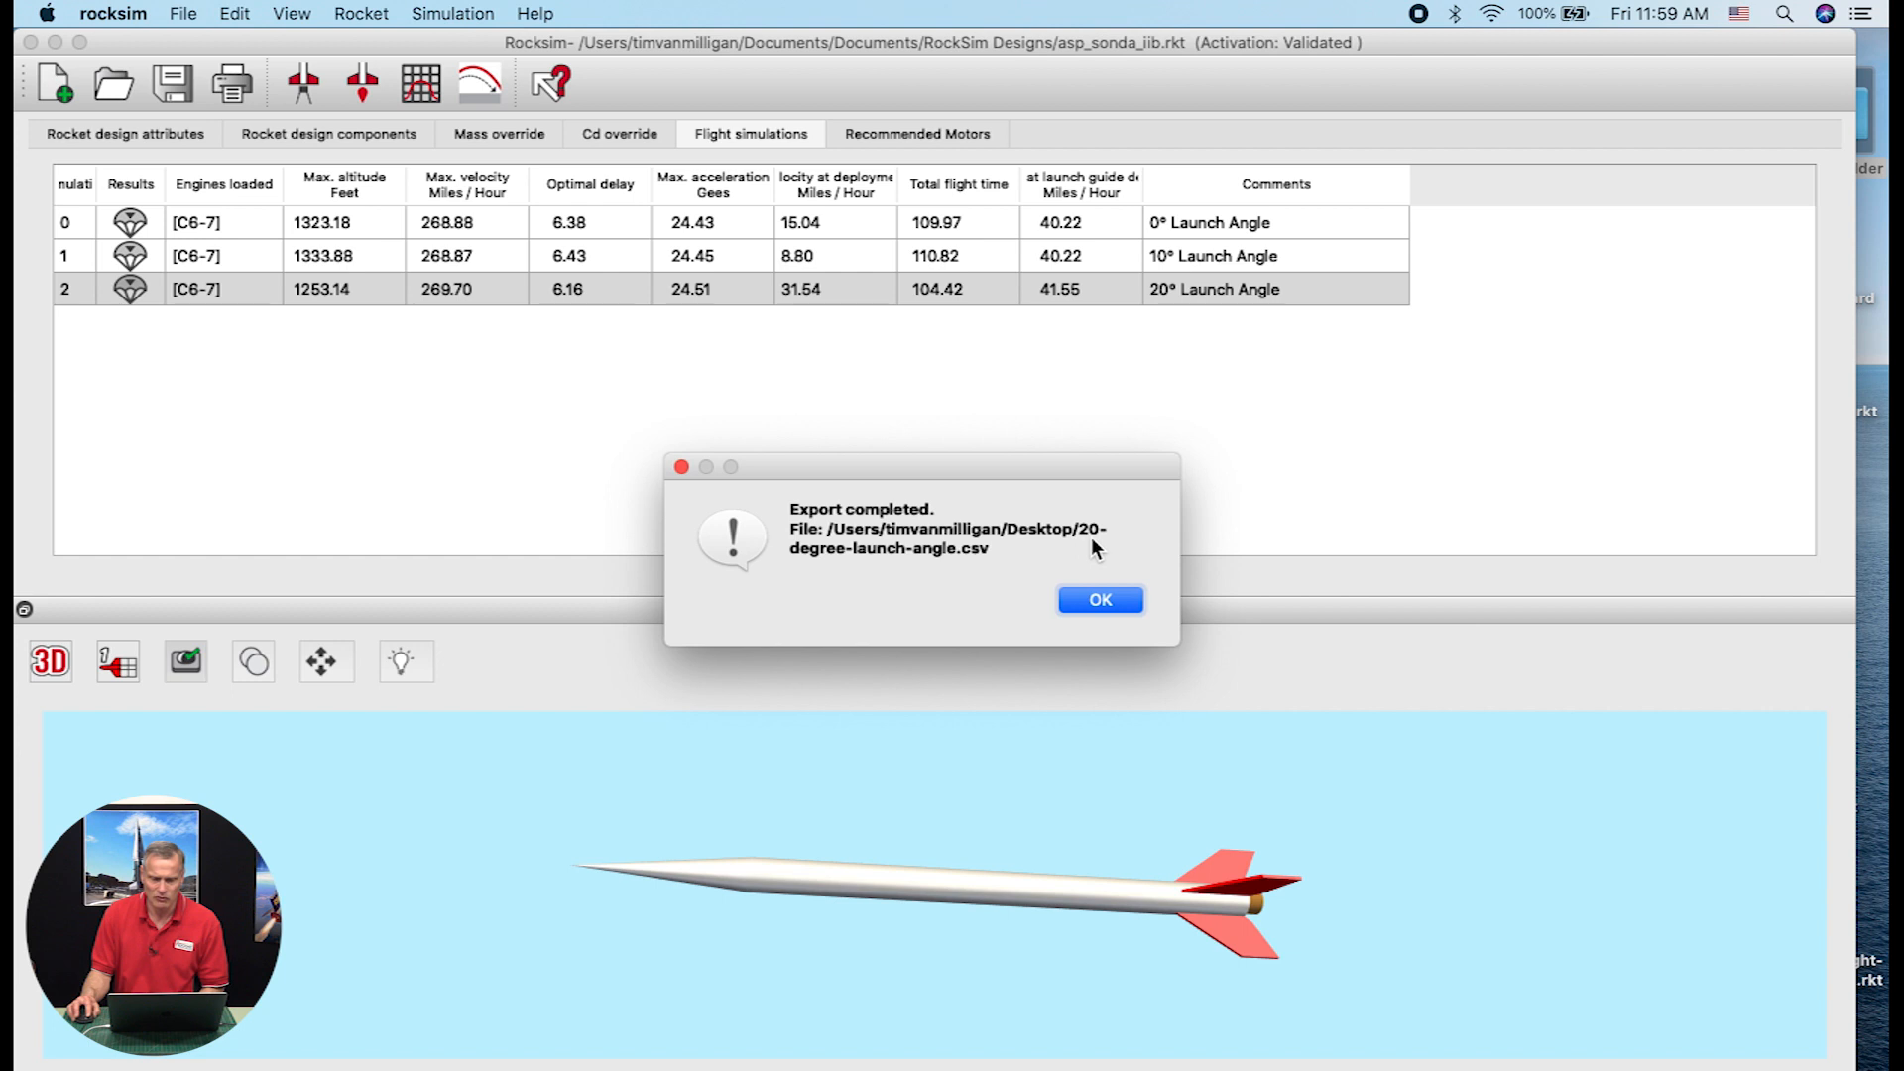
pyautogui.click(1102, 604)
pyautogui.moveTo(1650, 39); pyautogui.dragTo(1207, 42)
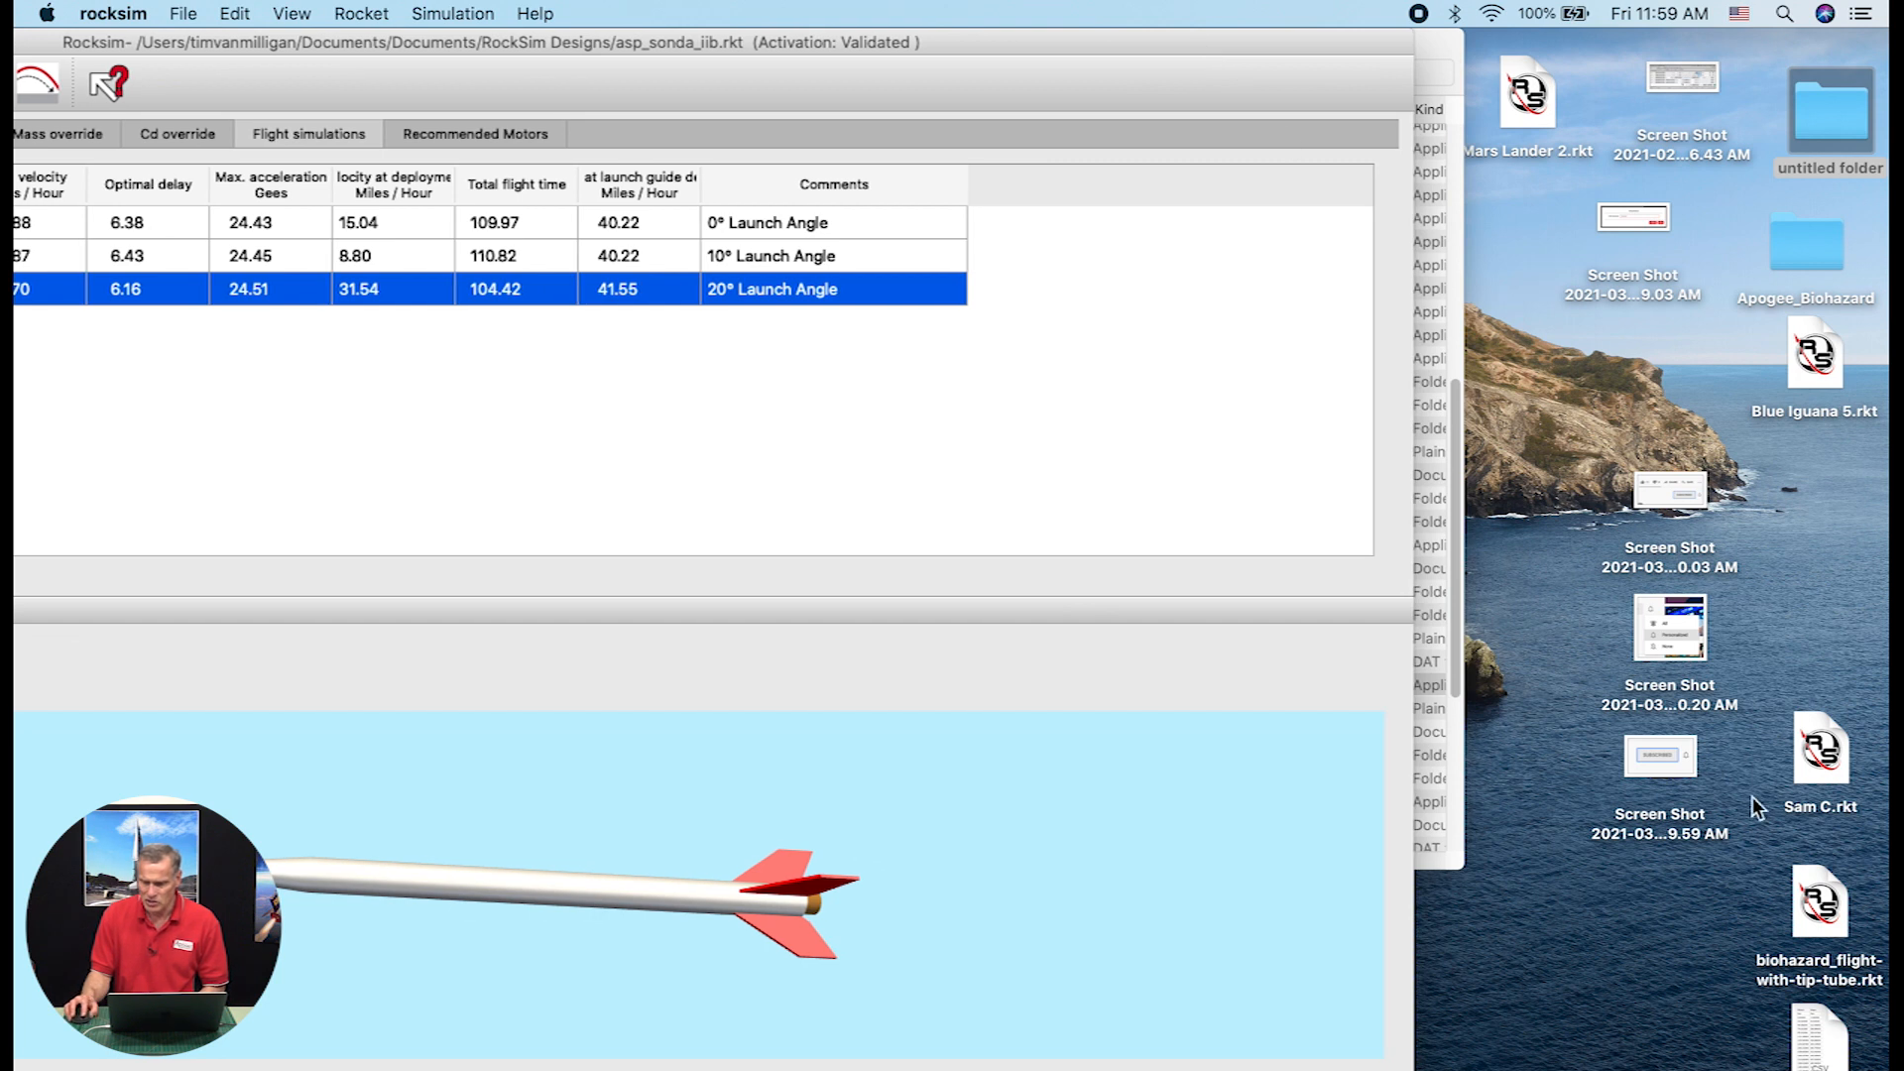
# Move 20-degree-launch-angle.csv to a clear spot higher on the desktop and bring the RockSim window back into full view
pyautogui.moveTo(1812, 1008); pyautogui.dragTo(1554, 387)
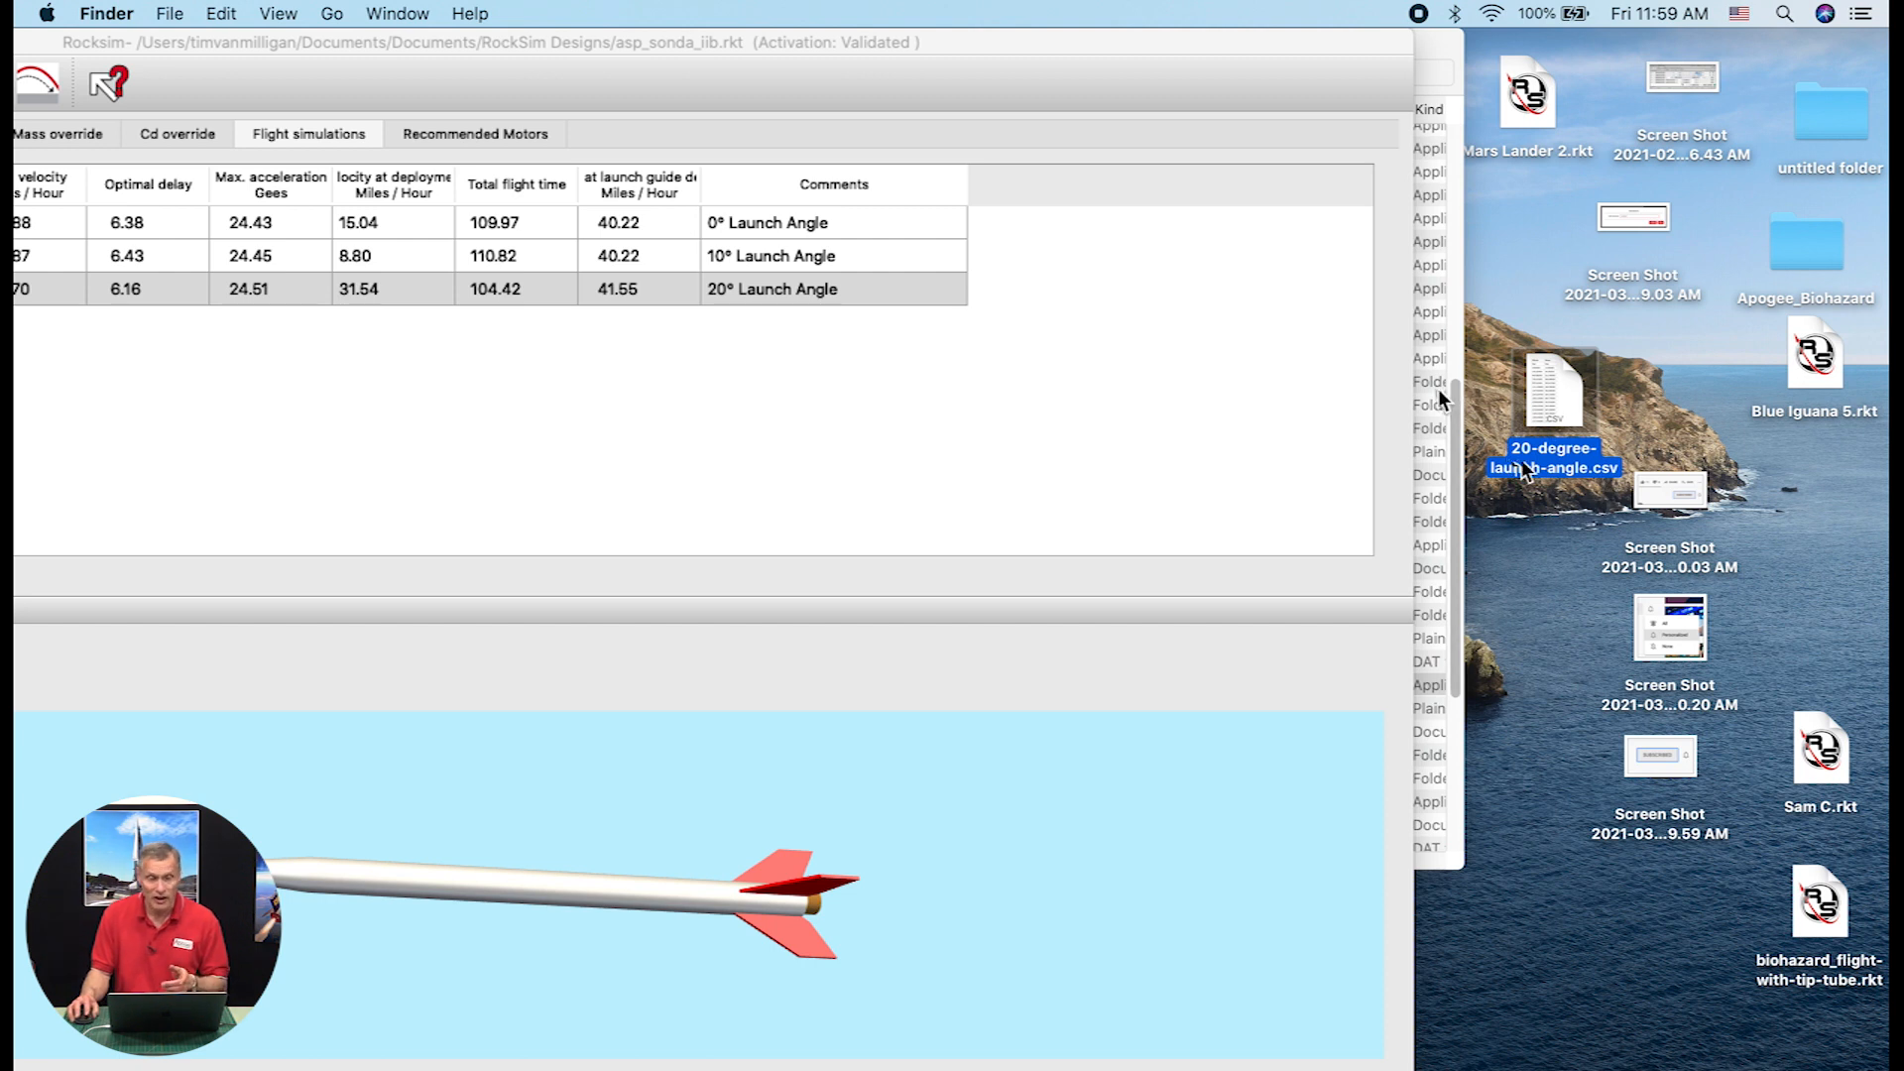
pyautogui.click(563, 41)
pyautogui.moveTo(563, 44); pyautogui.dragTo(1027, 44)
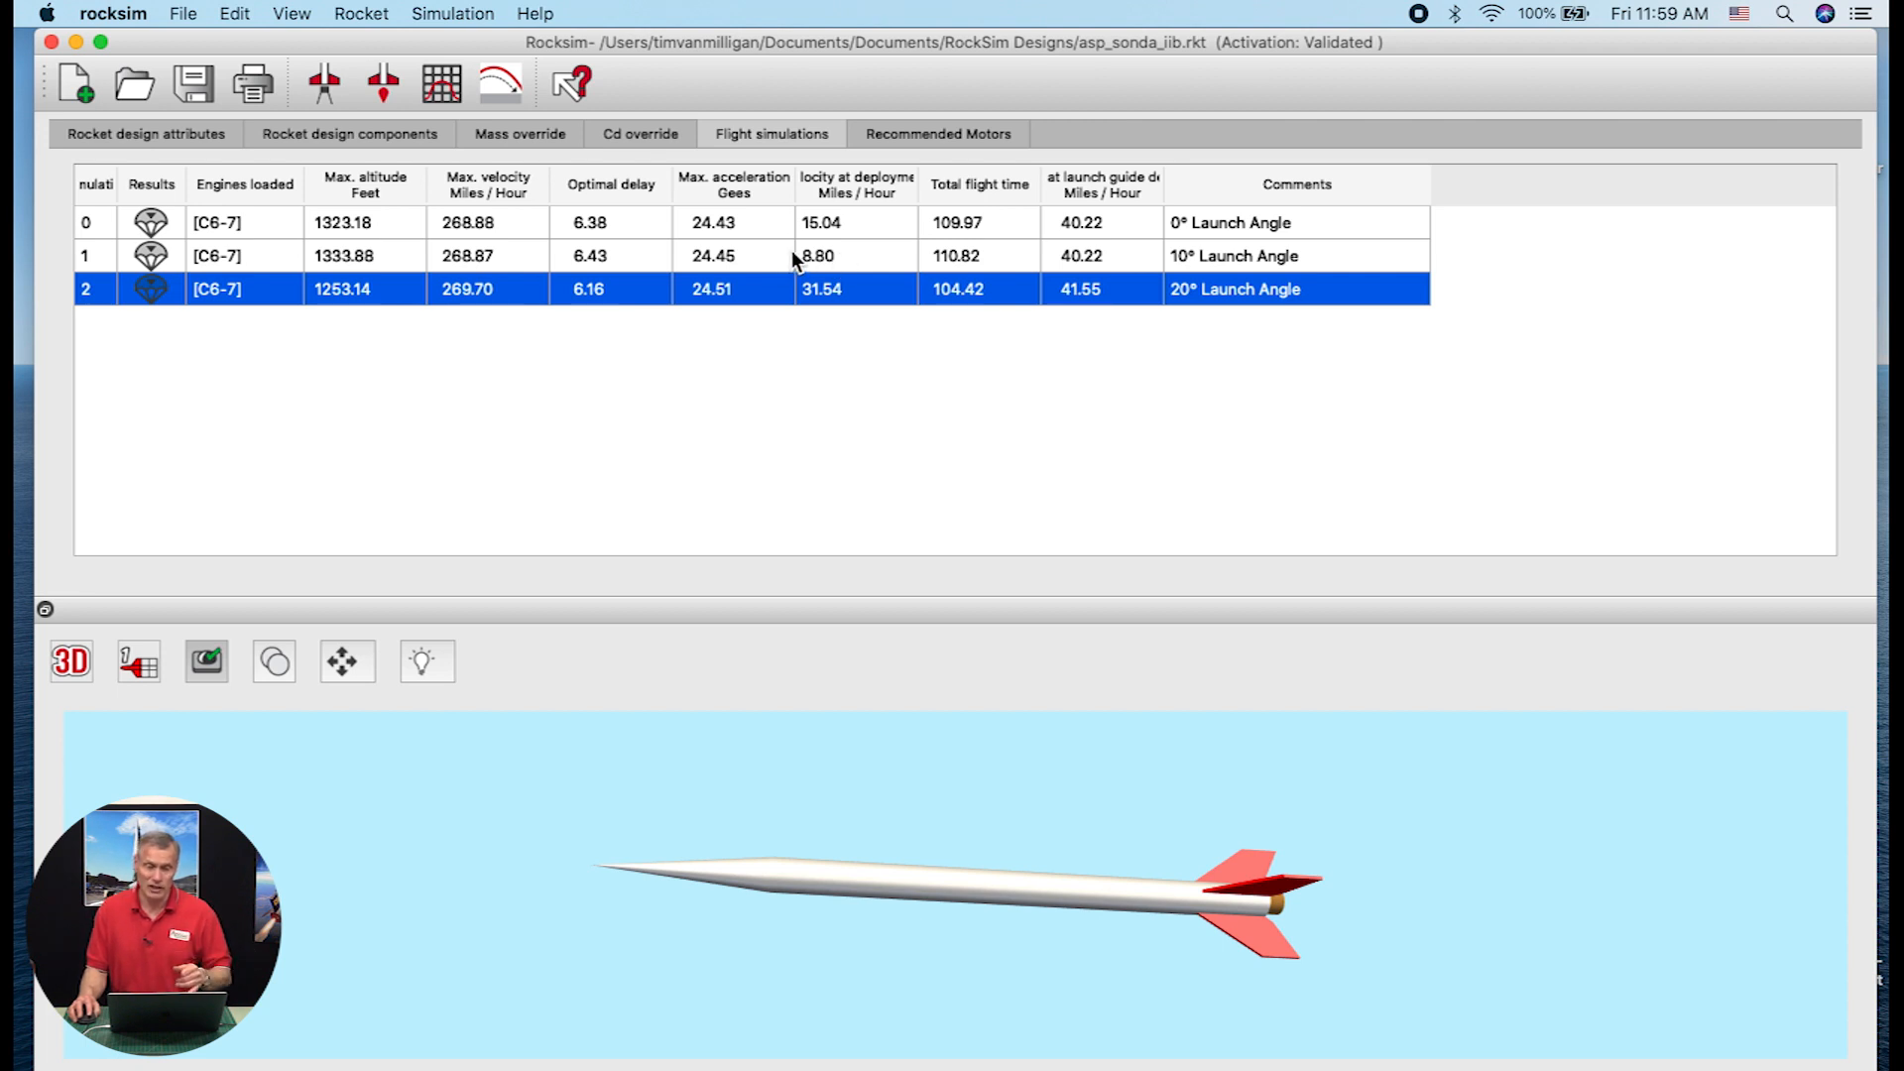
# Start a simulation data export for the 10° Launch Angle simulation with the file name 10-degree-launch-angle.csv on the Desktop
pyautogui.click(242, 253)
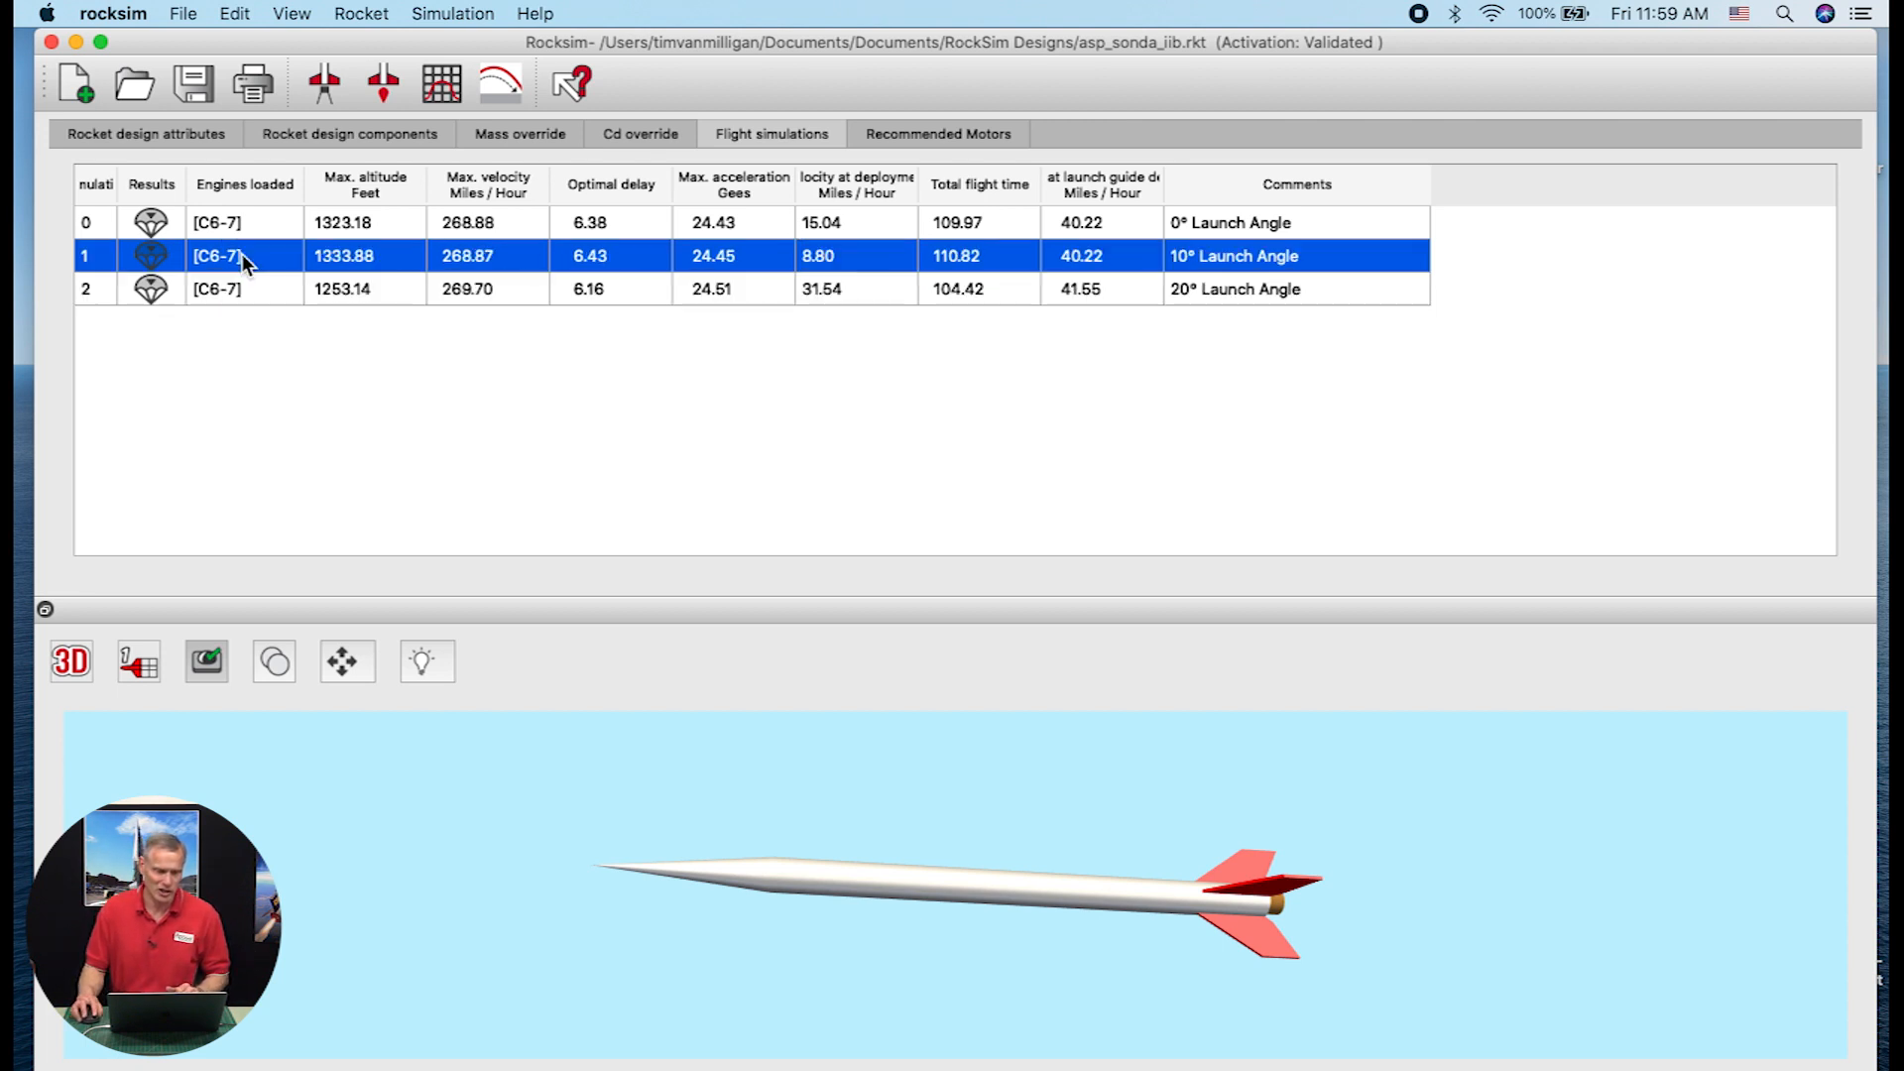
pyautogui.click(183, 13)
pyautogui.moveTo(238, 182)
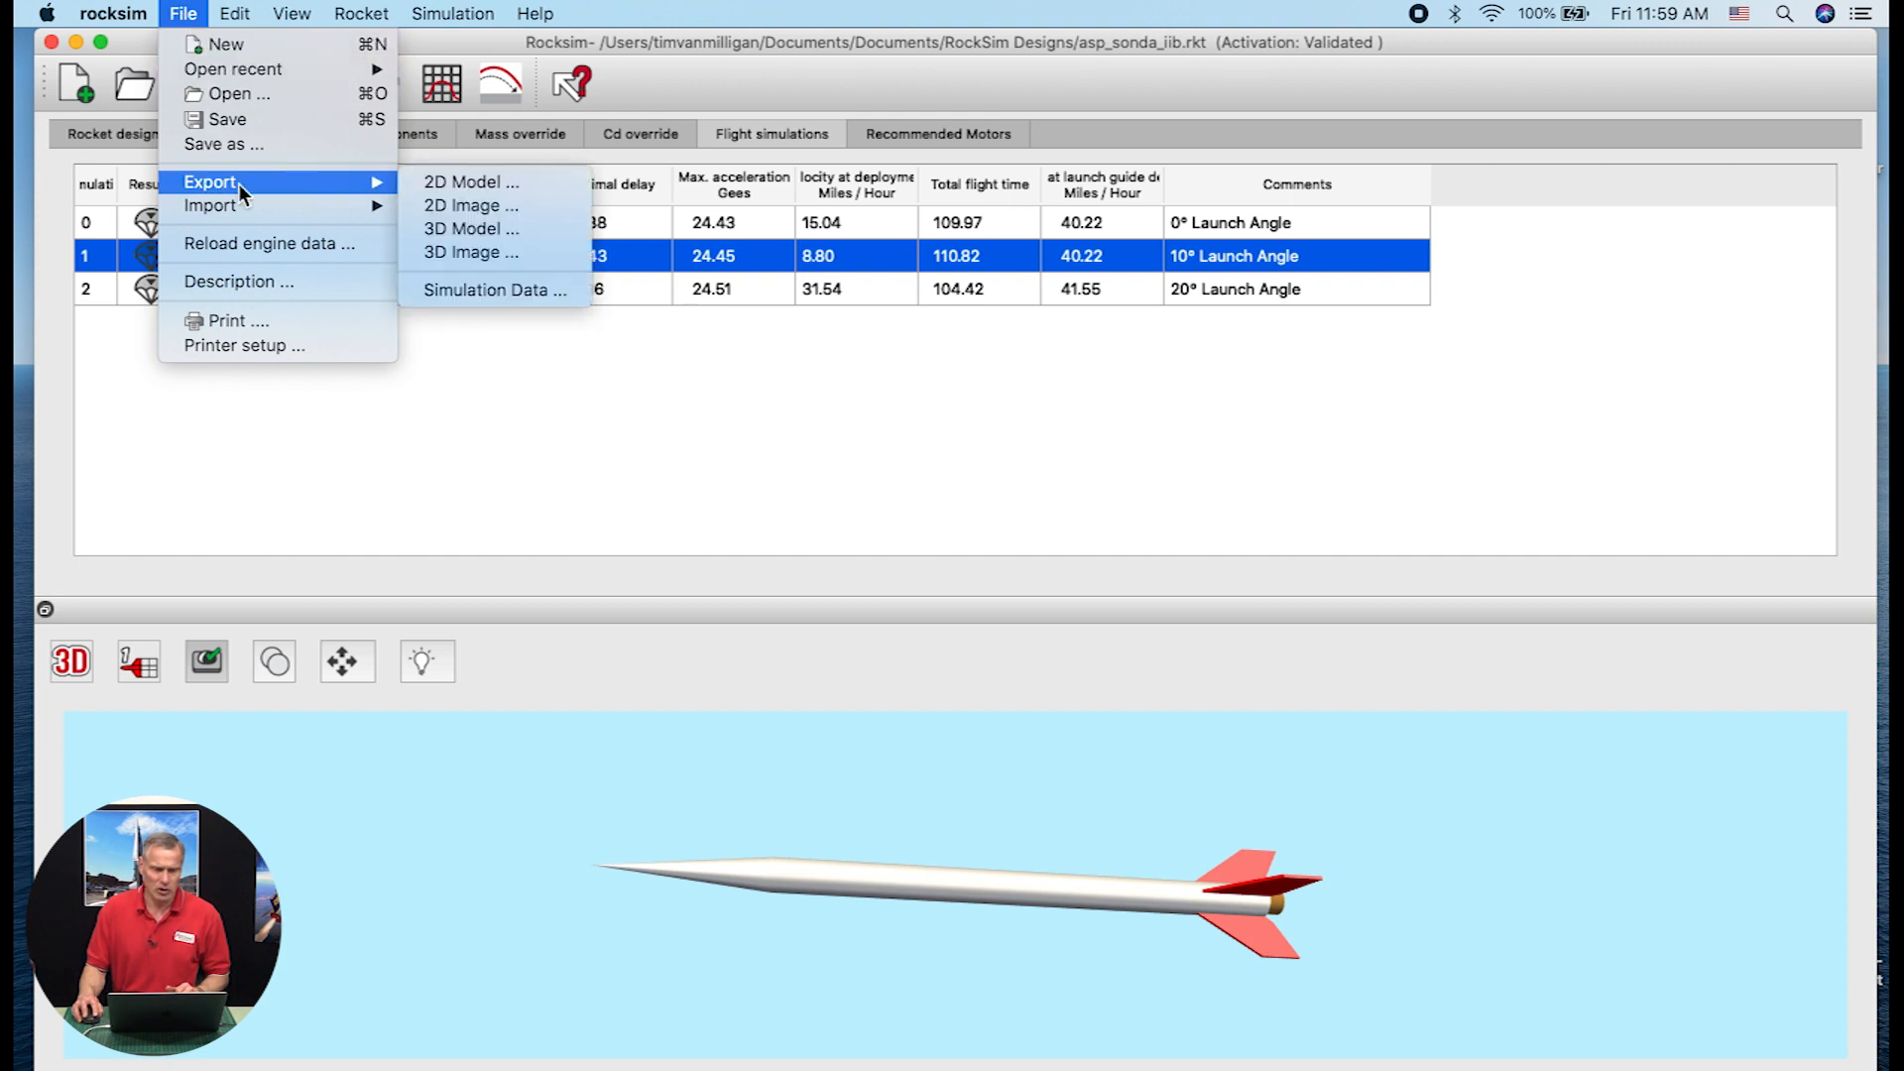
pyautogui.click(478, 292)
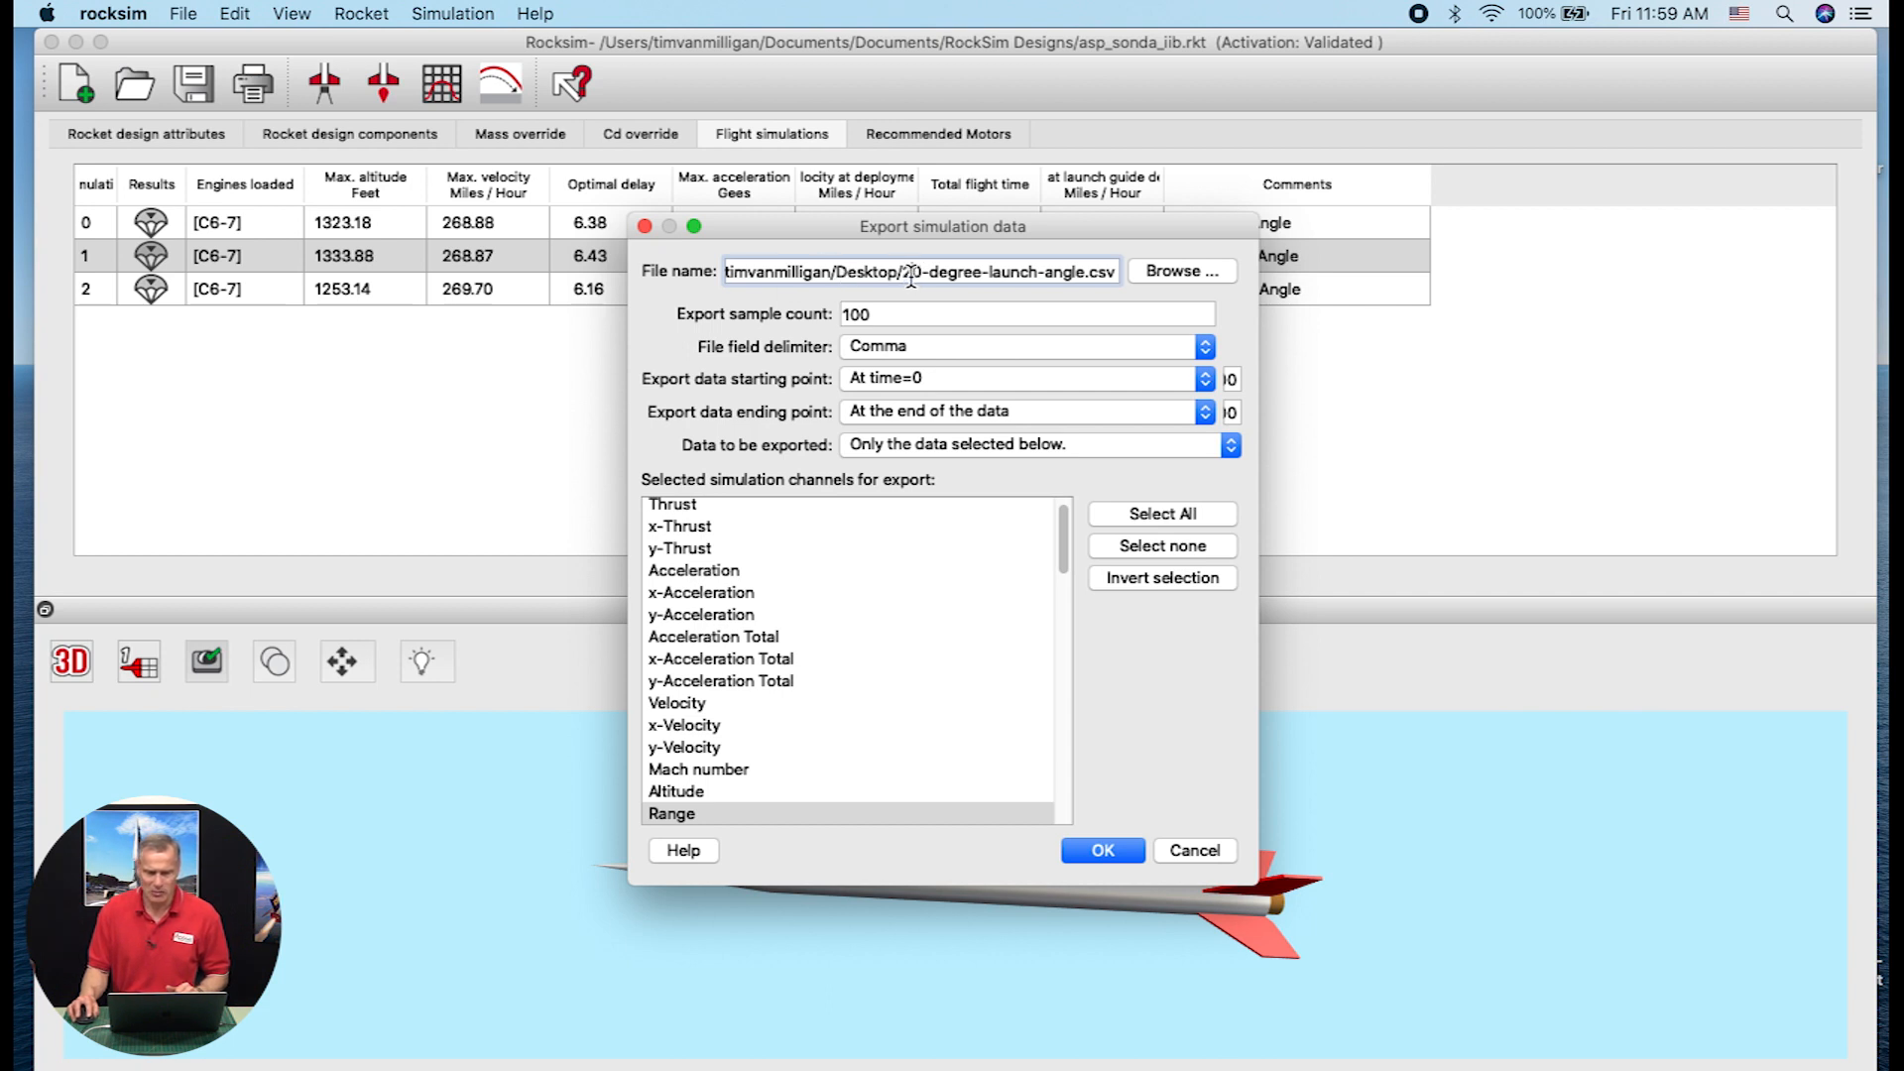
pyautogui.moveTo(900, 273); pyautogui.dragTo(913, 273)
pyautogui.write('1')
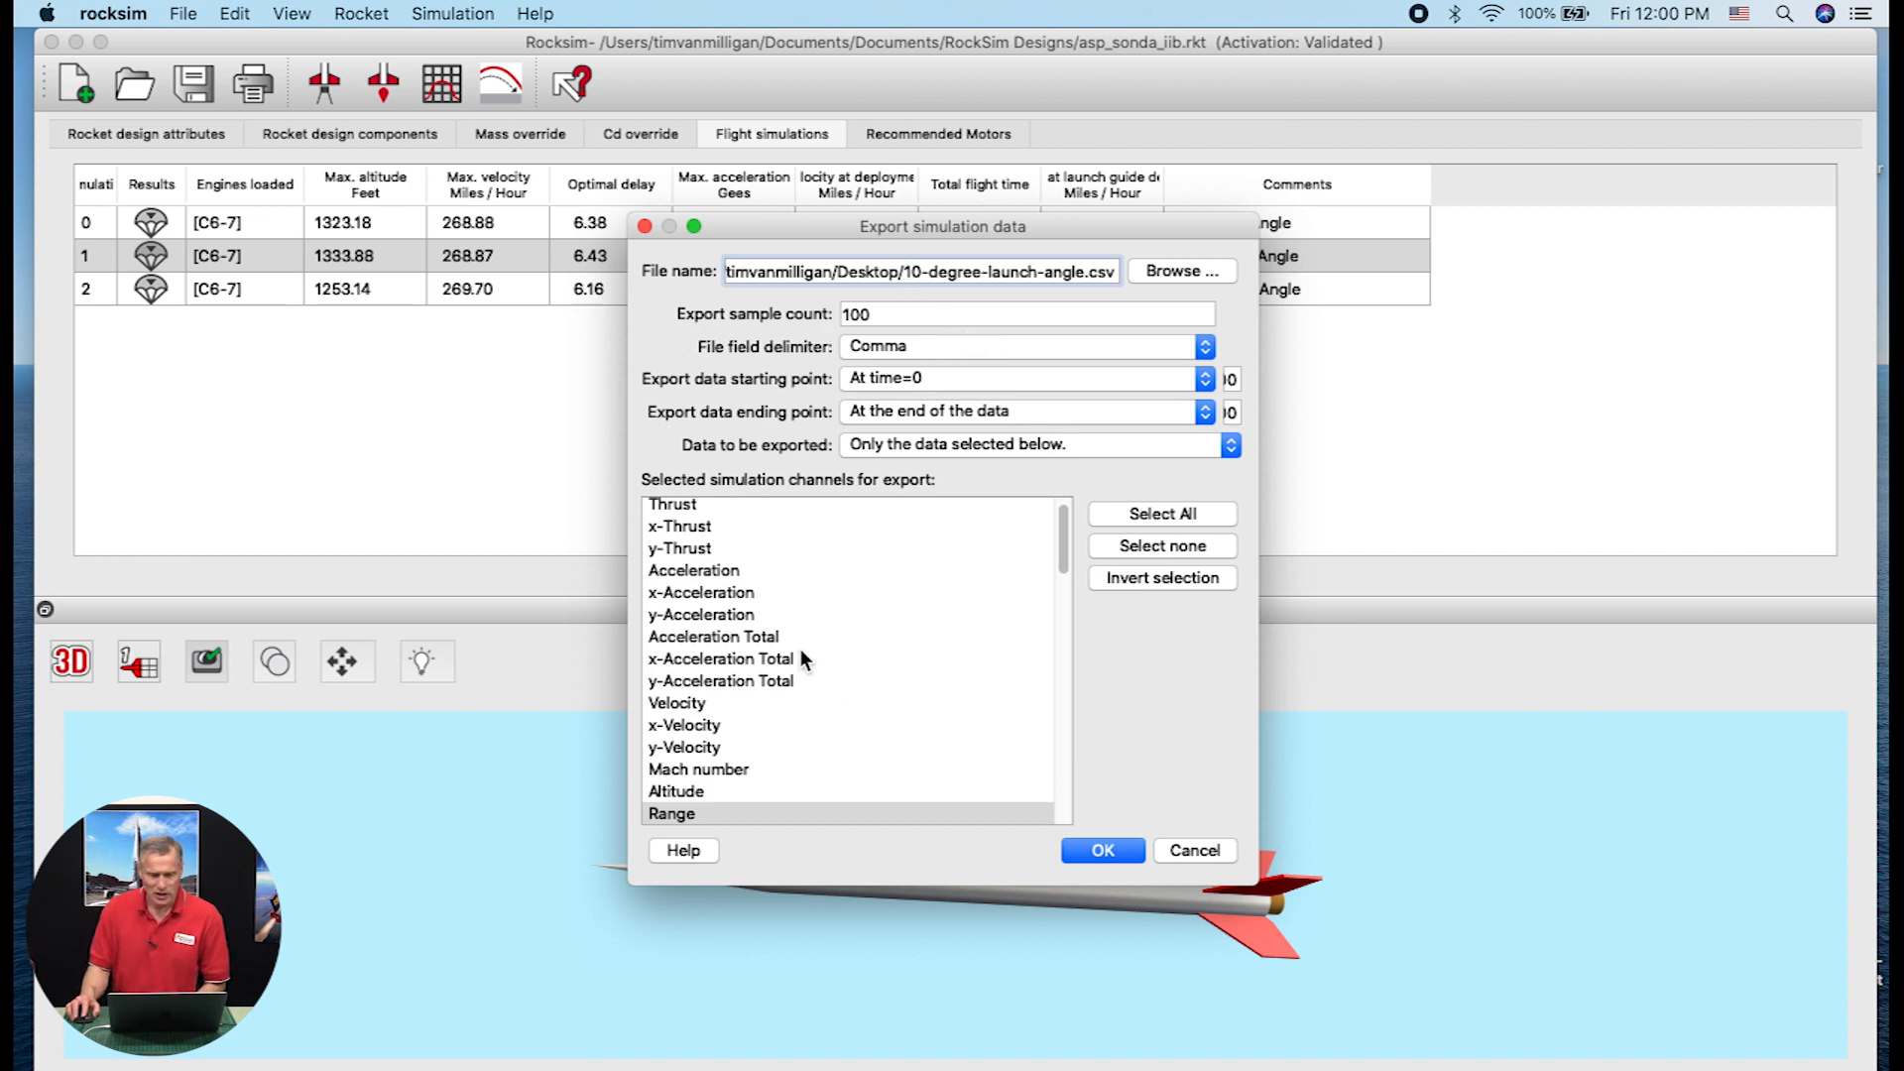
# Include the Altitude channel along with Range and run the 10-degree data export
pyautogui.scroll(-3, 800, 651)
pyautogui.keyDown('super'); pyautogui.click(664, 592); pyautogui.keyUp('super')
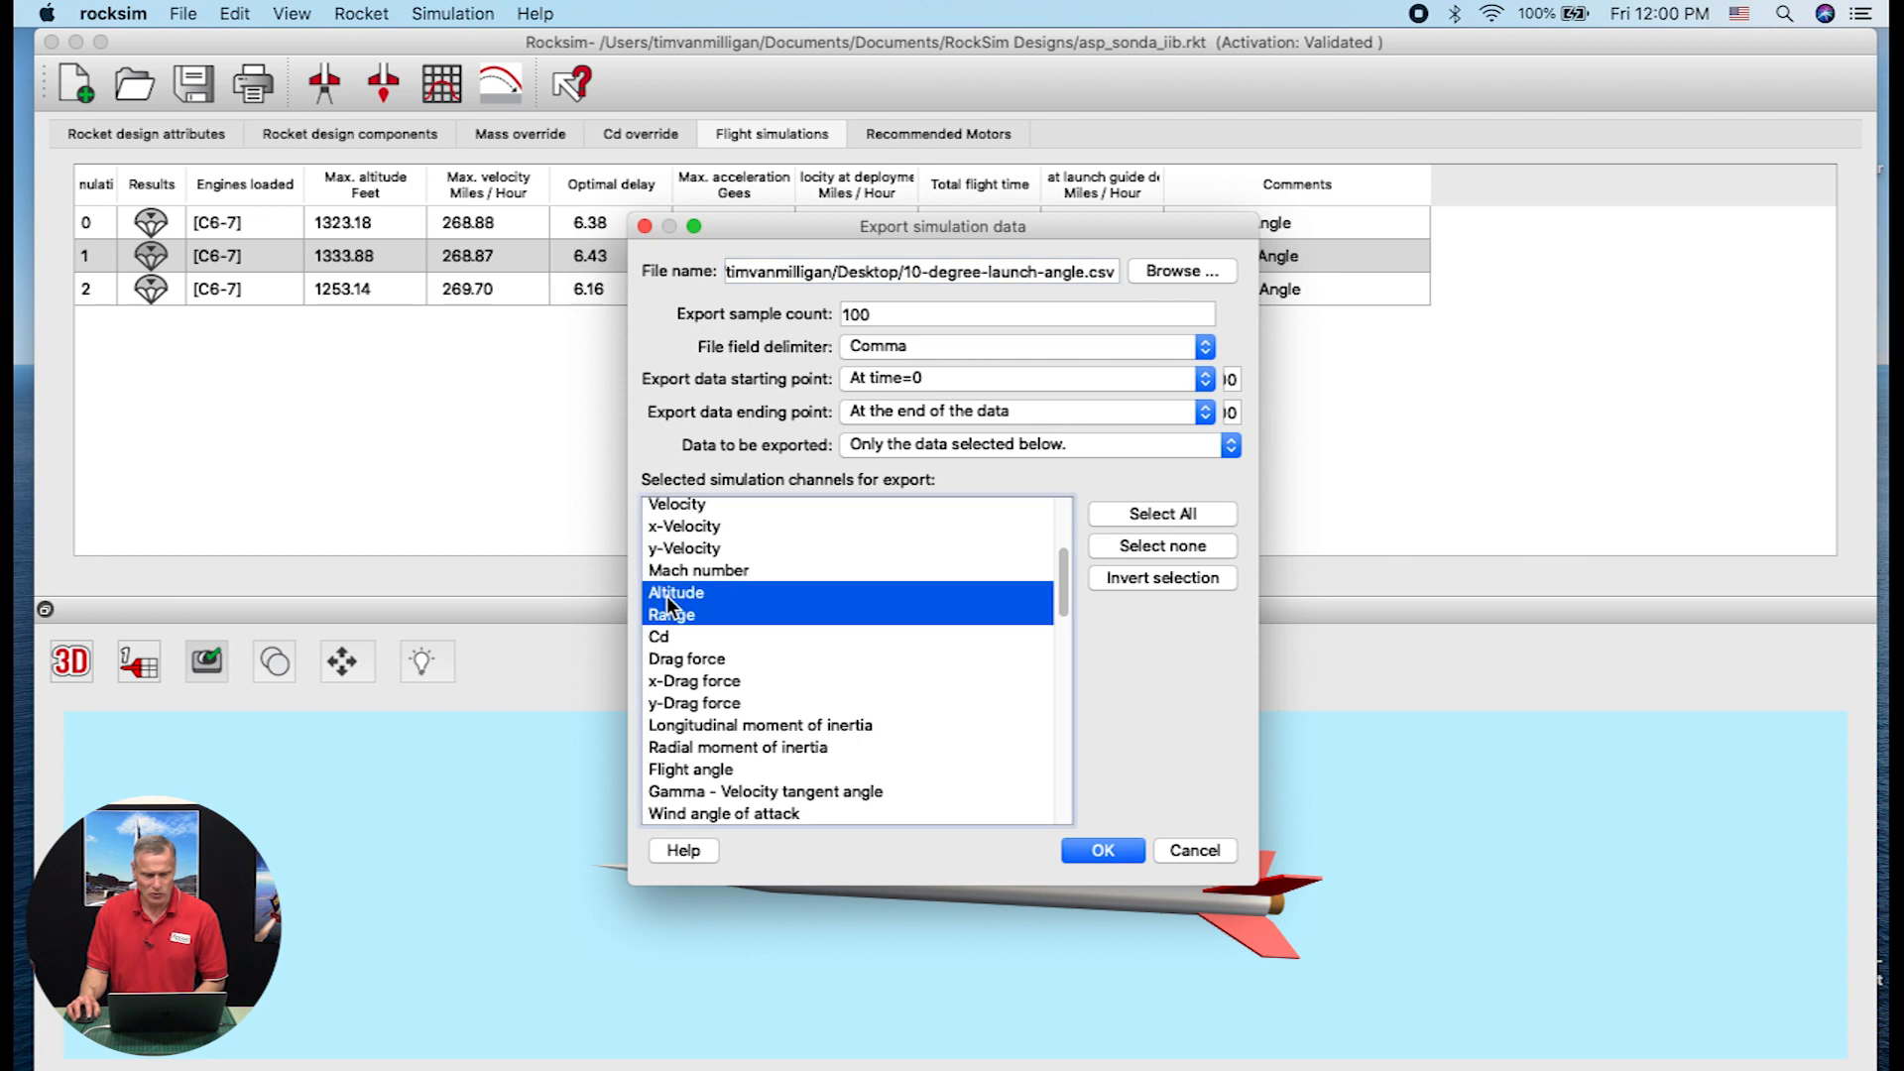
pyautogui.click(1106, 850)
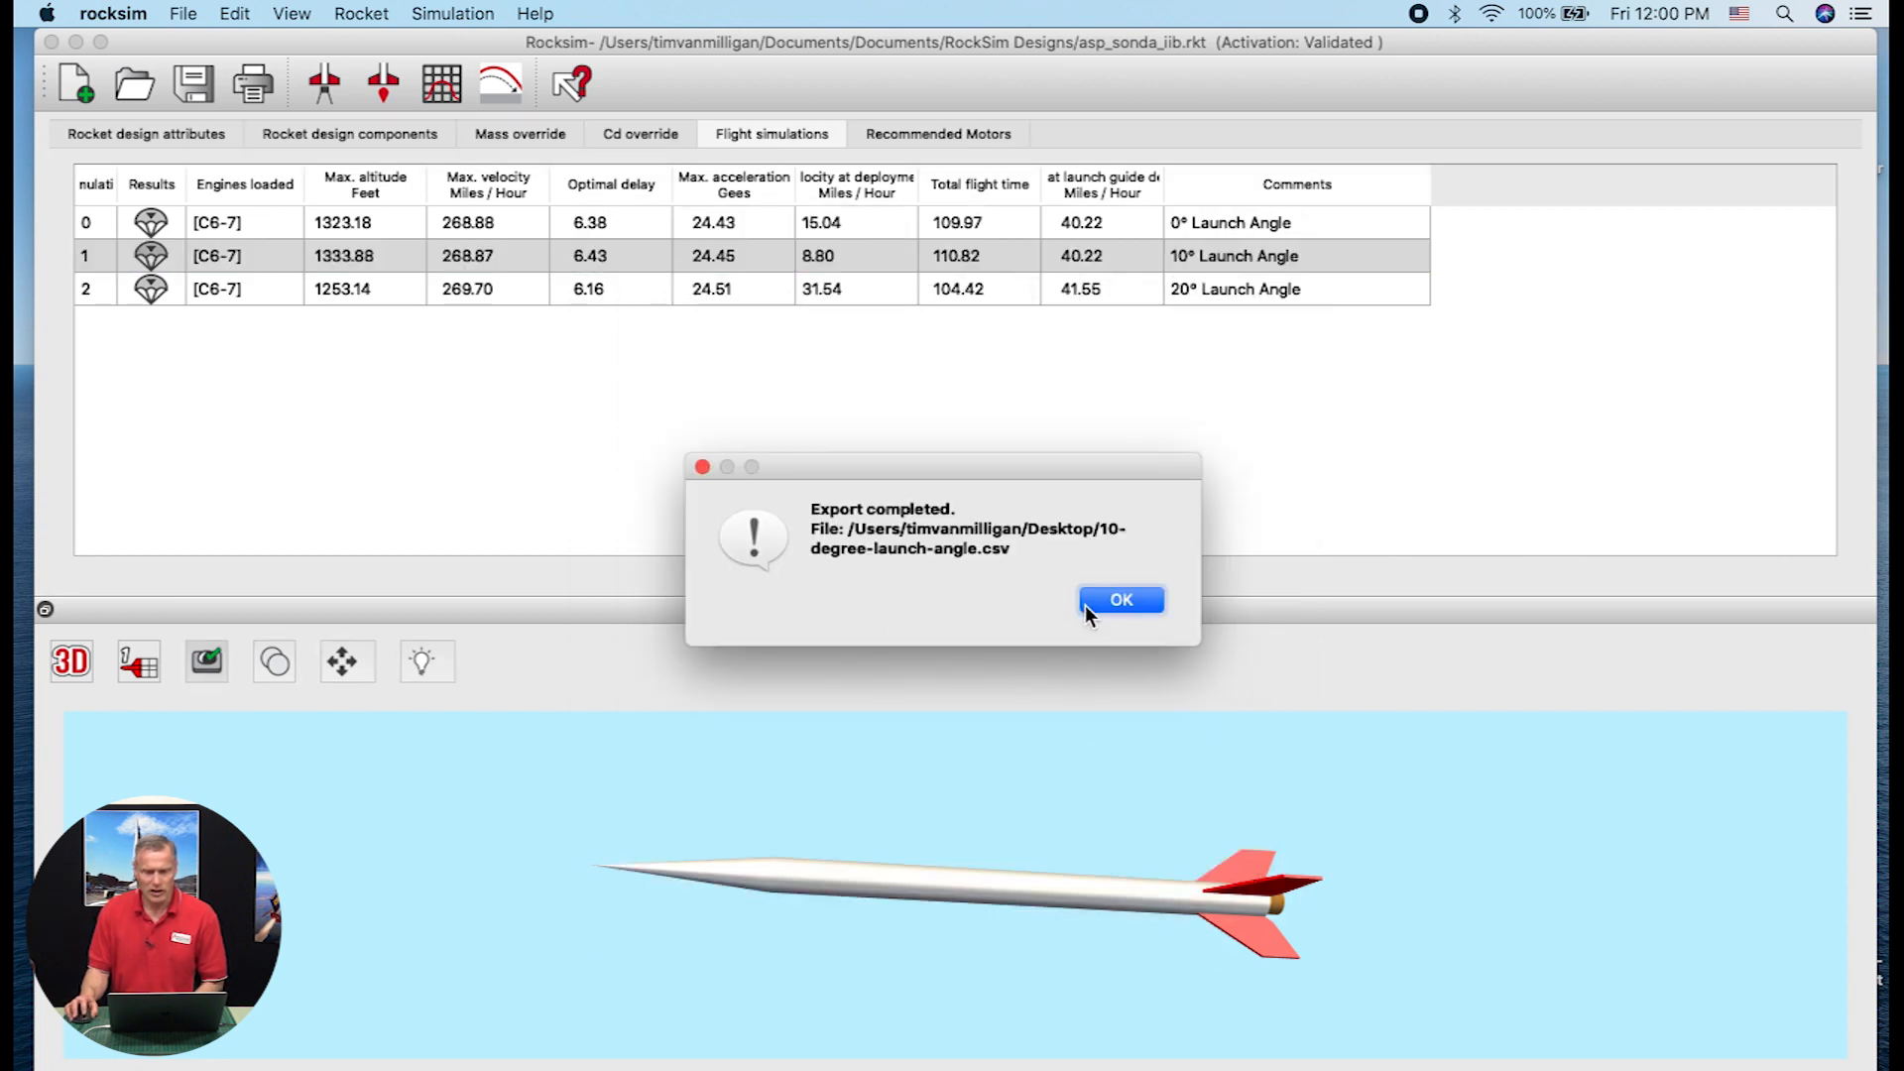
pyautogui.click(1118, 600)
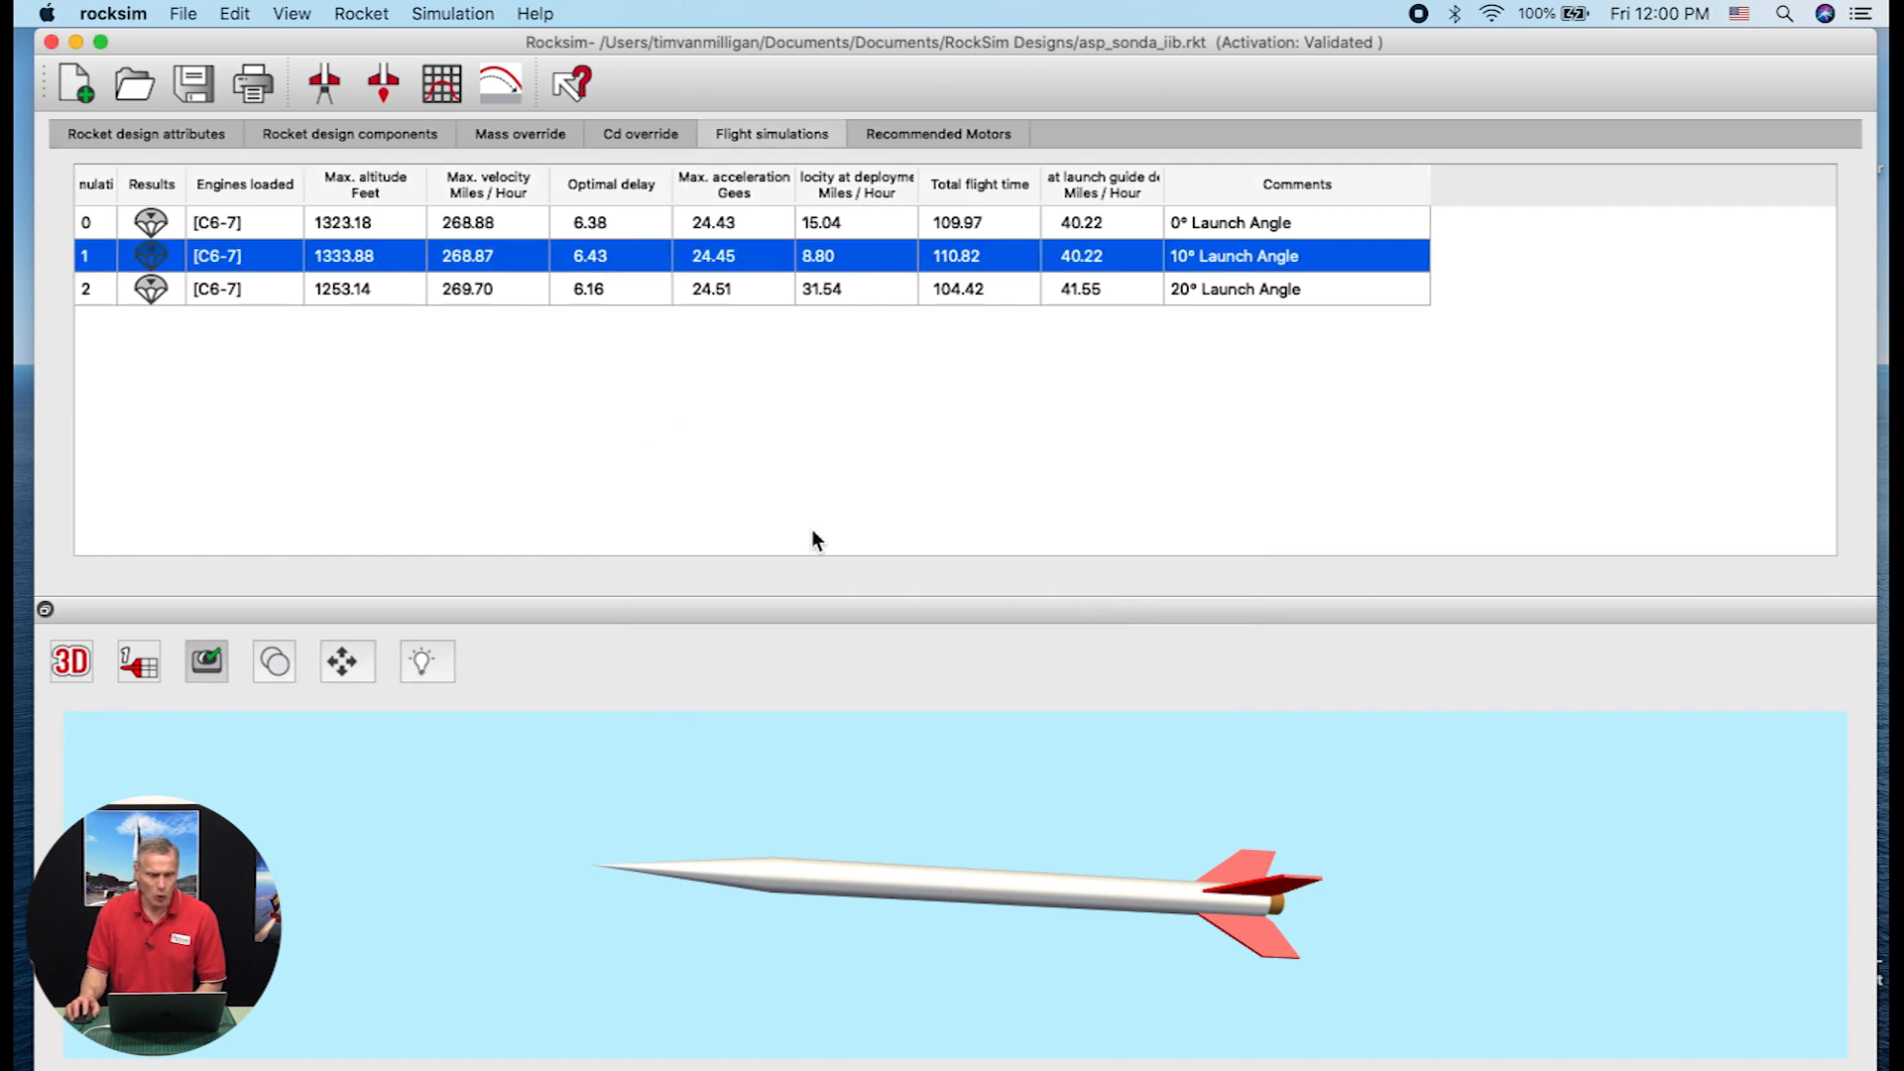
# Start a simulation data export for the 0° Launch Angle simulation with the file name 0-degree-launch-angle.csv on the Desktop
pyautogui.click(182, 16)
pyautogui.click(183, 16)
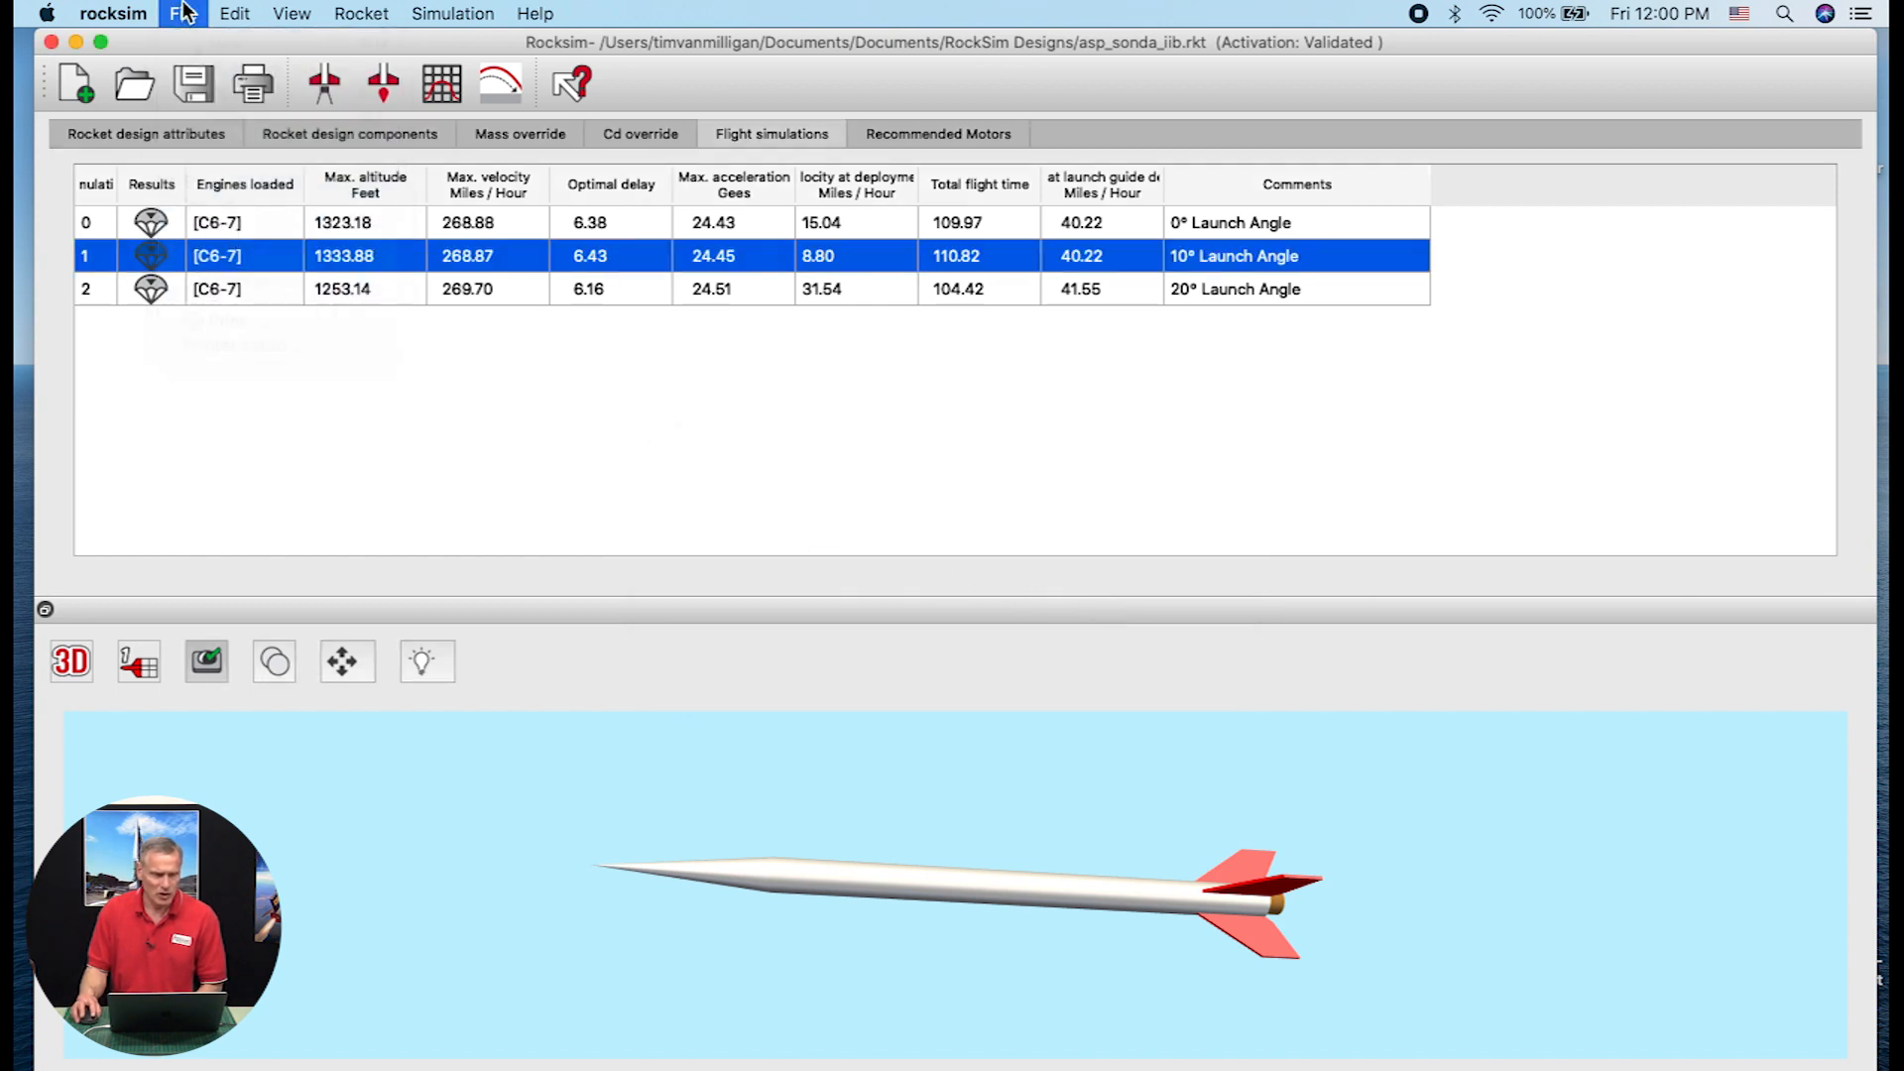
pyautogui.click(235, 225)
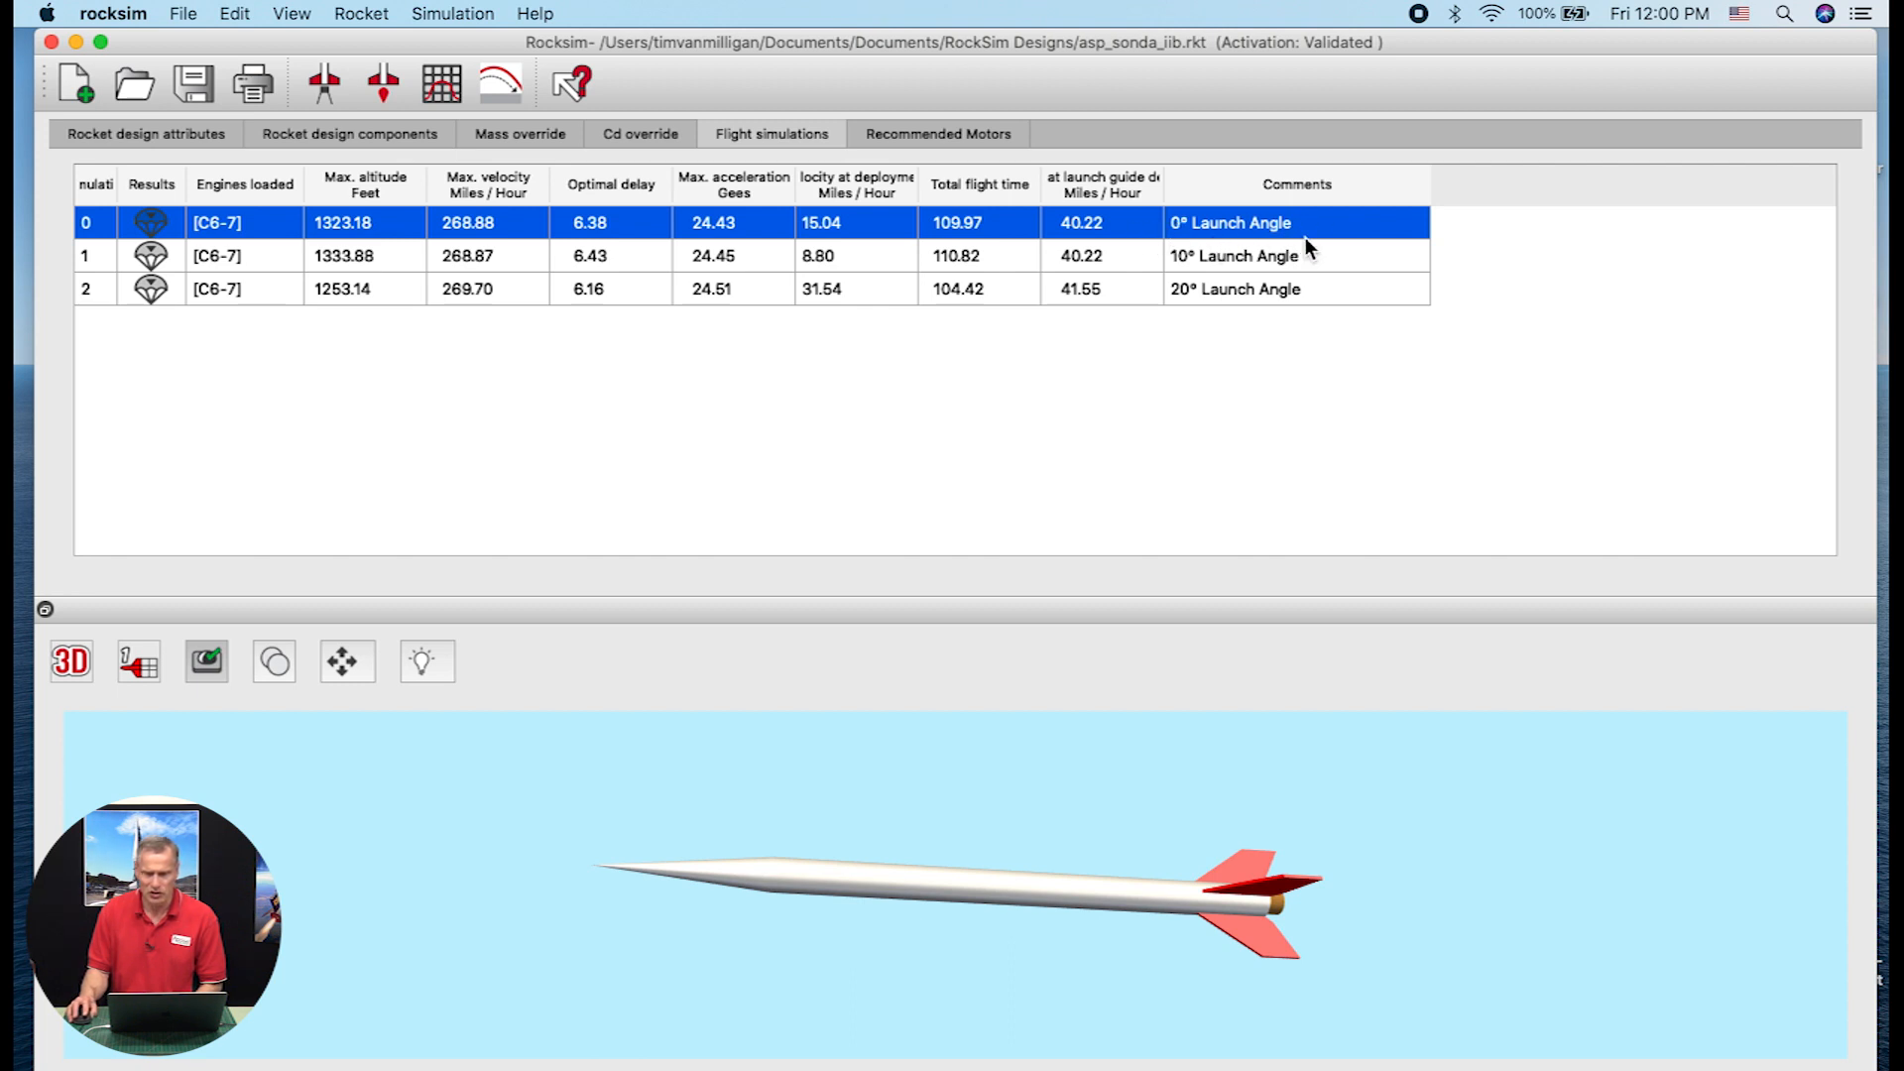
pyautogui.click(182, 14)
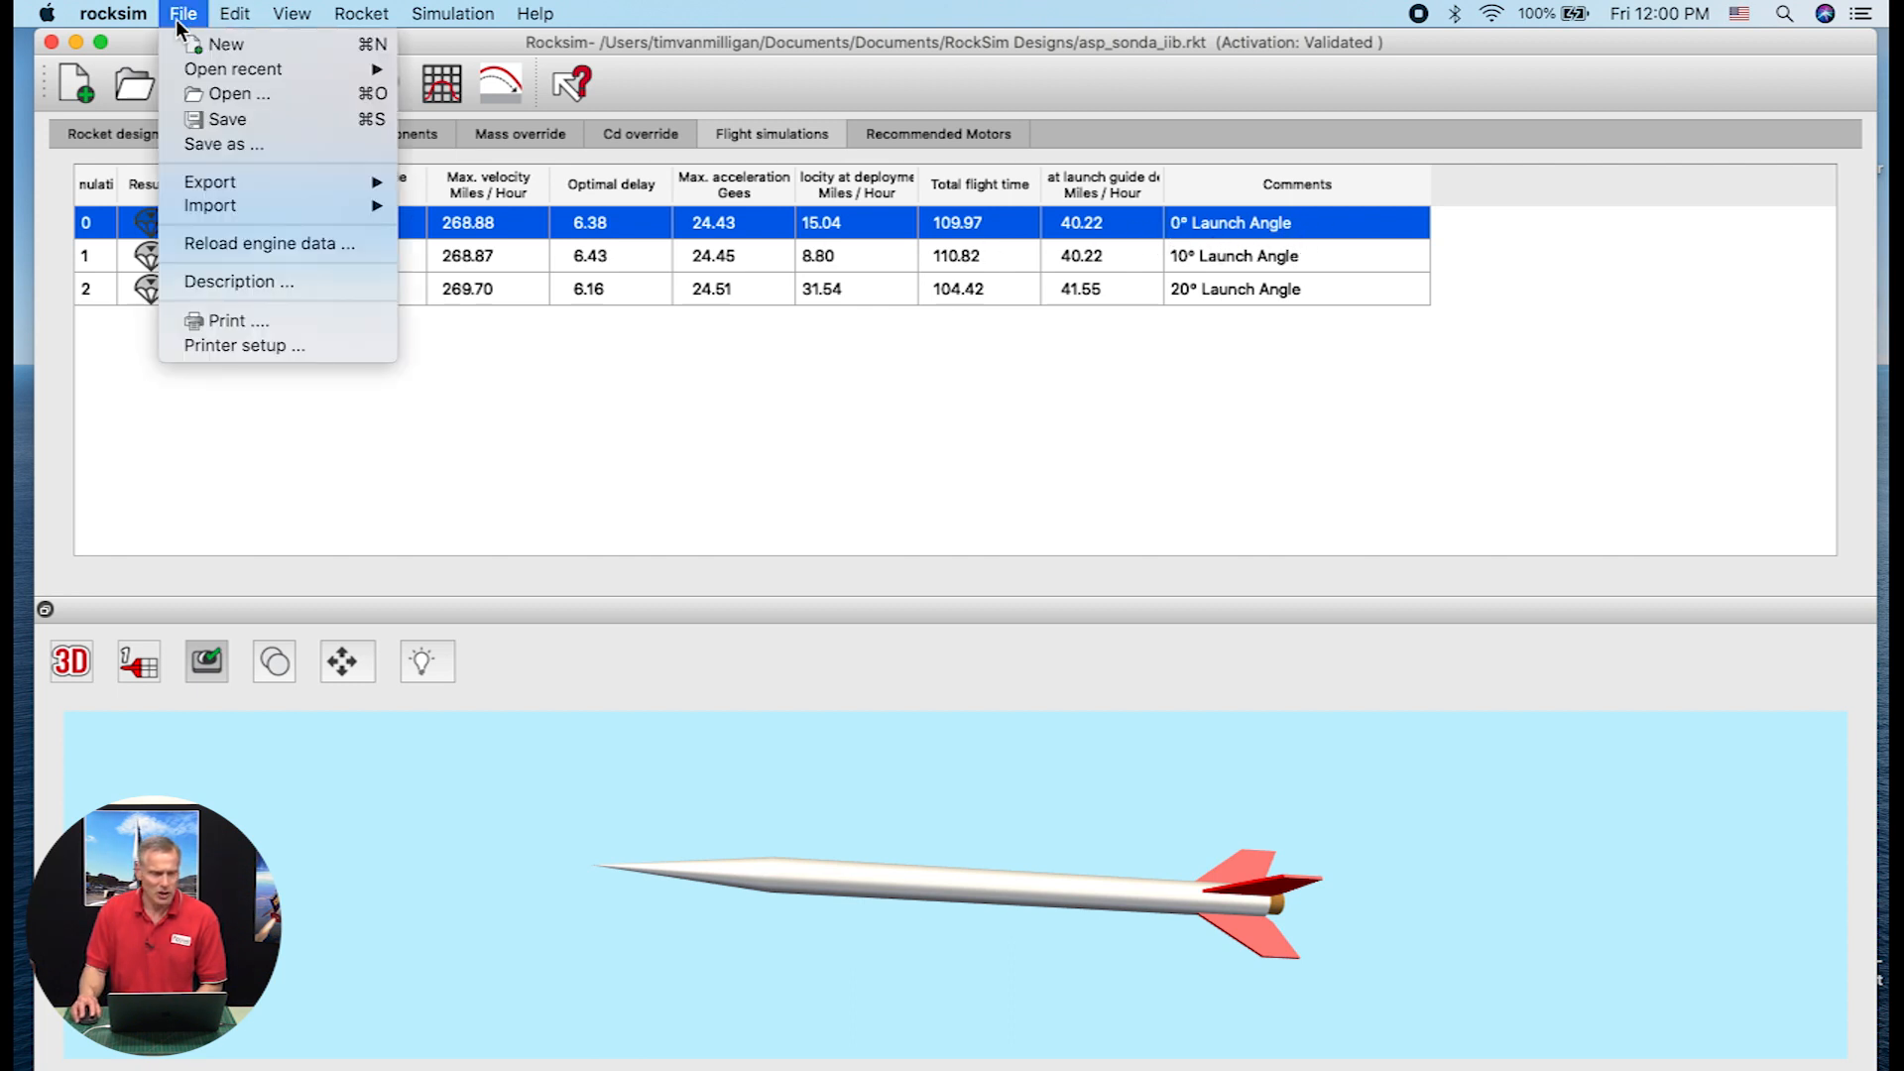
pyautogui.moveTo(365, 186)
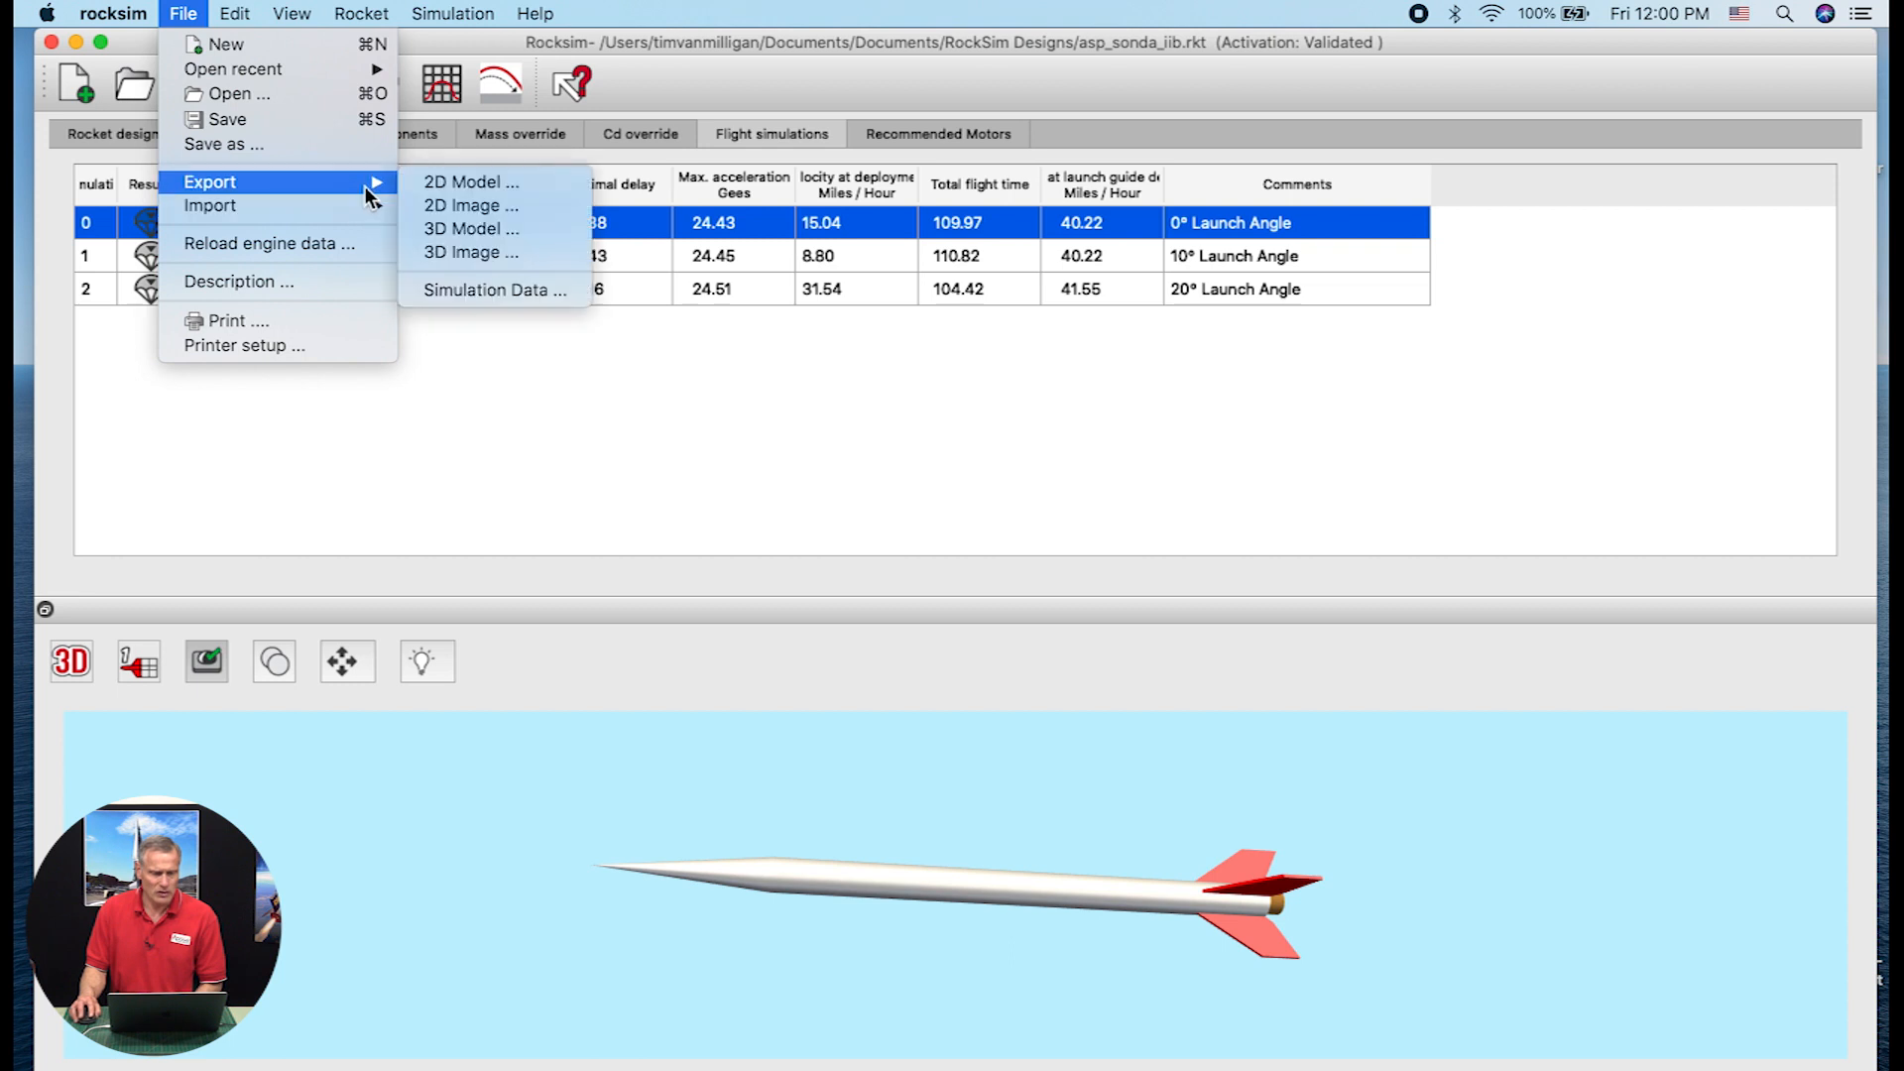
pyautogui.click(449, 294)
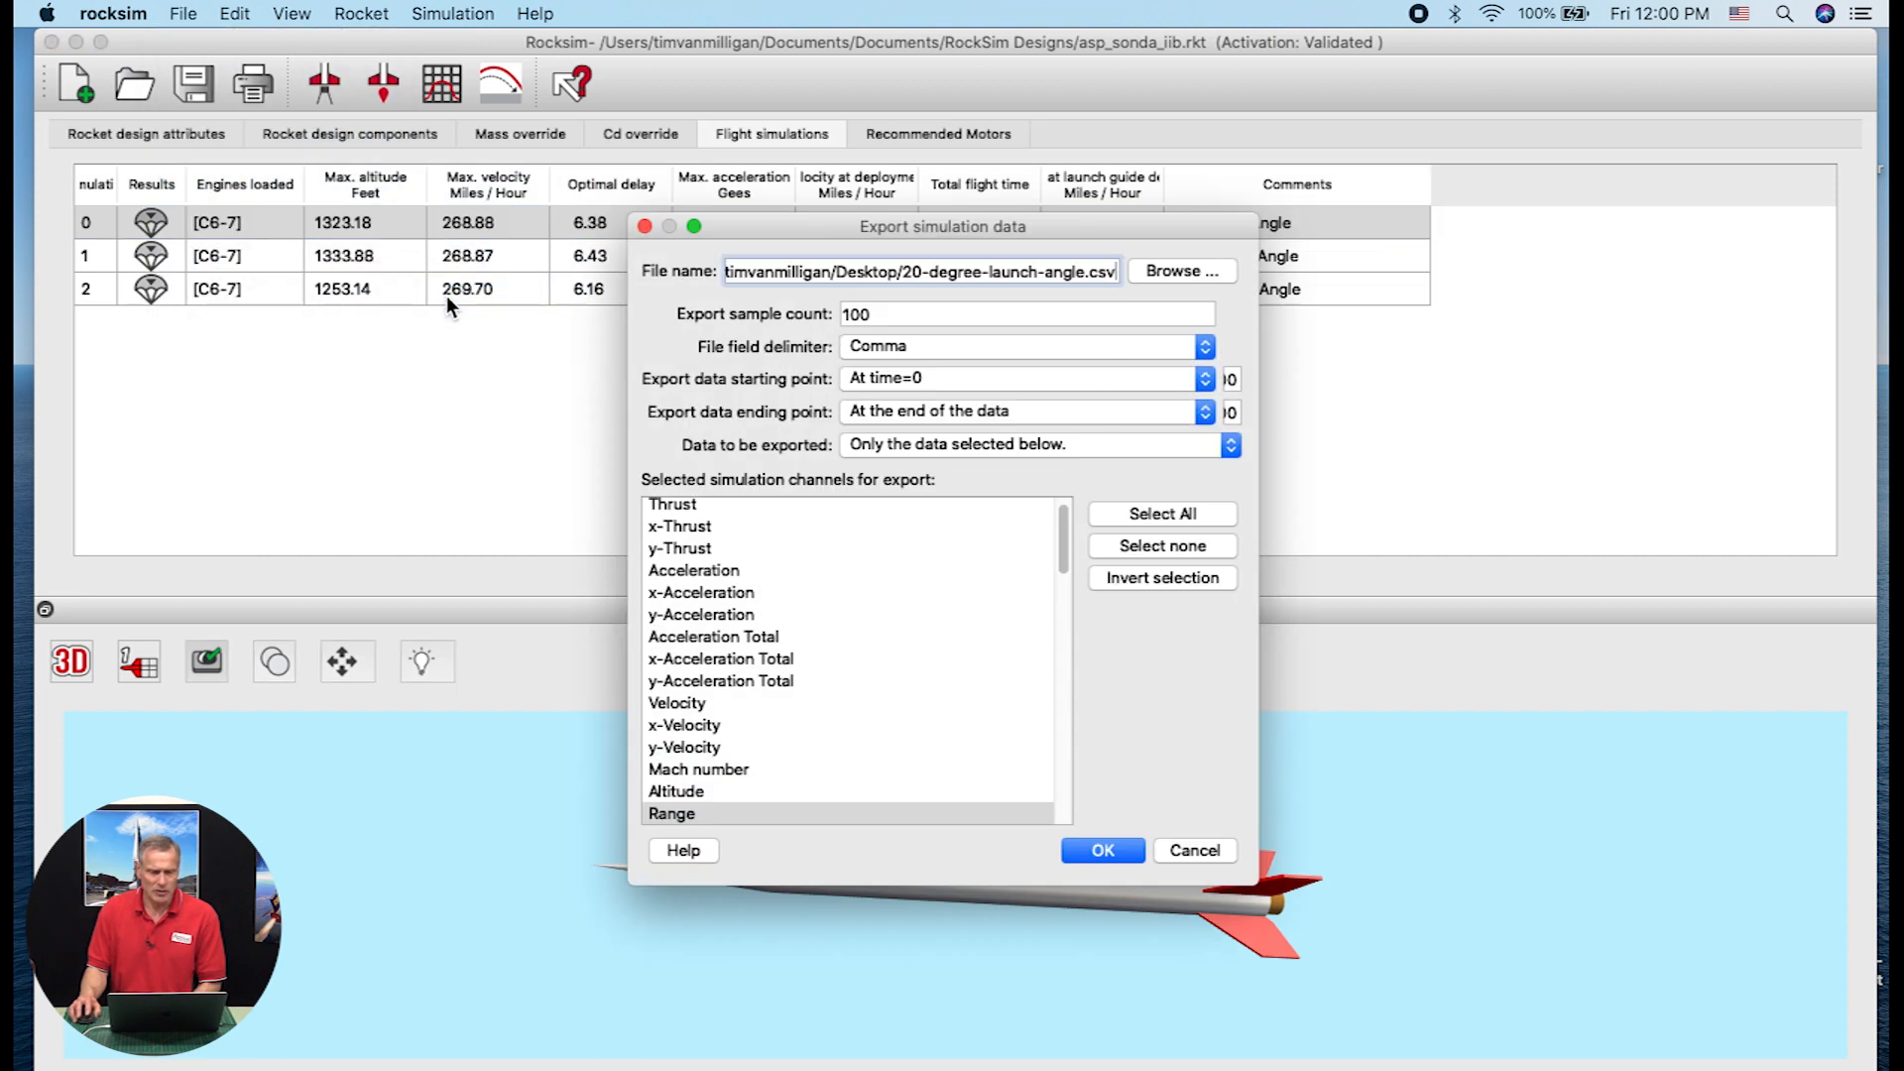
pyautogui.click(921, 274)
pyautogui.press('BackSpace')
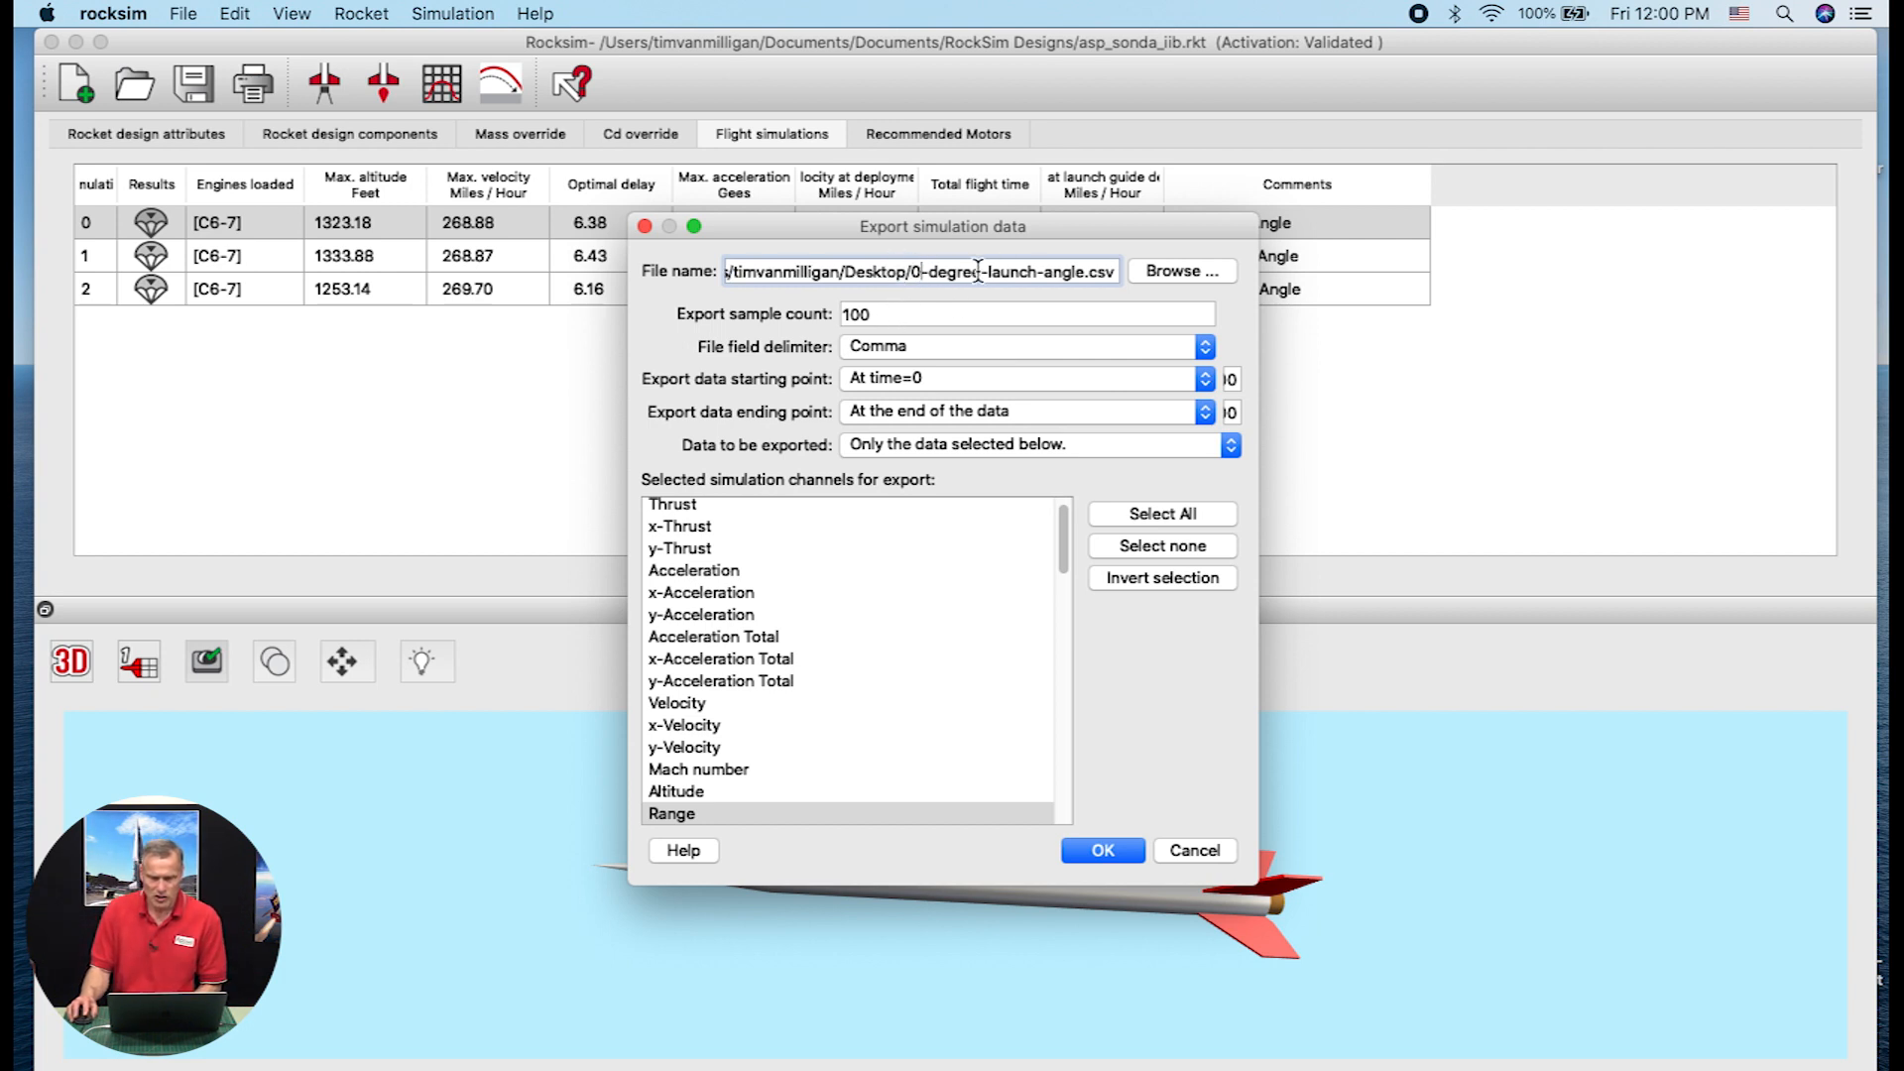
# Add Altitude to the selected Range channel and run the 0-degree data export
pyautogui.scroll(-3, 761, 733)
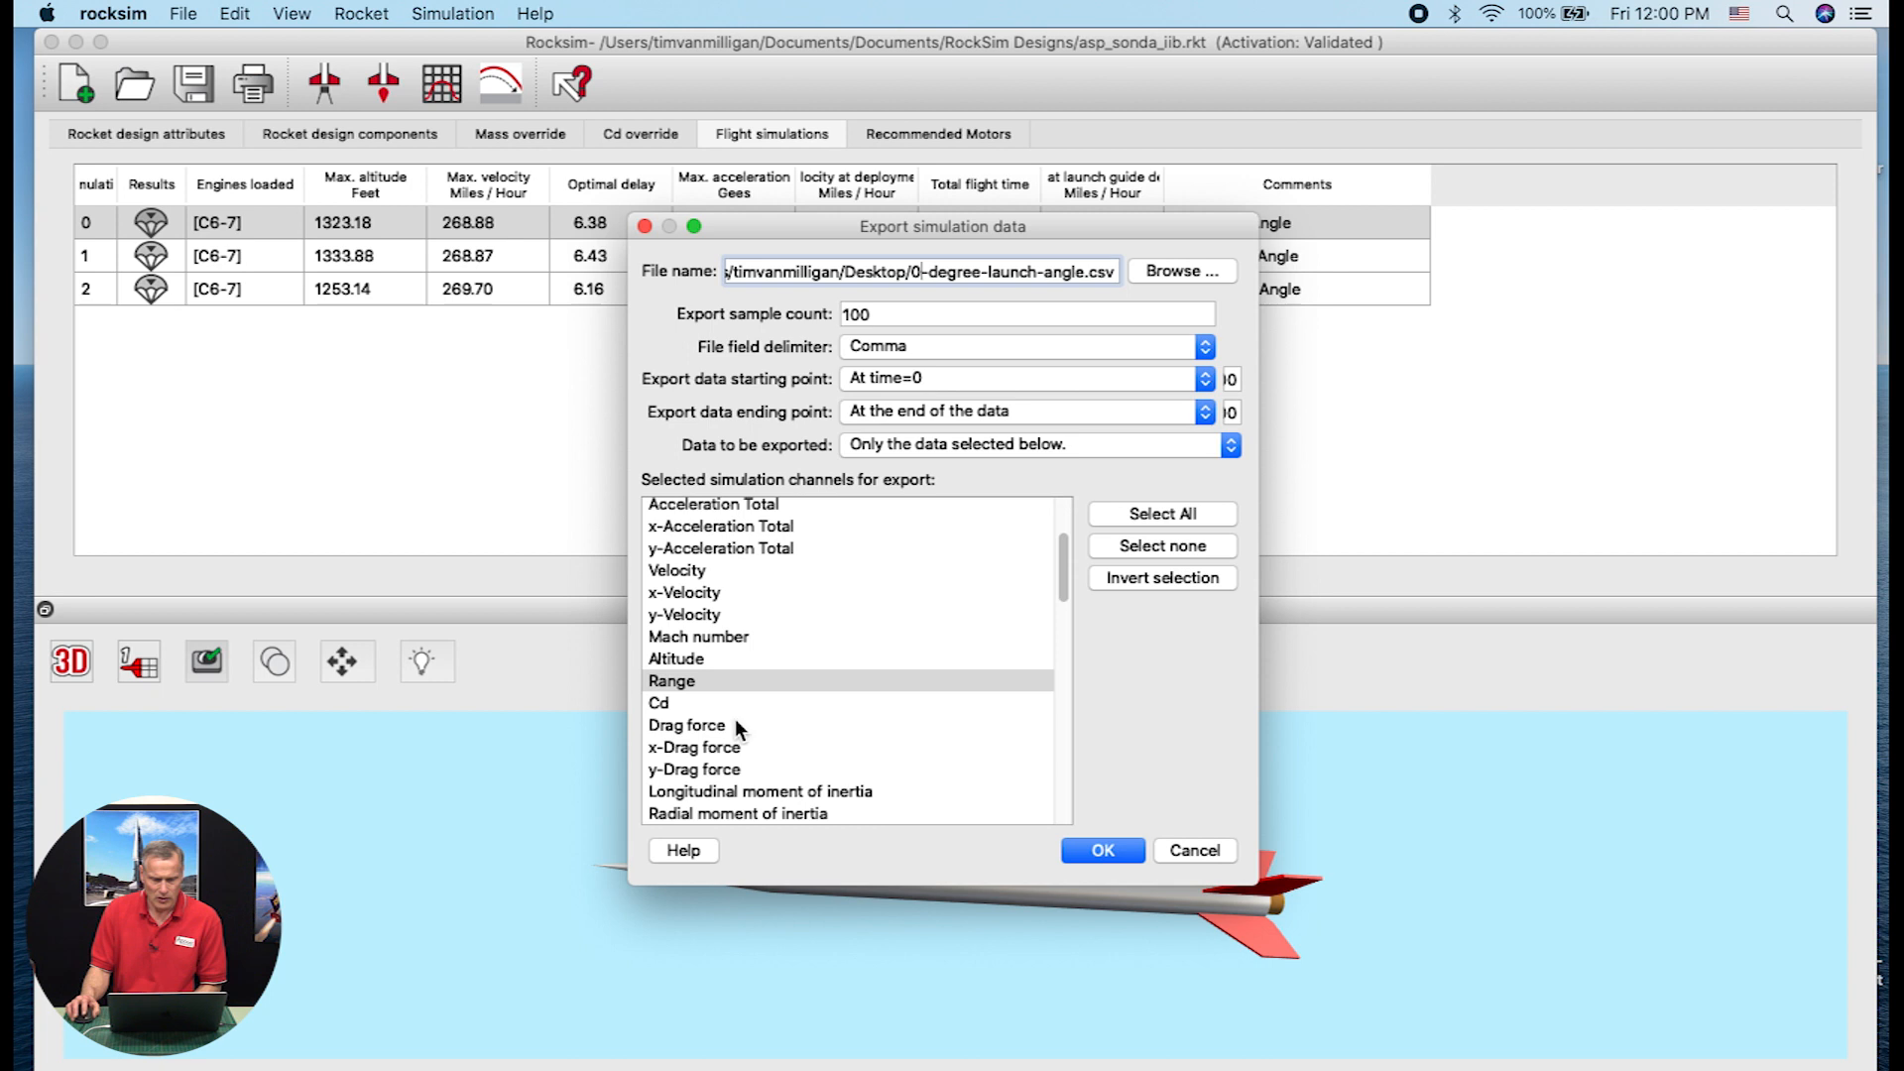
pyautogui.keyDown('super'); pyautogui.click(680, 659); pyautogui.keyUp('super')
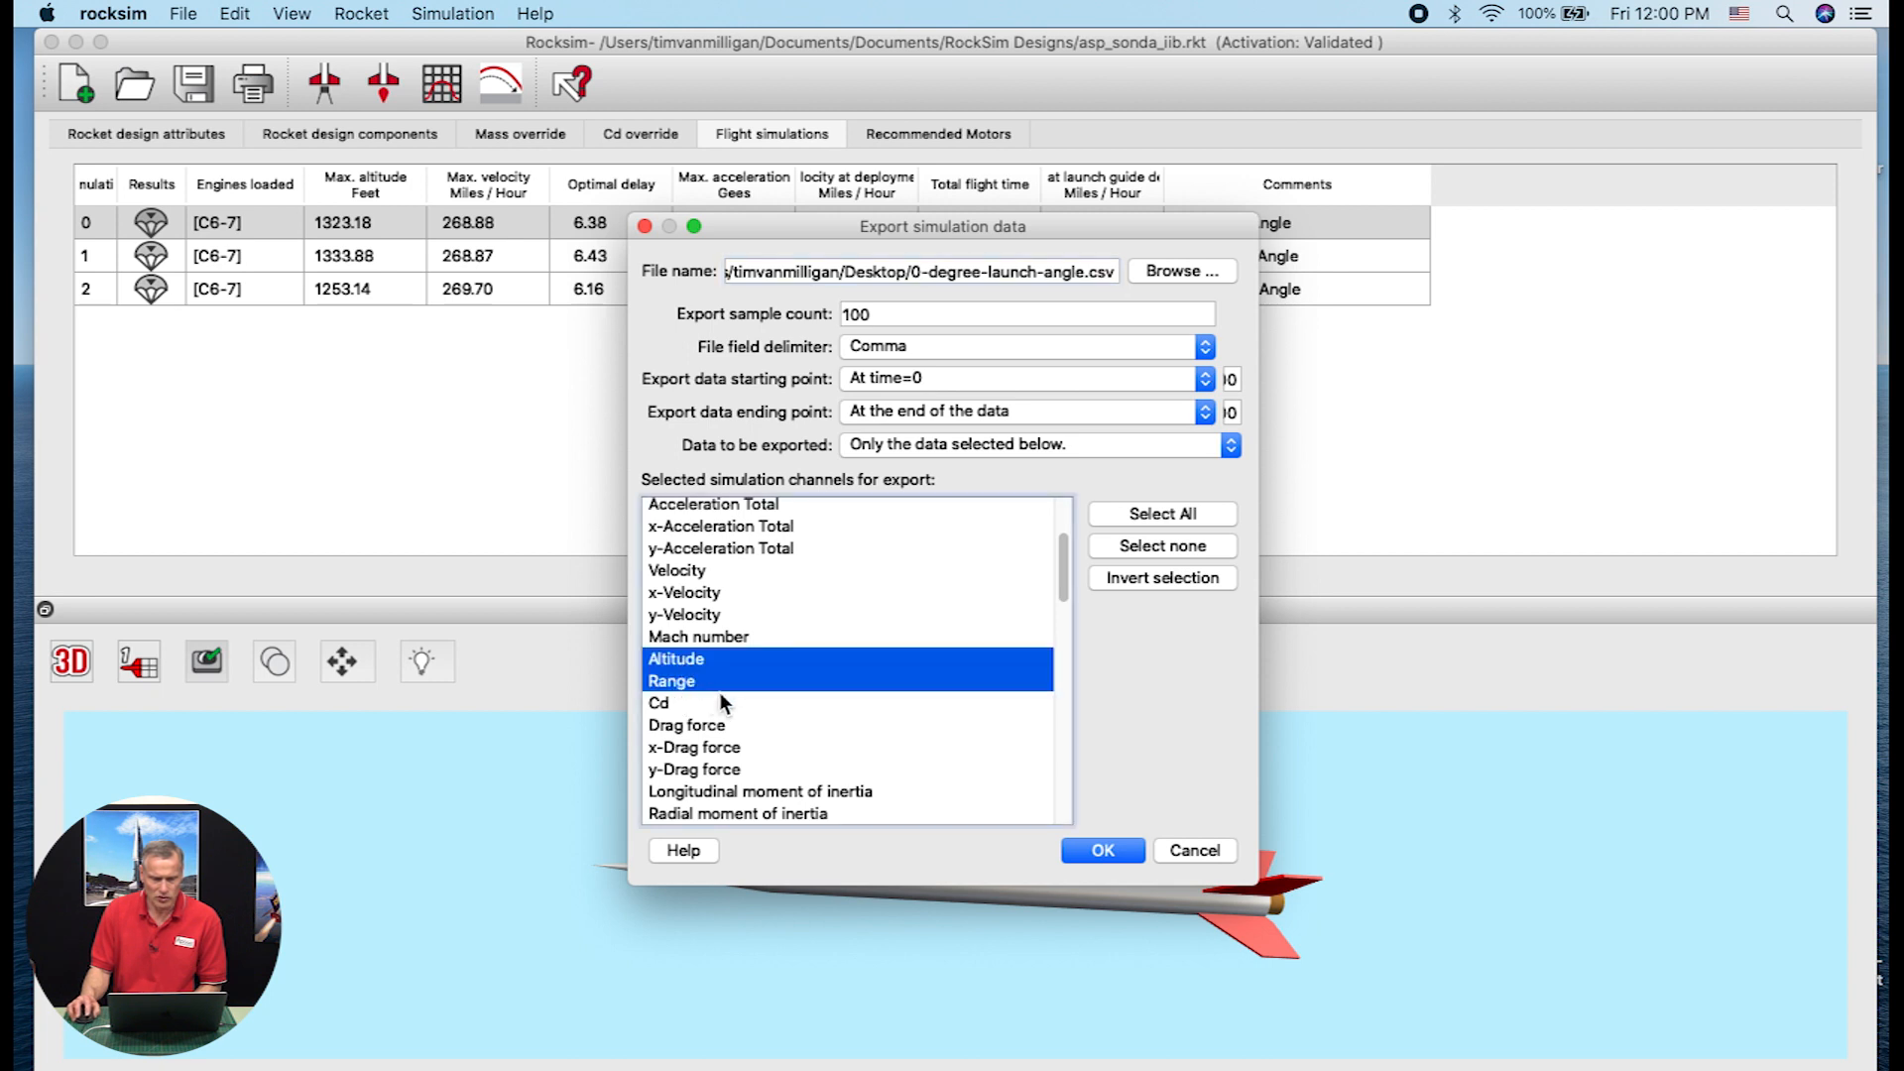
pyautogui.click(1103, 850)
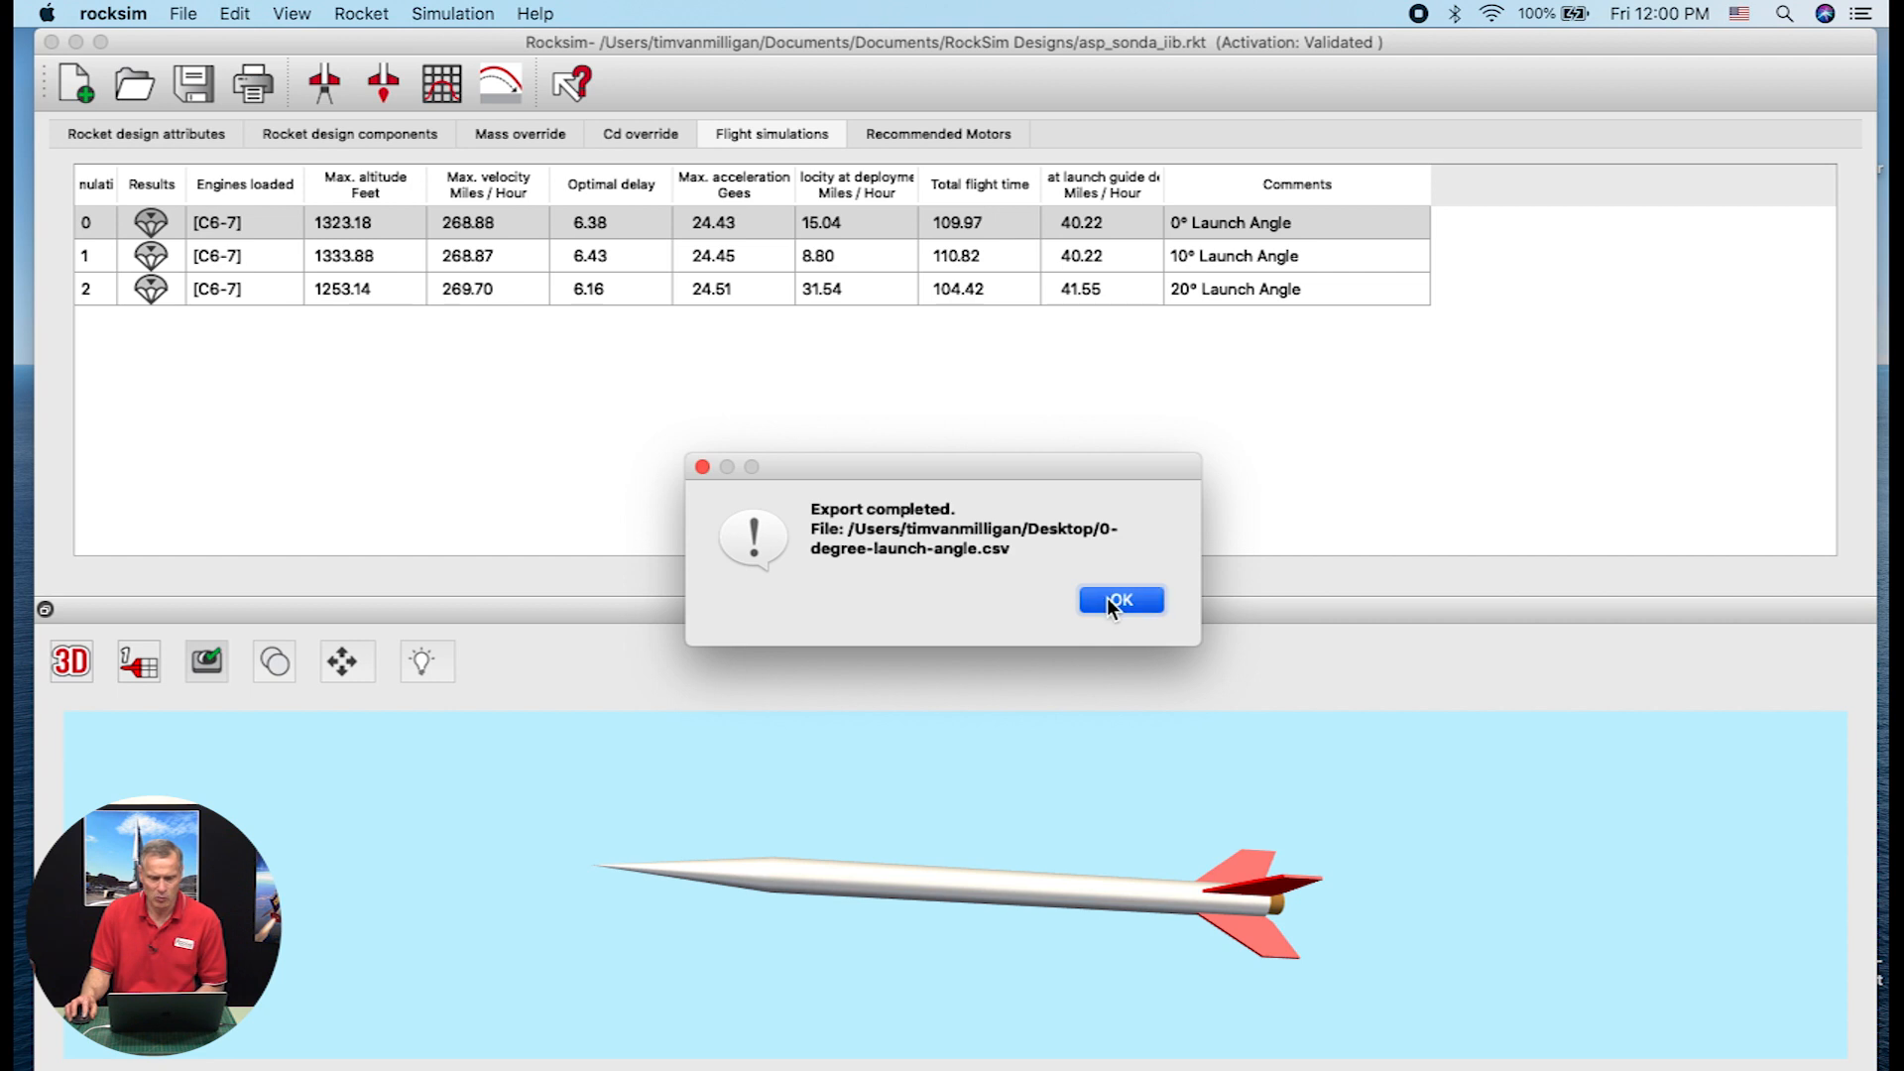
pyautogui.click(1107, 596)
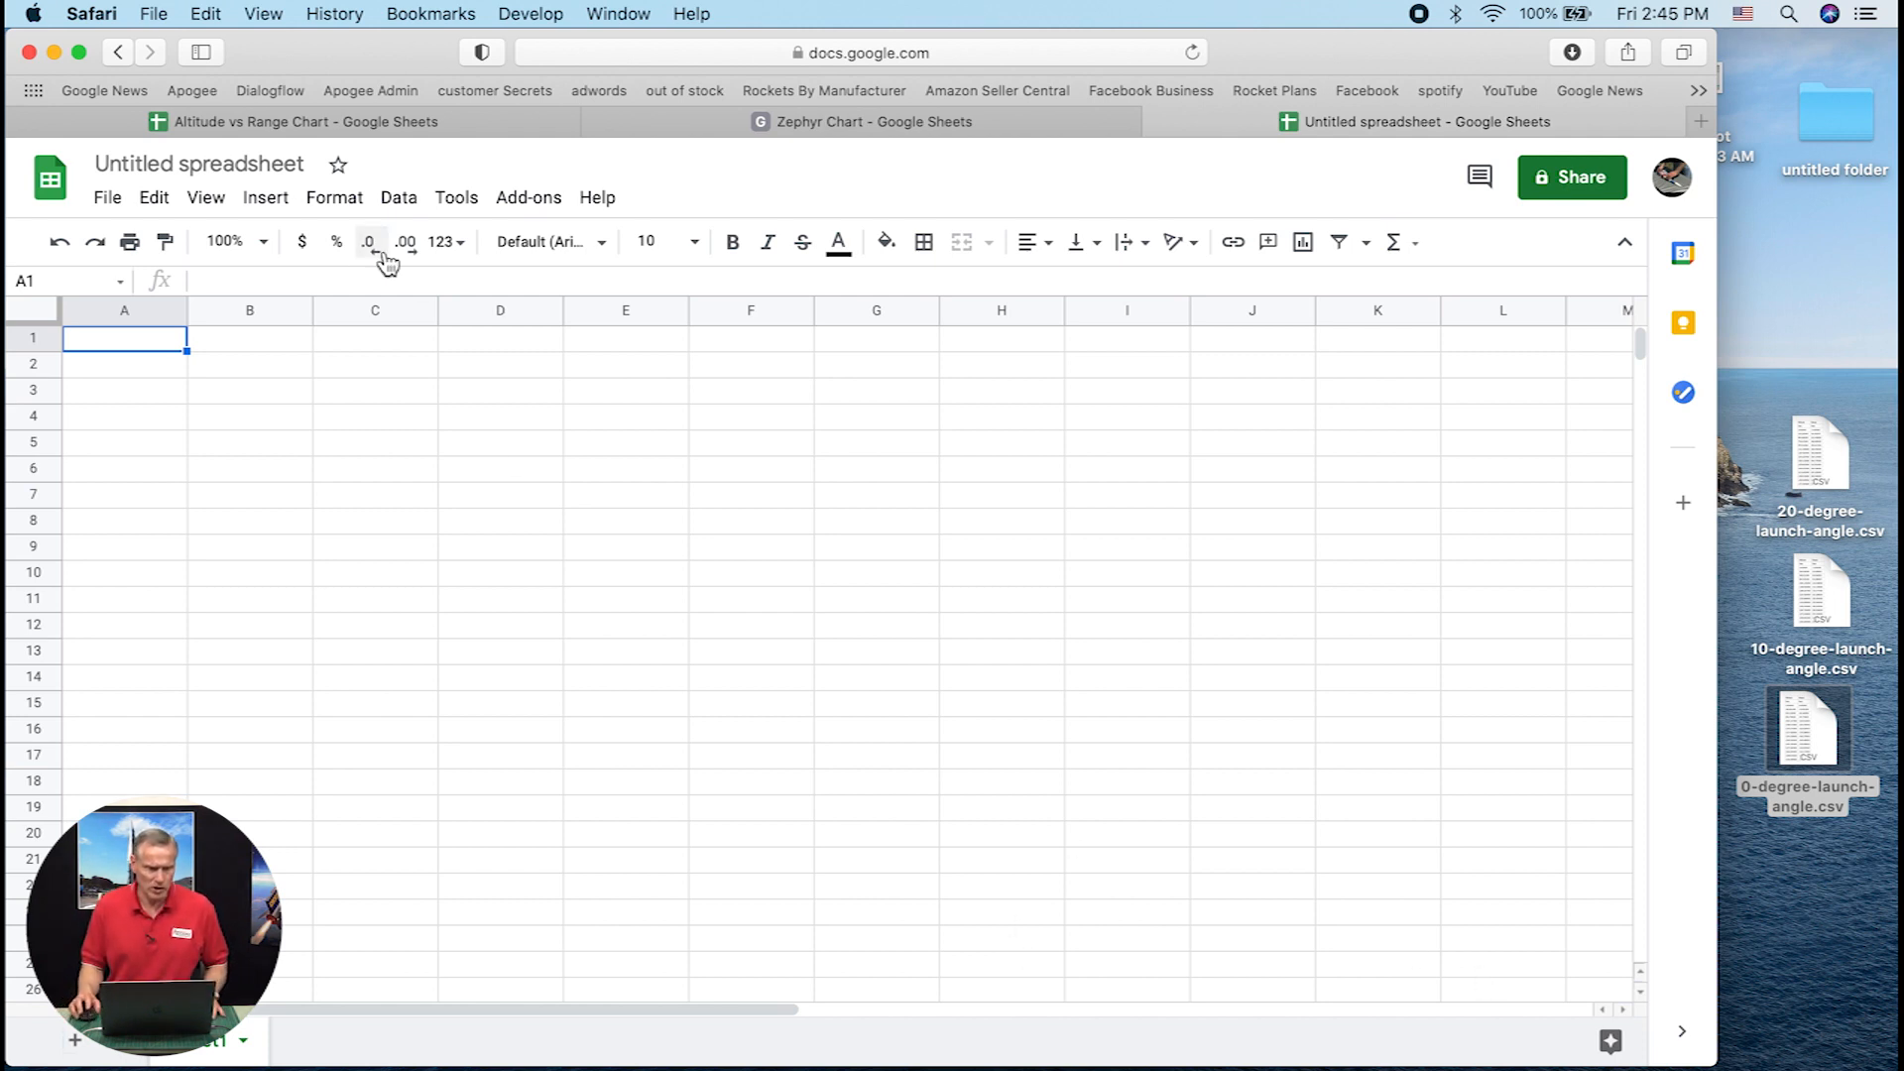
# Rename the untitled Google Sheets spreadsheet RockSim Data
pyautogui.click(171, 167)
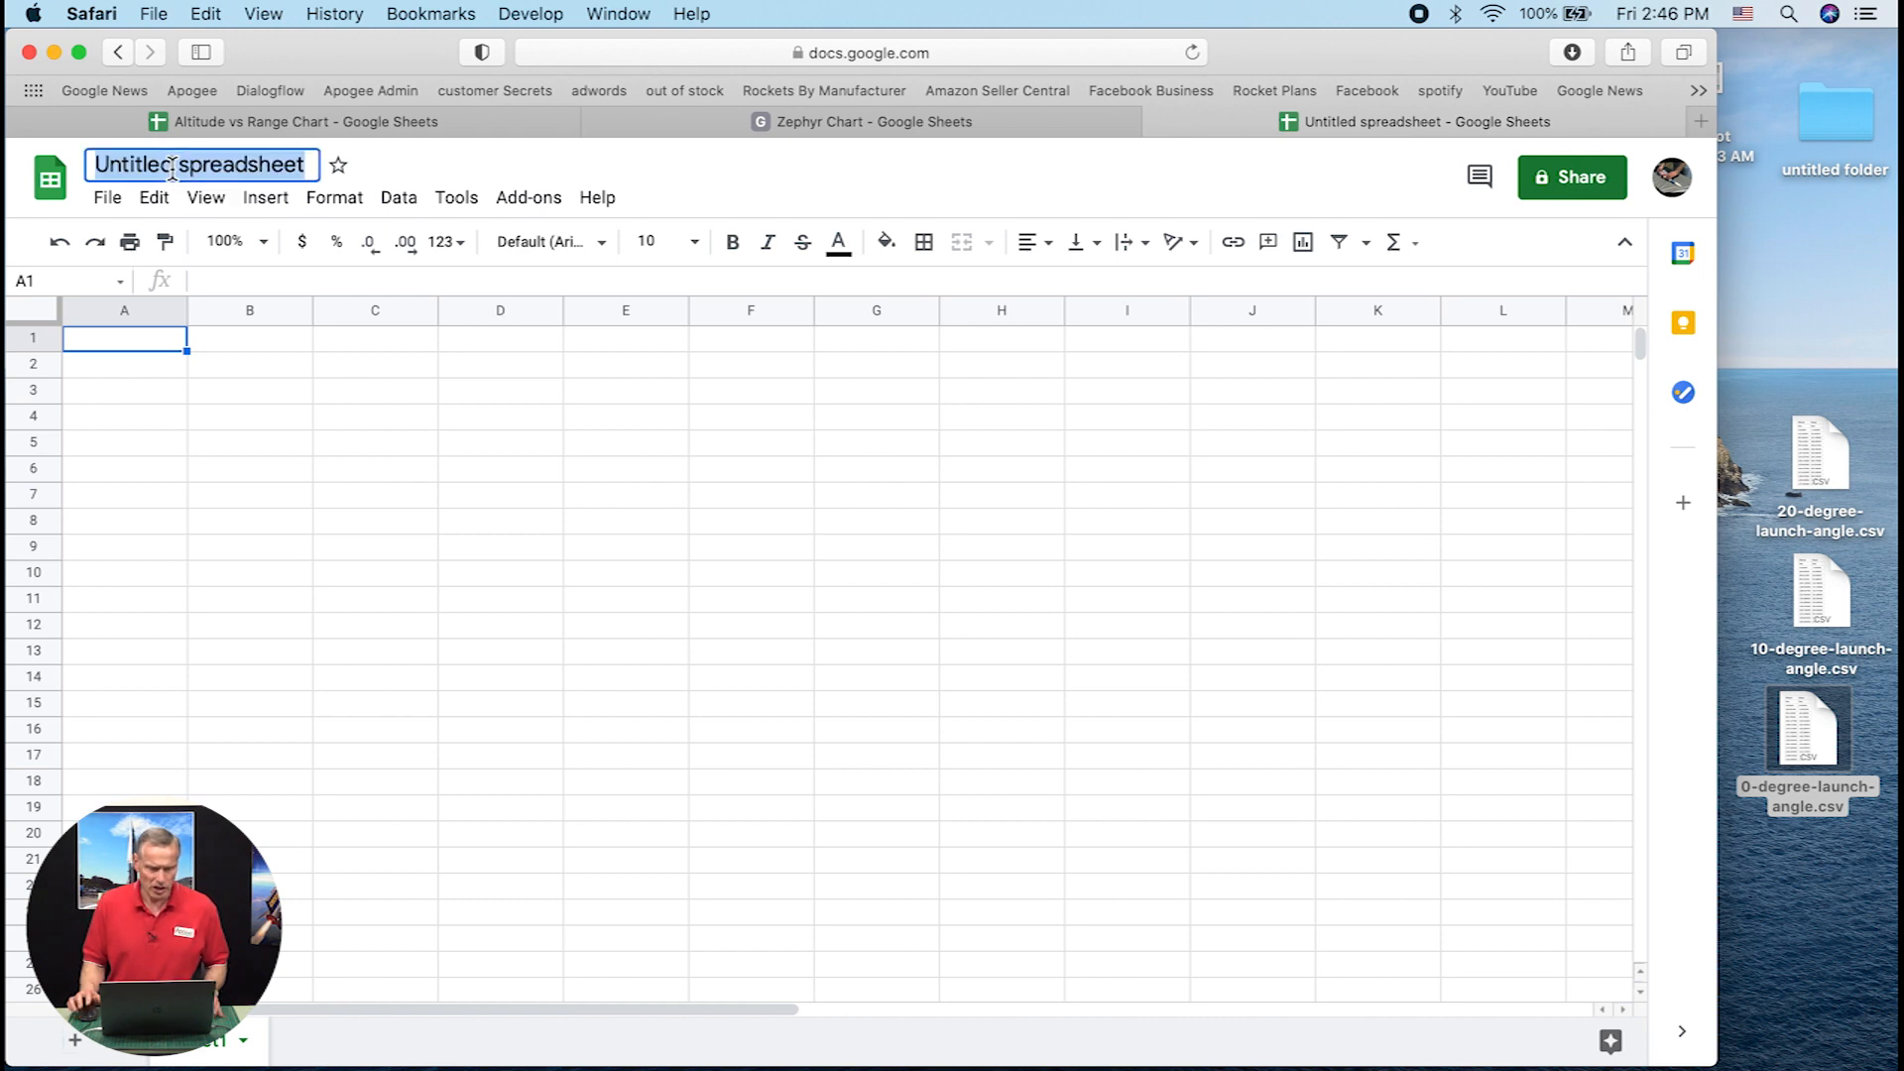
pyautogui.write('Roc')
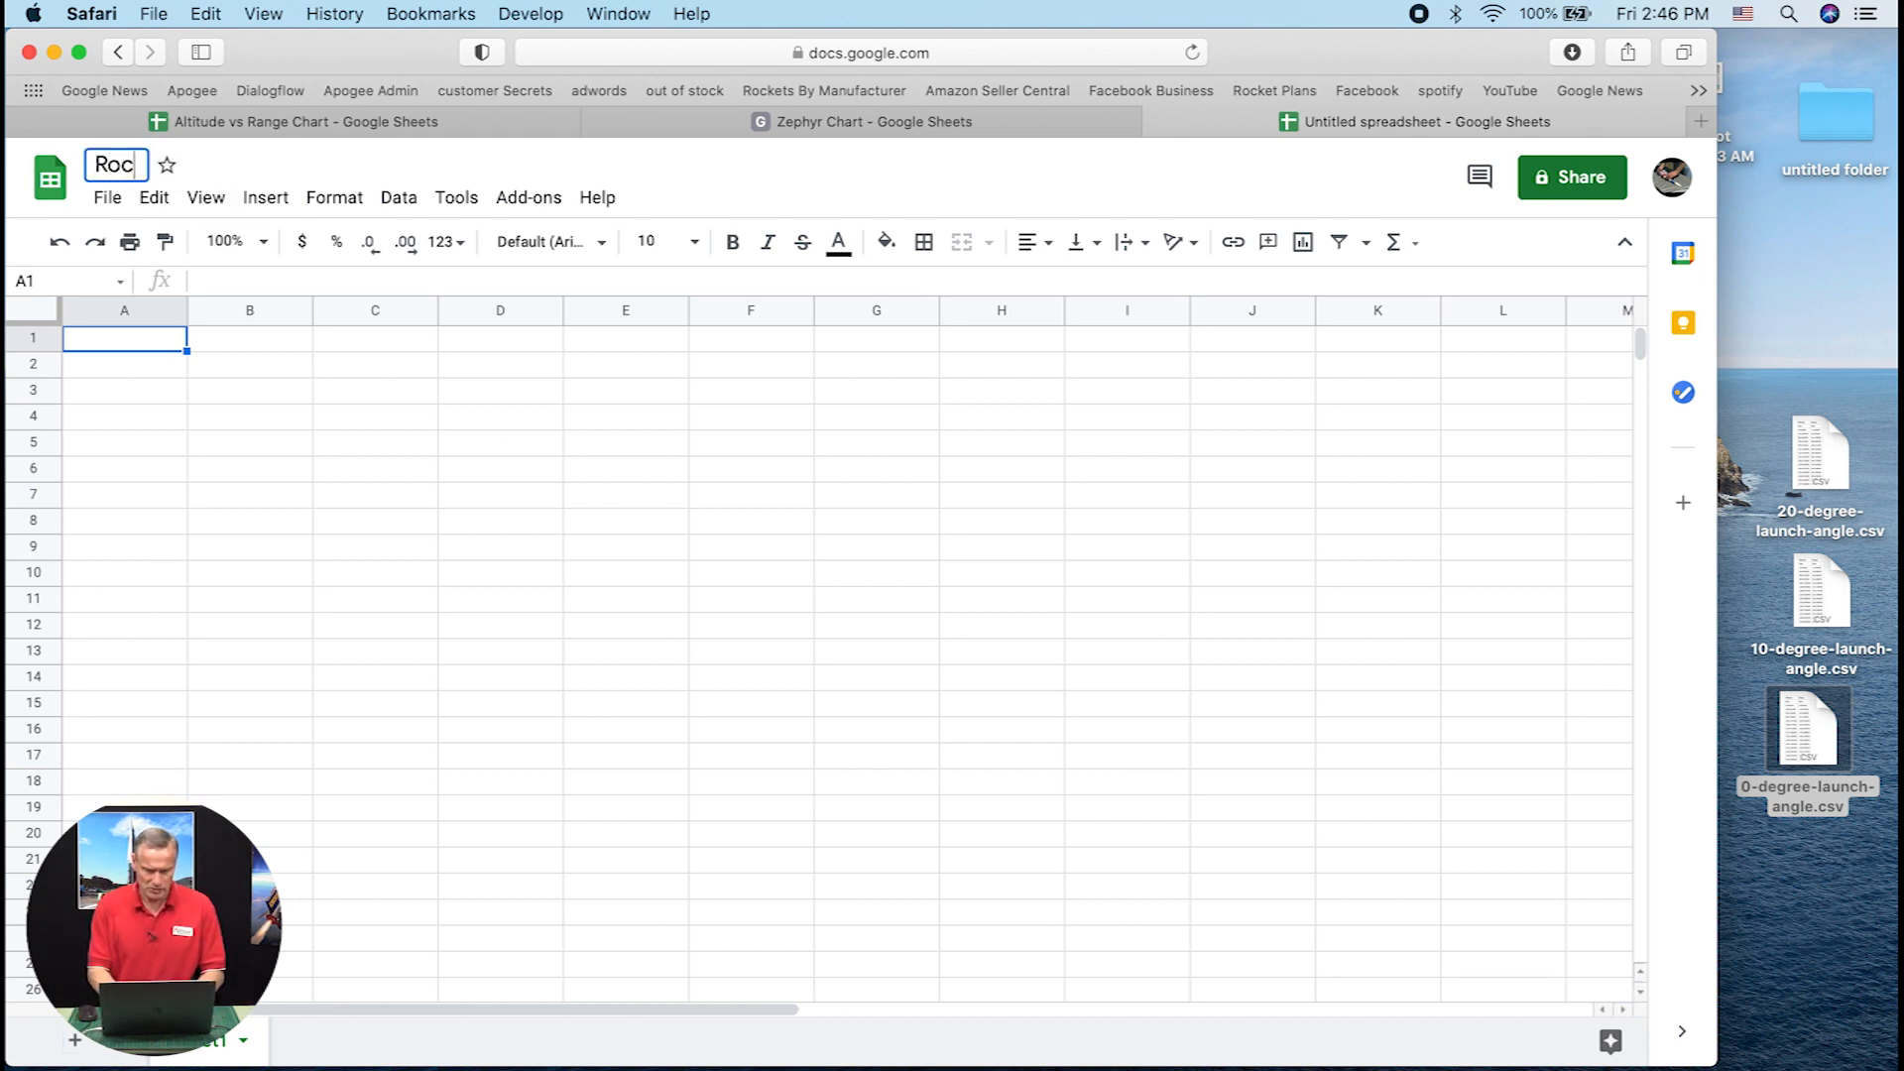
pyautogui.write('kSim Daga')
pyautogui.press('BackSpace')
pyautogui.press('BackSpace')
pyautogui.write('ta')
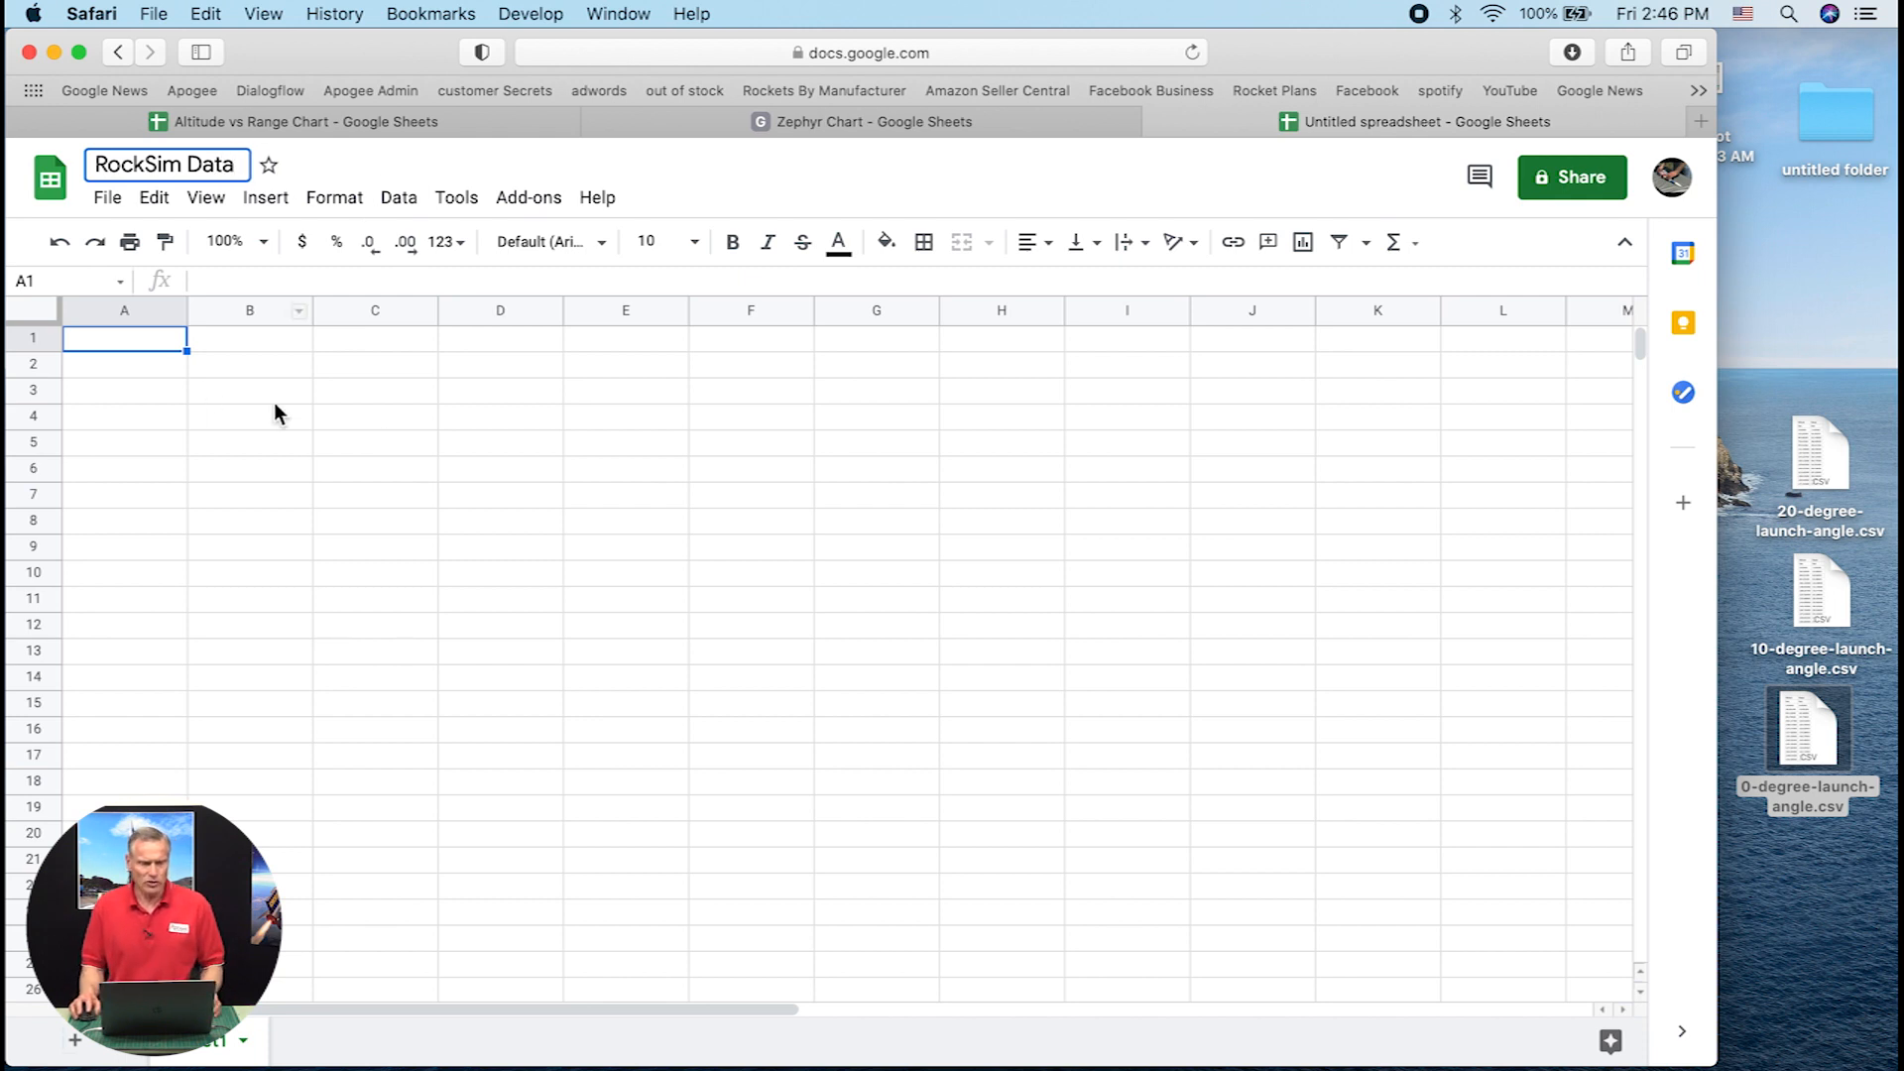
# Upload and import 0-degree-launch-angle.csv from the desktop at cell A1, using the option to replace data at the selected cell
pyautogui.click(107, 197)
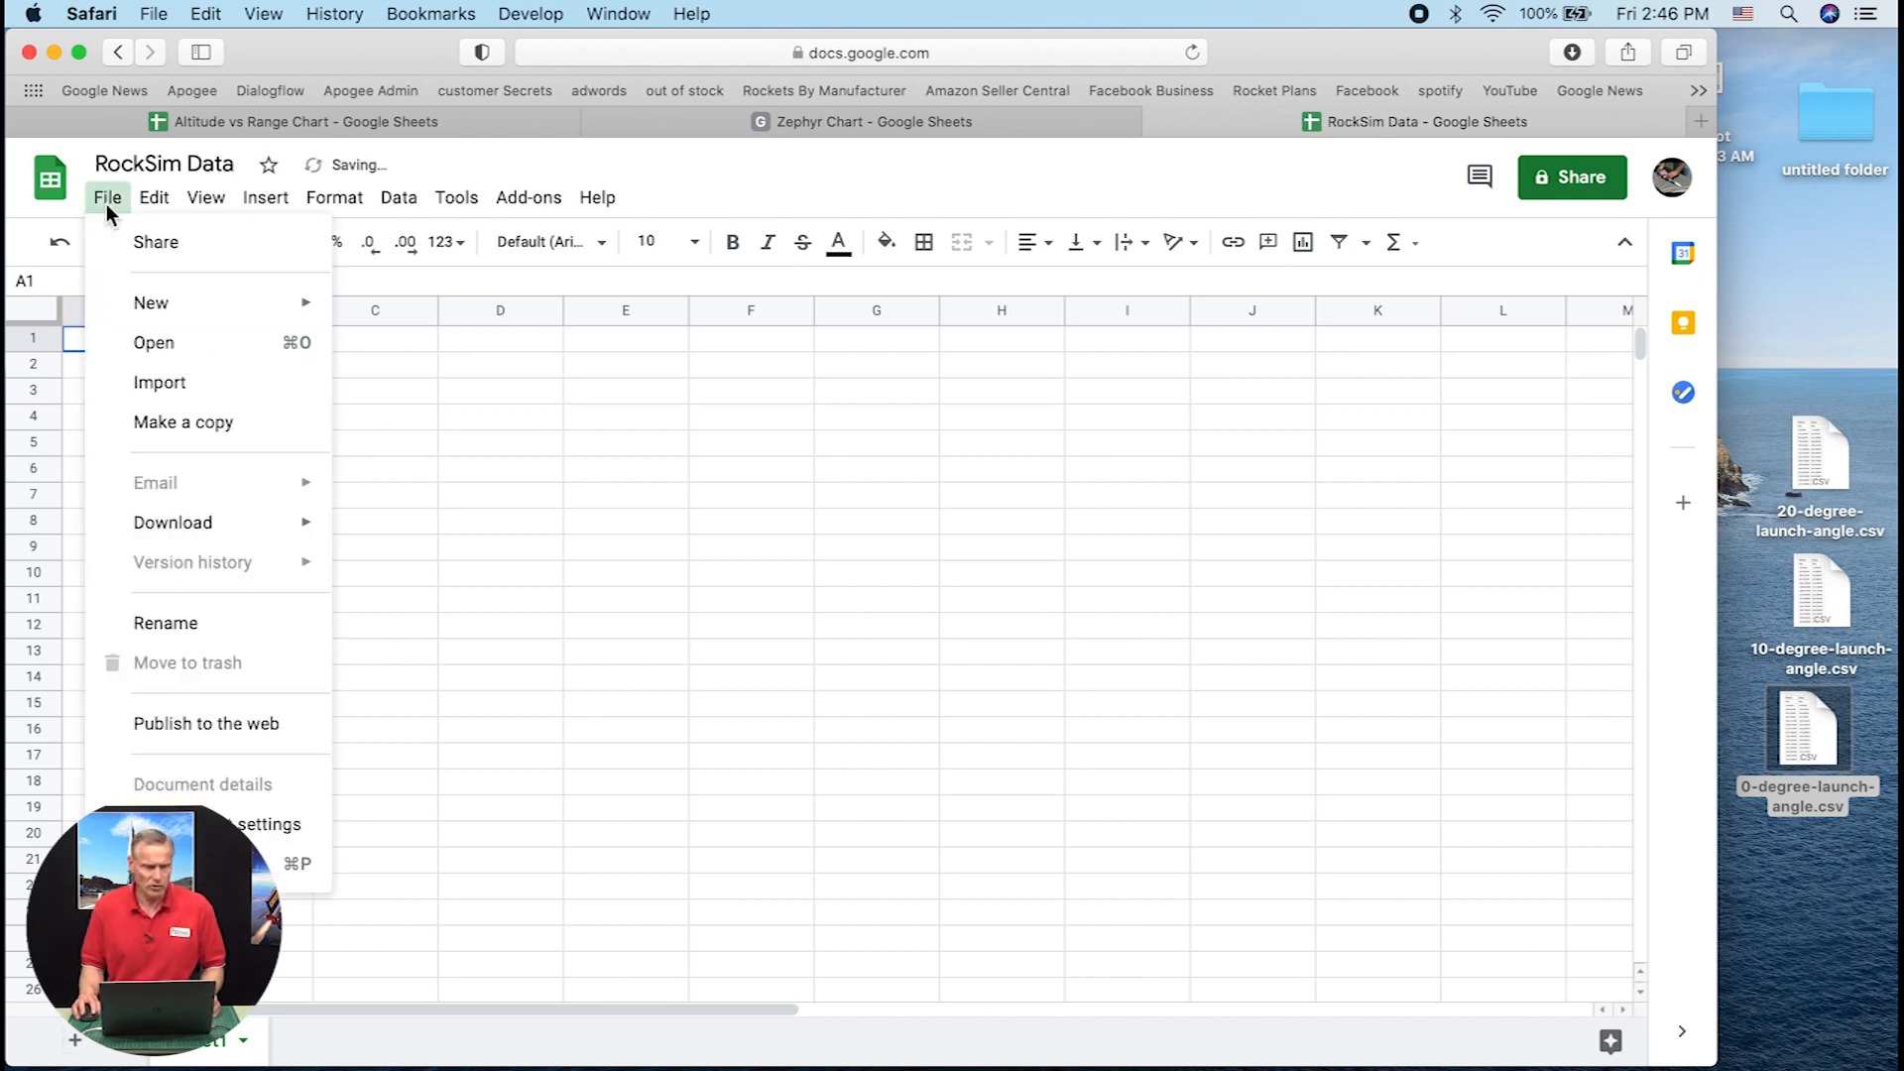
pyautogui.click(154, 382)
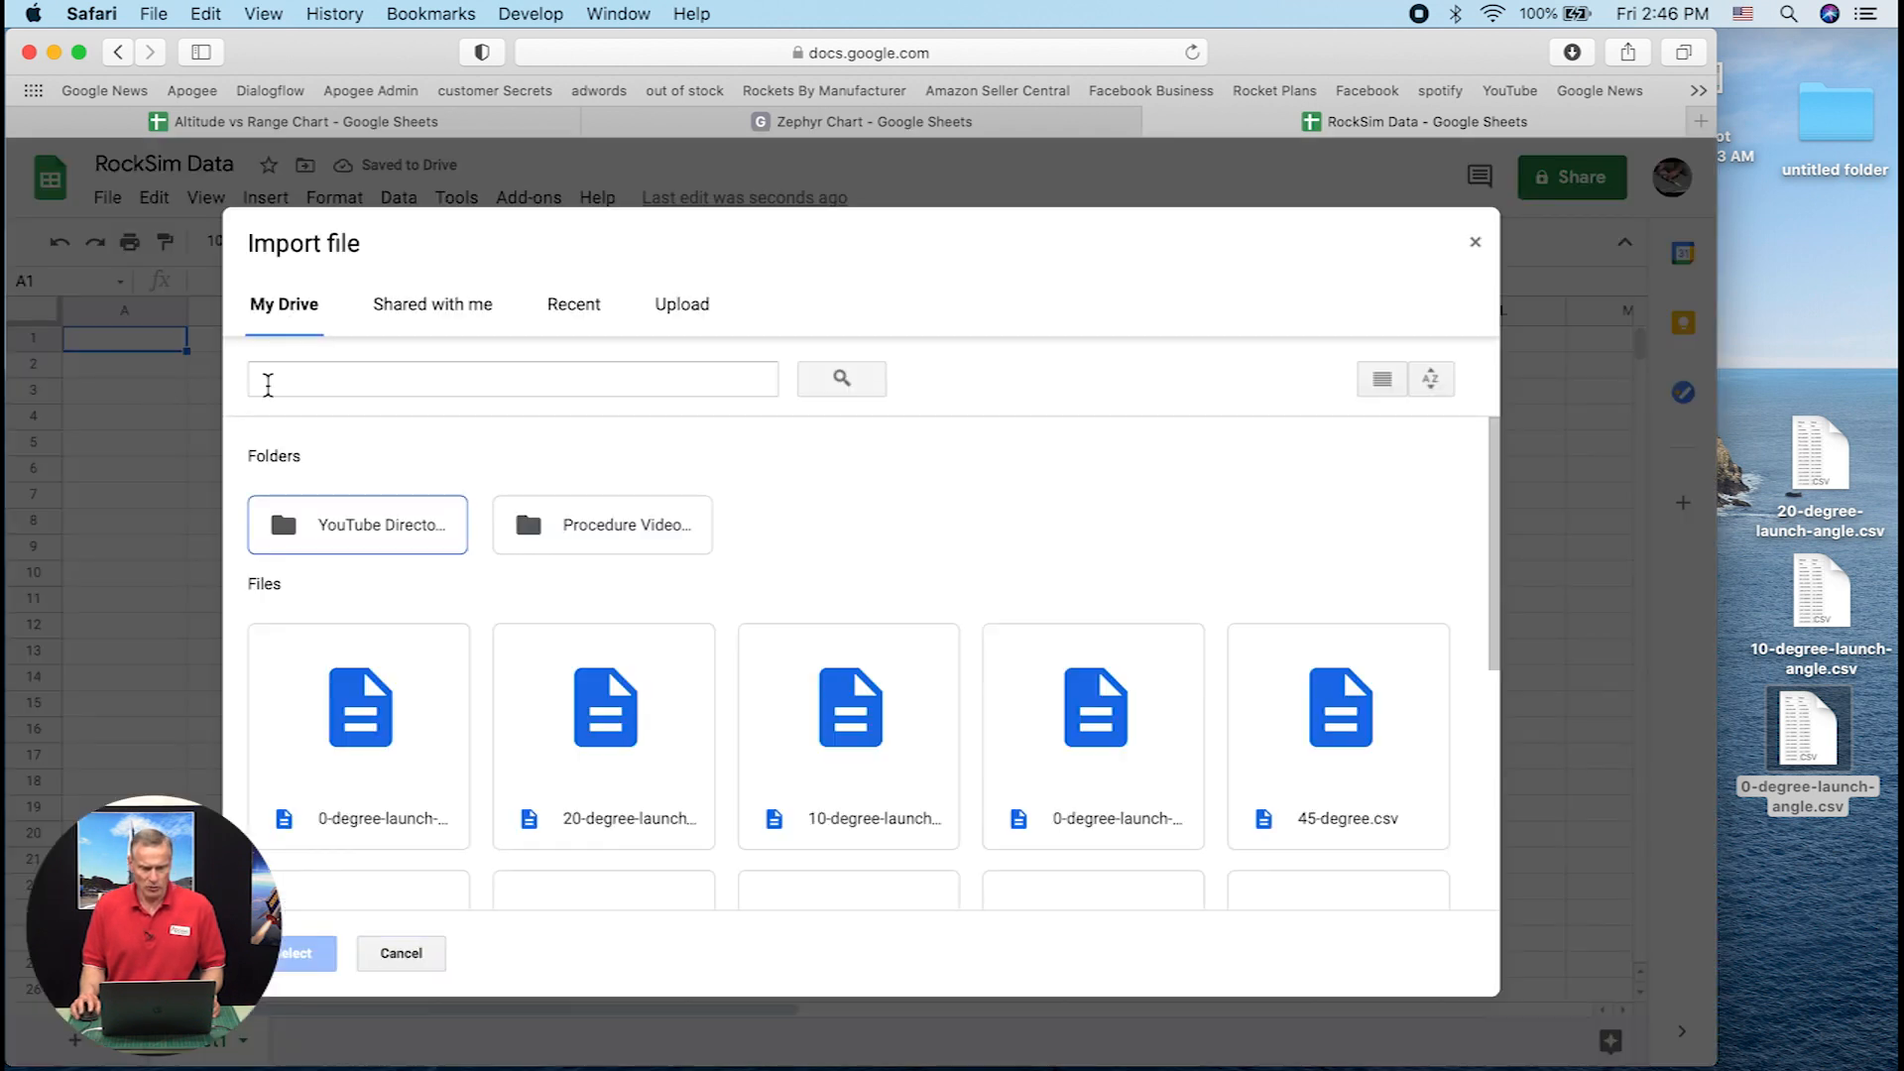
pyautogui.click(694, 304)
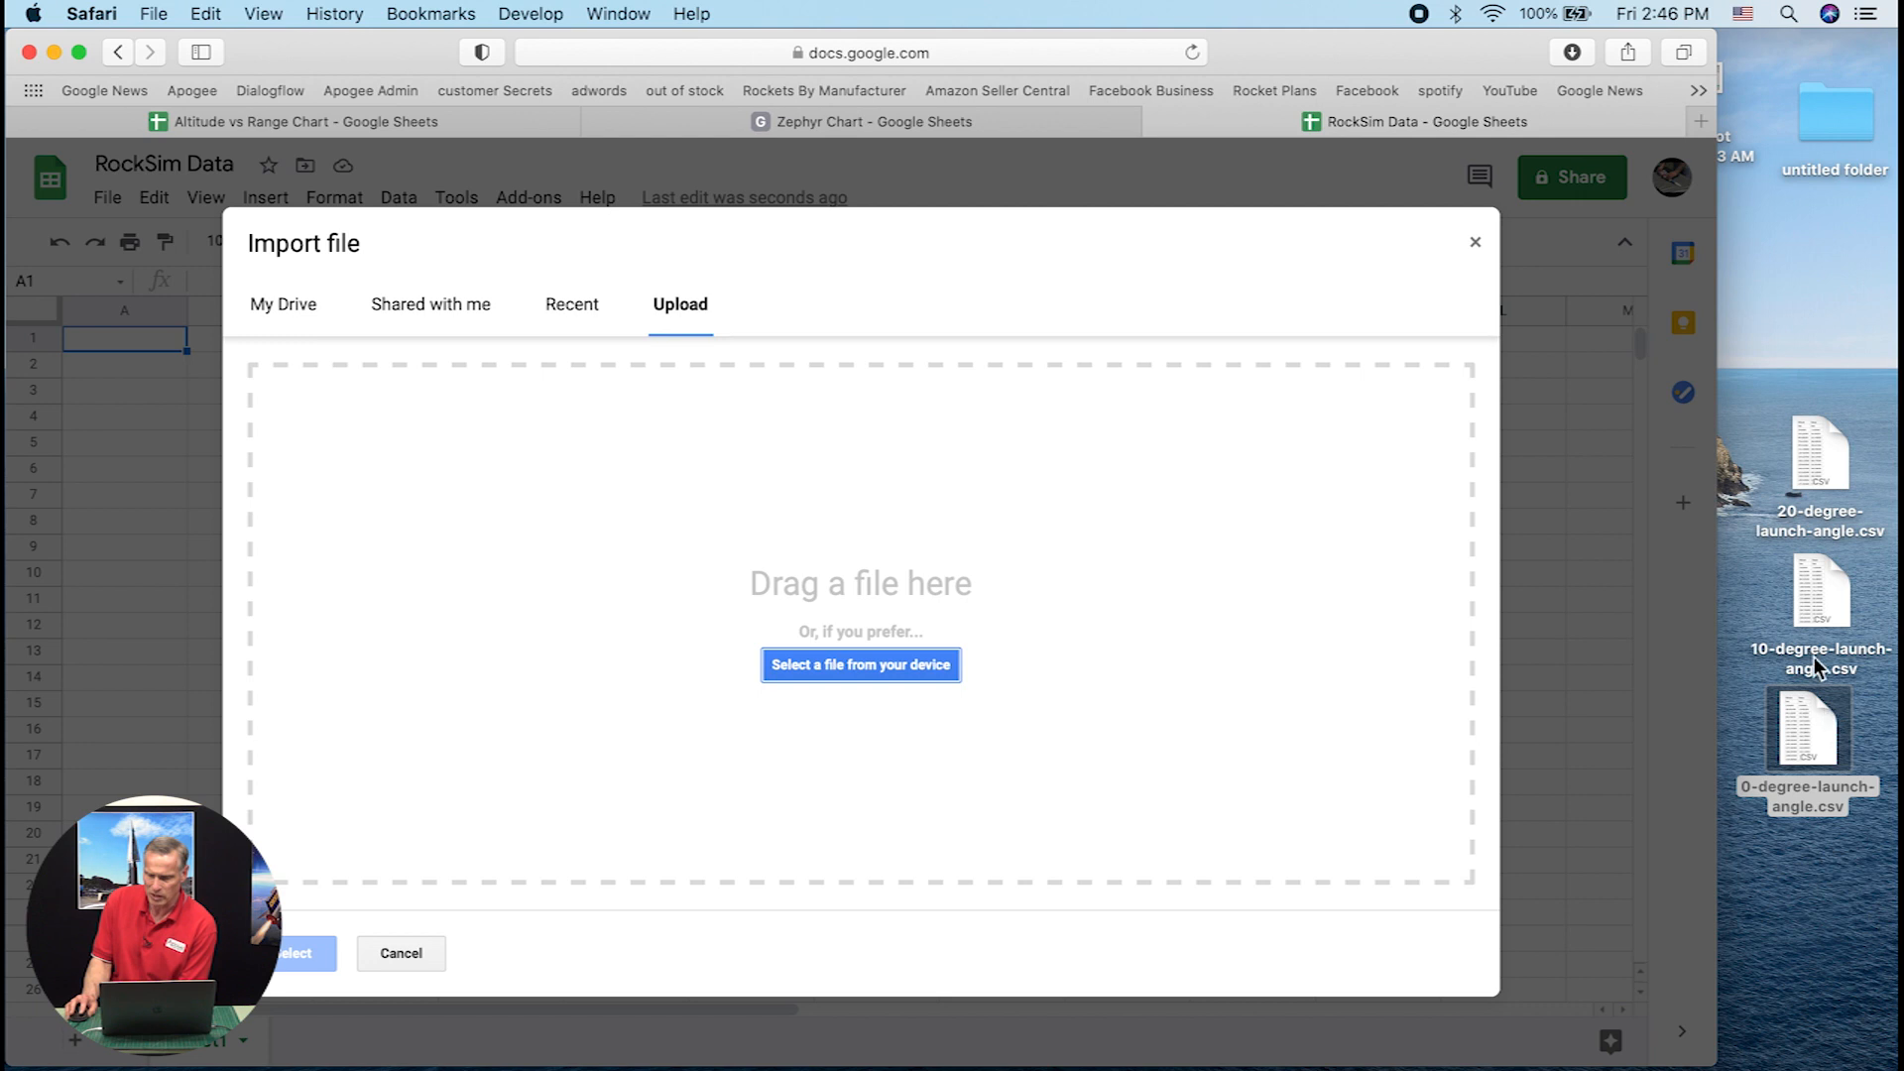
pyautogui.moveTo(1825, 756); pyautogui.dragTo(960, 604)
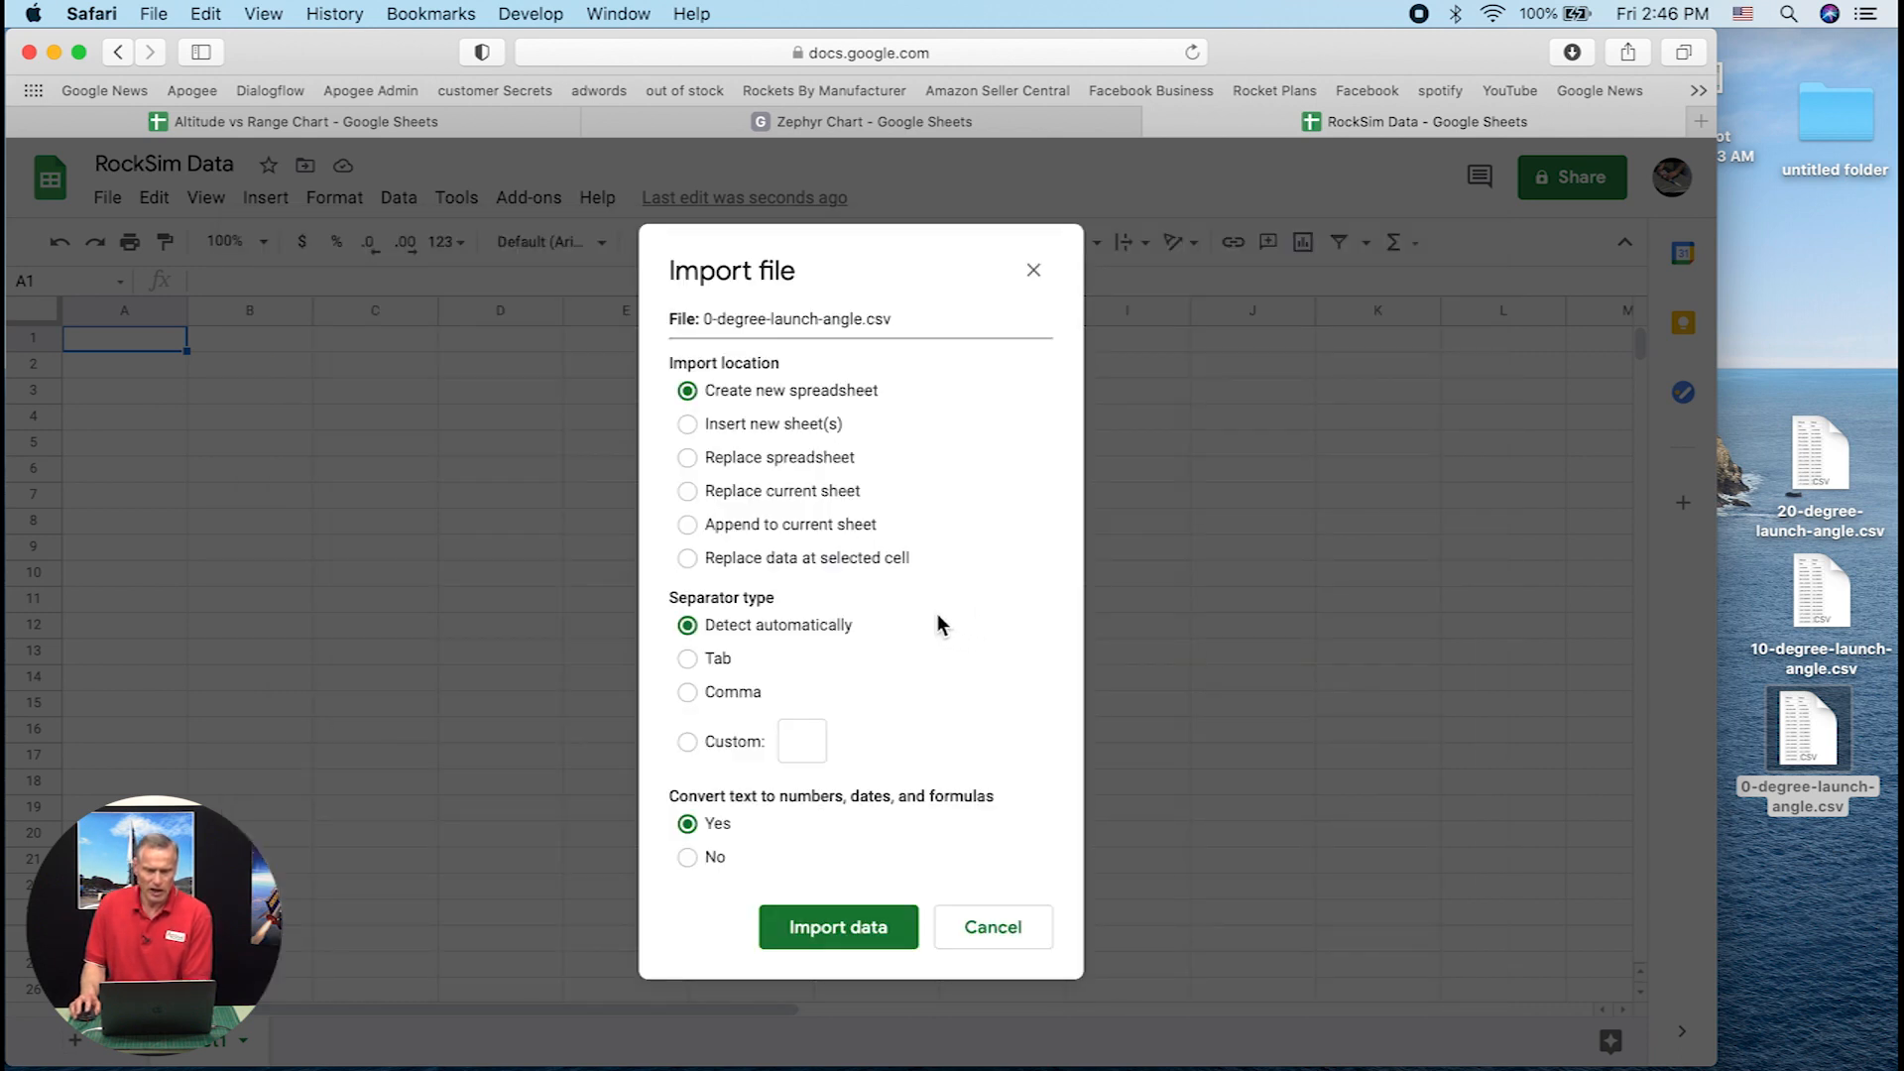
pyautogui.click(687, 558)
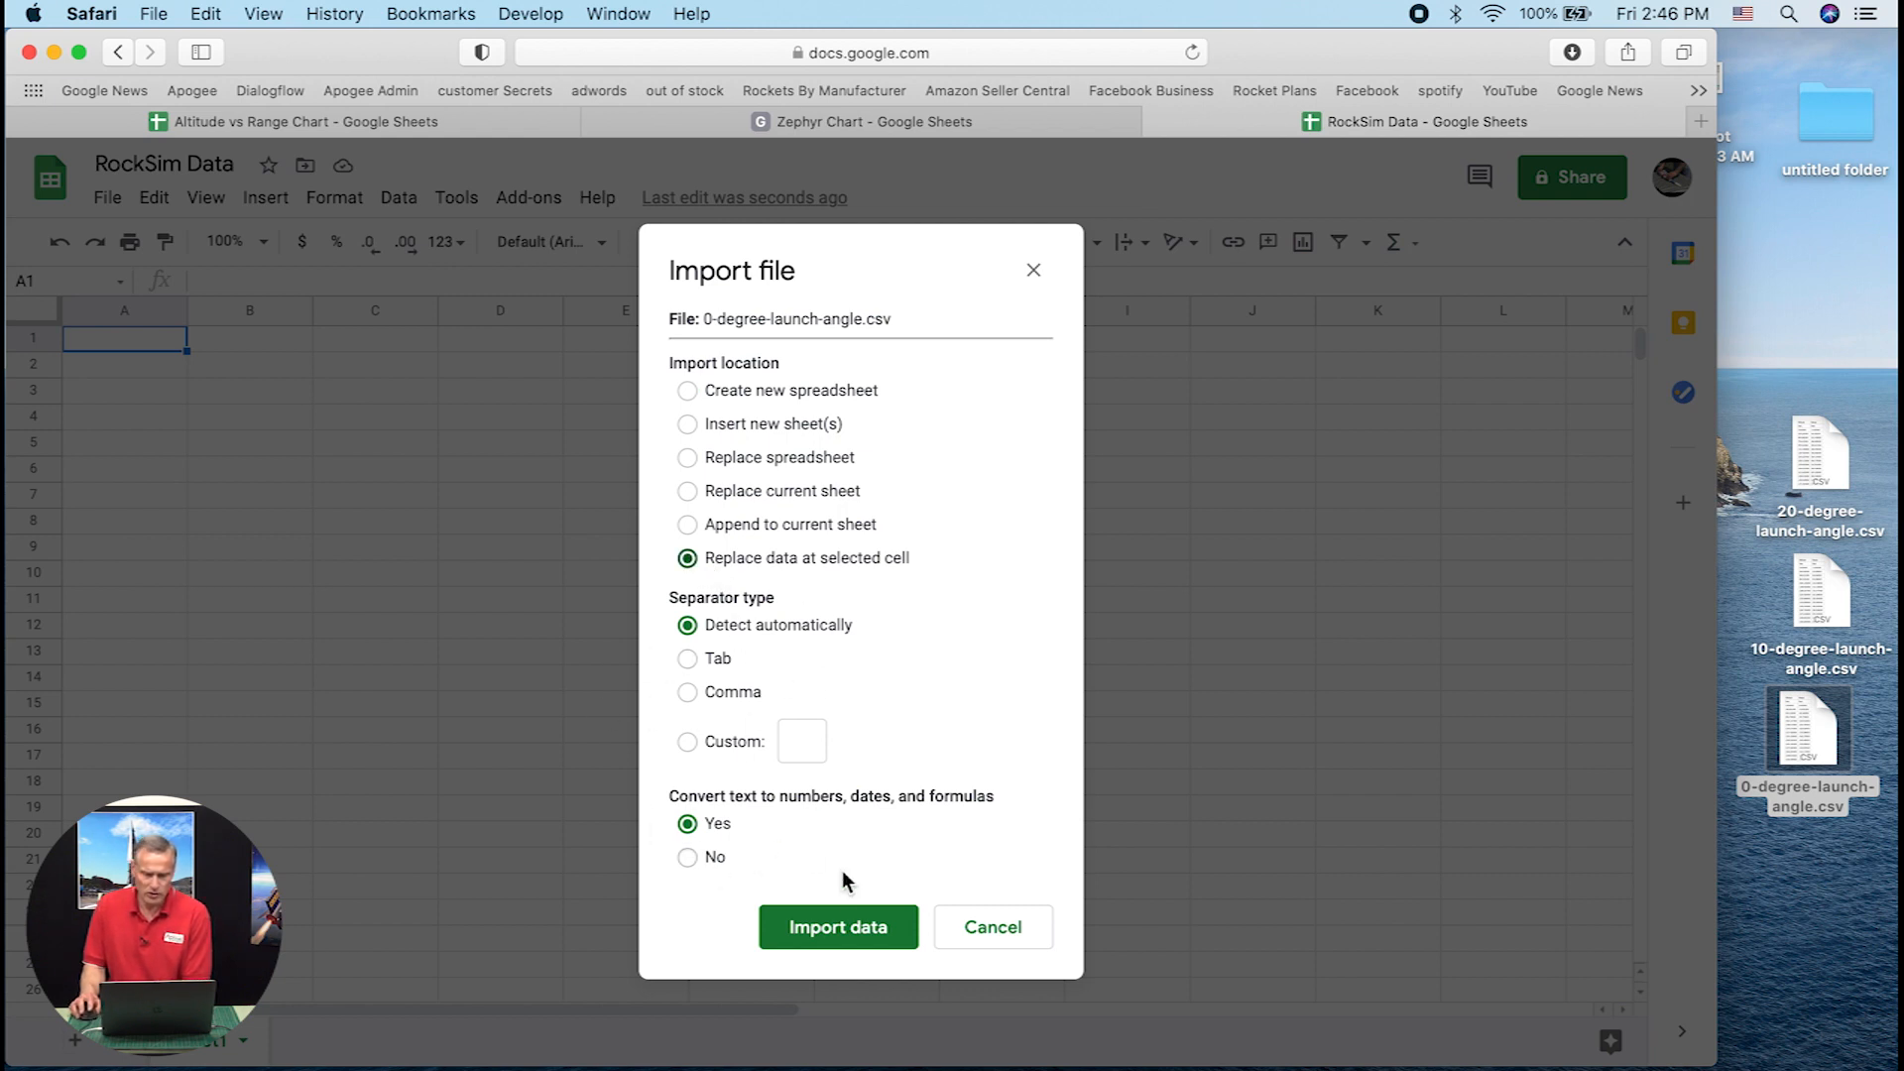
pyautogui.click(859, 940)
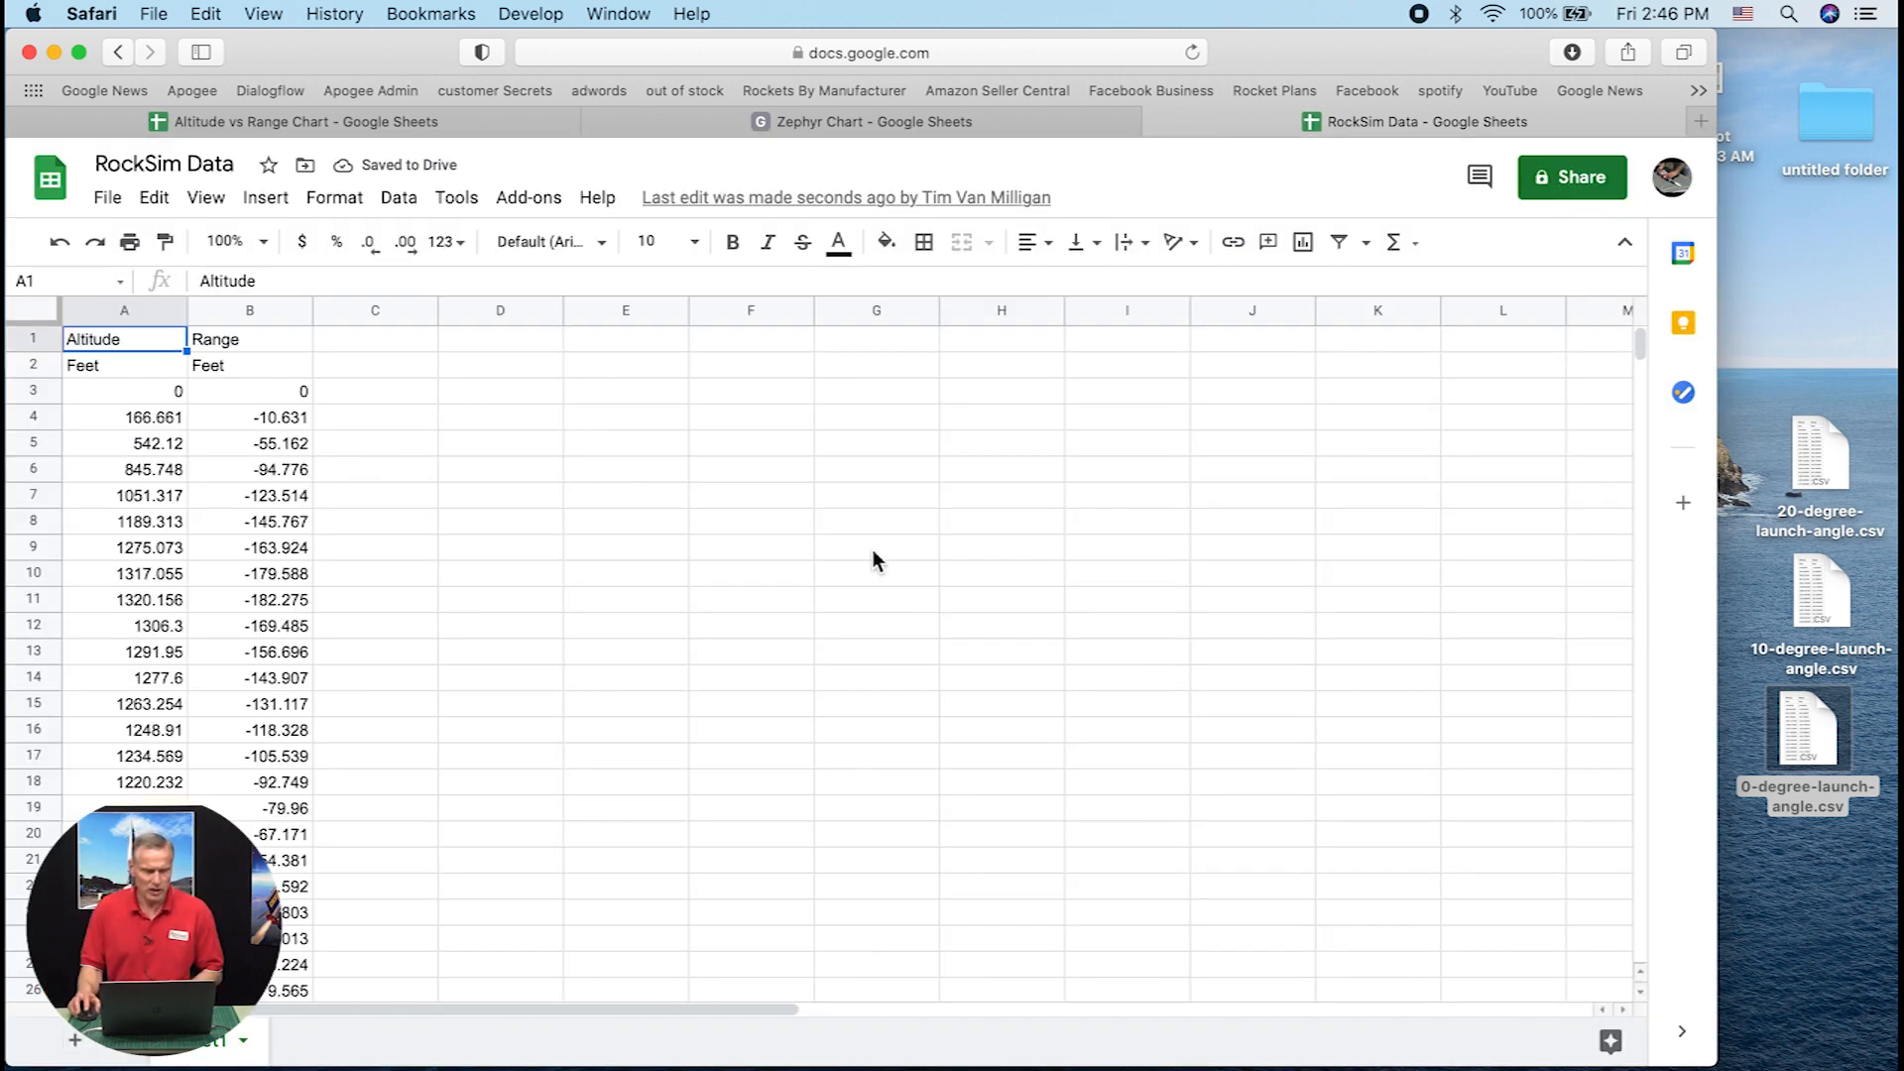
# Upload and import 10-degree-launch-angle.csv from the desktop at cell A105, replacing data at the selected cell
pyautogui.scroll(-20, 625, 523)
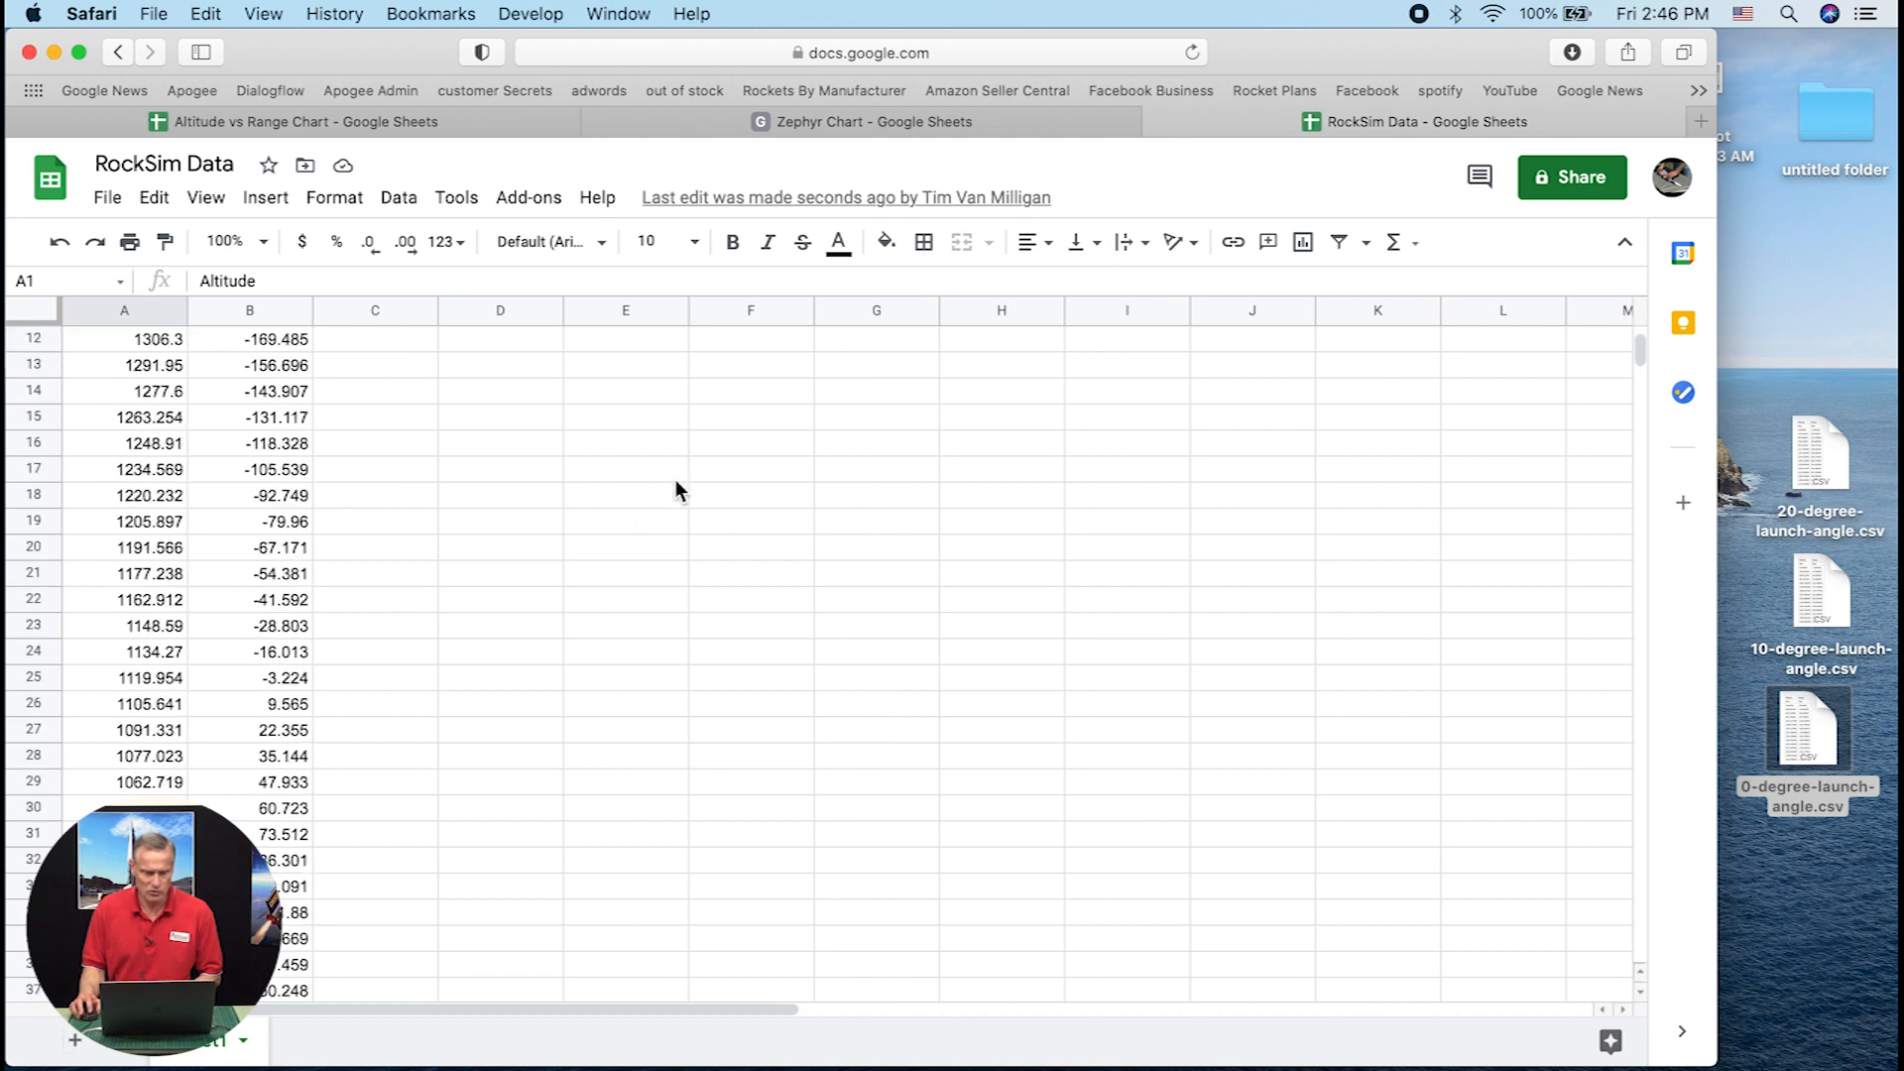
pyautogui.scroll(-8, 671, 504)
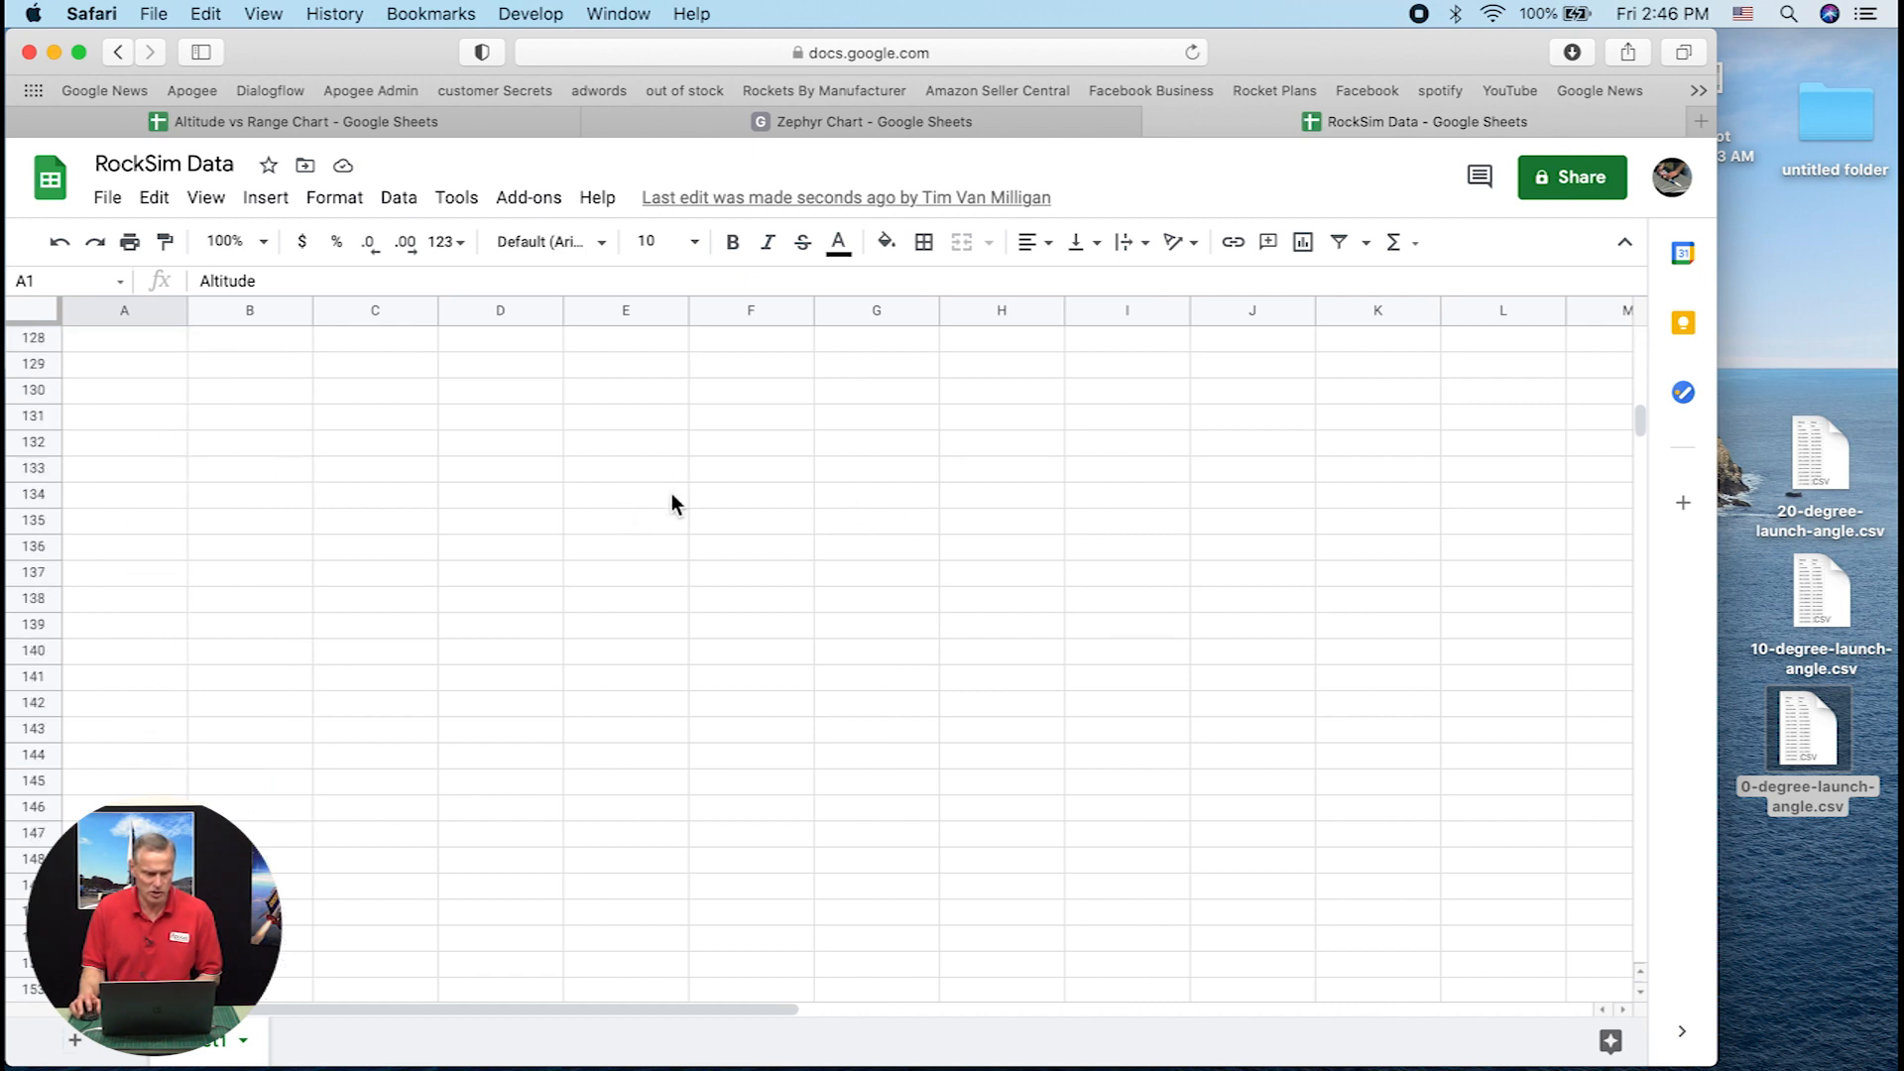
pyautogui.scroll(1, 659, 516)
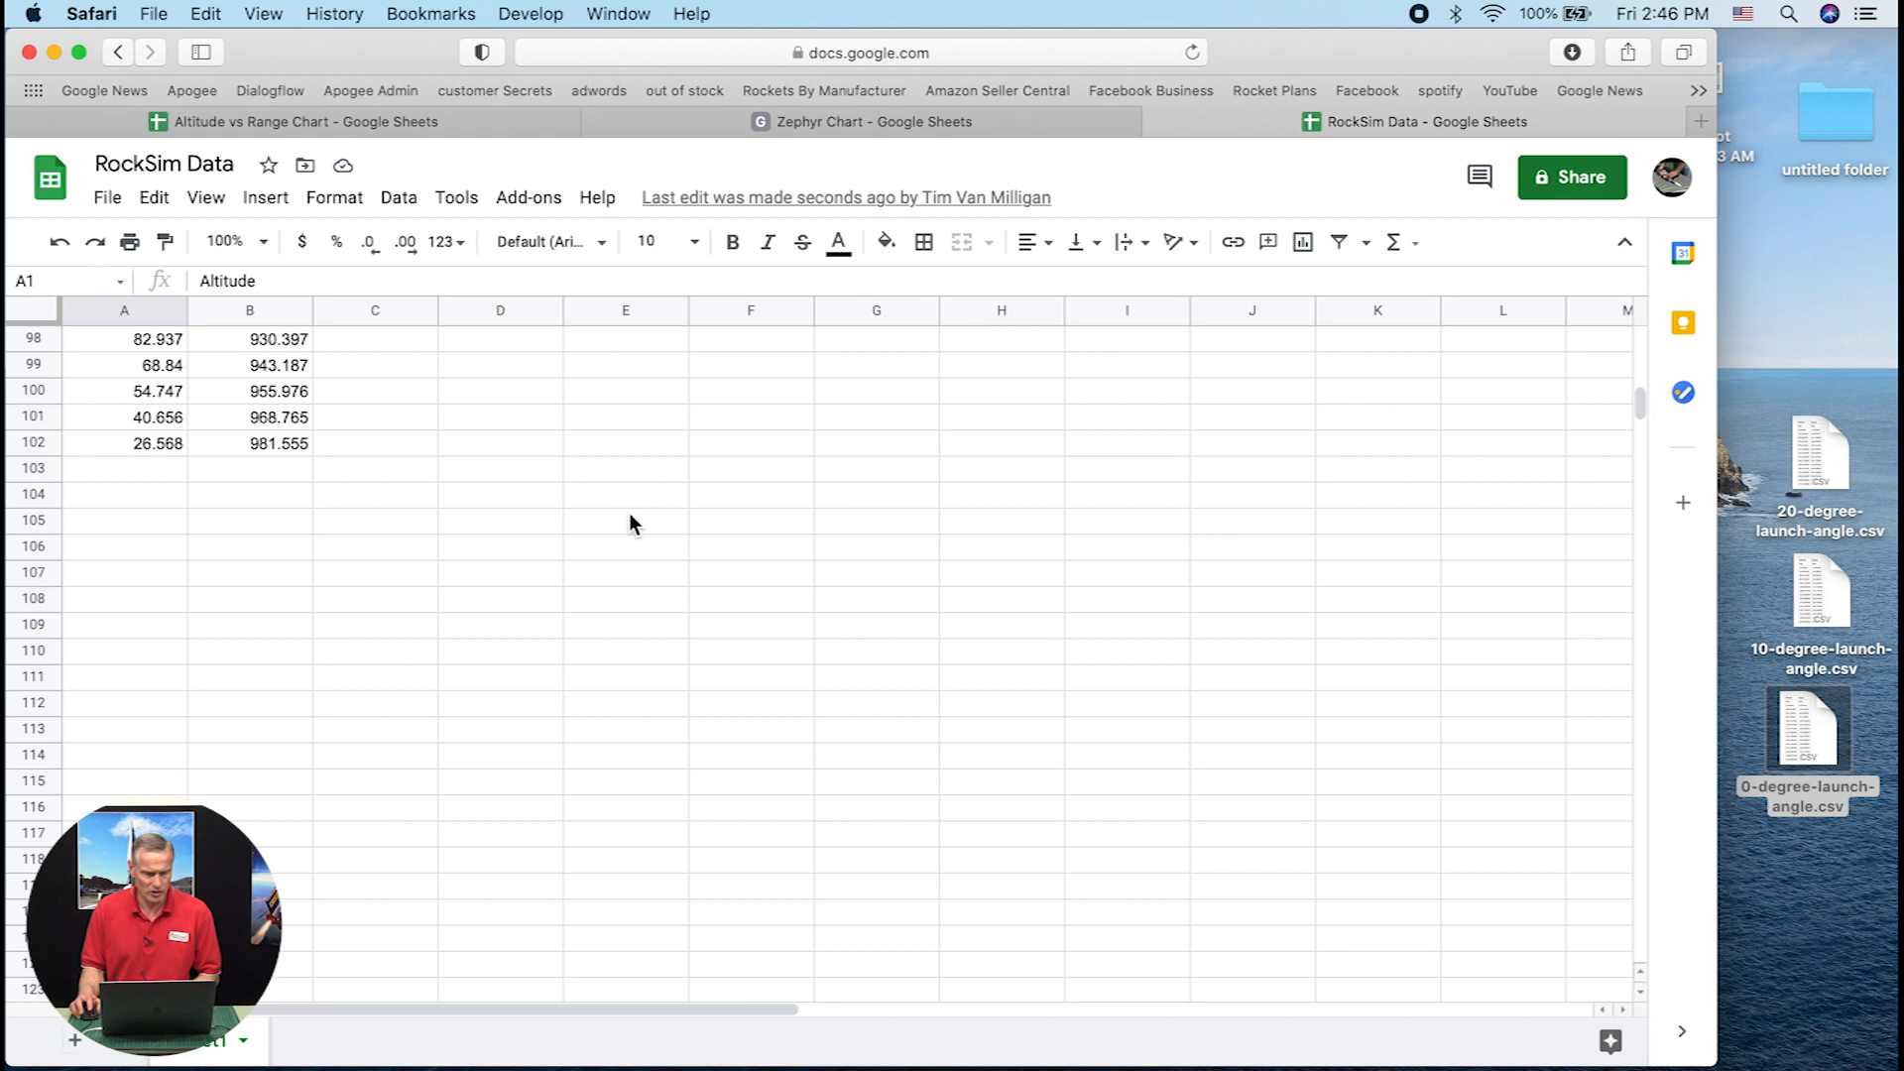
pyautogui.click(114, 521)
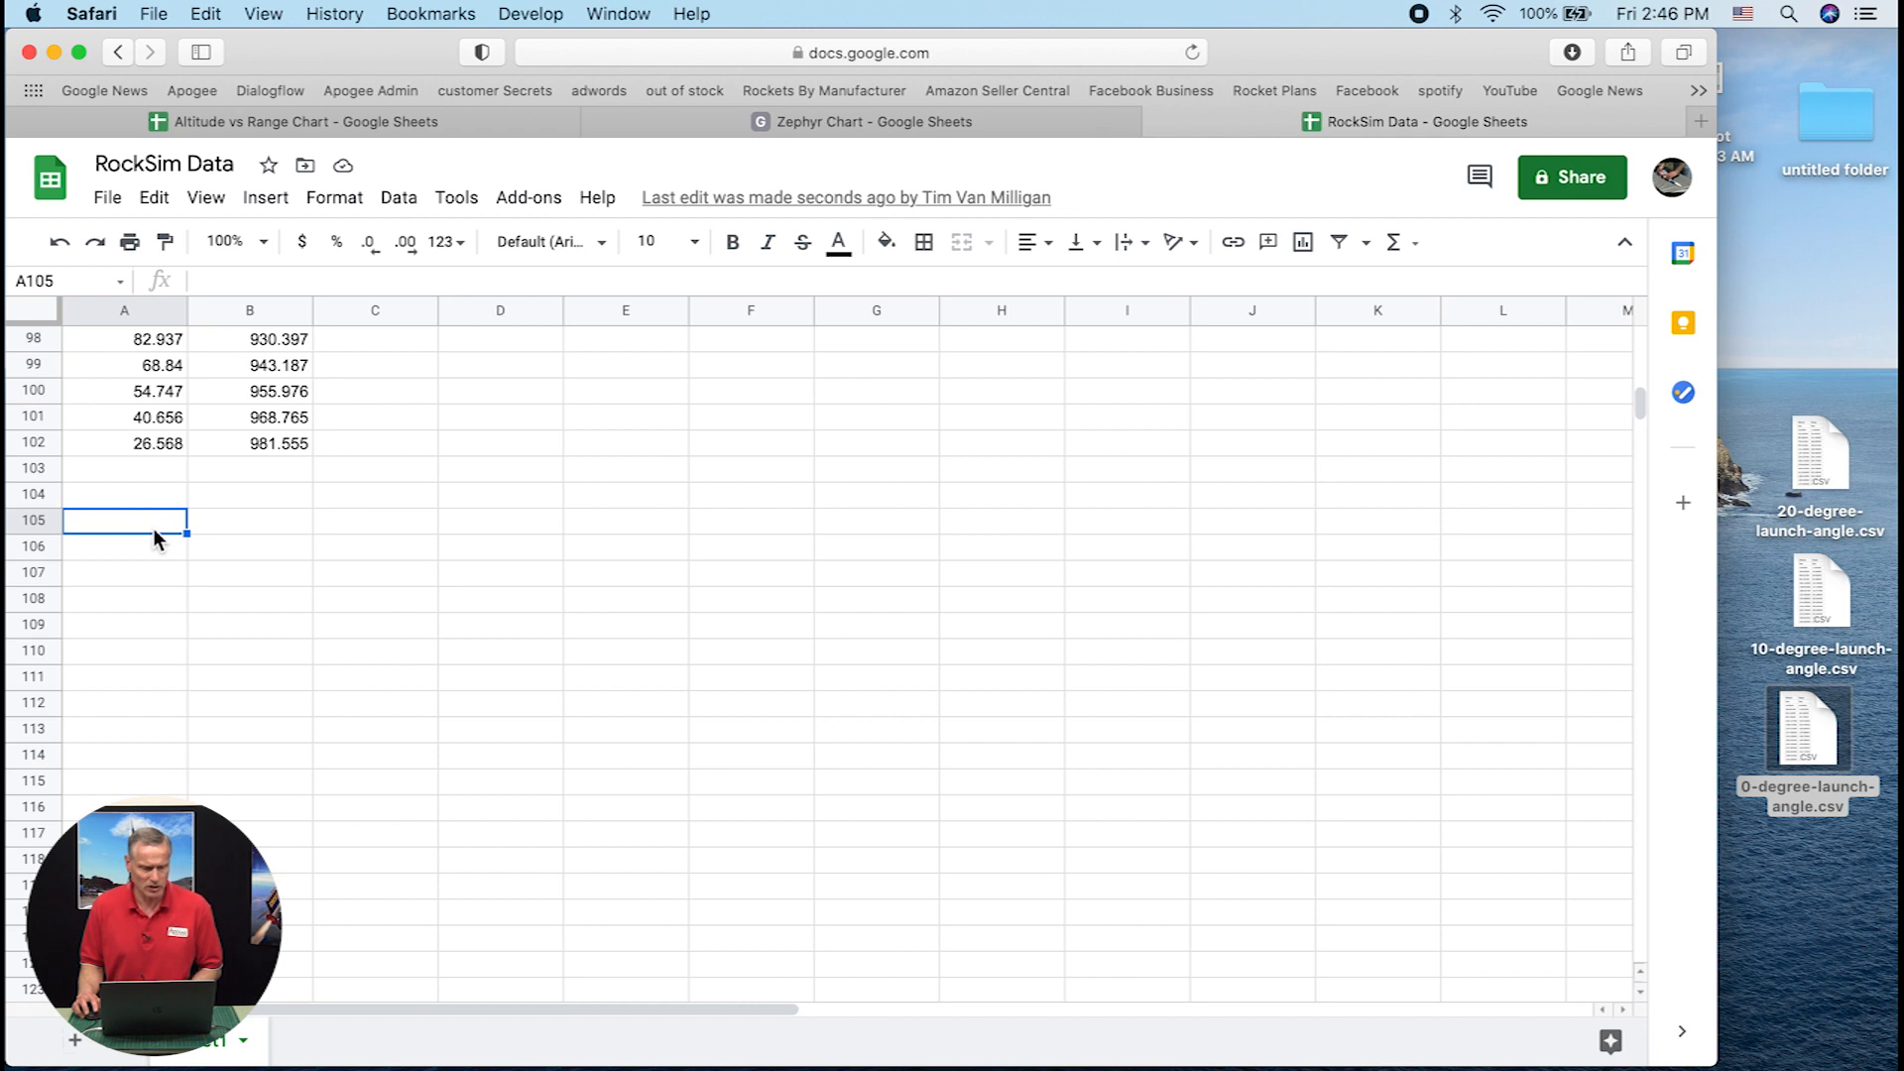
pyautogui.click(112, 200)
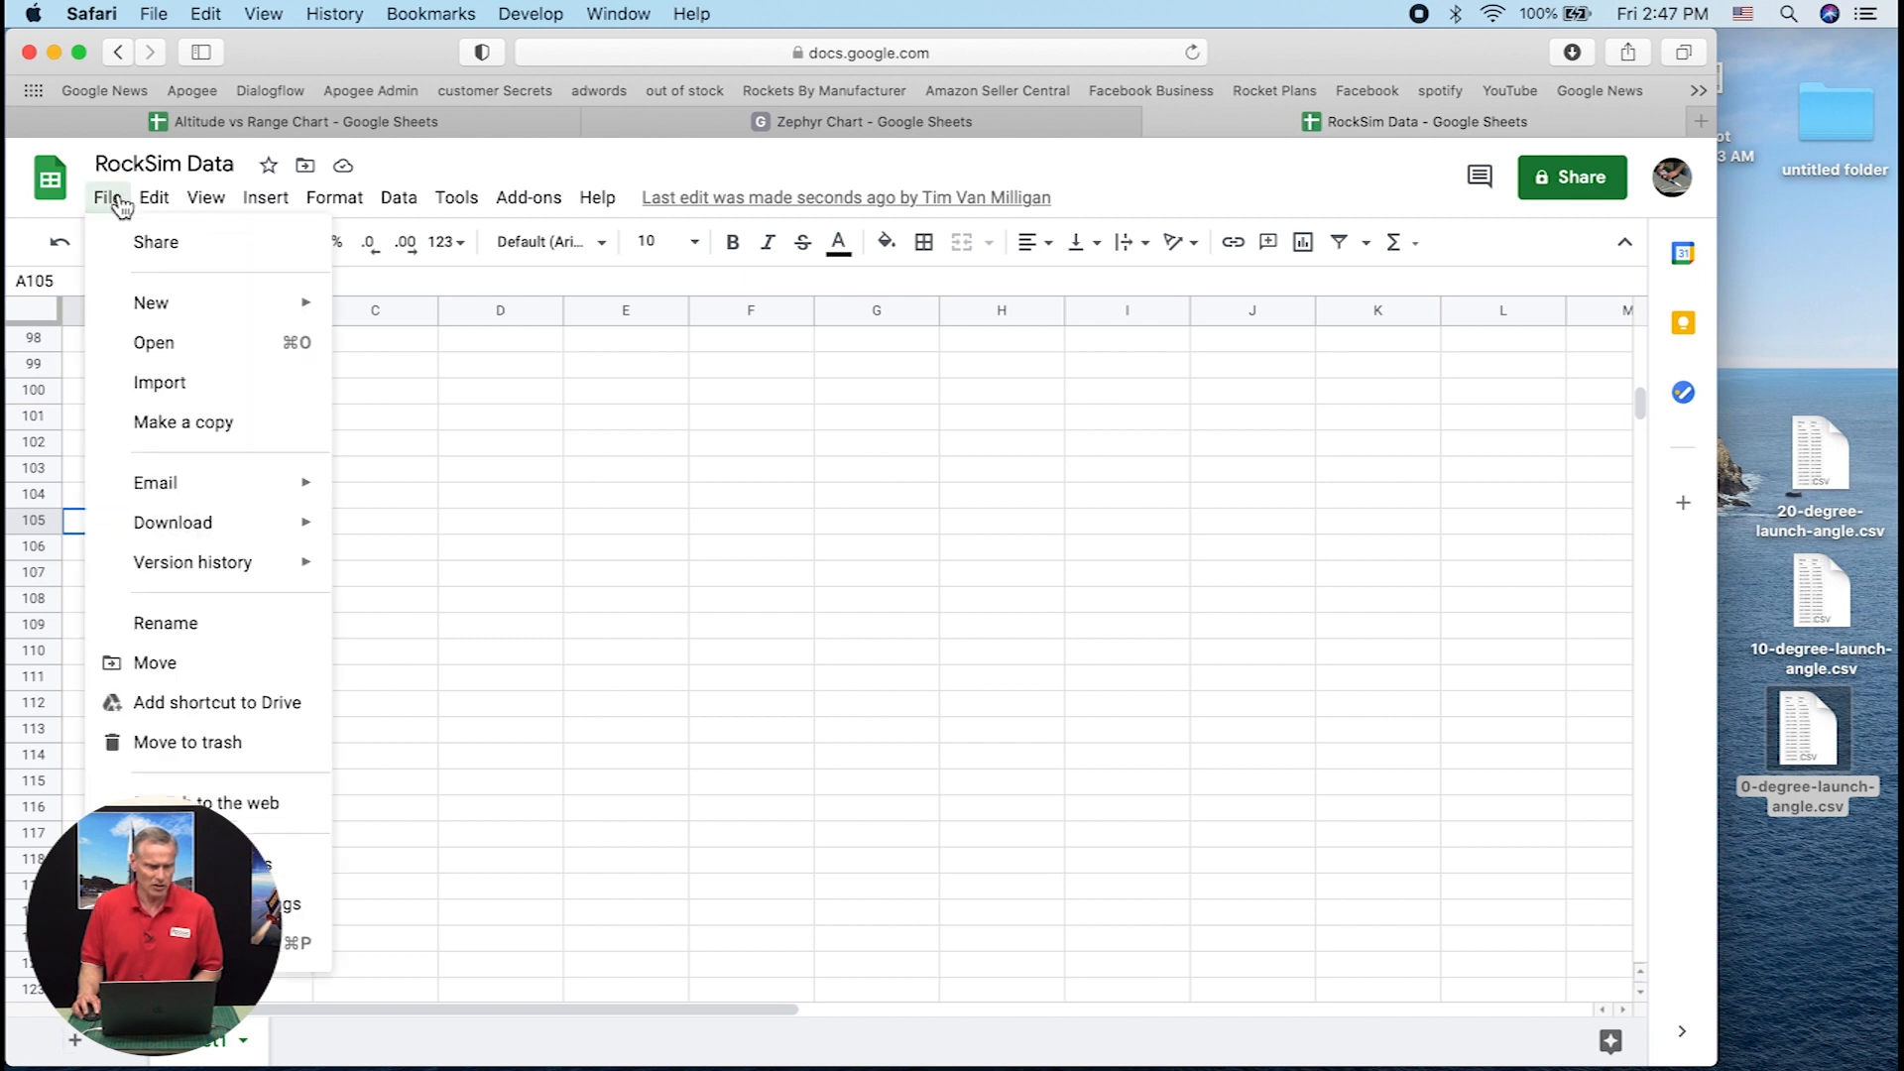
pyautogui.click(161, 387)
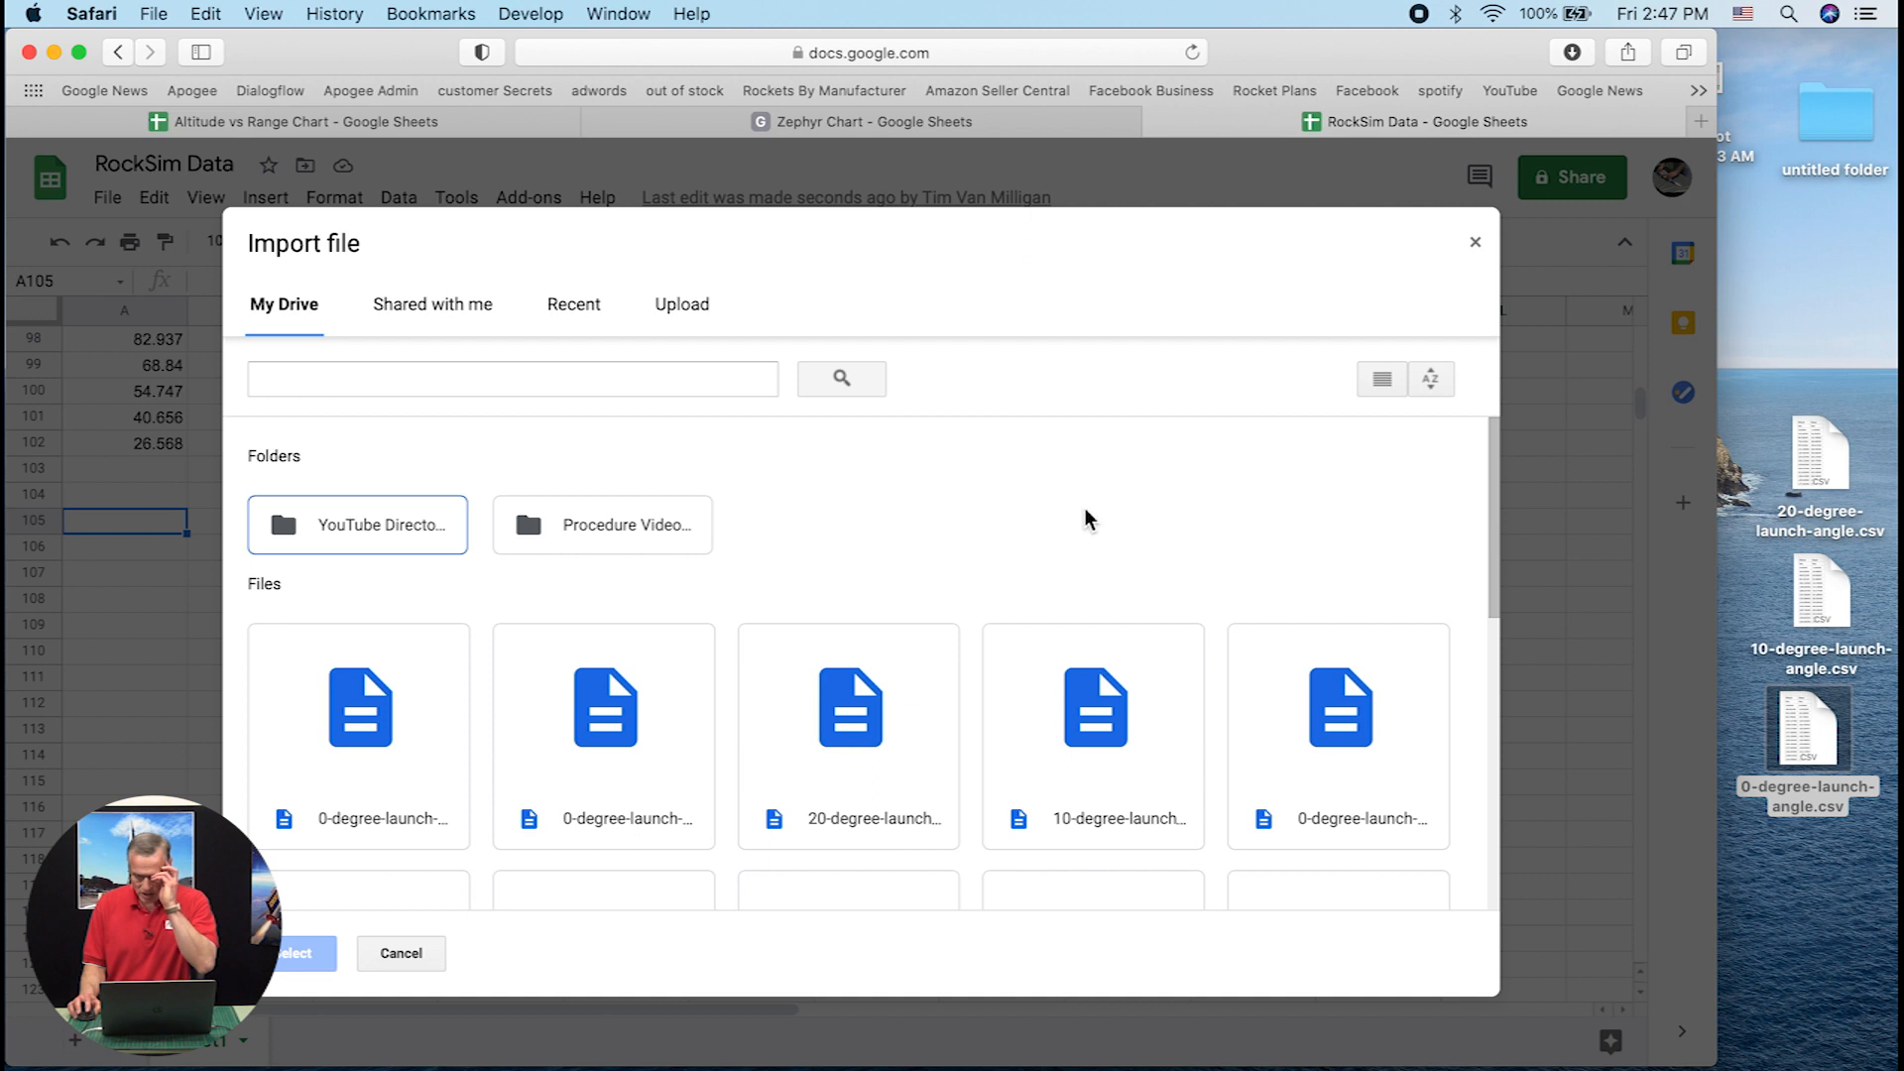
pyautogui.moveTo(1821, 596)
pyautogui.mouseDown()
pyautogui.moveTo(1677, 573)
pyautogui.moveTo(1809, 587)
pyautogui.mouseUp()
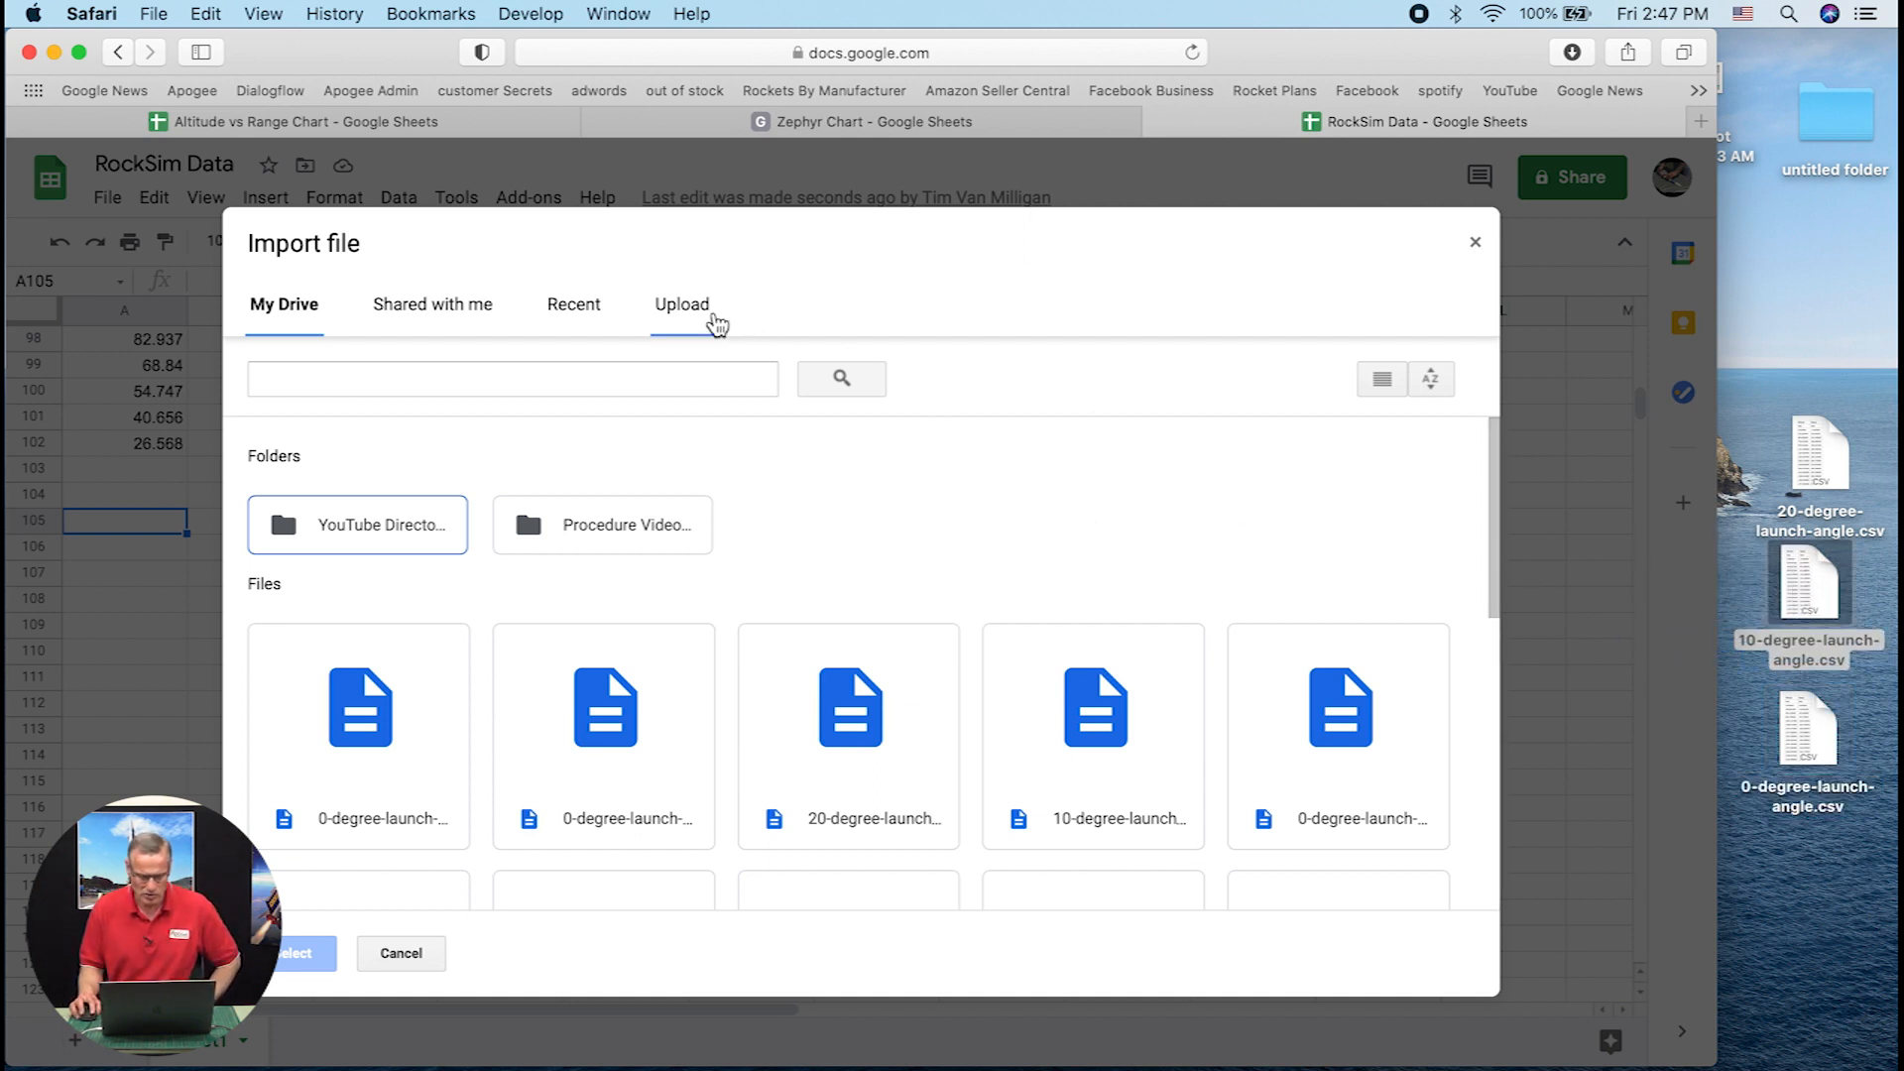
pyautogui.click(682, 309)
pyautogui.moveTo(1828, 592); pyautogui.dragTo(914, 581)
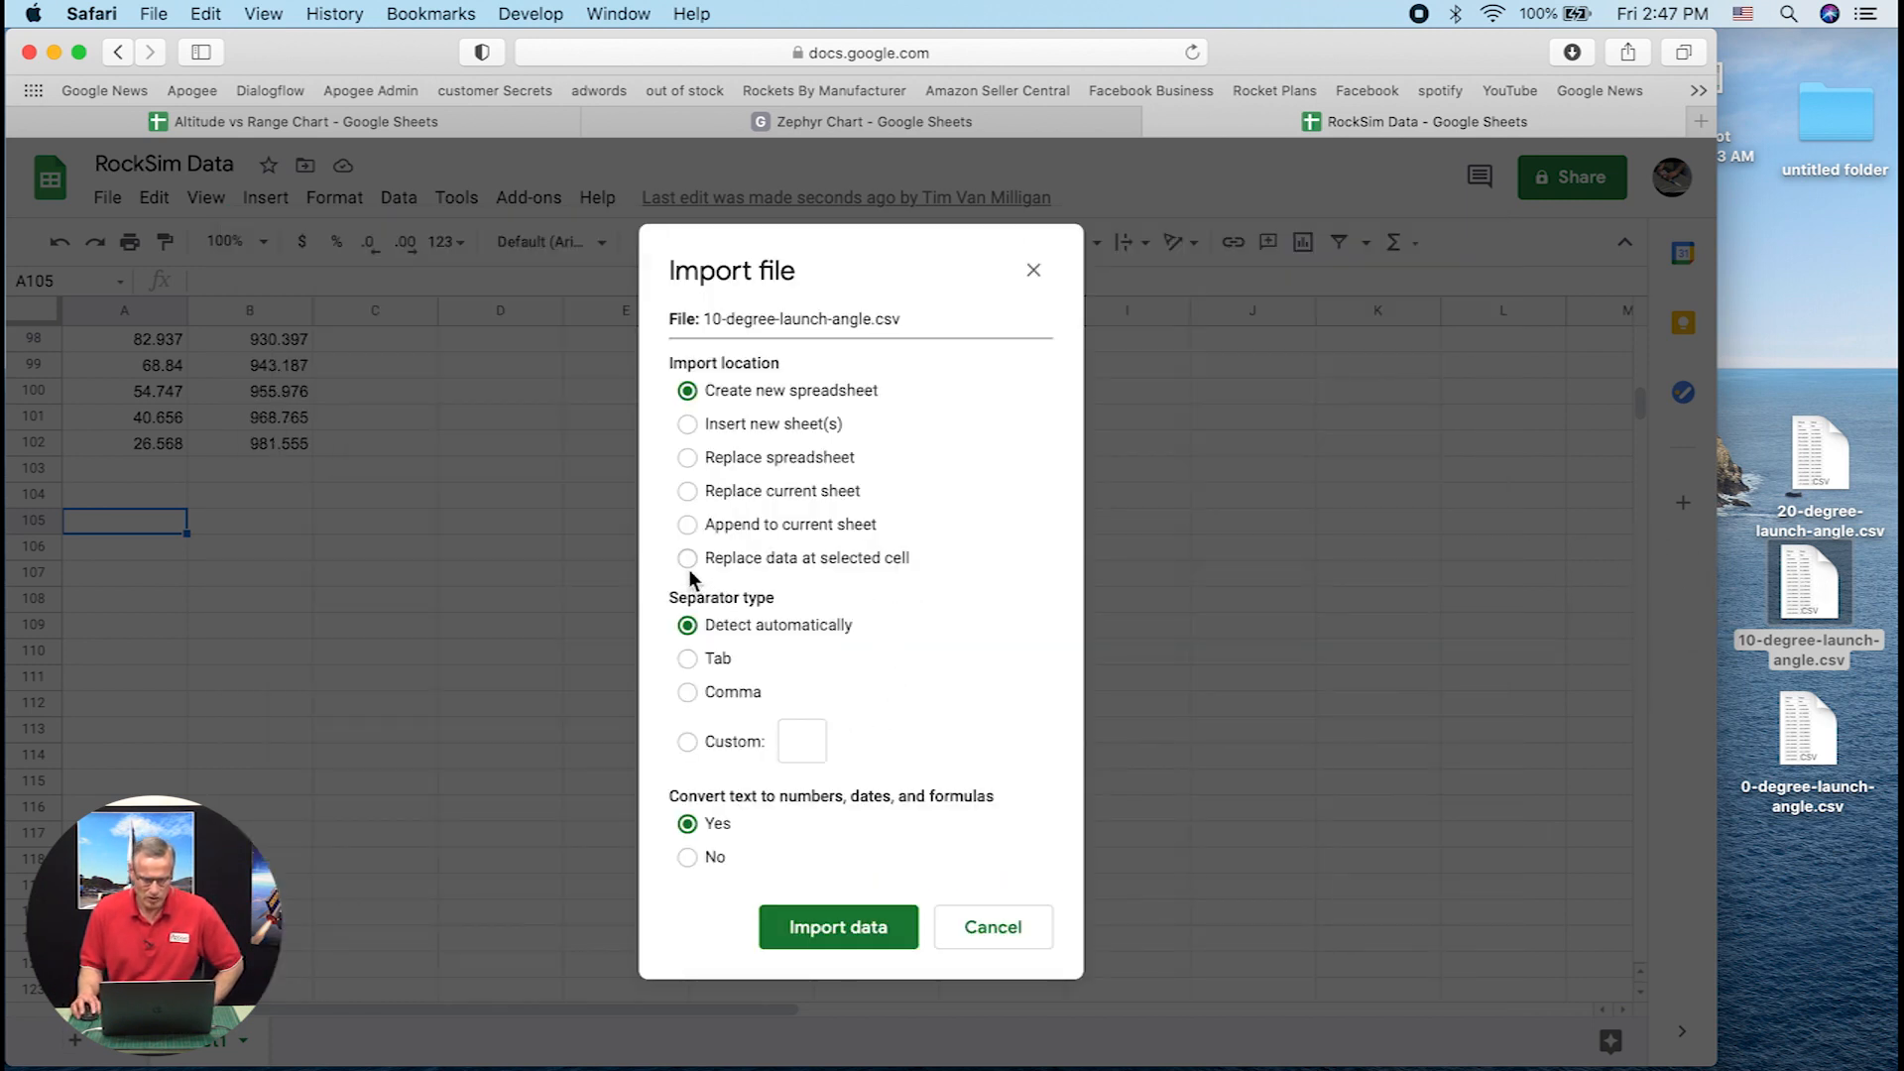
pyautogui.click(686, 560)
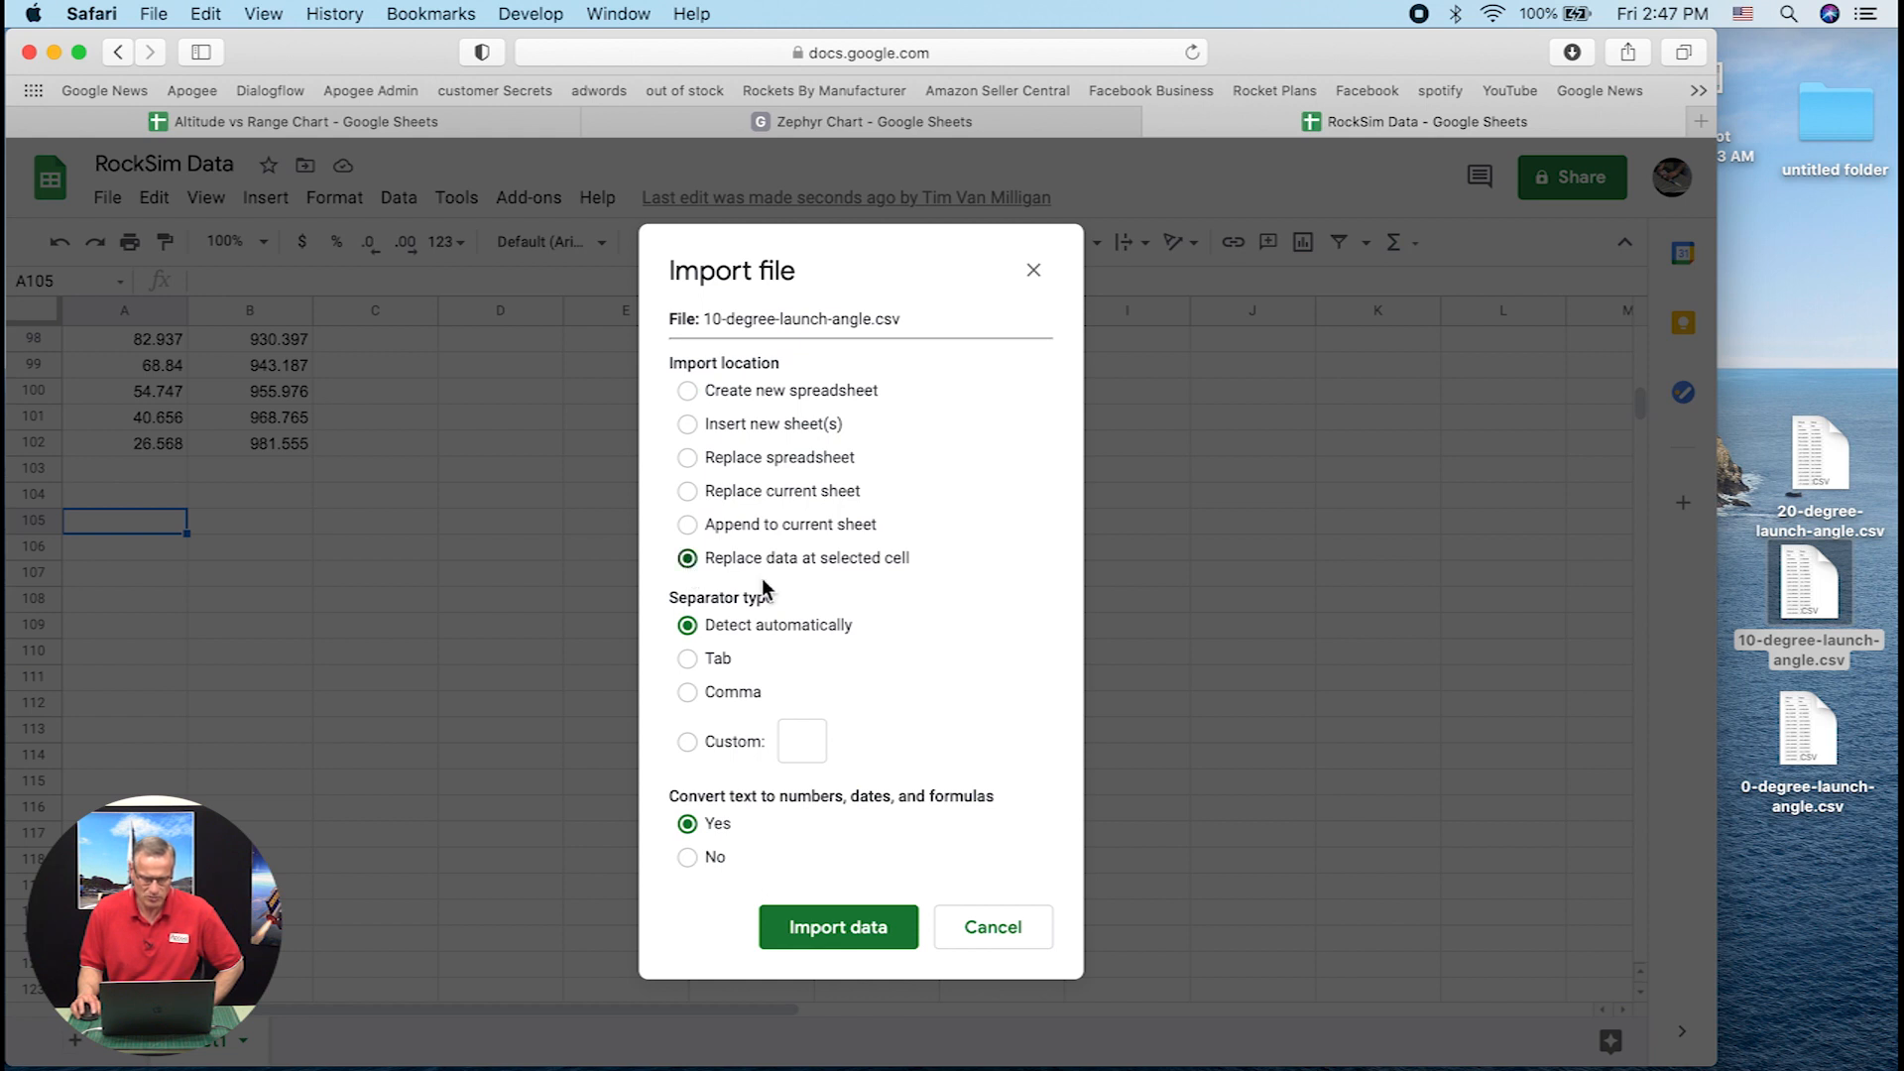
pyautogui.click(855, 925)
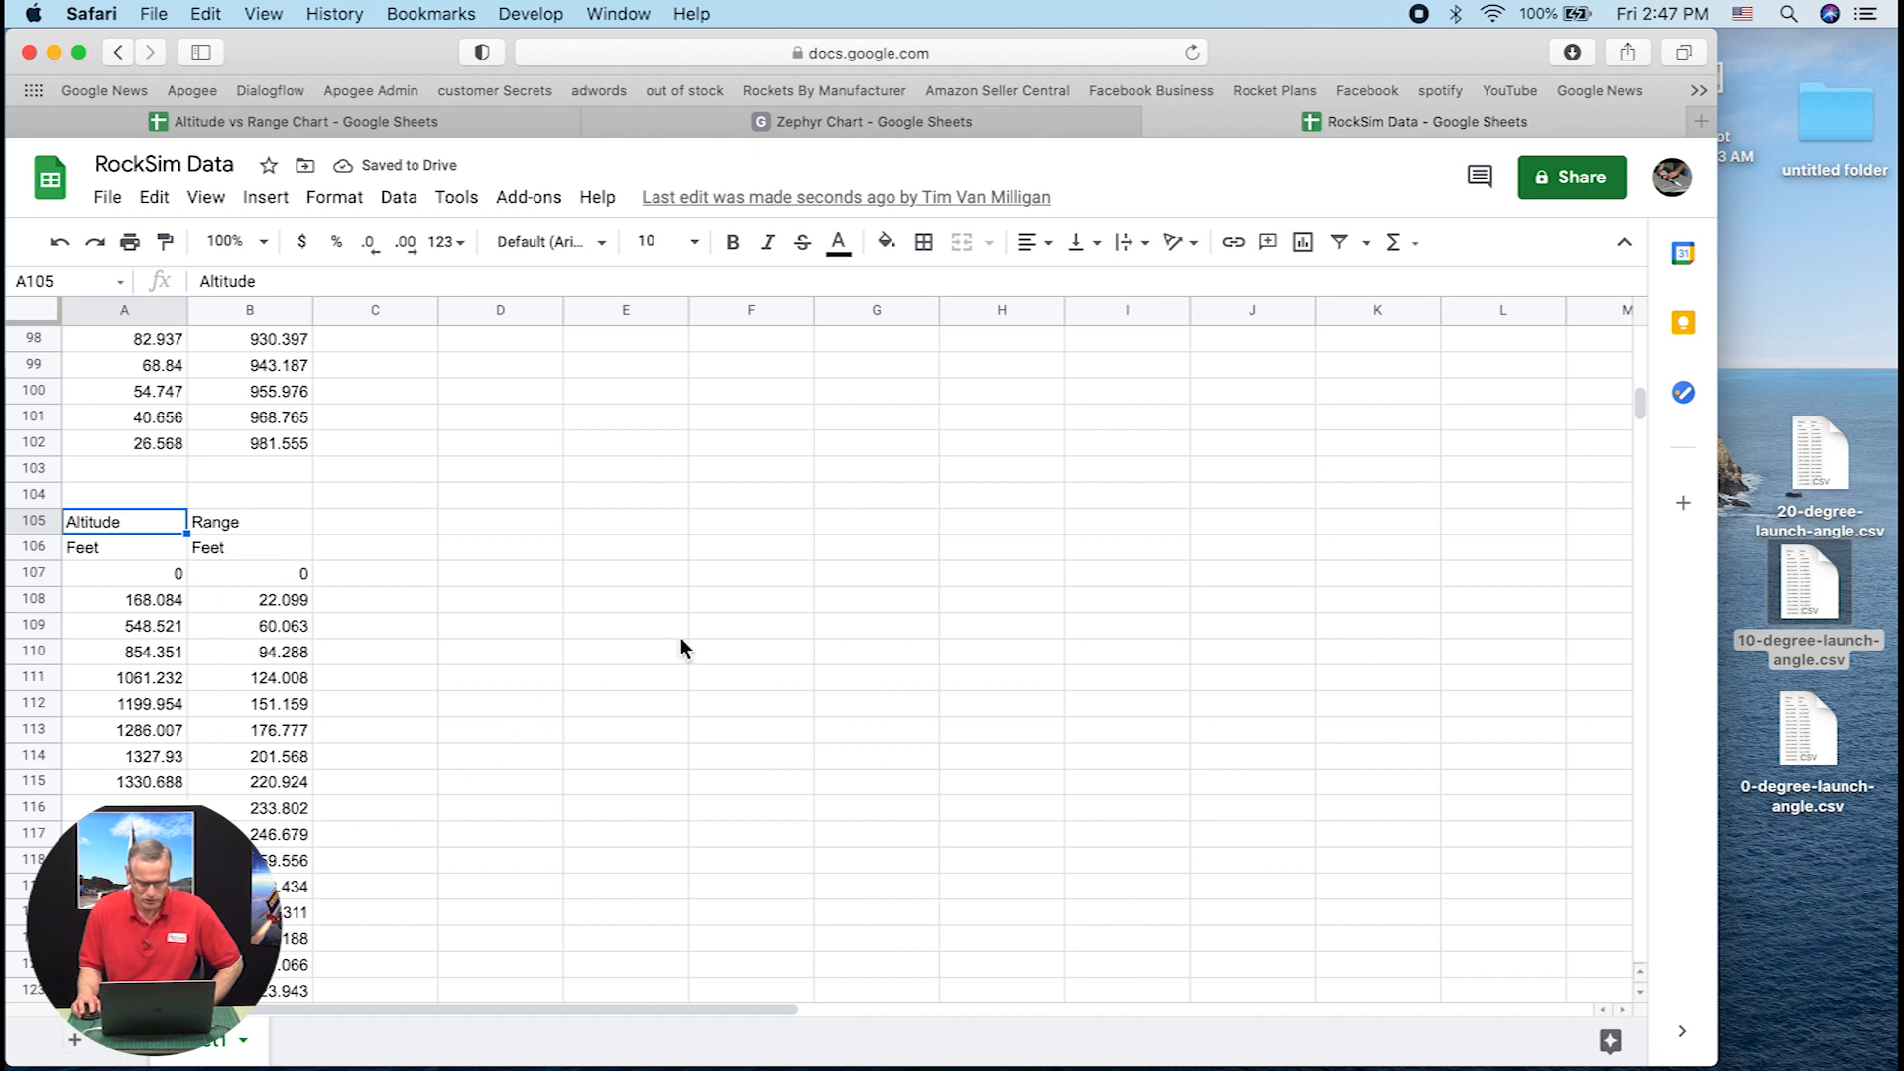
# Upload and import 20-degree-launch-angle.csv from the desktop at cell A209, replacing data at the selected cell
pyautogui.moveTo(1640, 408); pyautogui.dragTo(1626, 472)
pyautogui.click(114, 523)
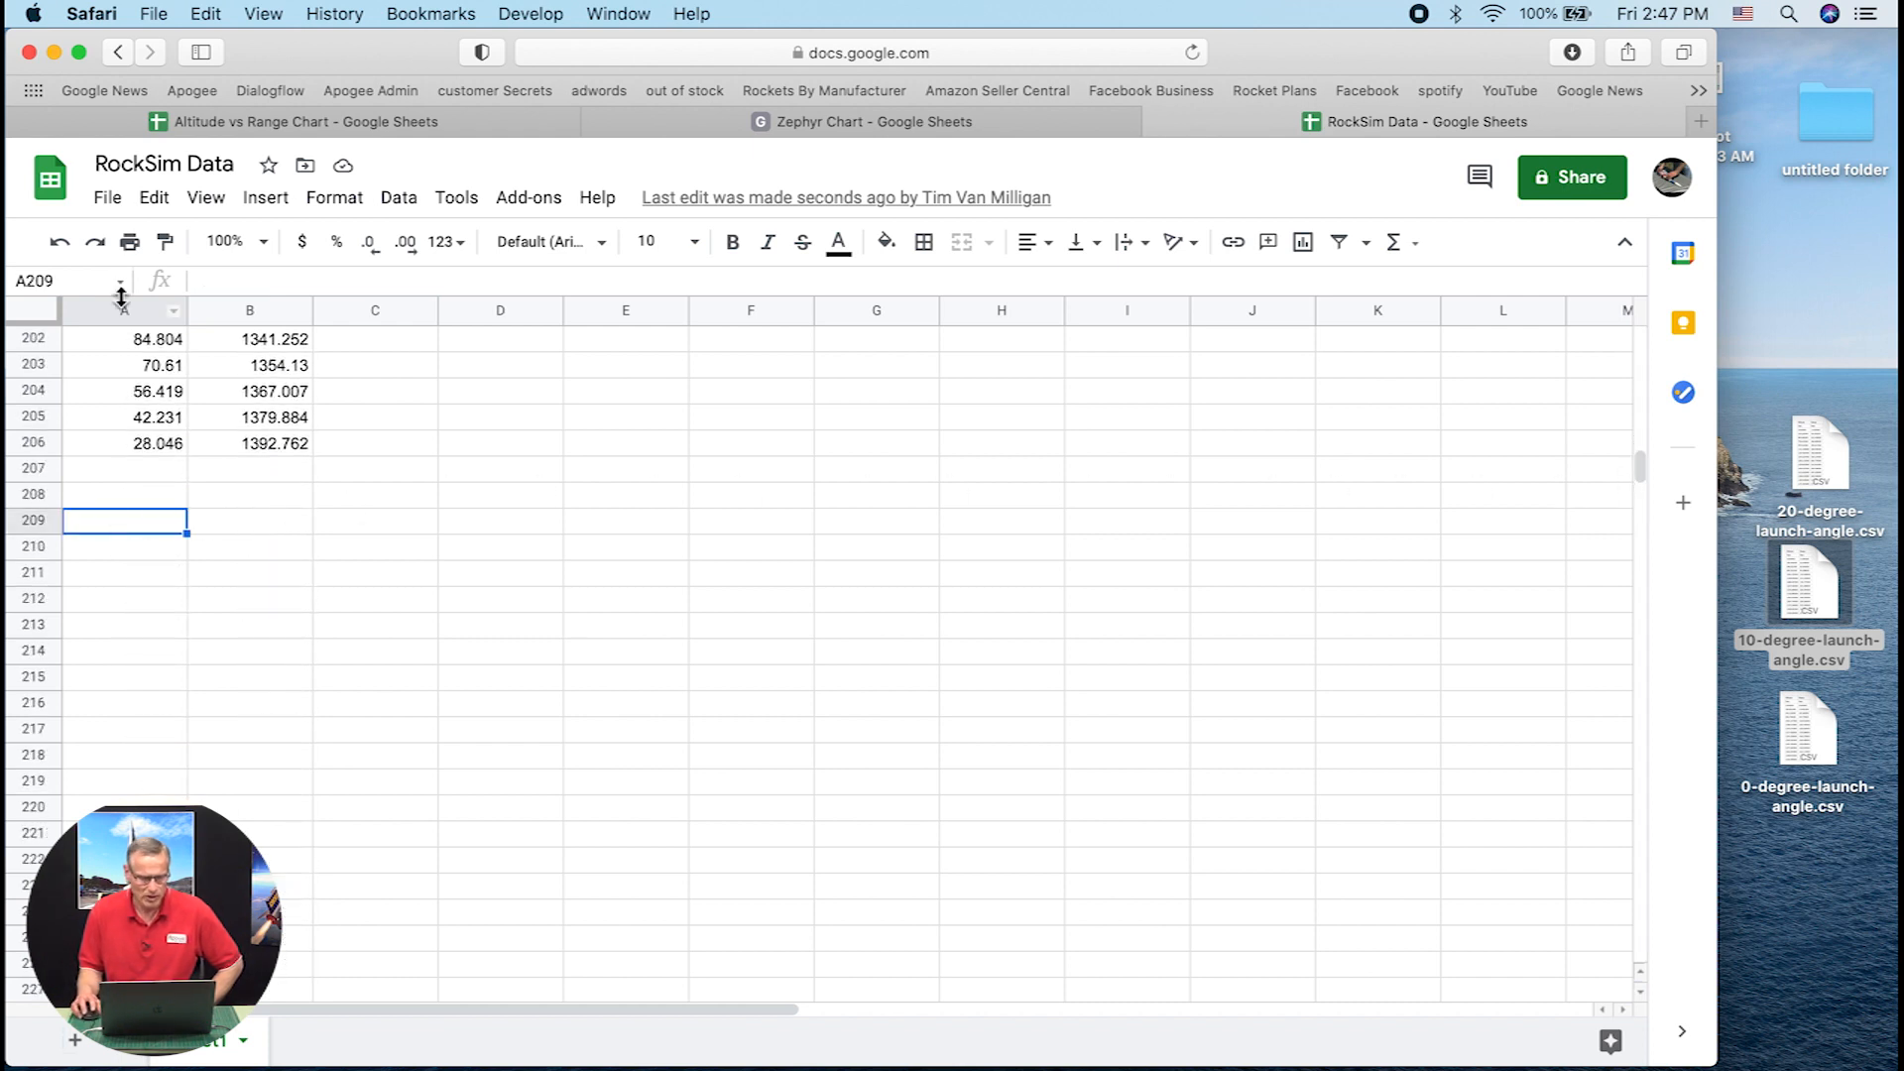
pyautogui.click(107, 197)
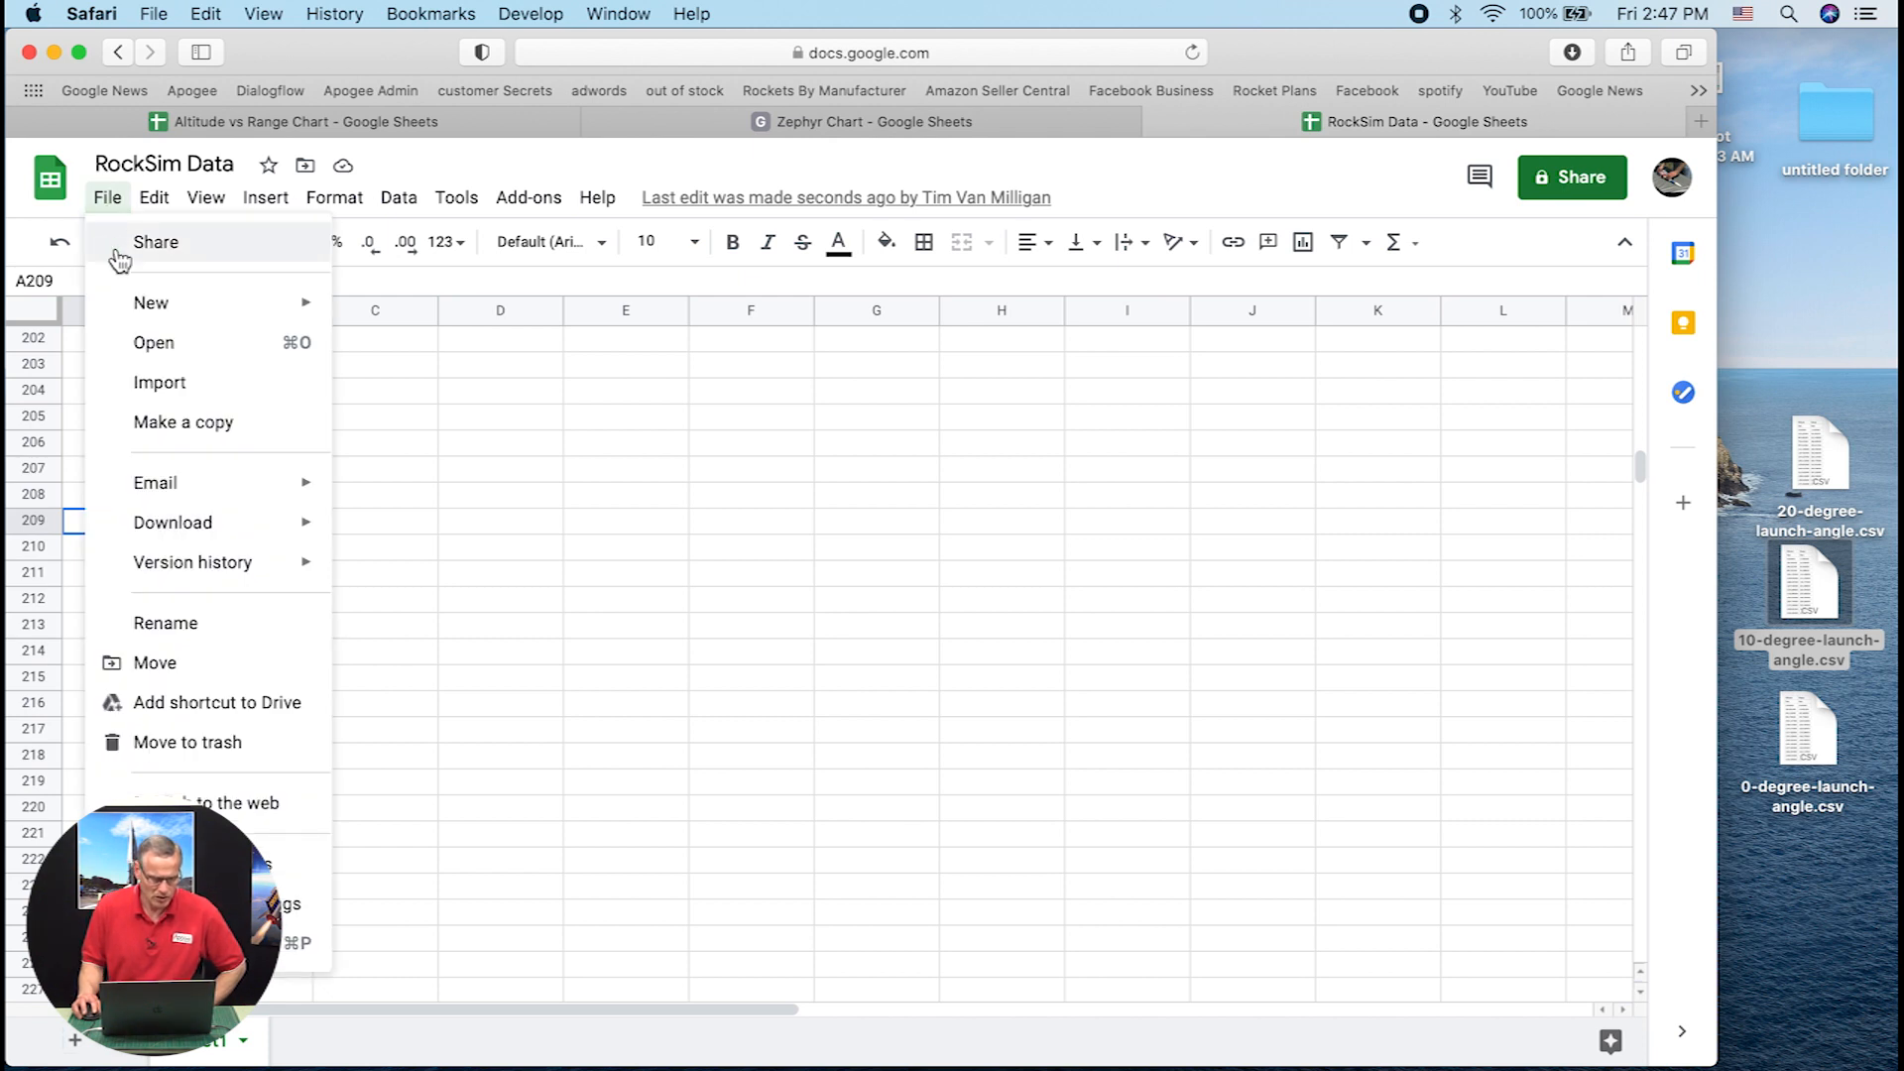
pyautogui.click(139, 382)
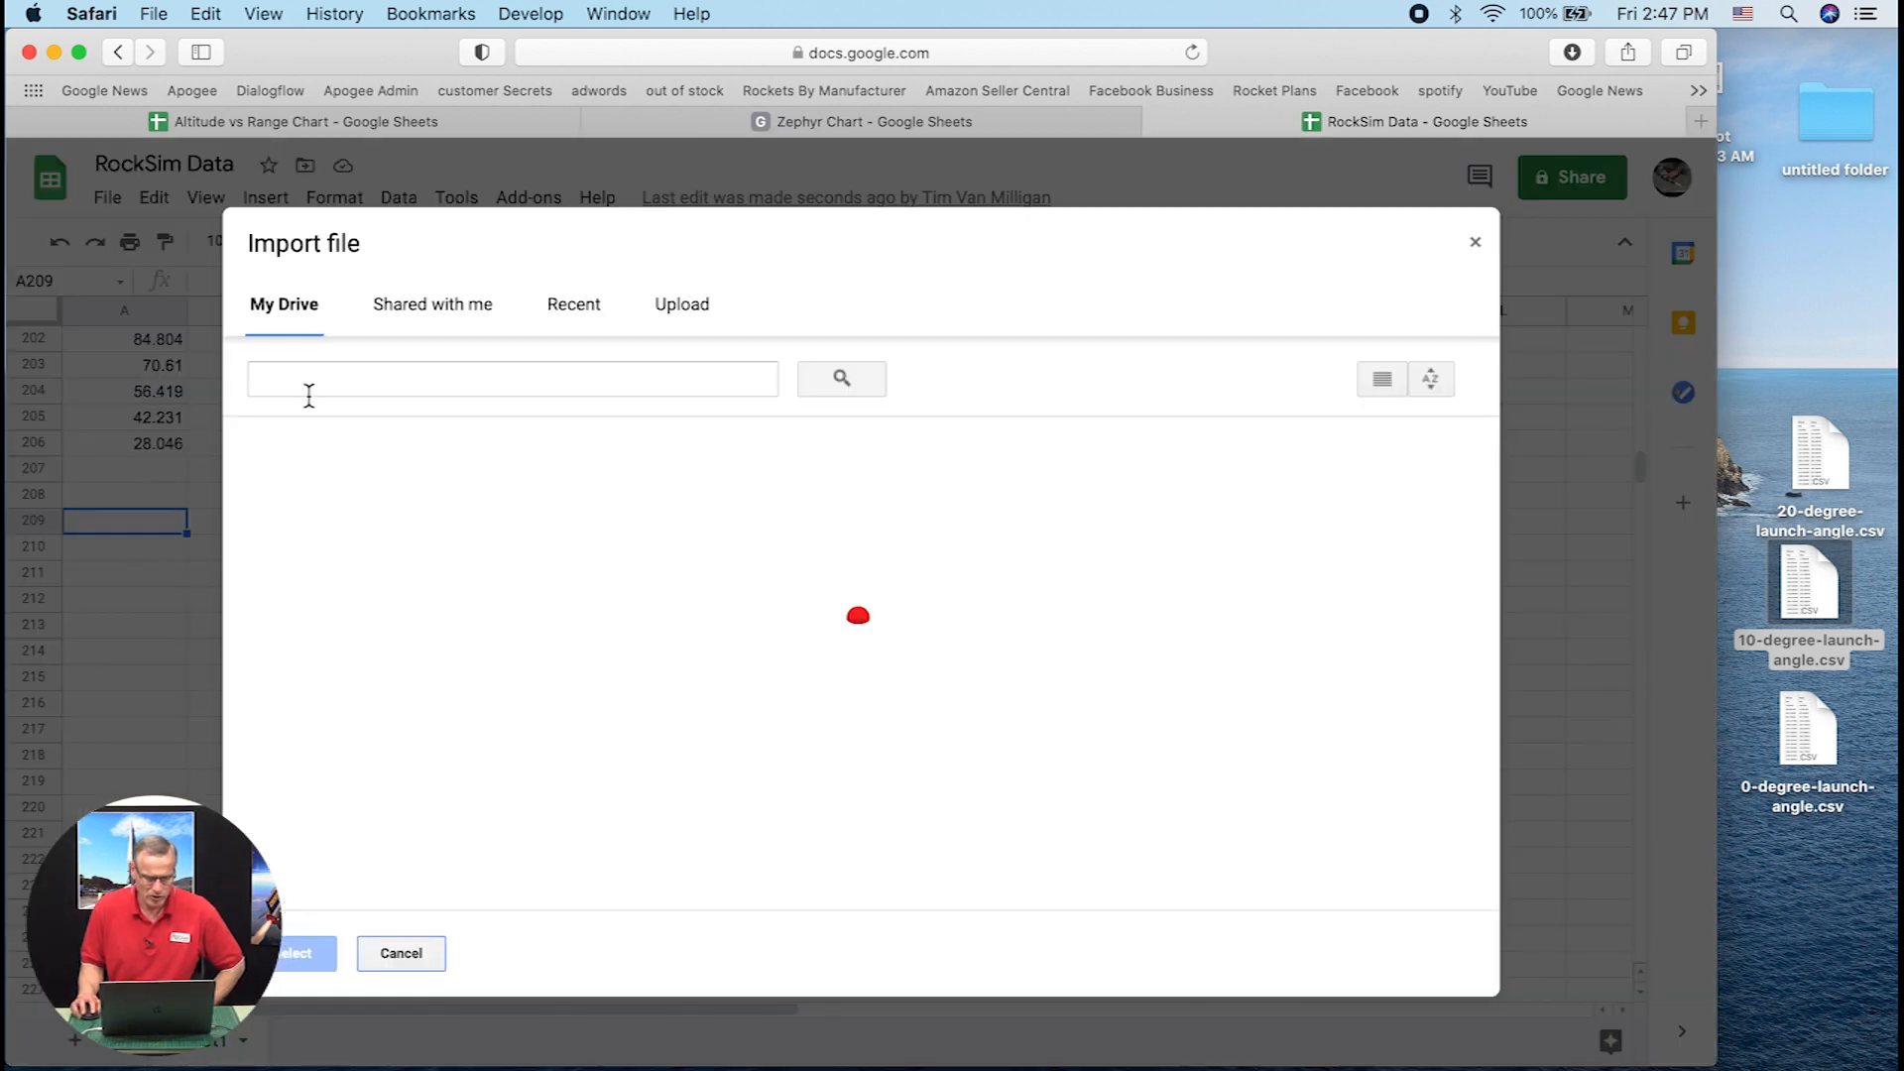
pyautogui.click(680, 306)
pyautogui.moveTo(1817, 458); pyautogui.dragTo(853, 591)
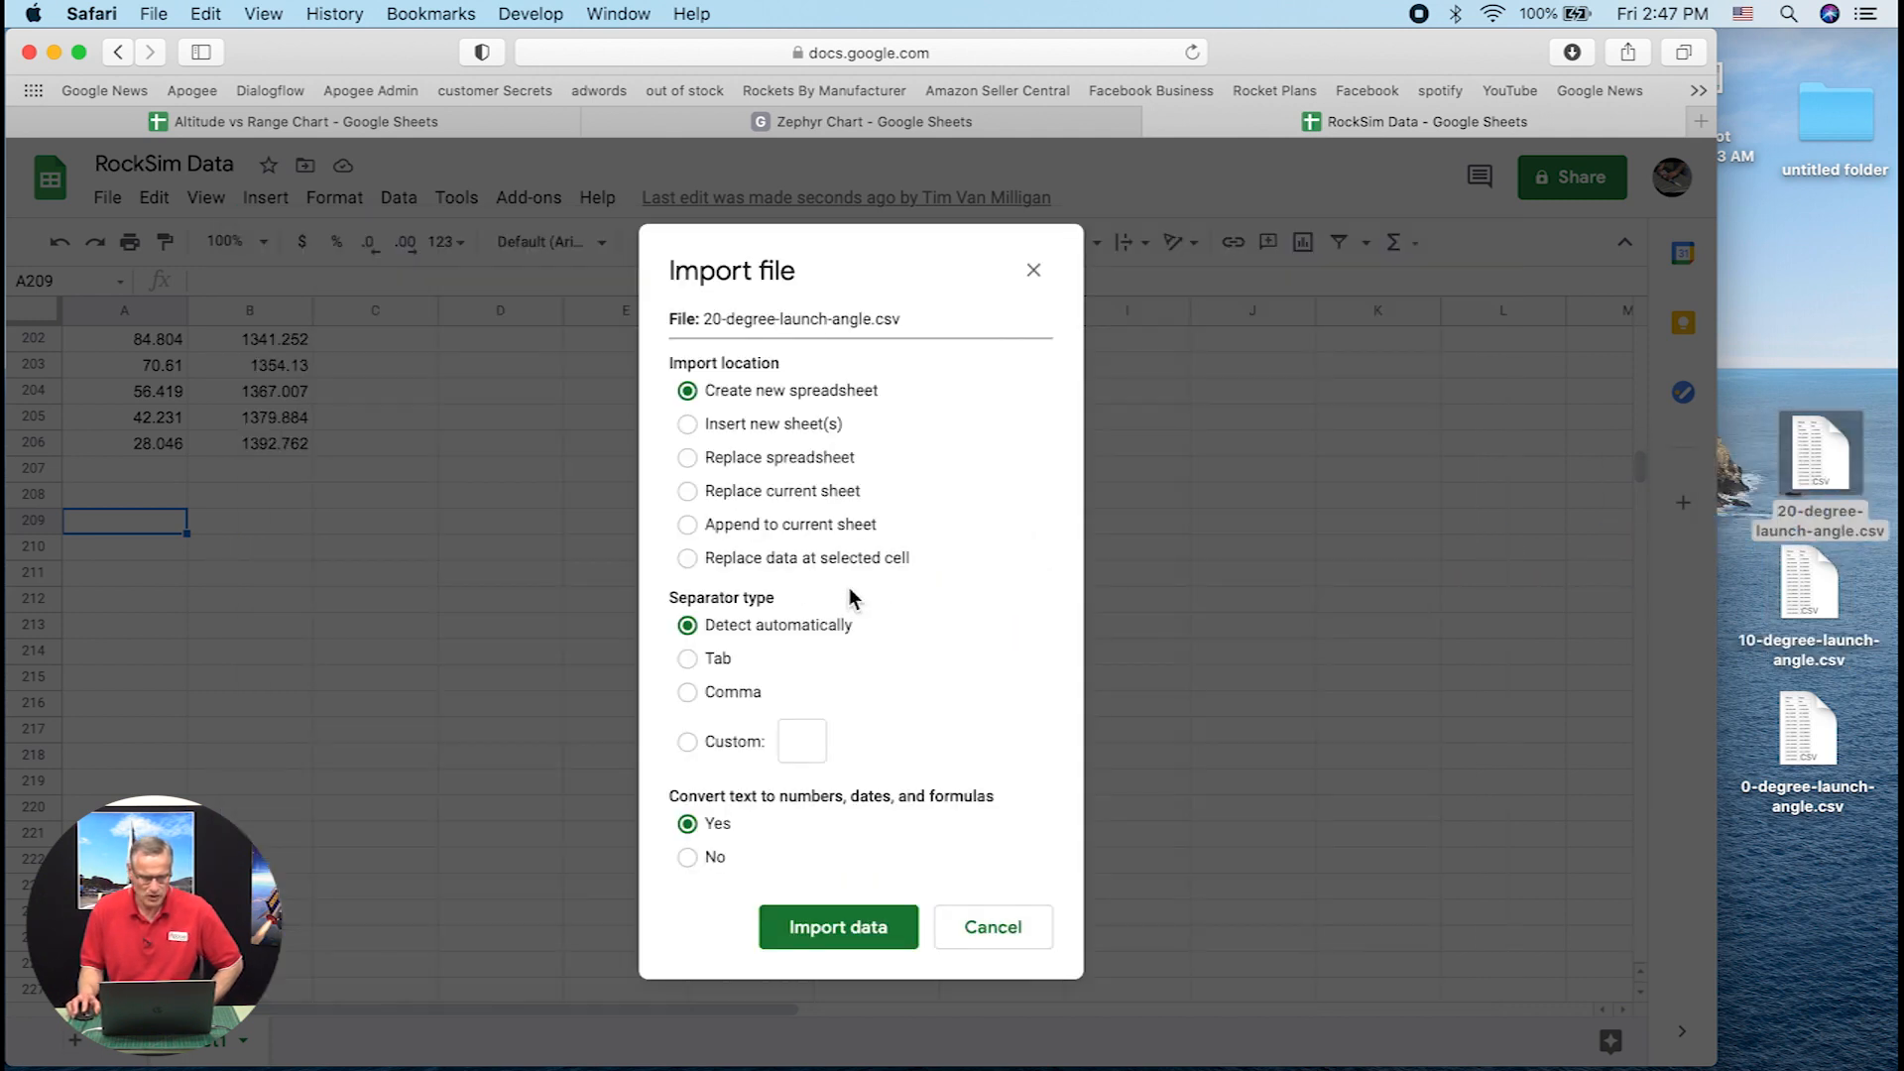
pyautogui.click(688, 557)
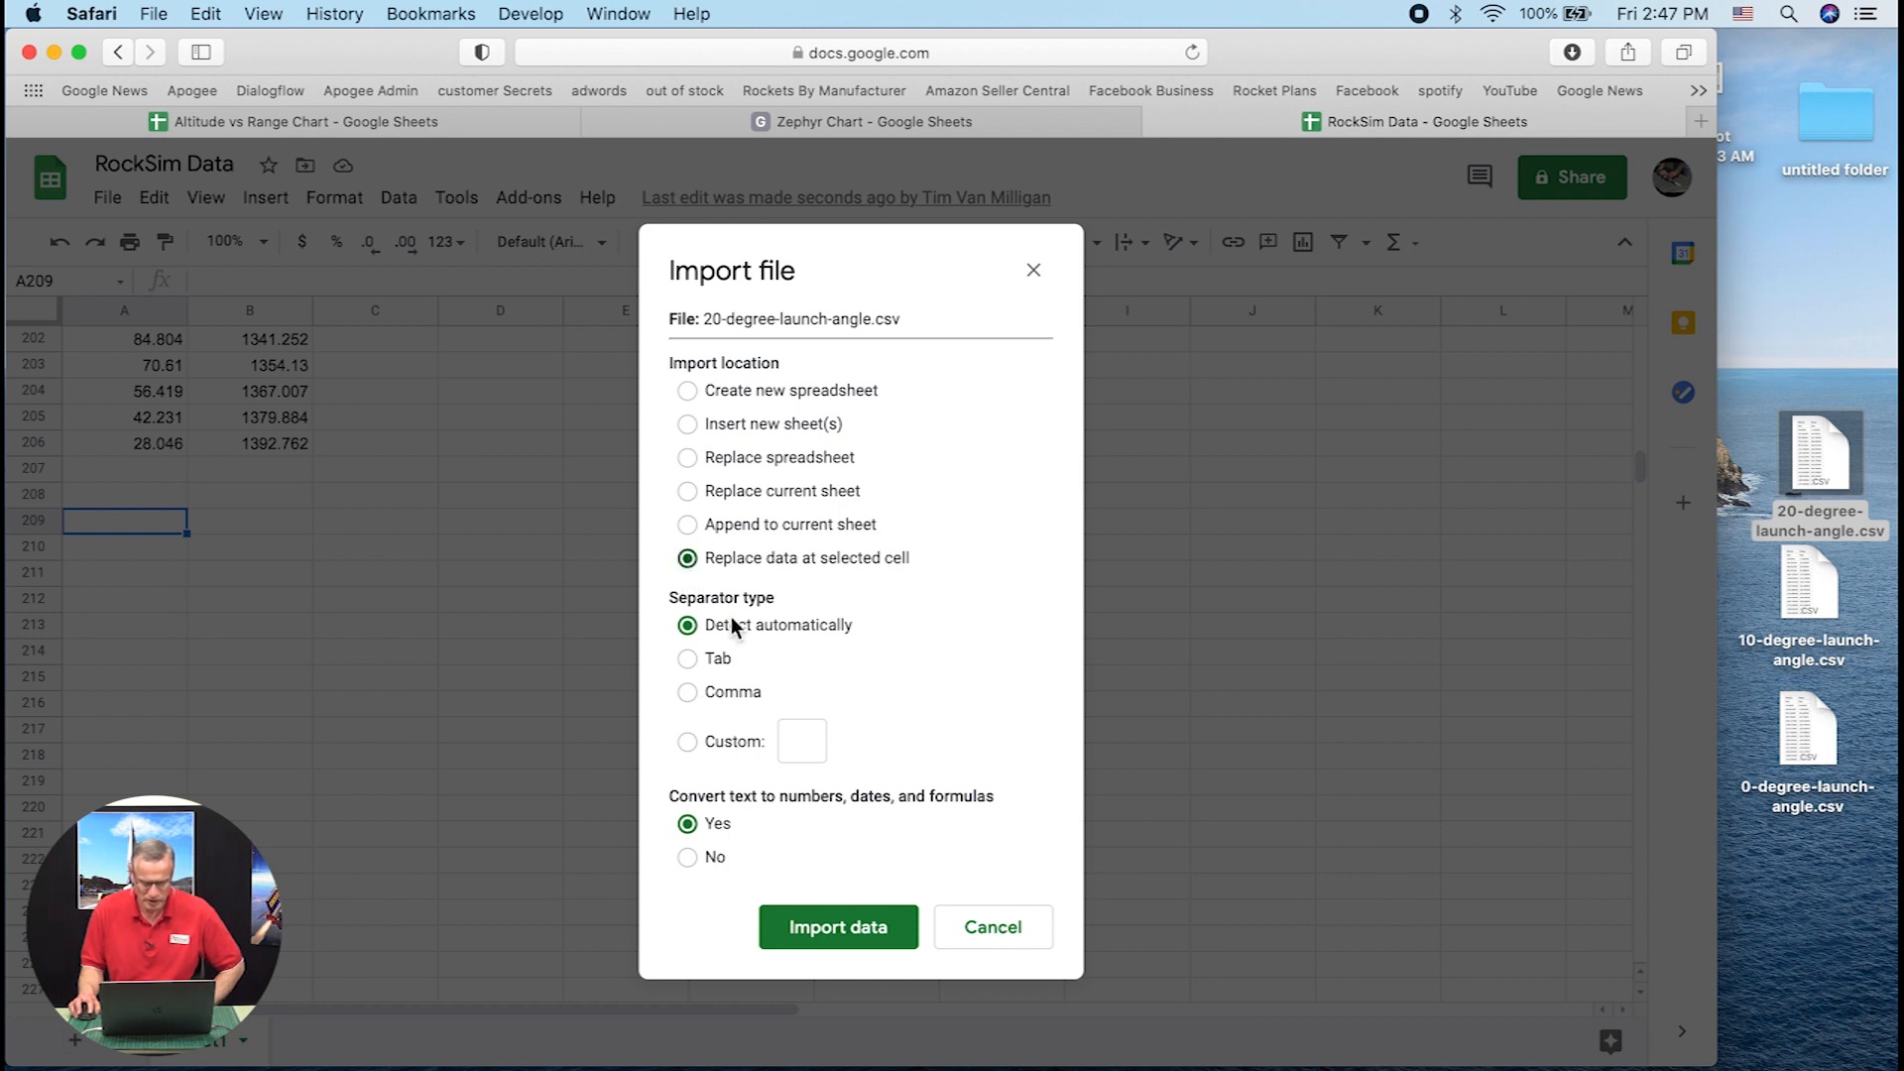
pyautogui.click(861, 929)
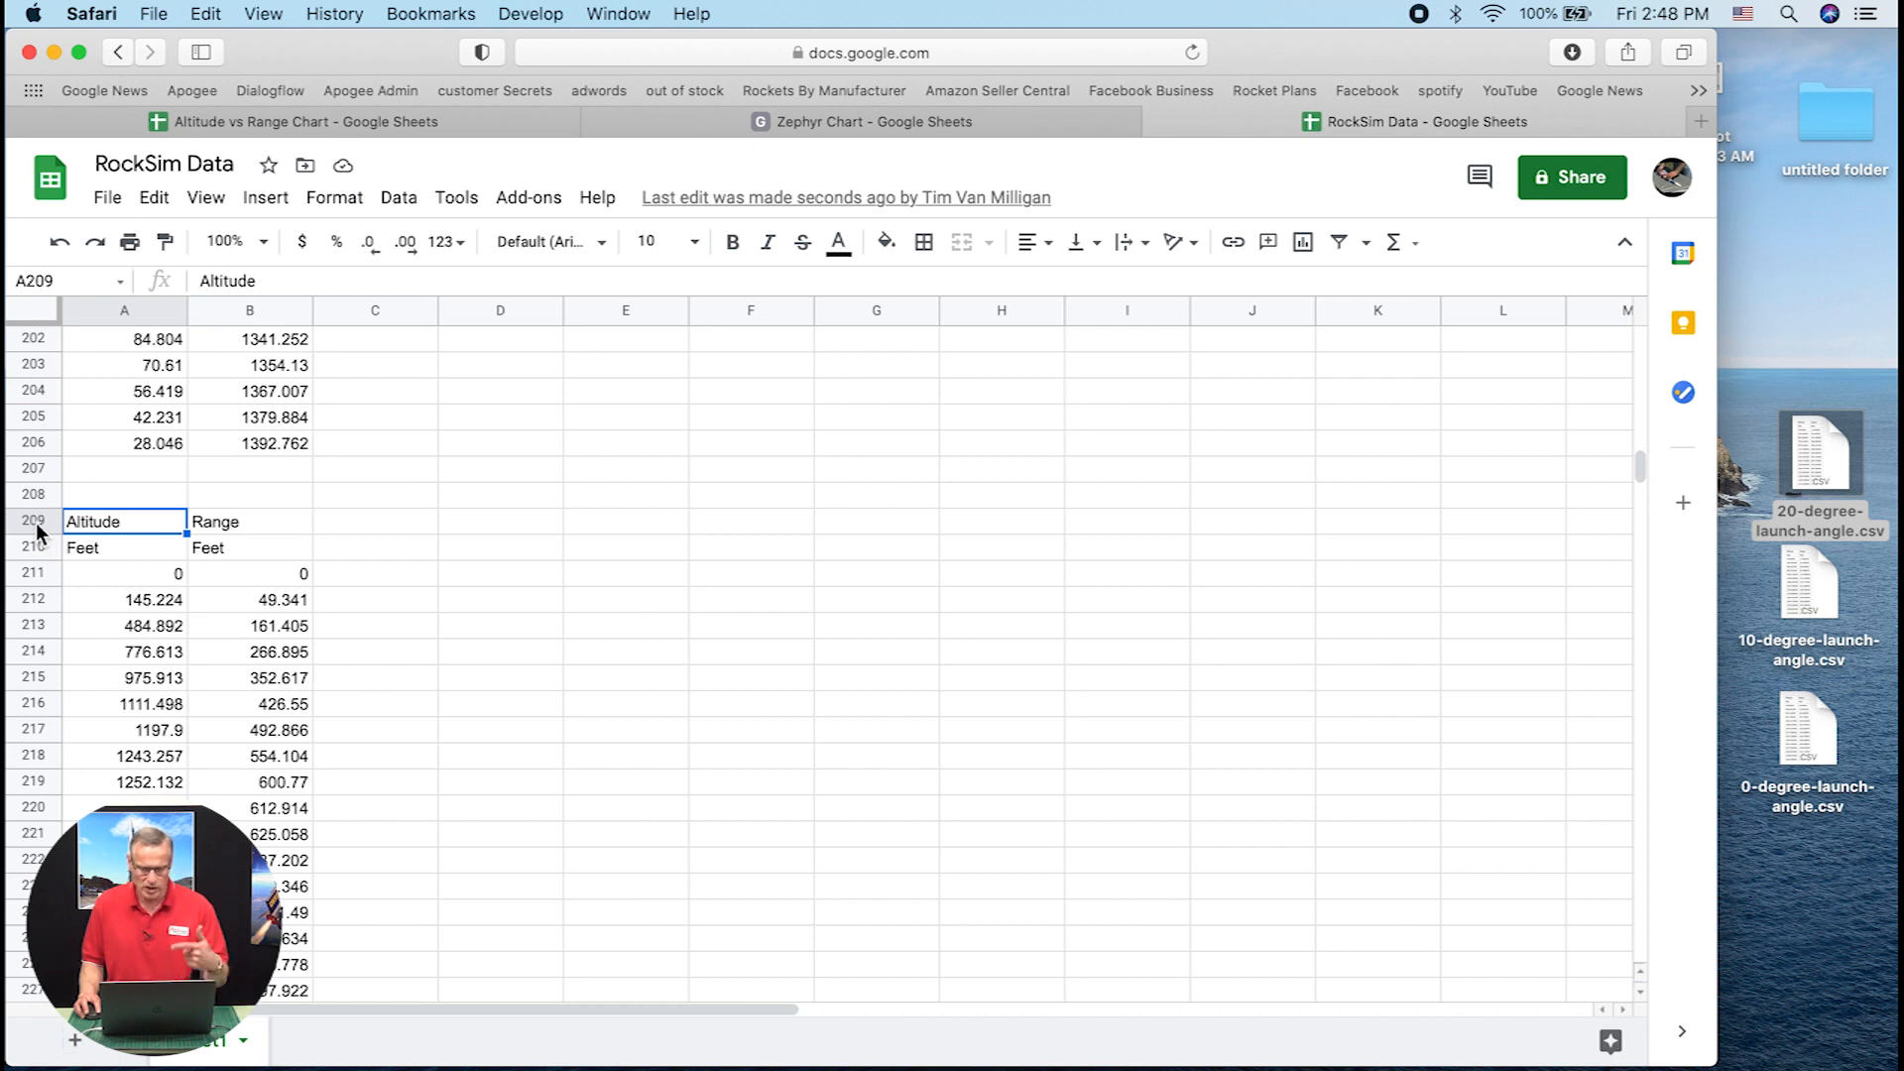
# Delete header rows 209–210 above the 20-degree data
pyautogui.moveTo(35, 533); pyautogui.dragTo(40, 549)
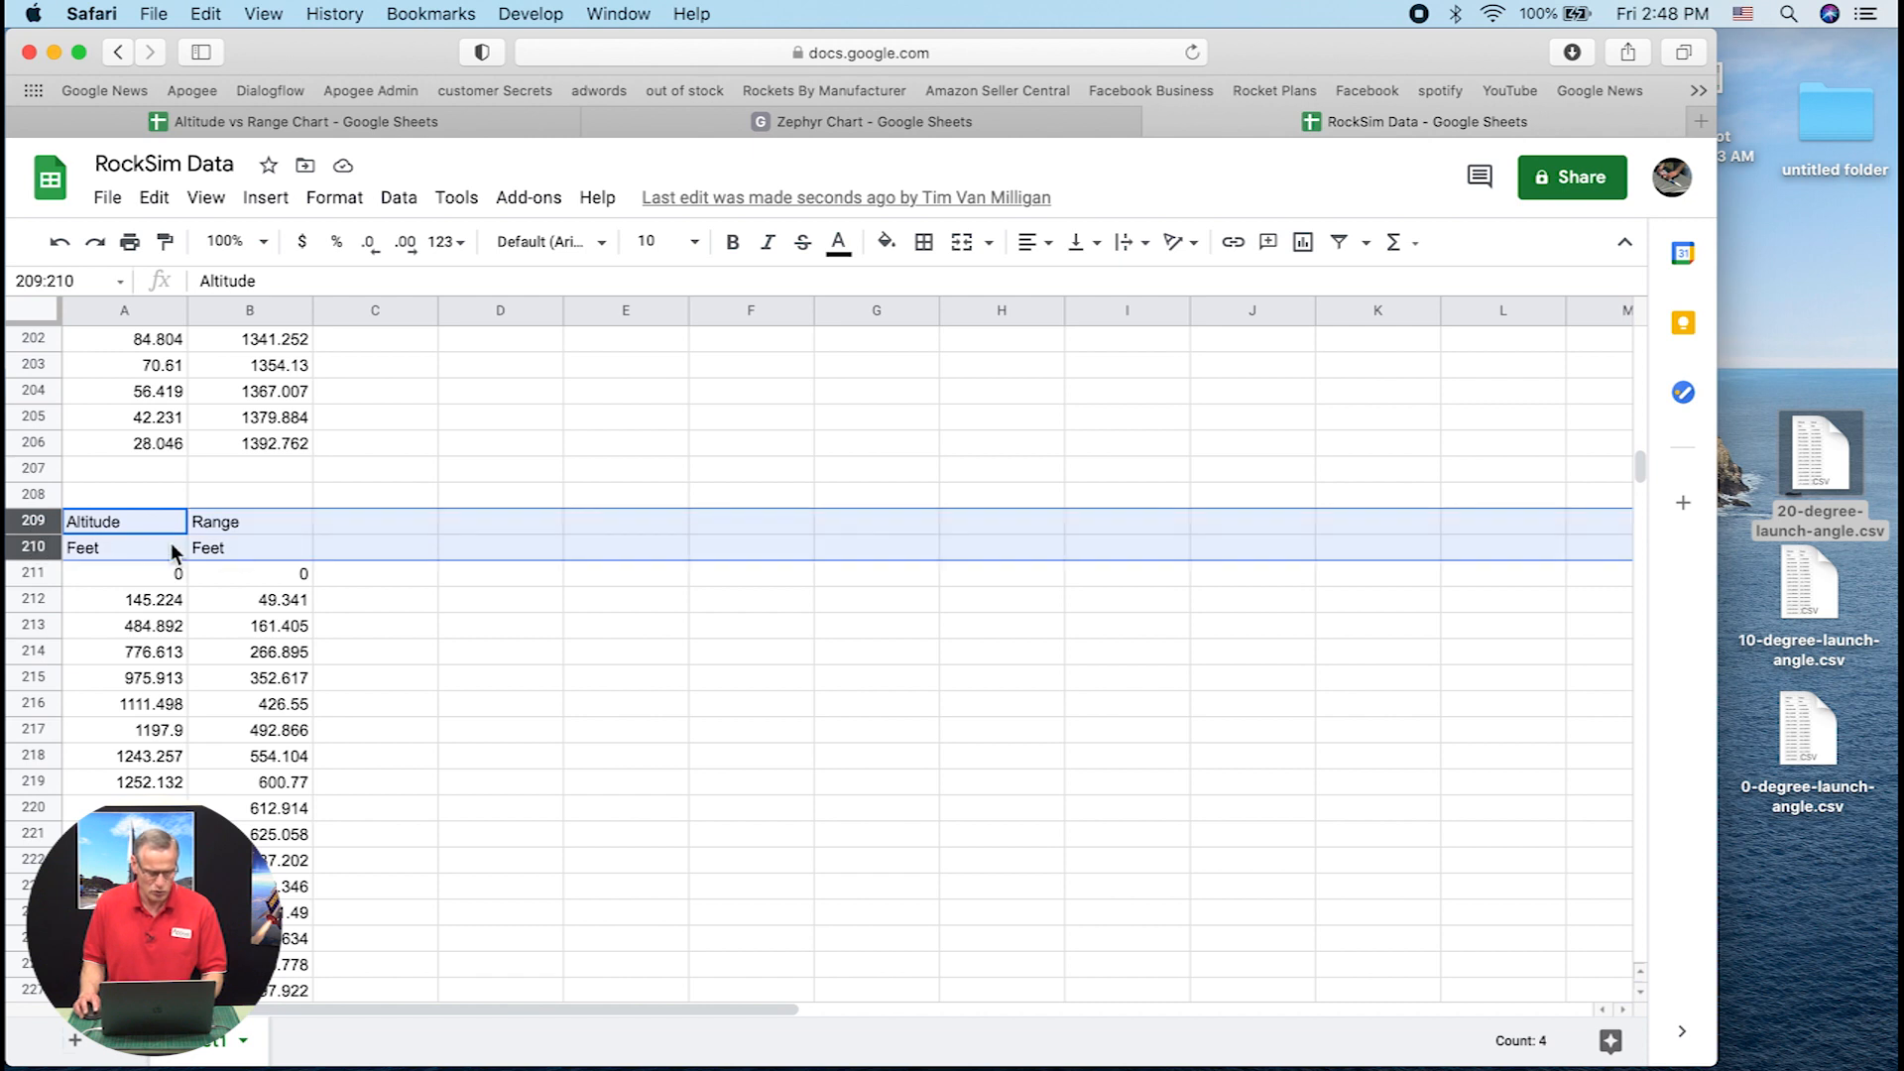
pyautogui.rightClick(206, 550)
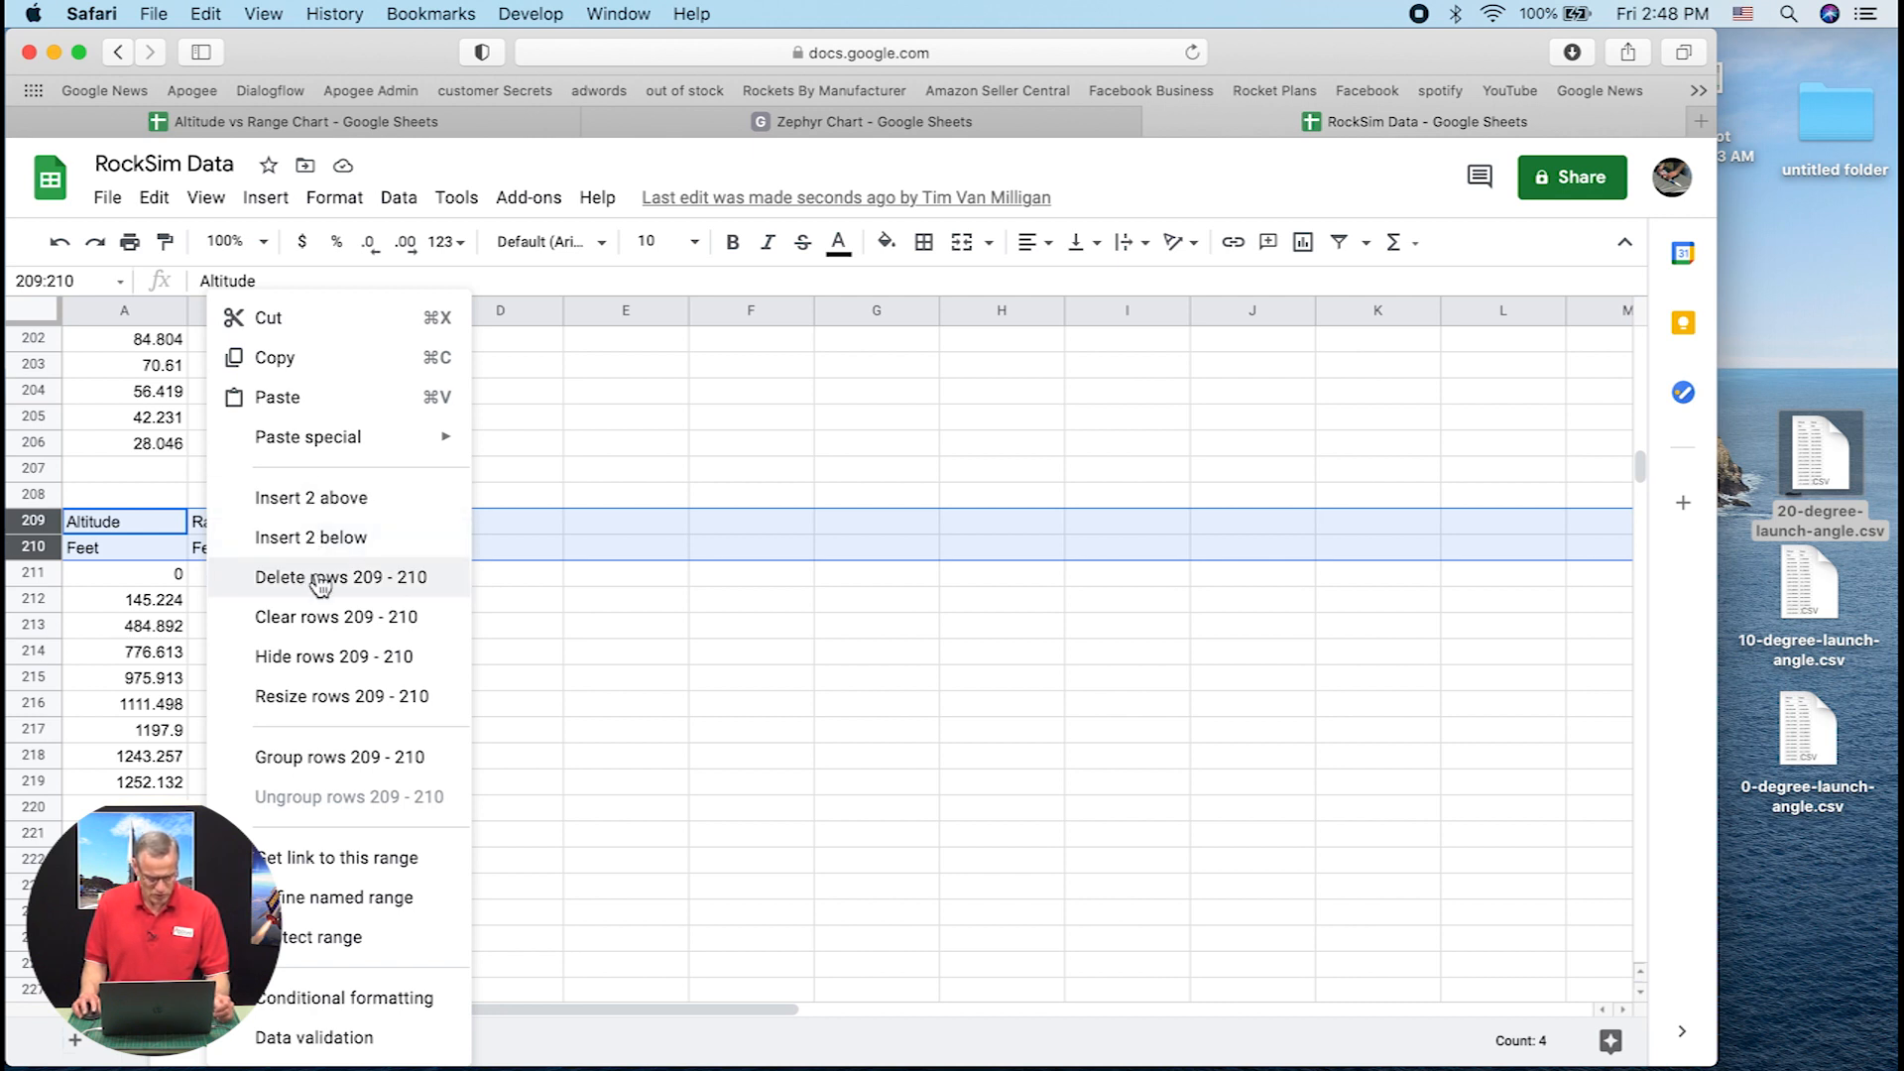
pyautogui.click(391, 583)
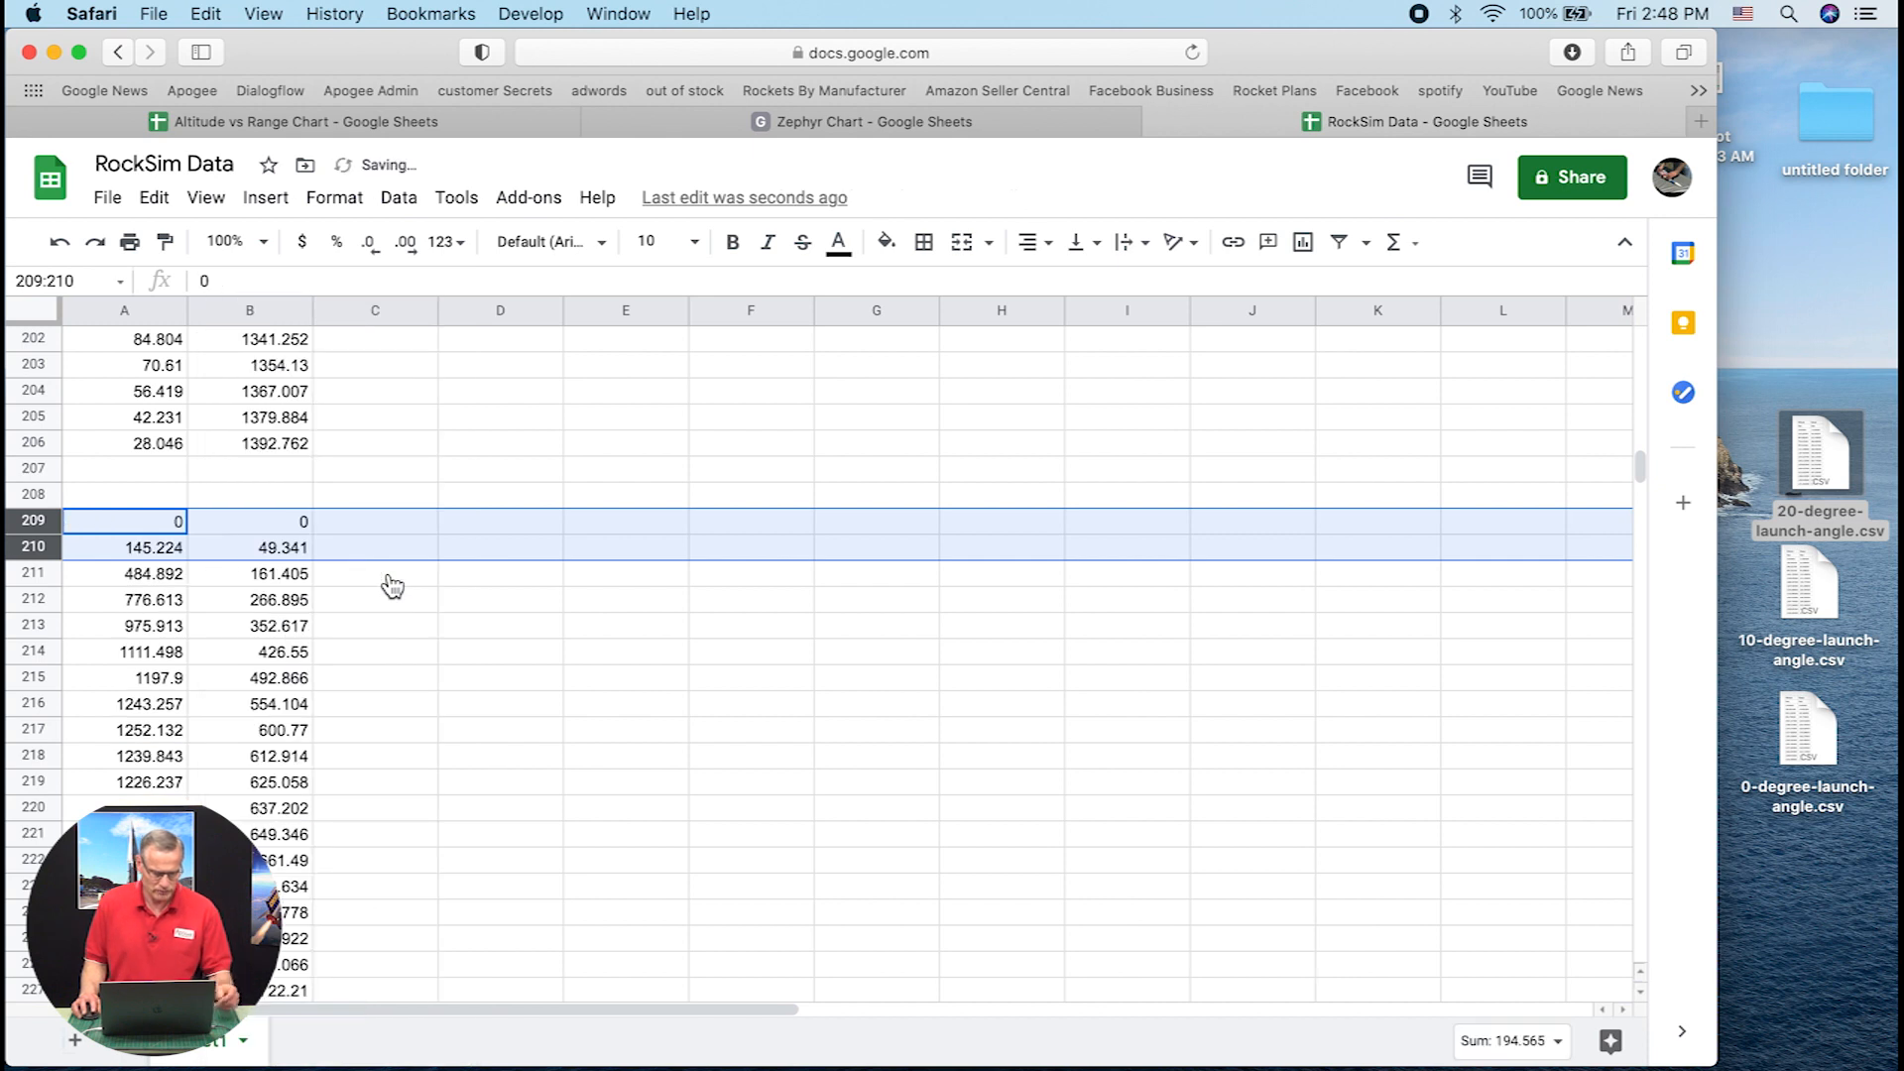
# Delete header rows 105–106 above the 10-degree data
pyautogui.scroll(7, 484, 527)
pyautogui.scroll(20, 416, 555)
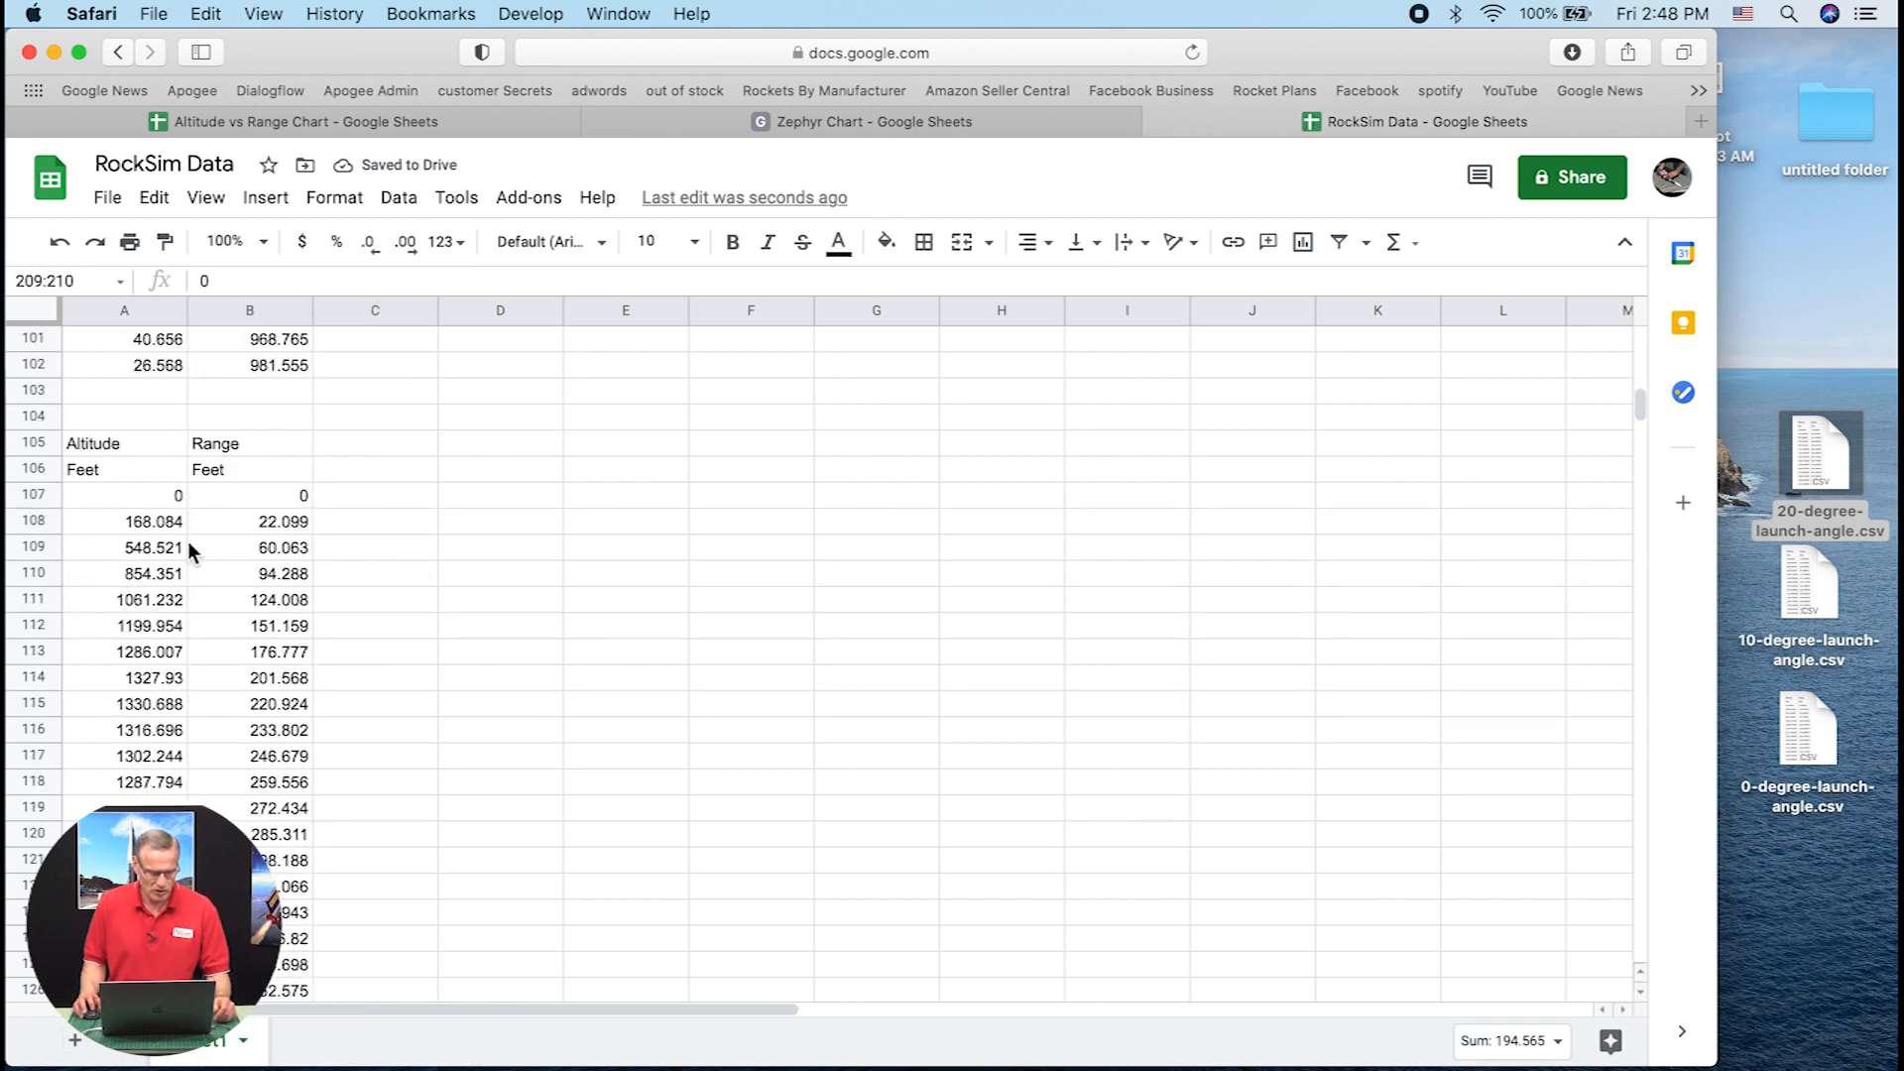
pyautogui.moveTo(40, 443); pyautogui.dragTo(40, 472)
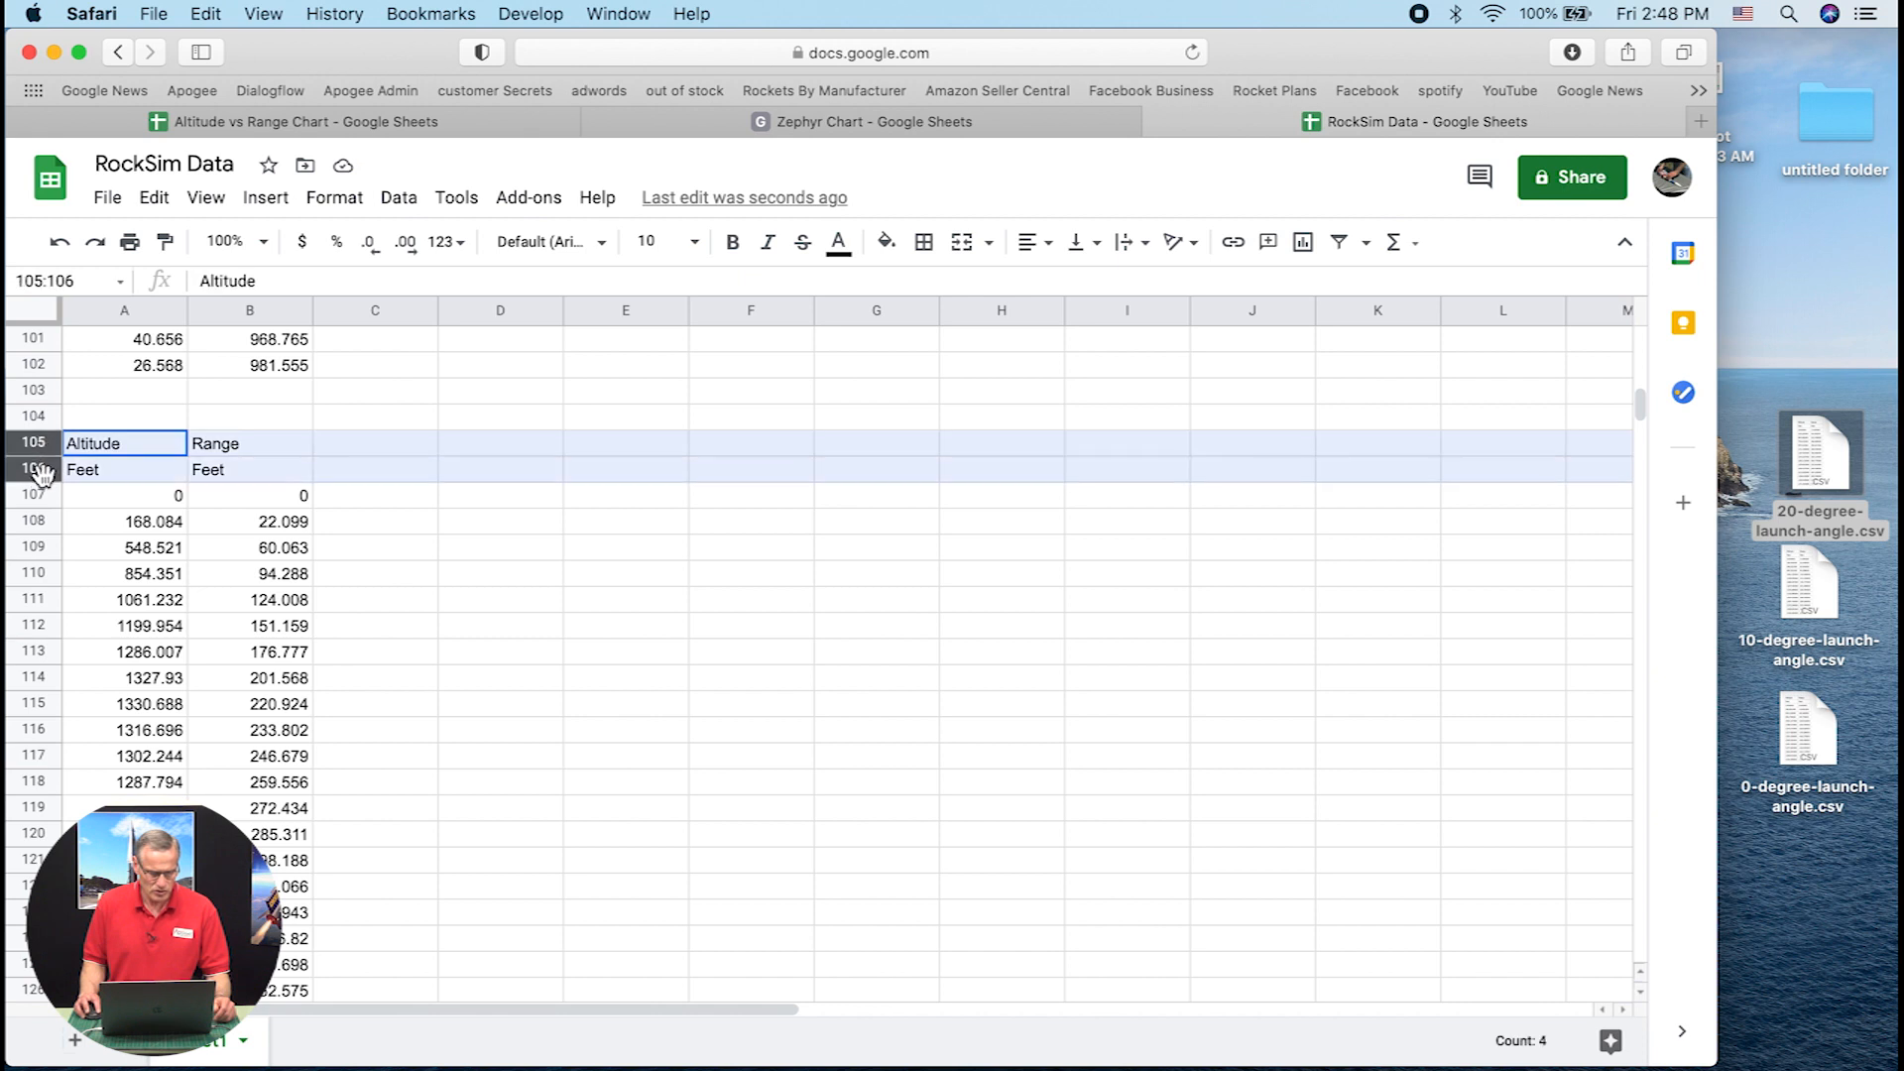
pyautogui.rightClick(286, 444)
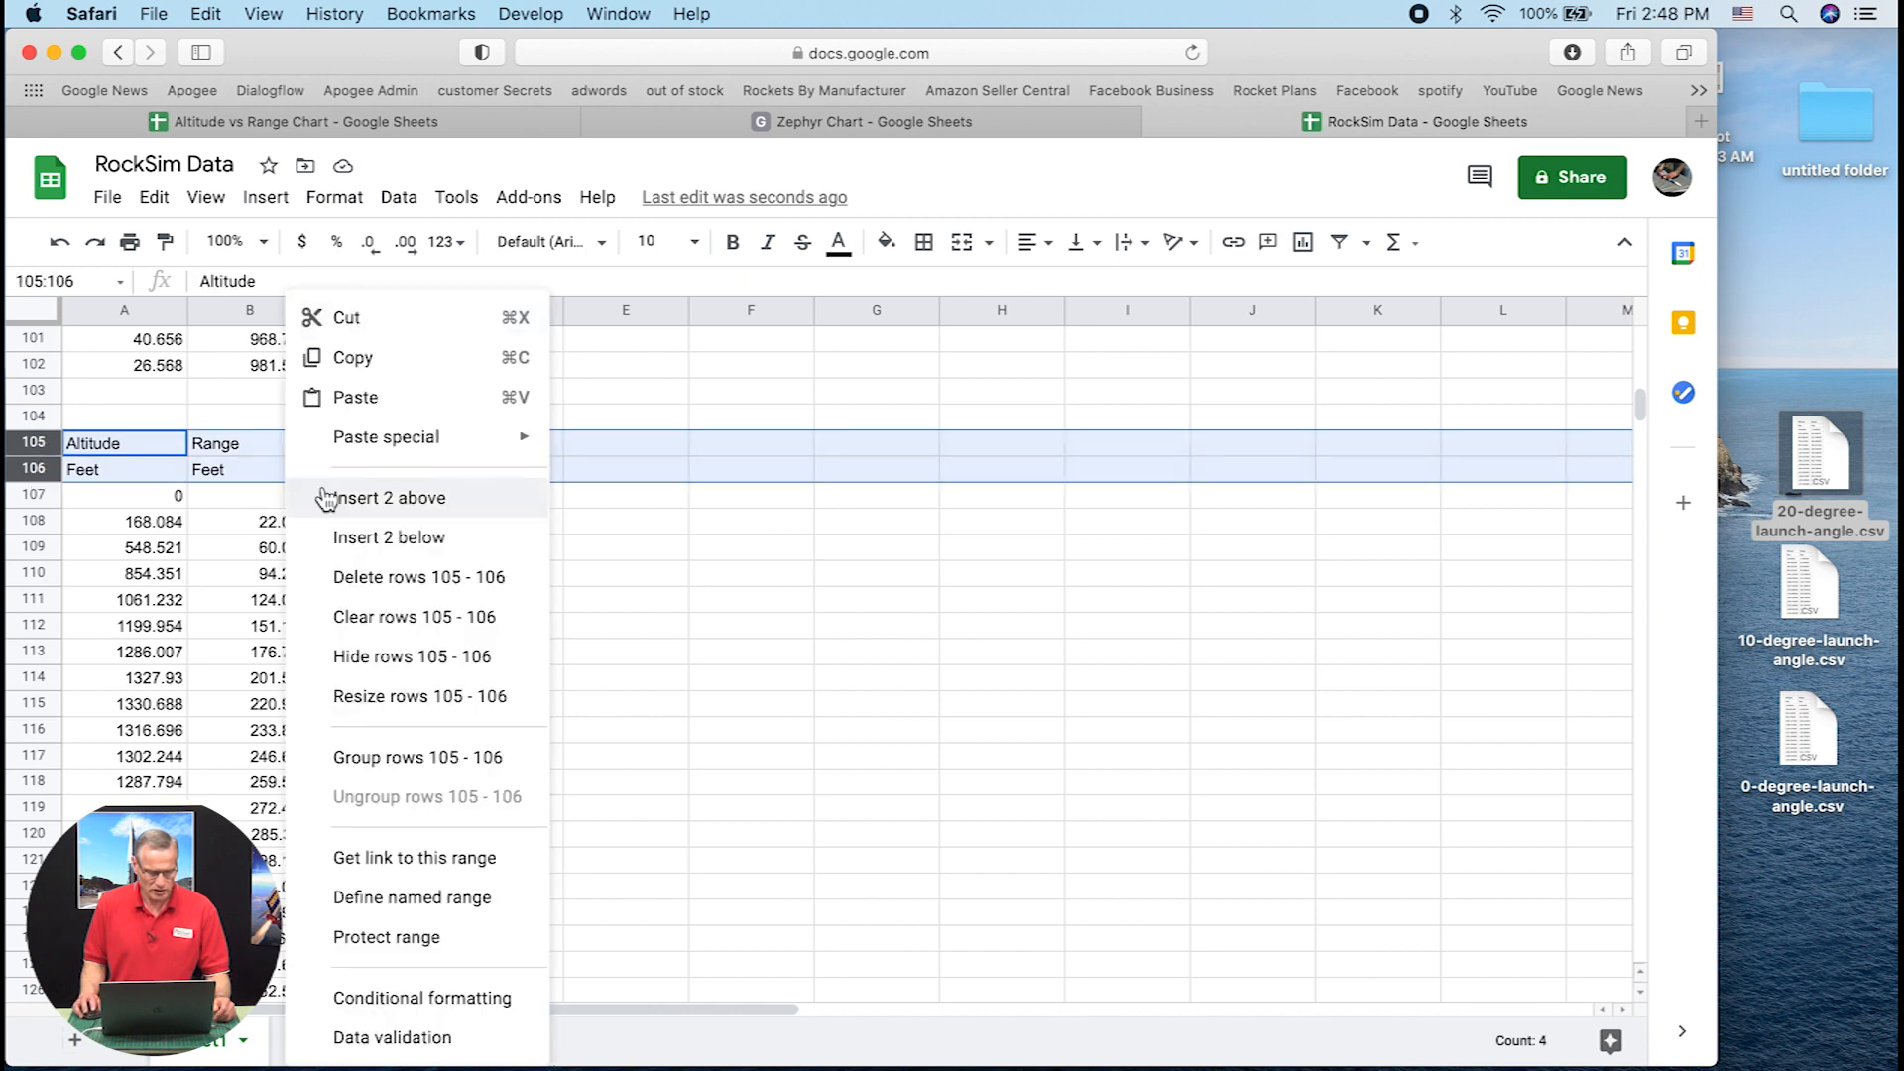
pyautogui.click(363, 577)
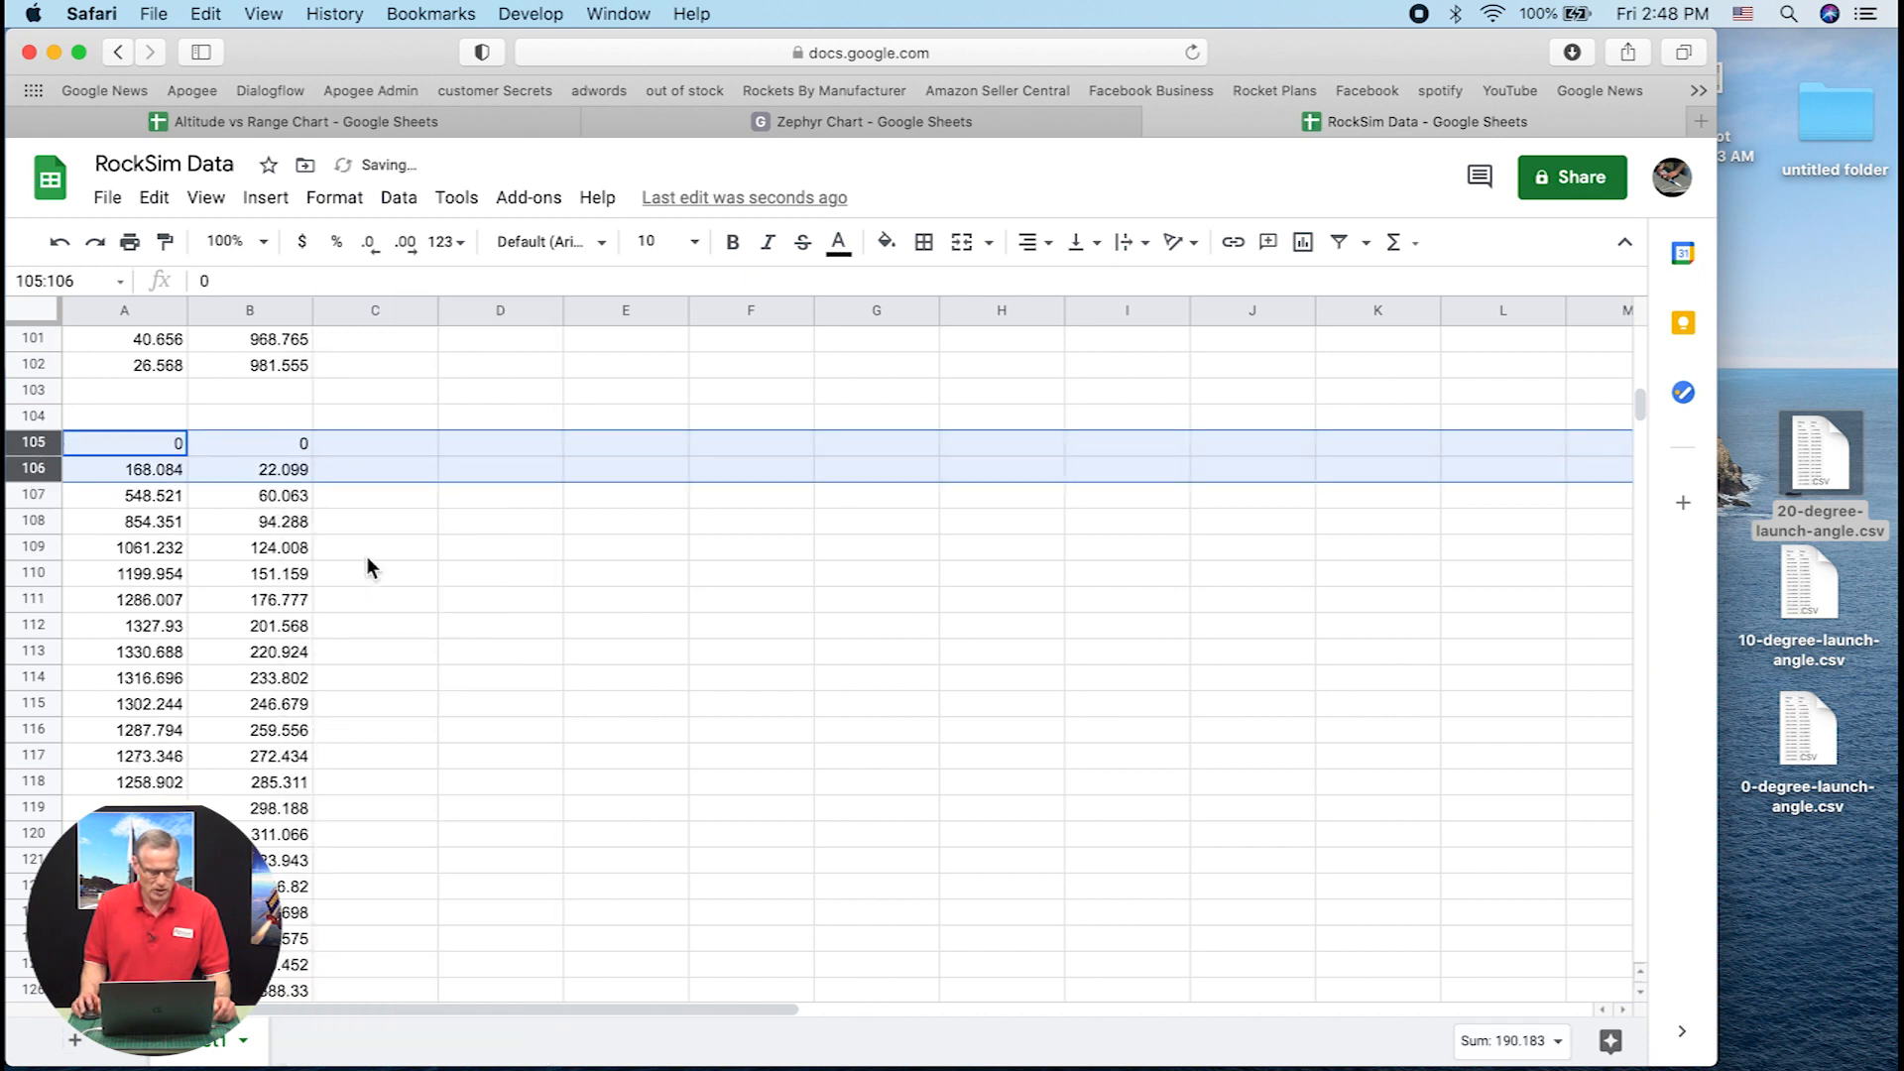
# Copy the entire Altitude column A and paste it into column C starting at C1
pyautogui.scroll(20, 365, 556)
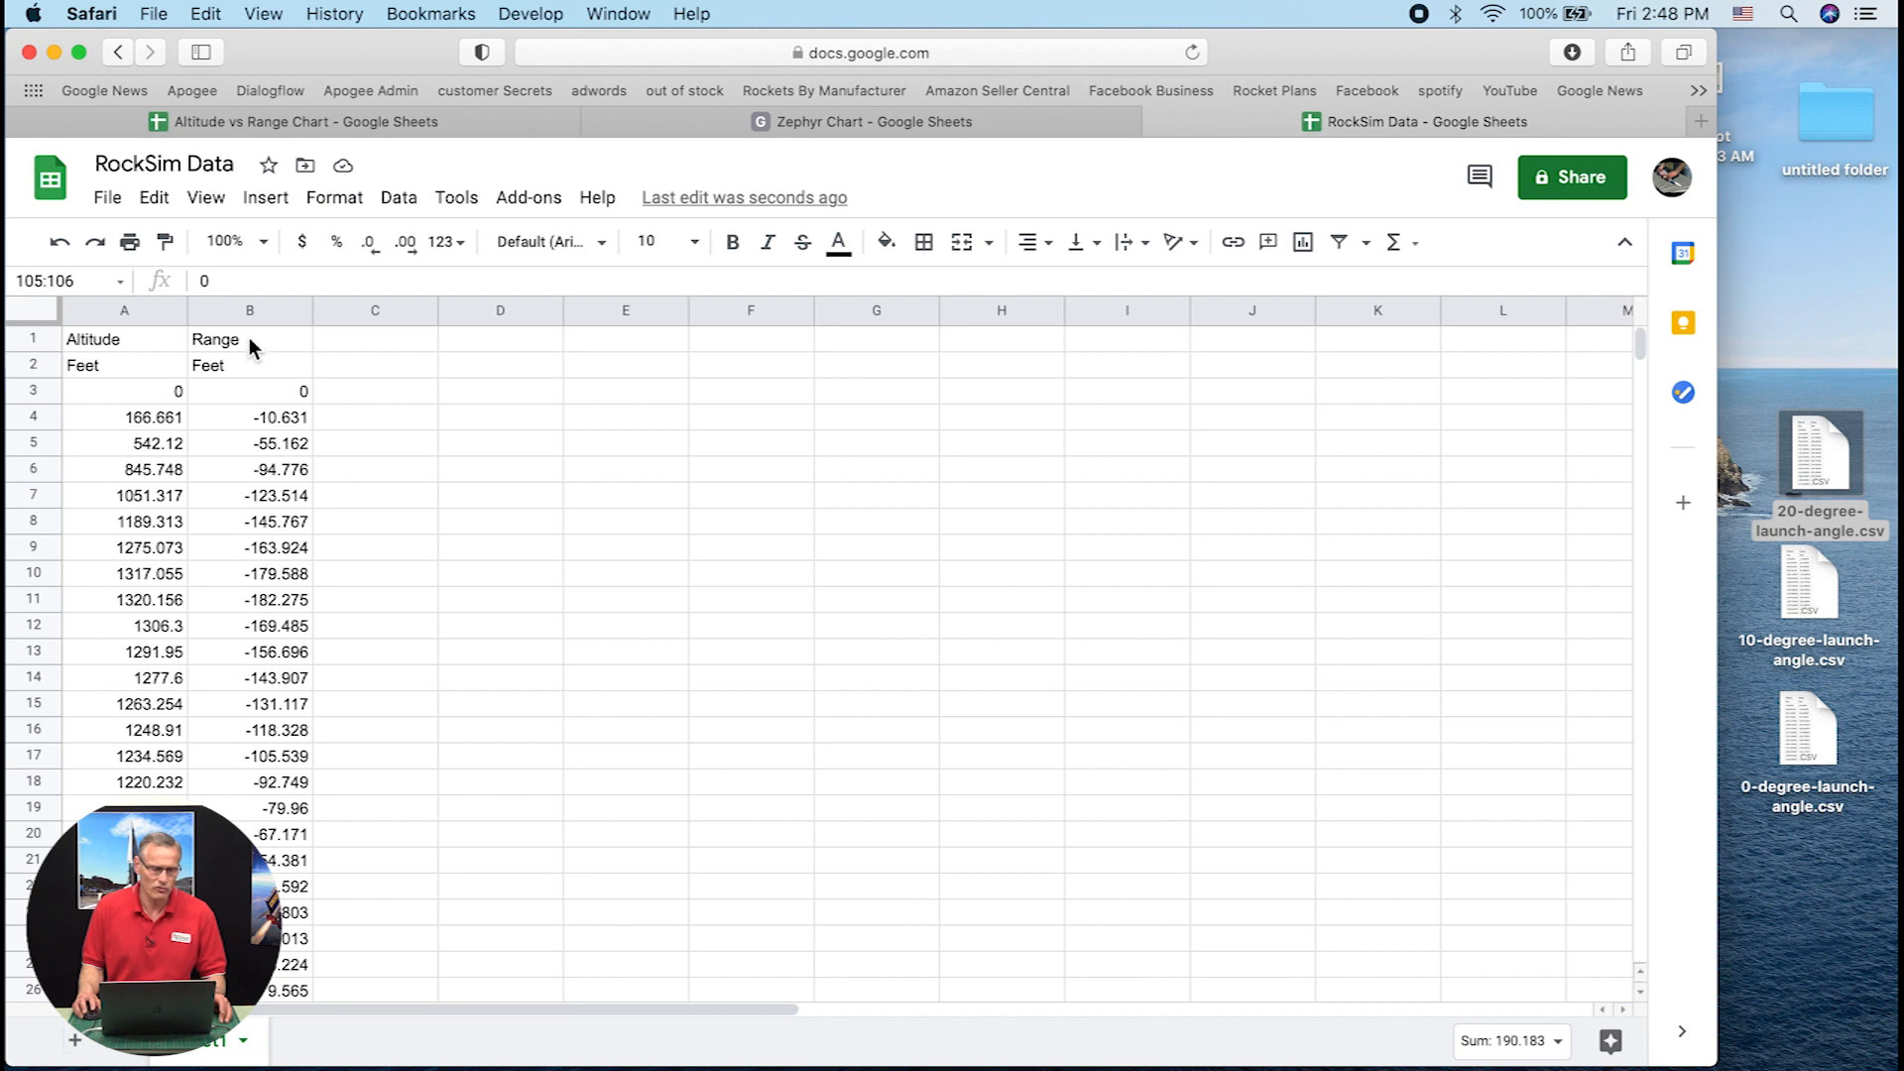
pyautogui.click(129, 311)
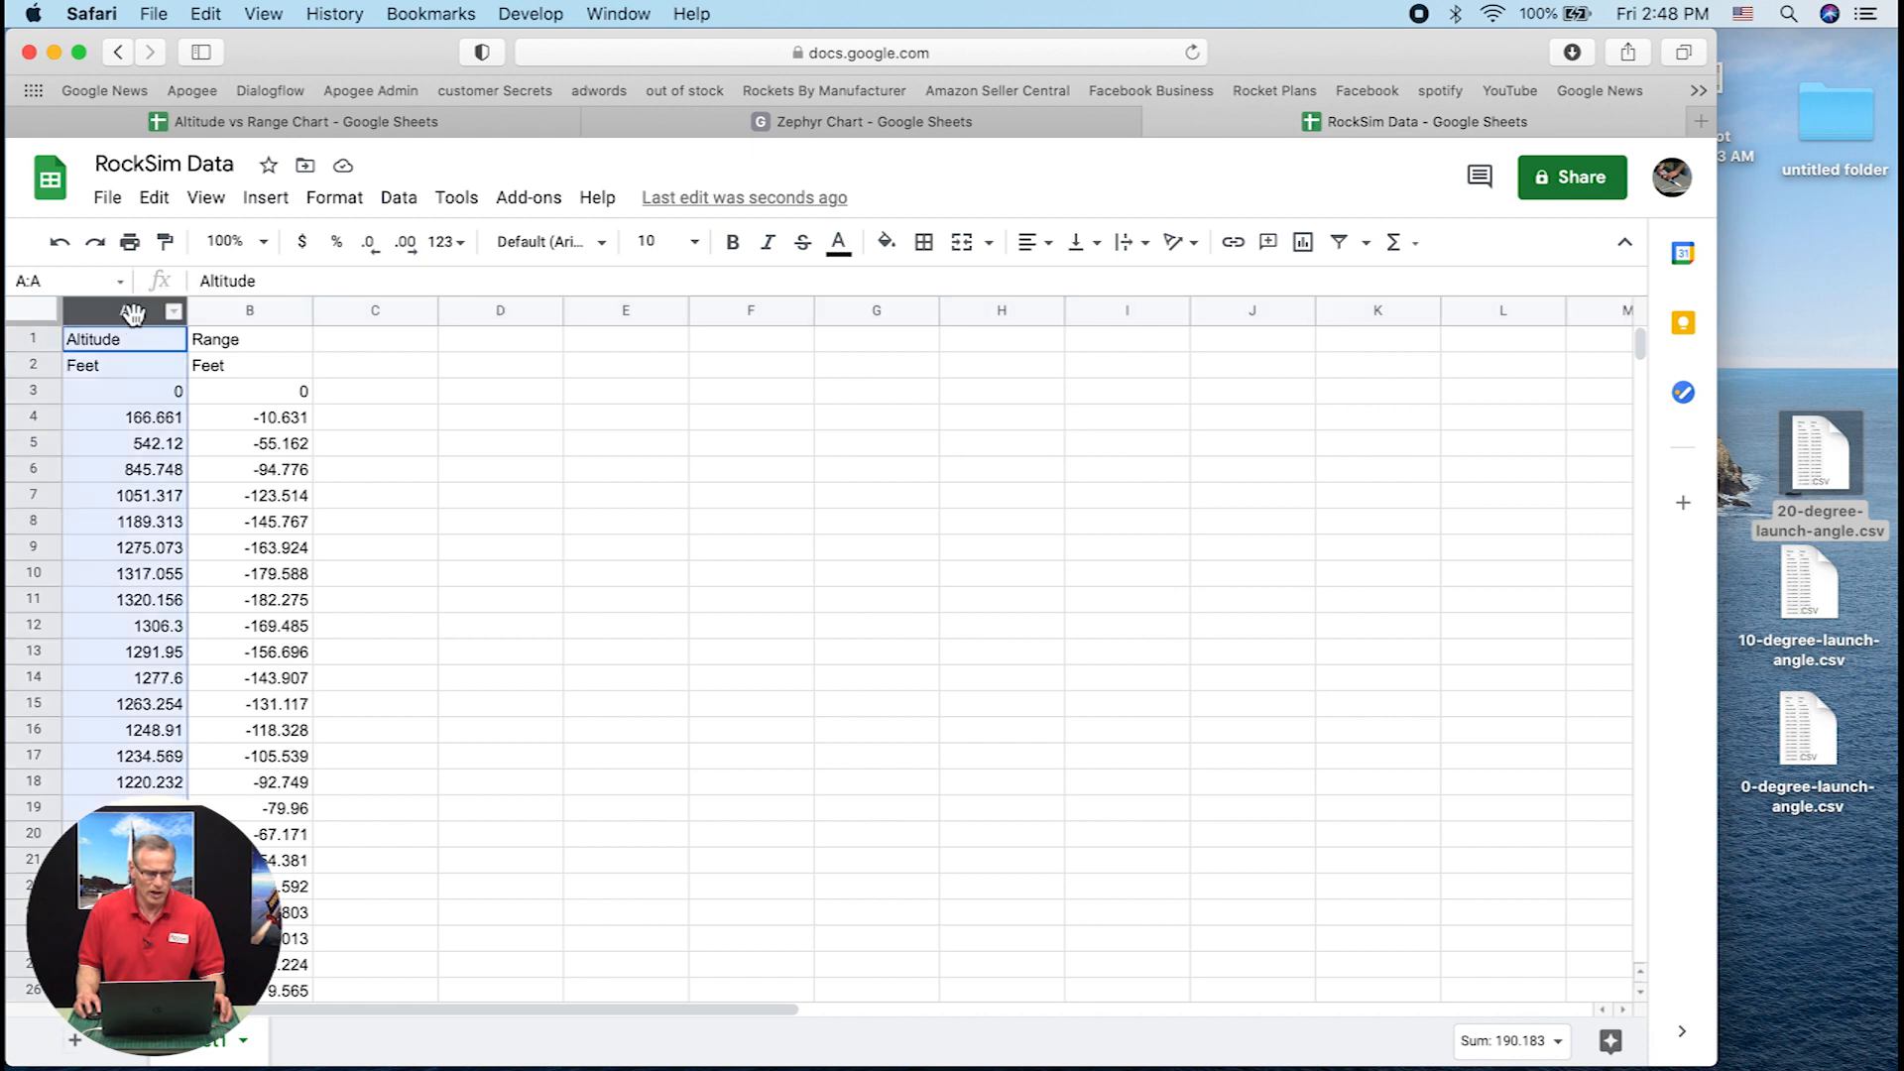
pyautogui.rightClick(132, 314)
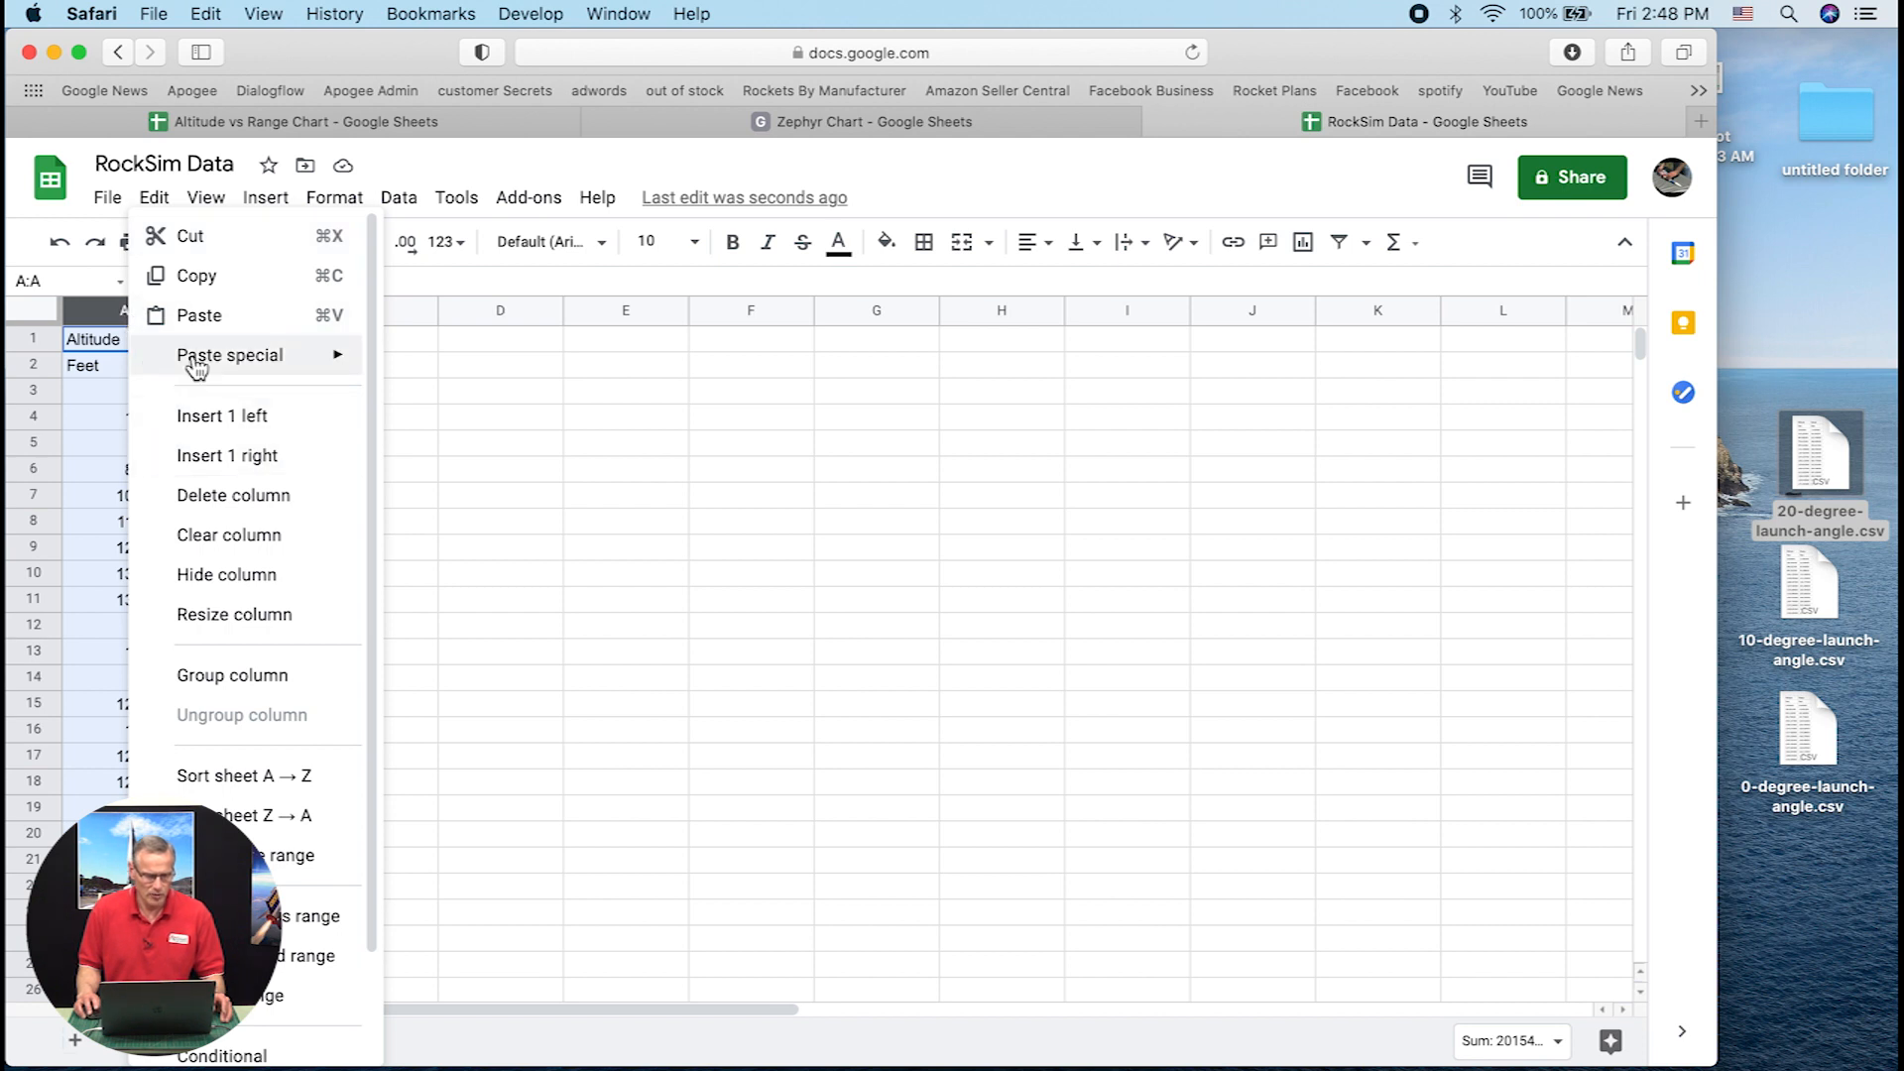
pyautogui.click(198, 276)
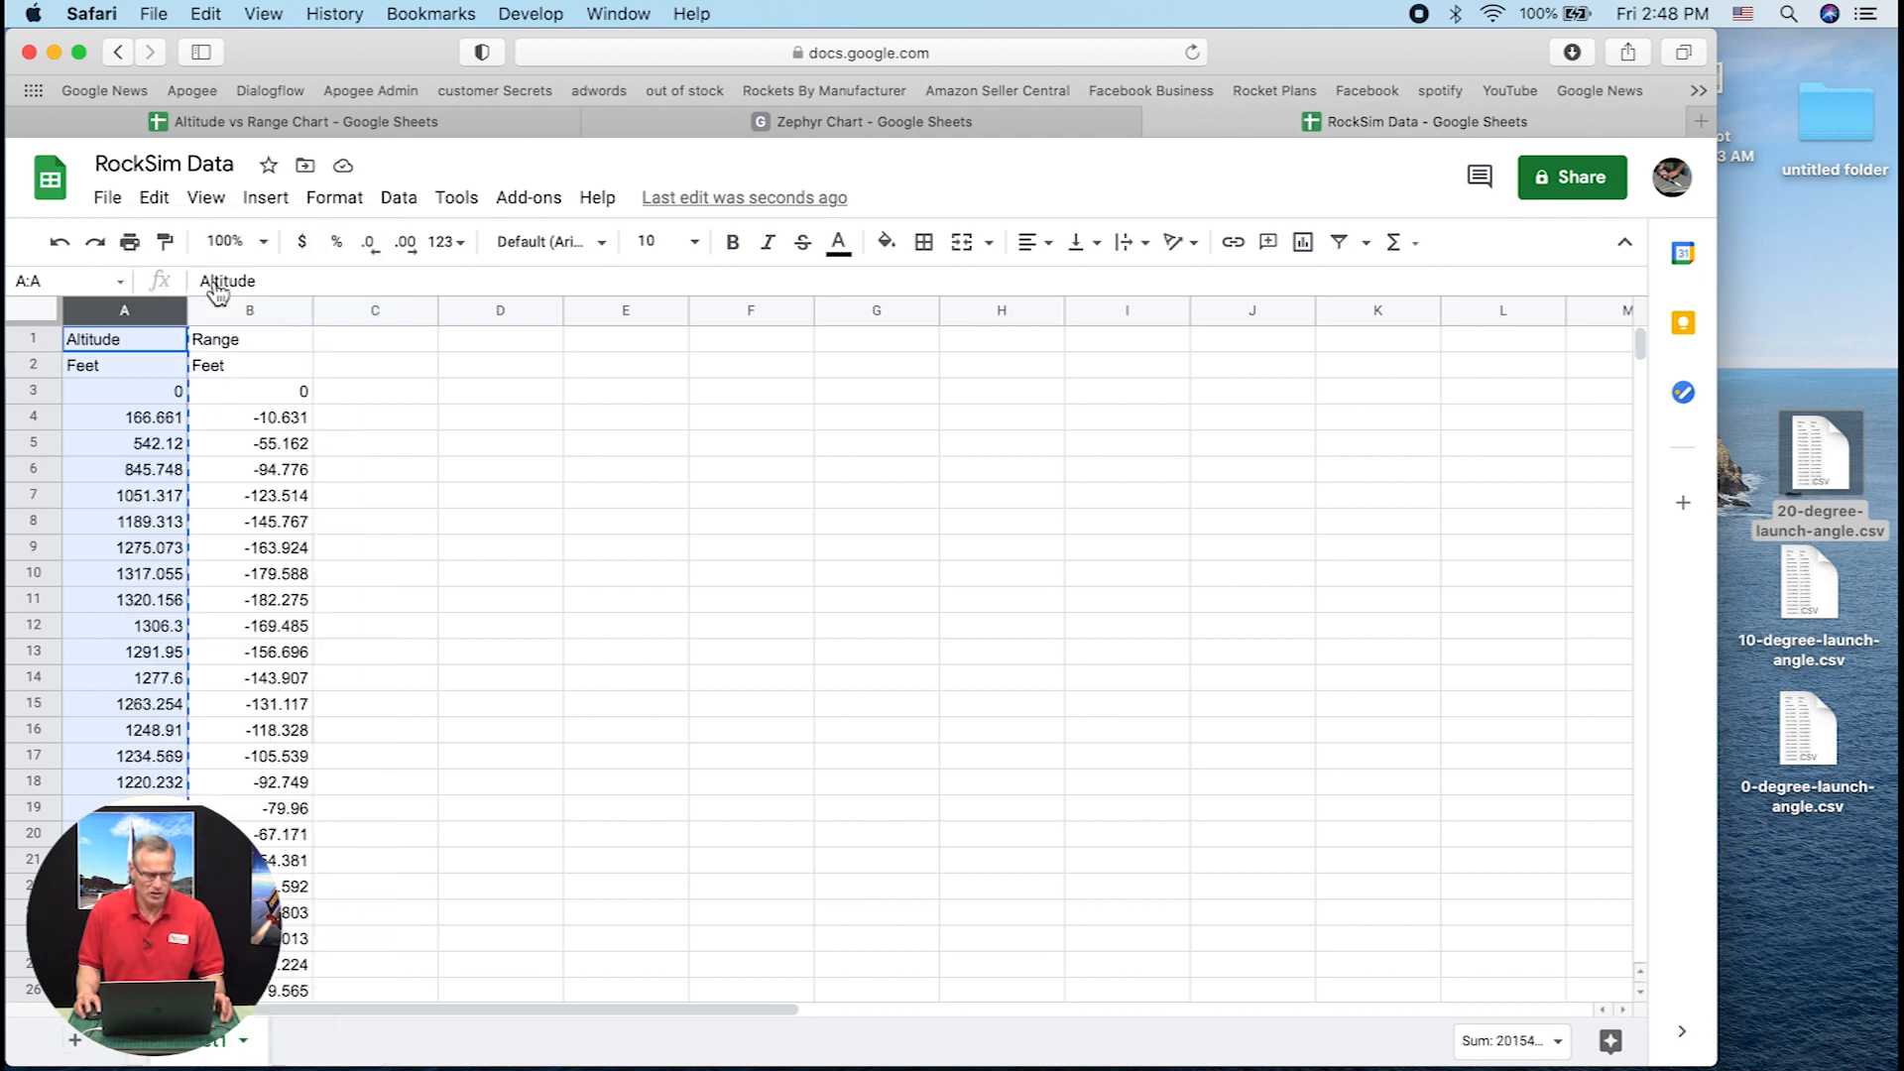
pyautogui.click(361, 336)
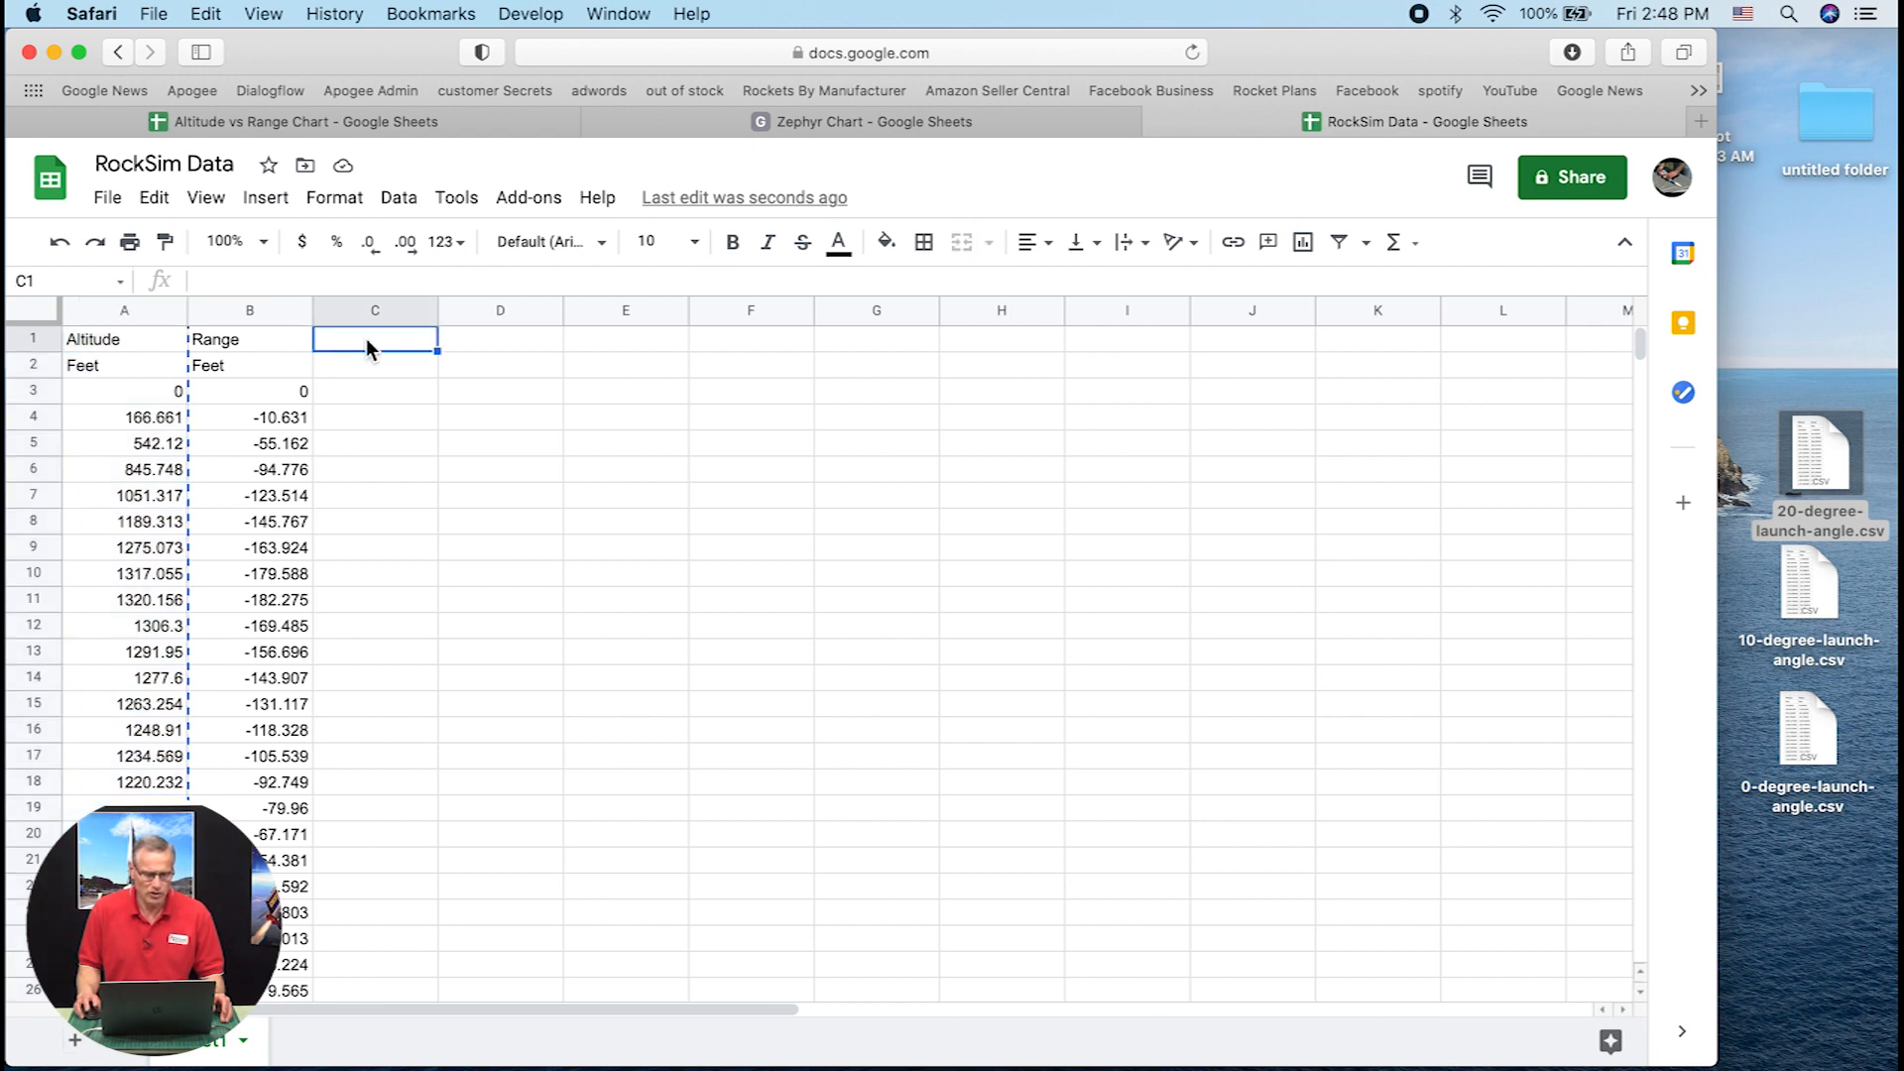
pyautogui.rightClick(366, 337)
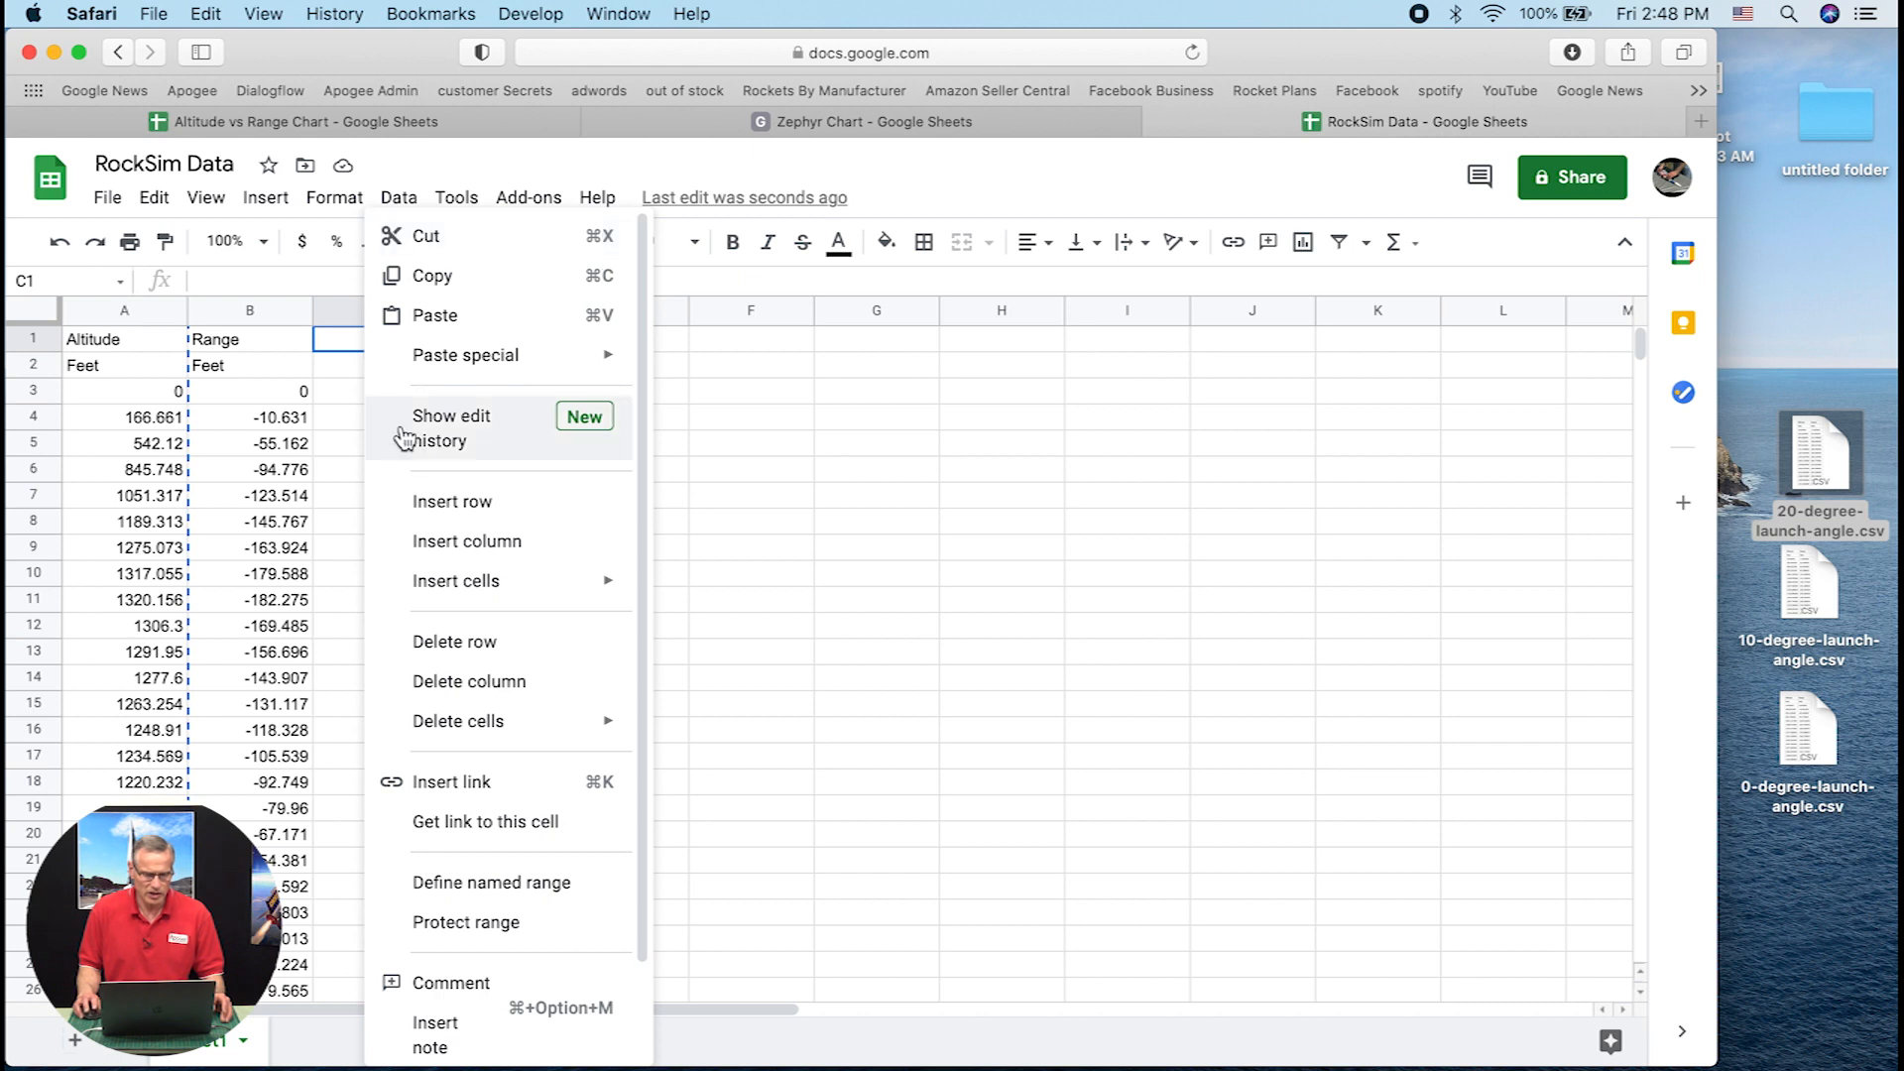
pyautogui.click(410, 313)
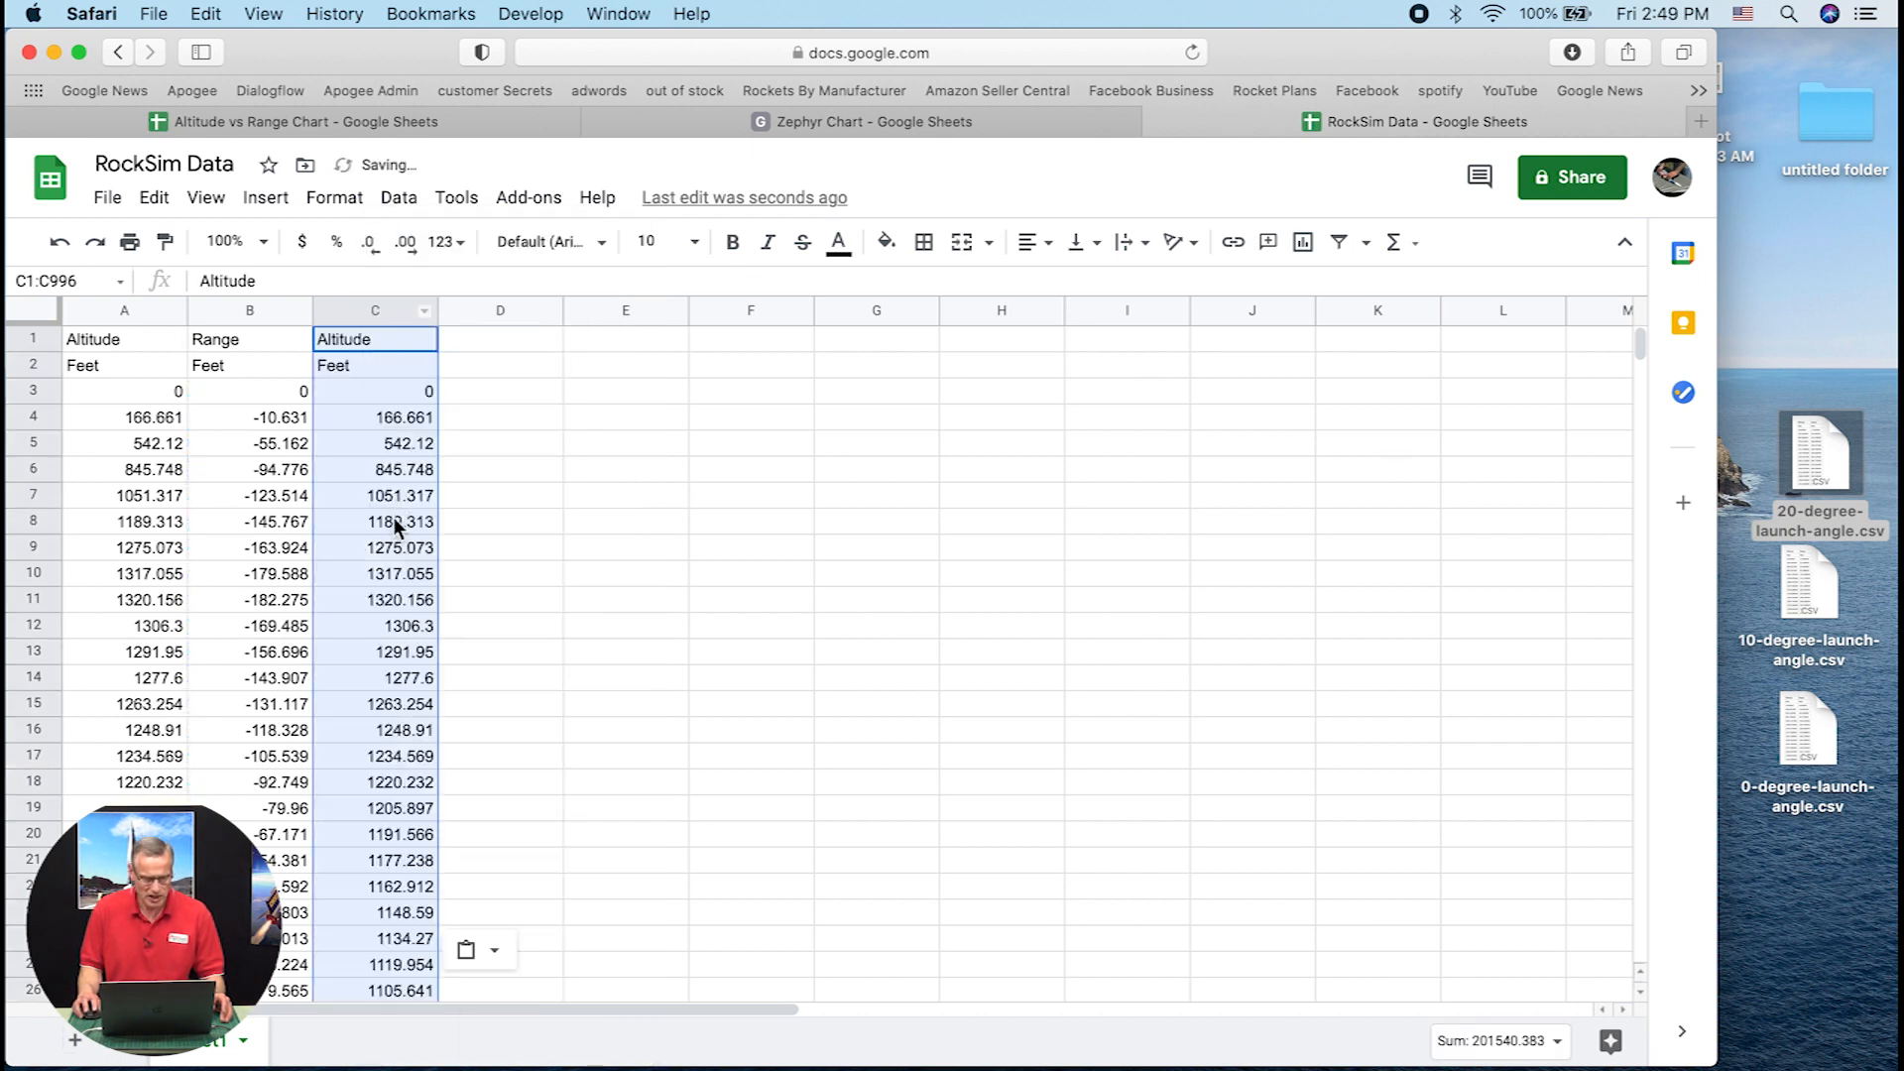
# Delete the original Altitude column A so that Range comes before Altitude
pyautogui.click(141, 312)
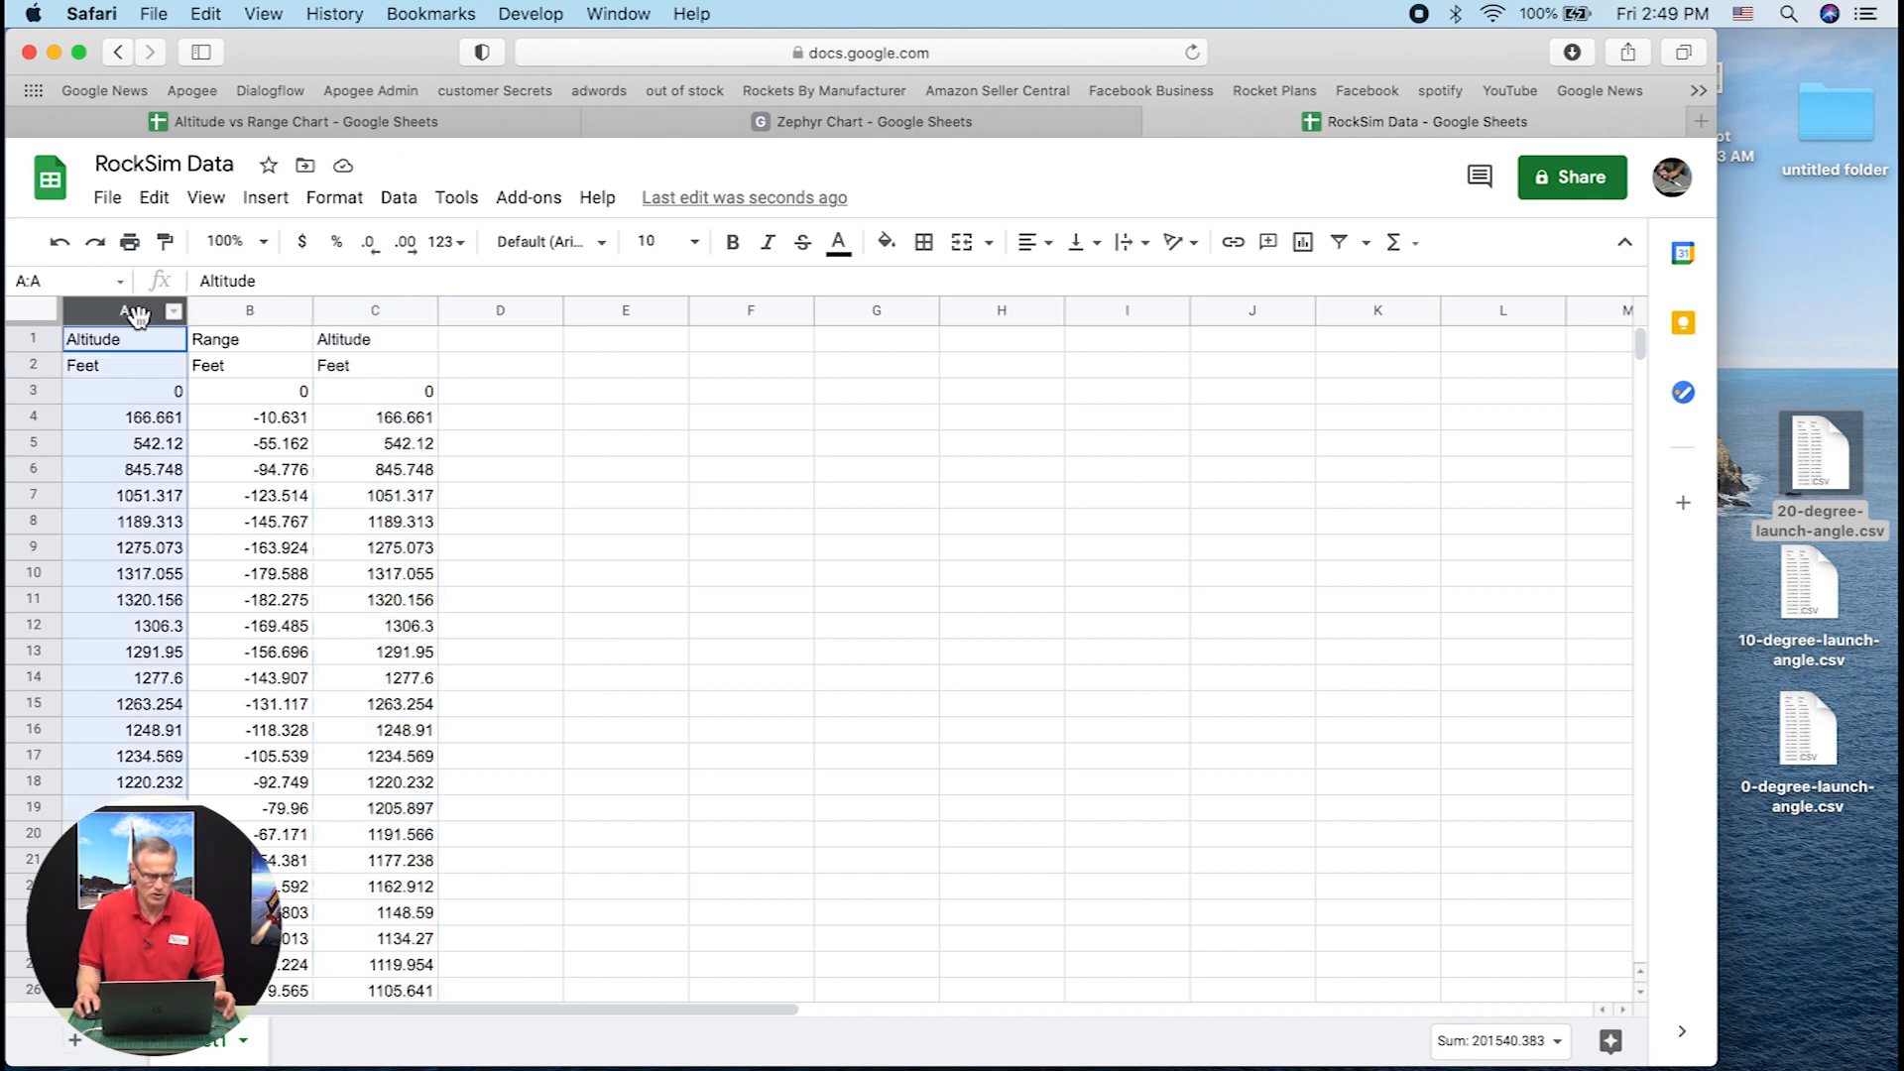
pyautogui.rightClick(137, 316)
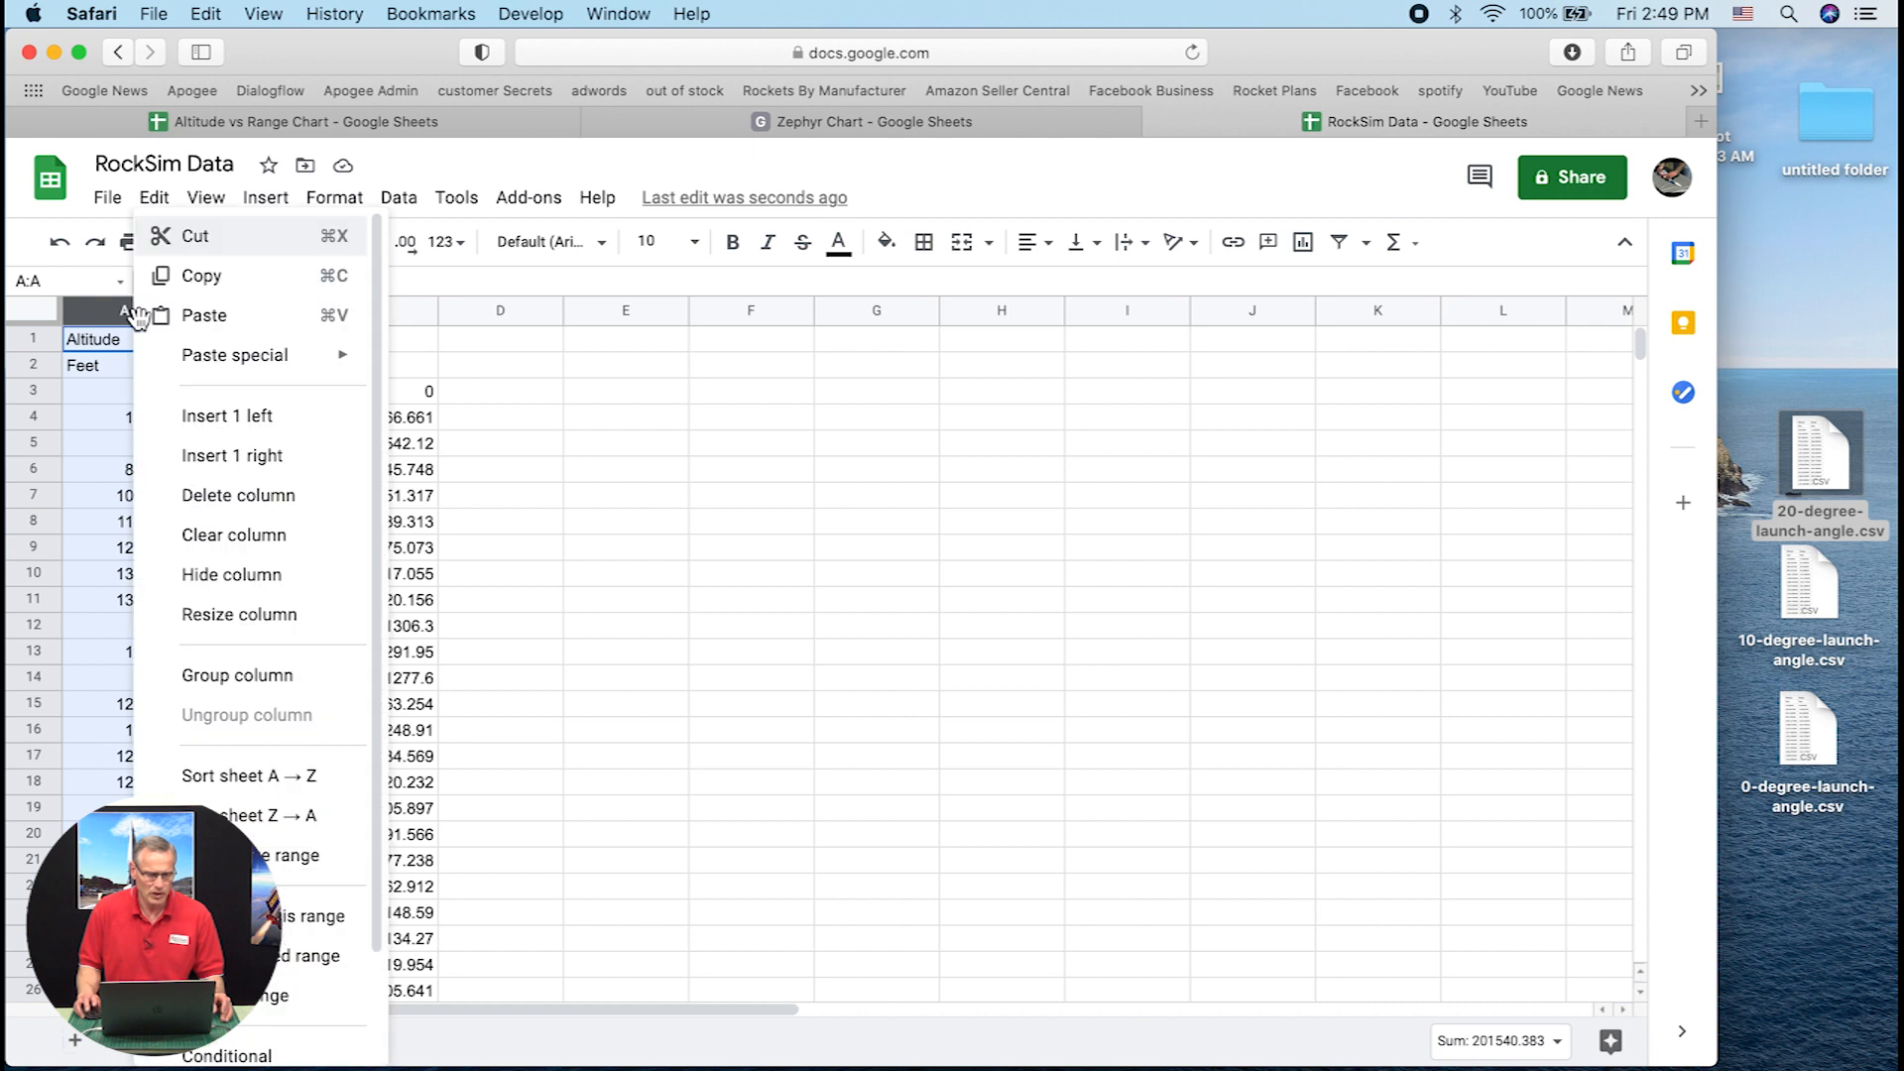
pyautogui.click(230, 496)
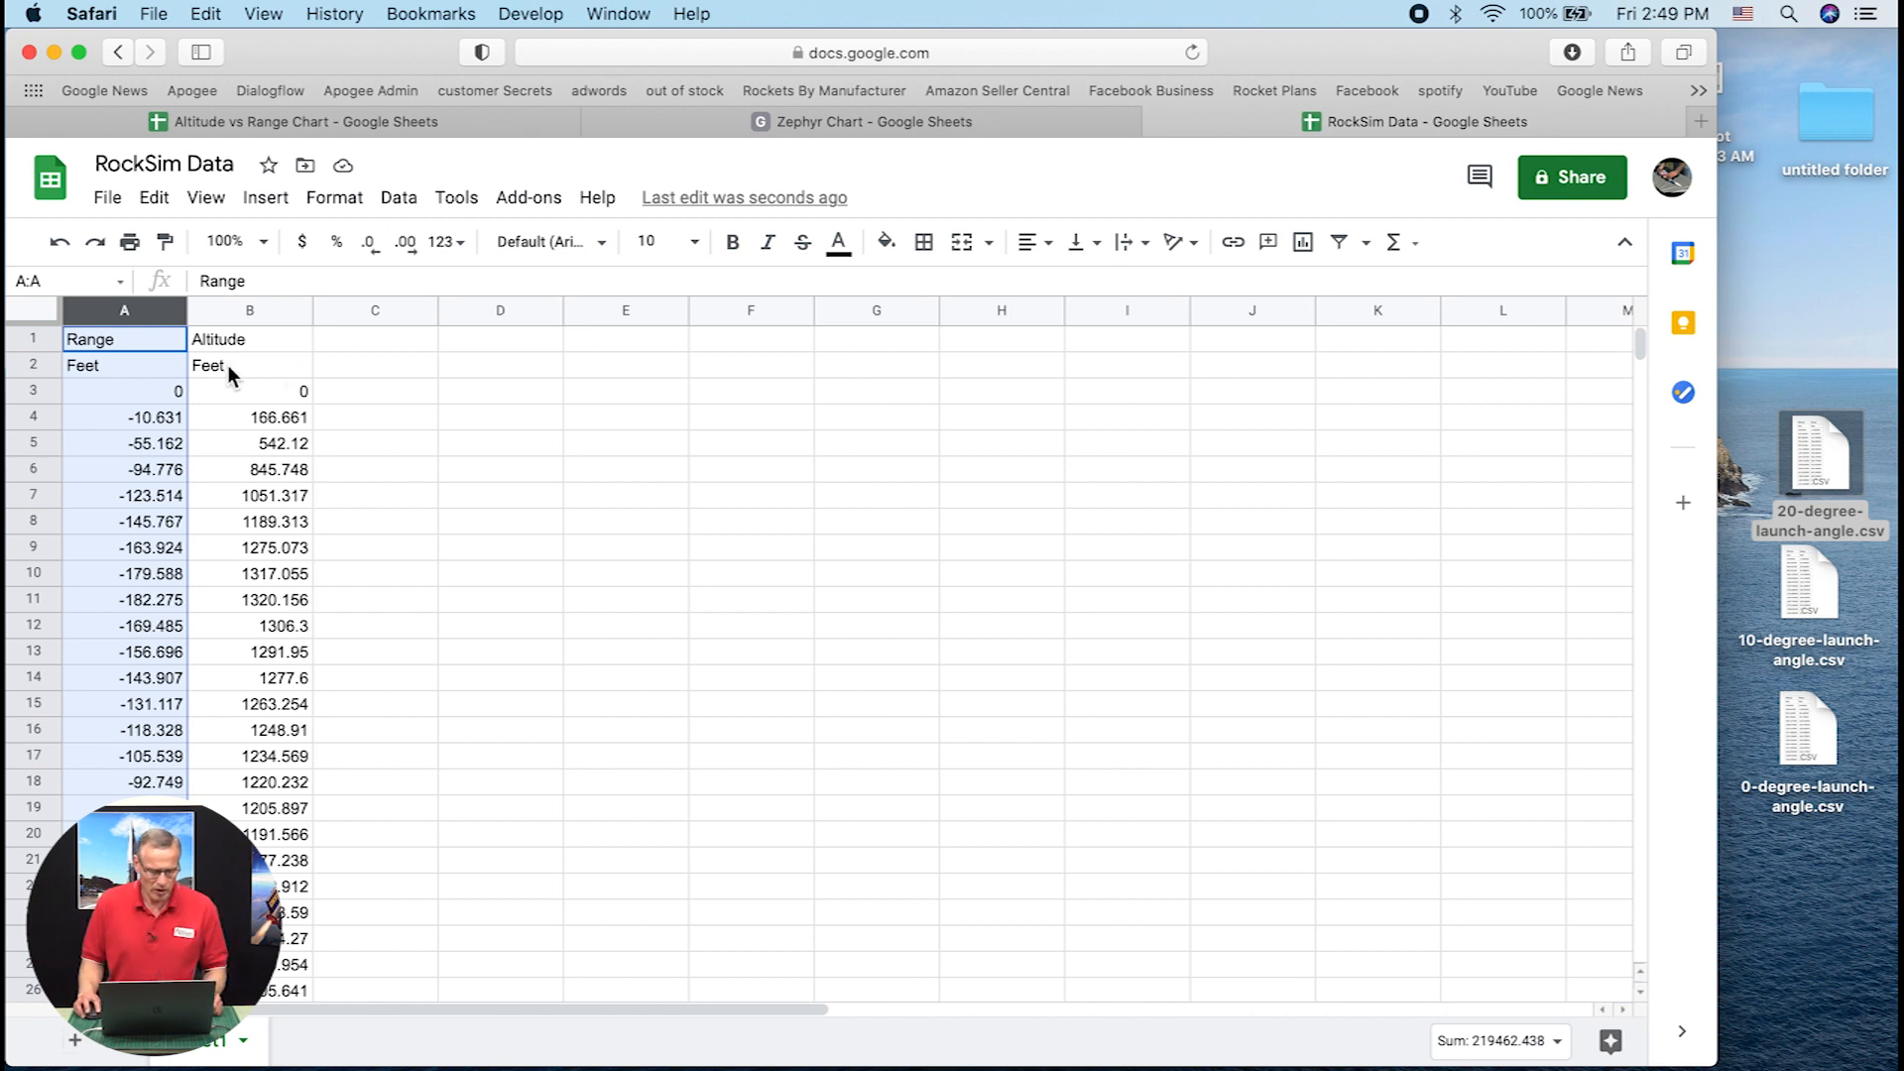
# Clear the Feet unit label from cell A2 below the Range heading
pyautogui.click(110, 363)
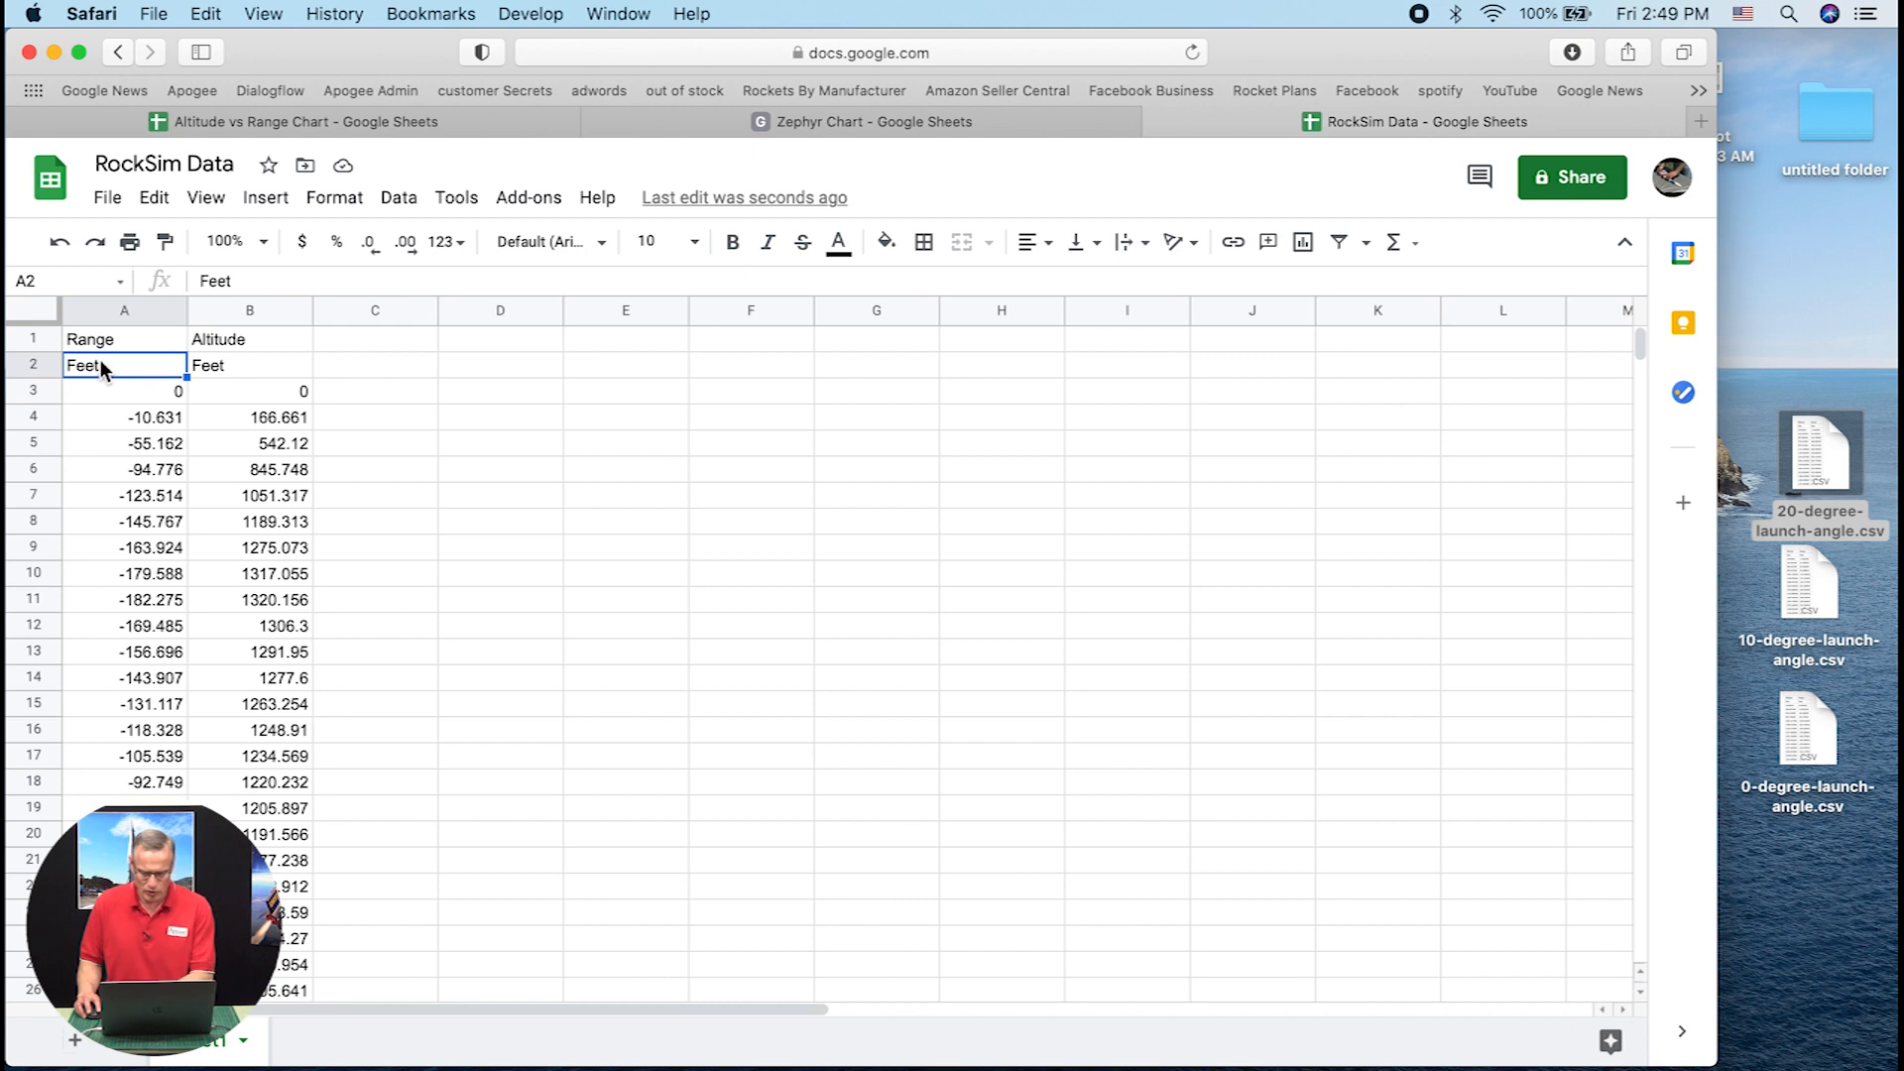
pyautogui.press('Delete')
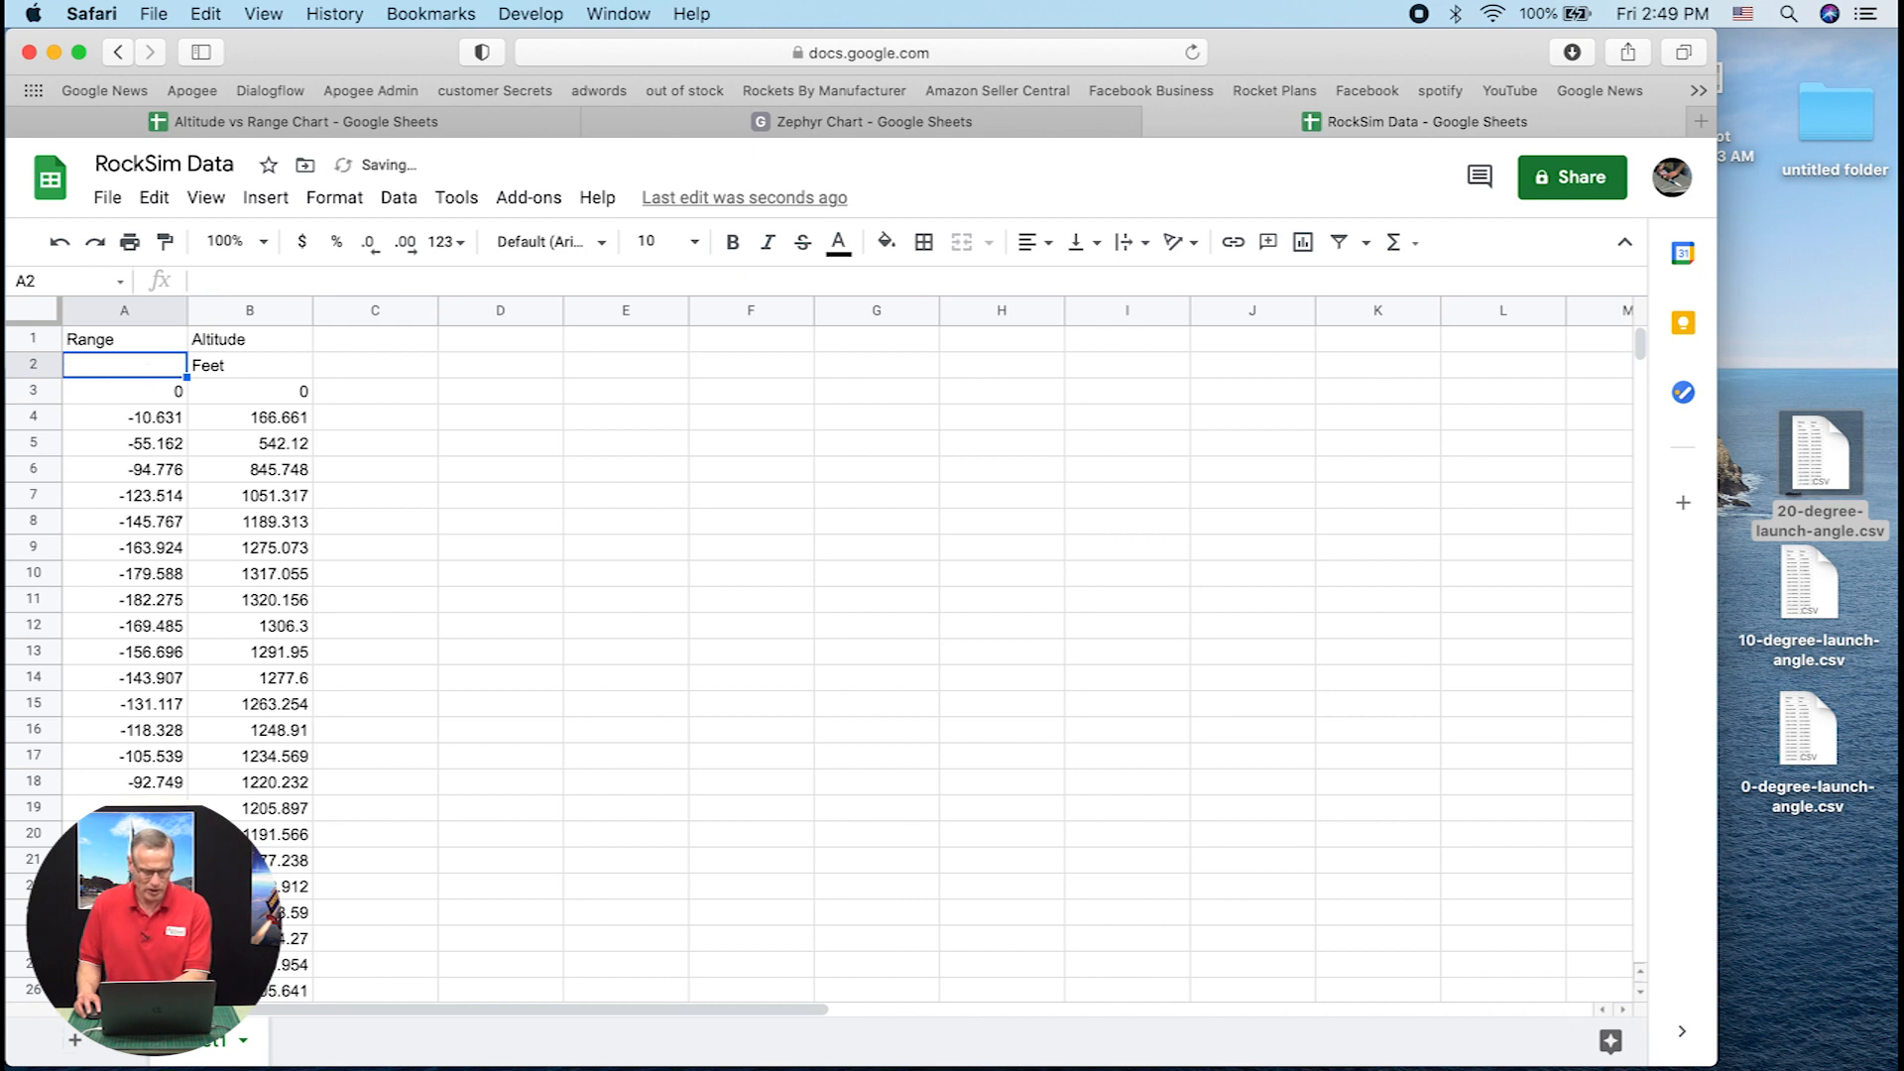
# Replace the Feet label in cell B2 below the Altitude heading with "0° launch angle"
pyautogui.click(234, 367)
pyautogui.doubleClick(232, 367)
pyautogui.moveTo(222, 365); pyautogui.dragTo(191, 364)
pyautogui.write('0')
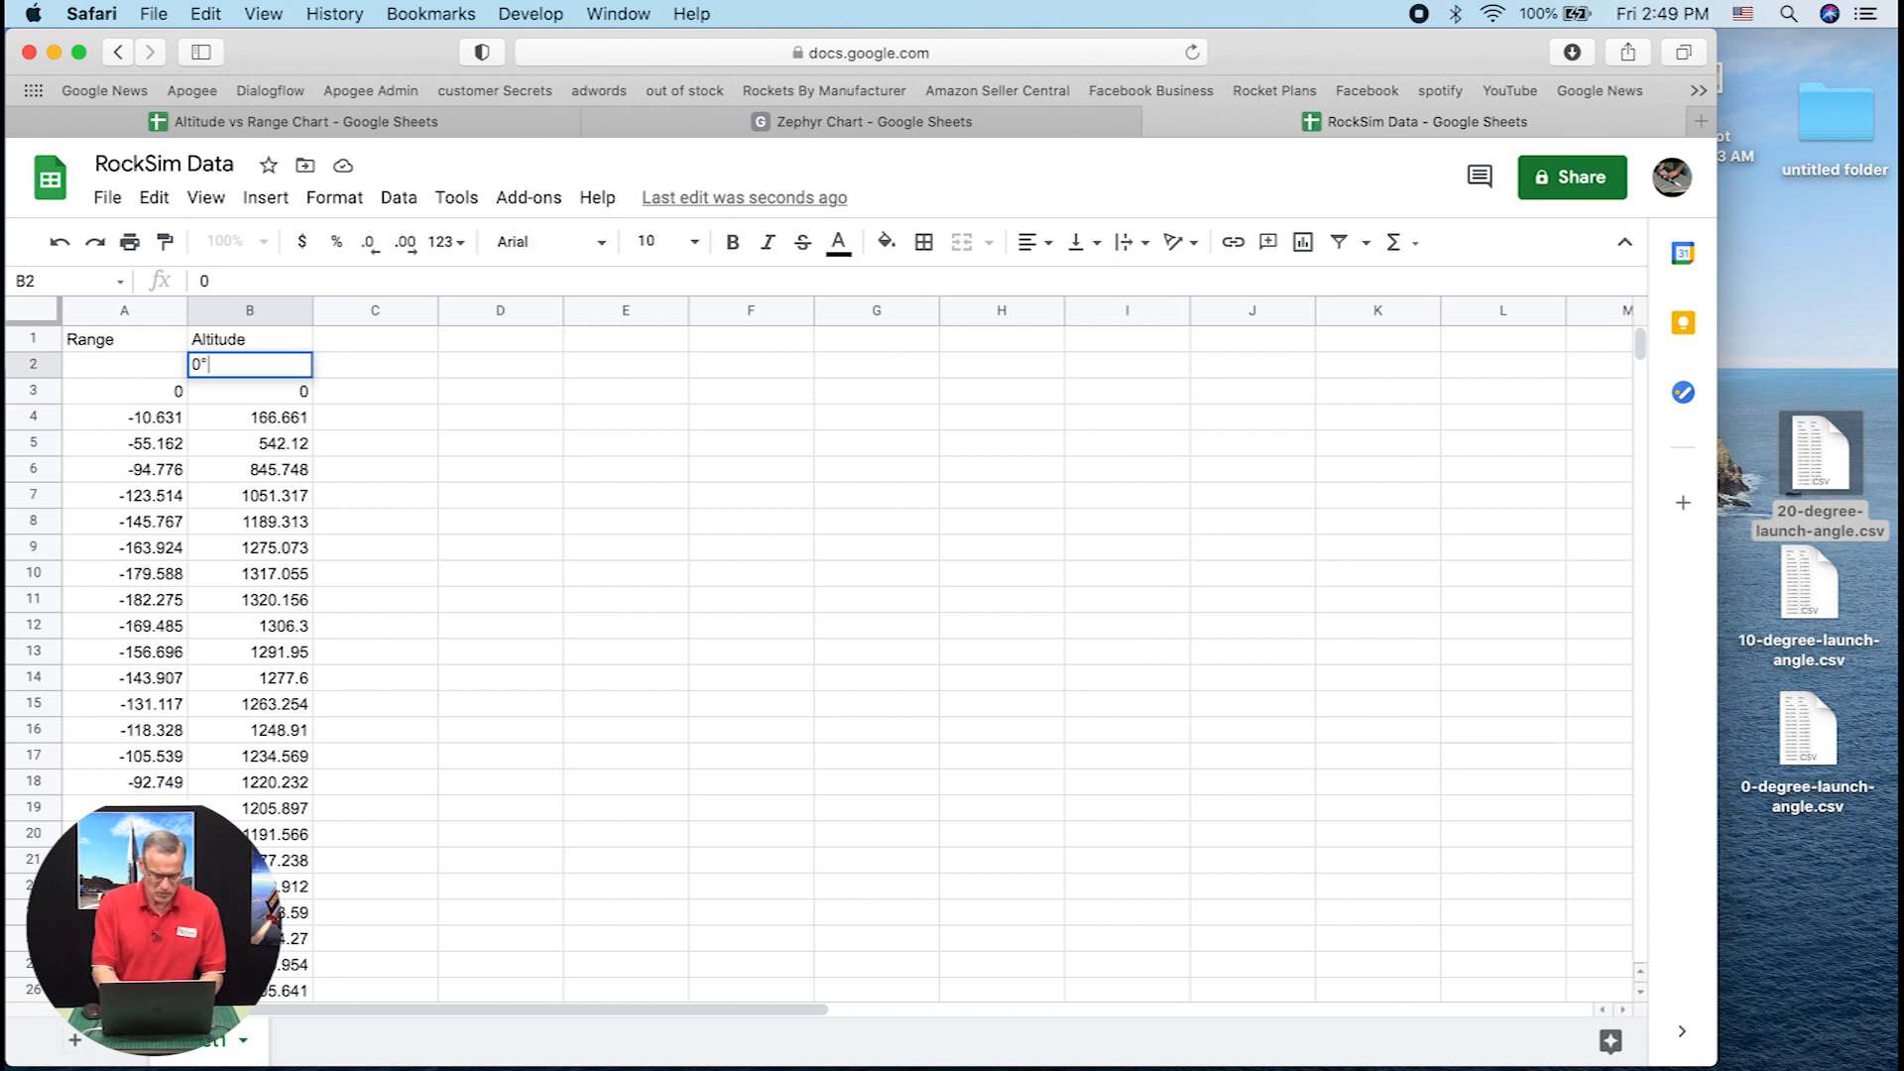
pyautogui.write('launch')
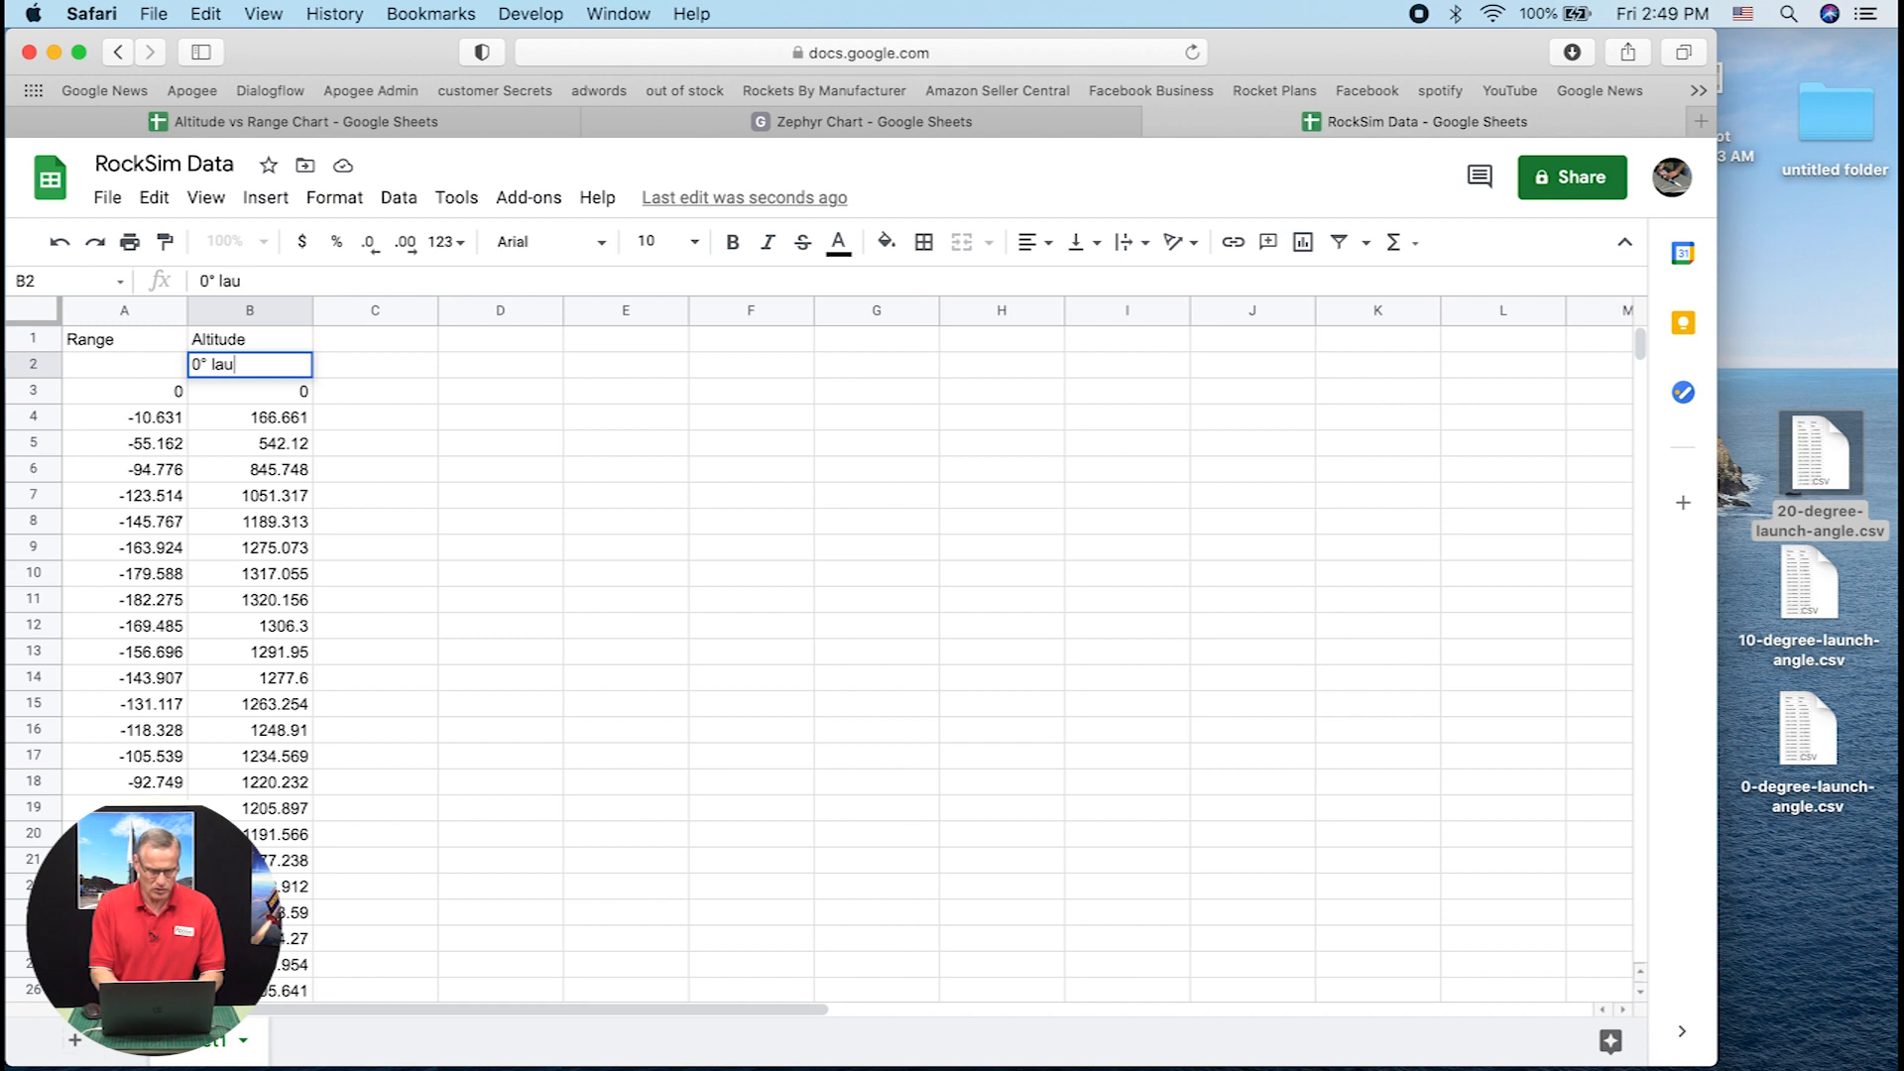
pyautogui.write('le')
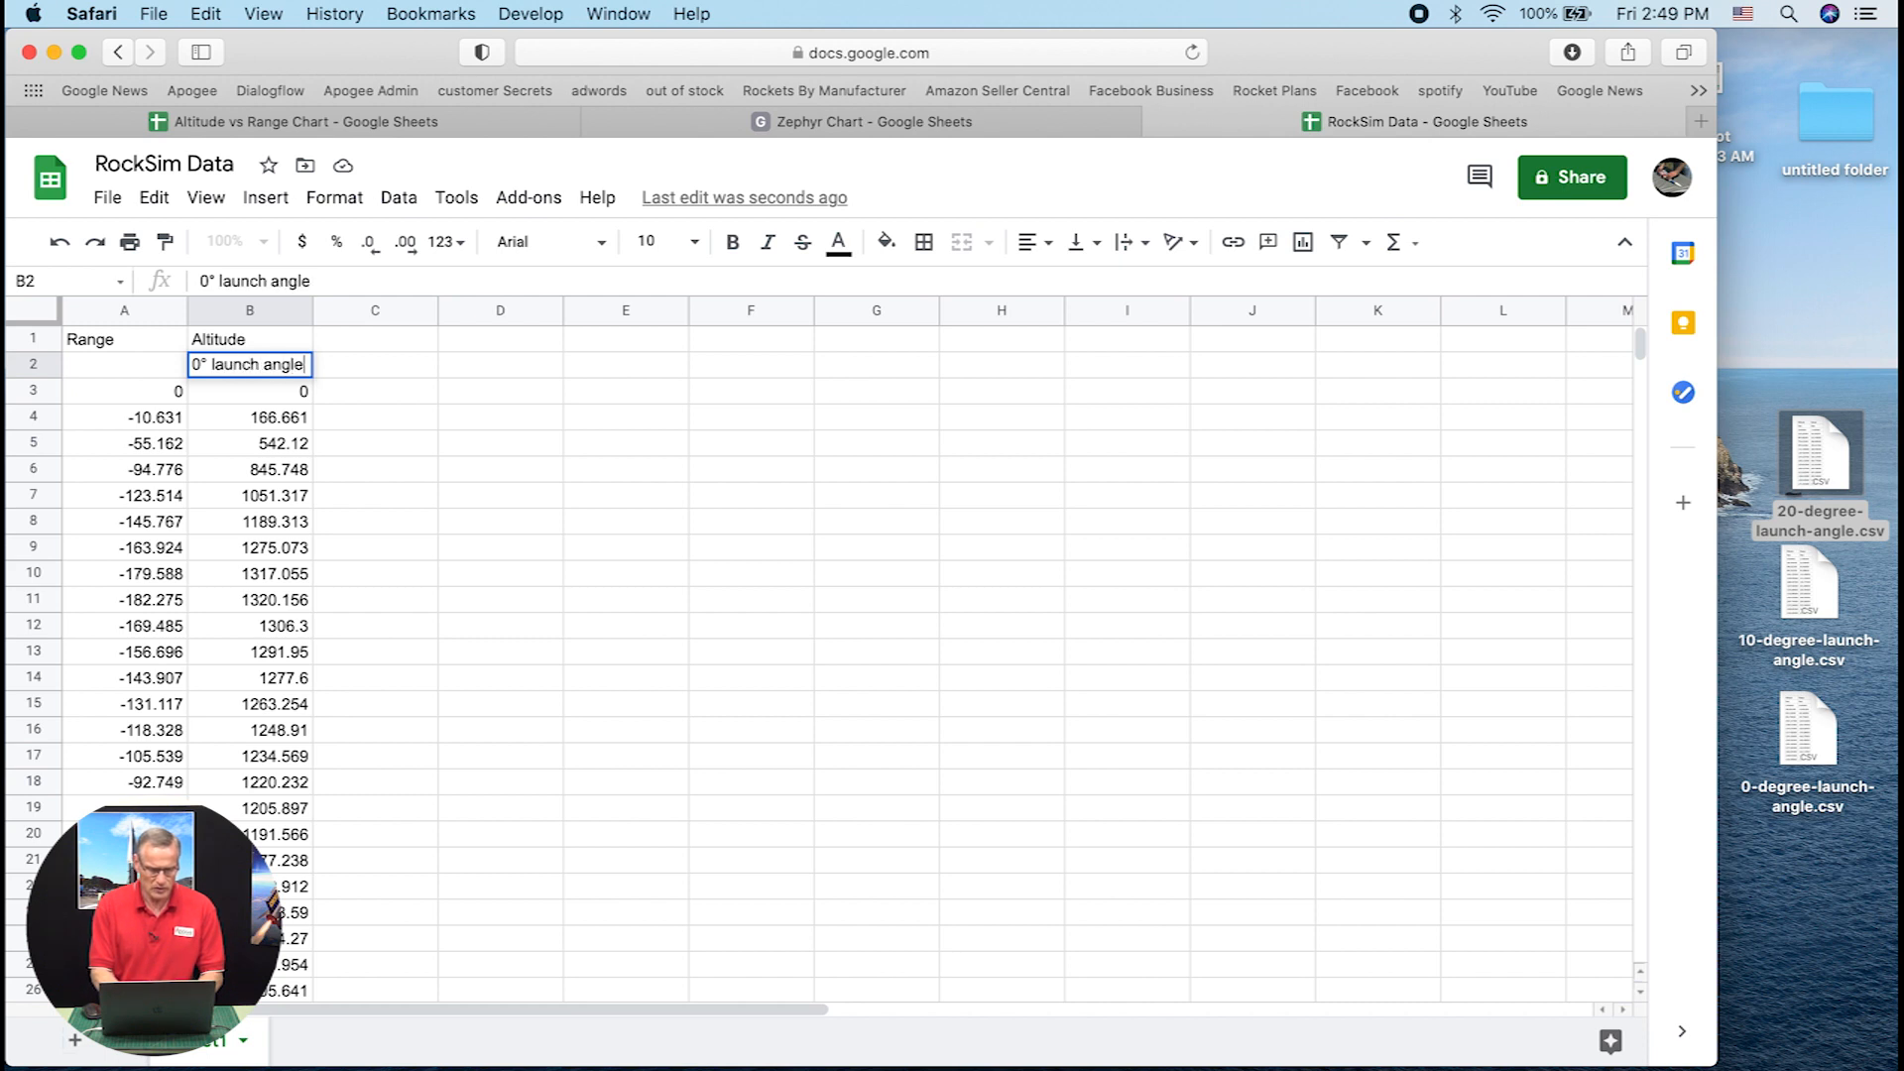
# Enter the column label "10° launch angle" in cell C2
pyautogui.click(385, 367)
pyautogui.write('10')
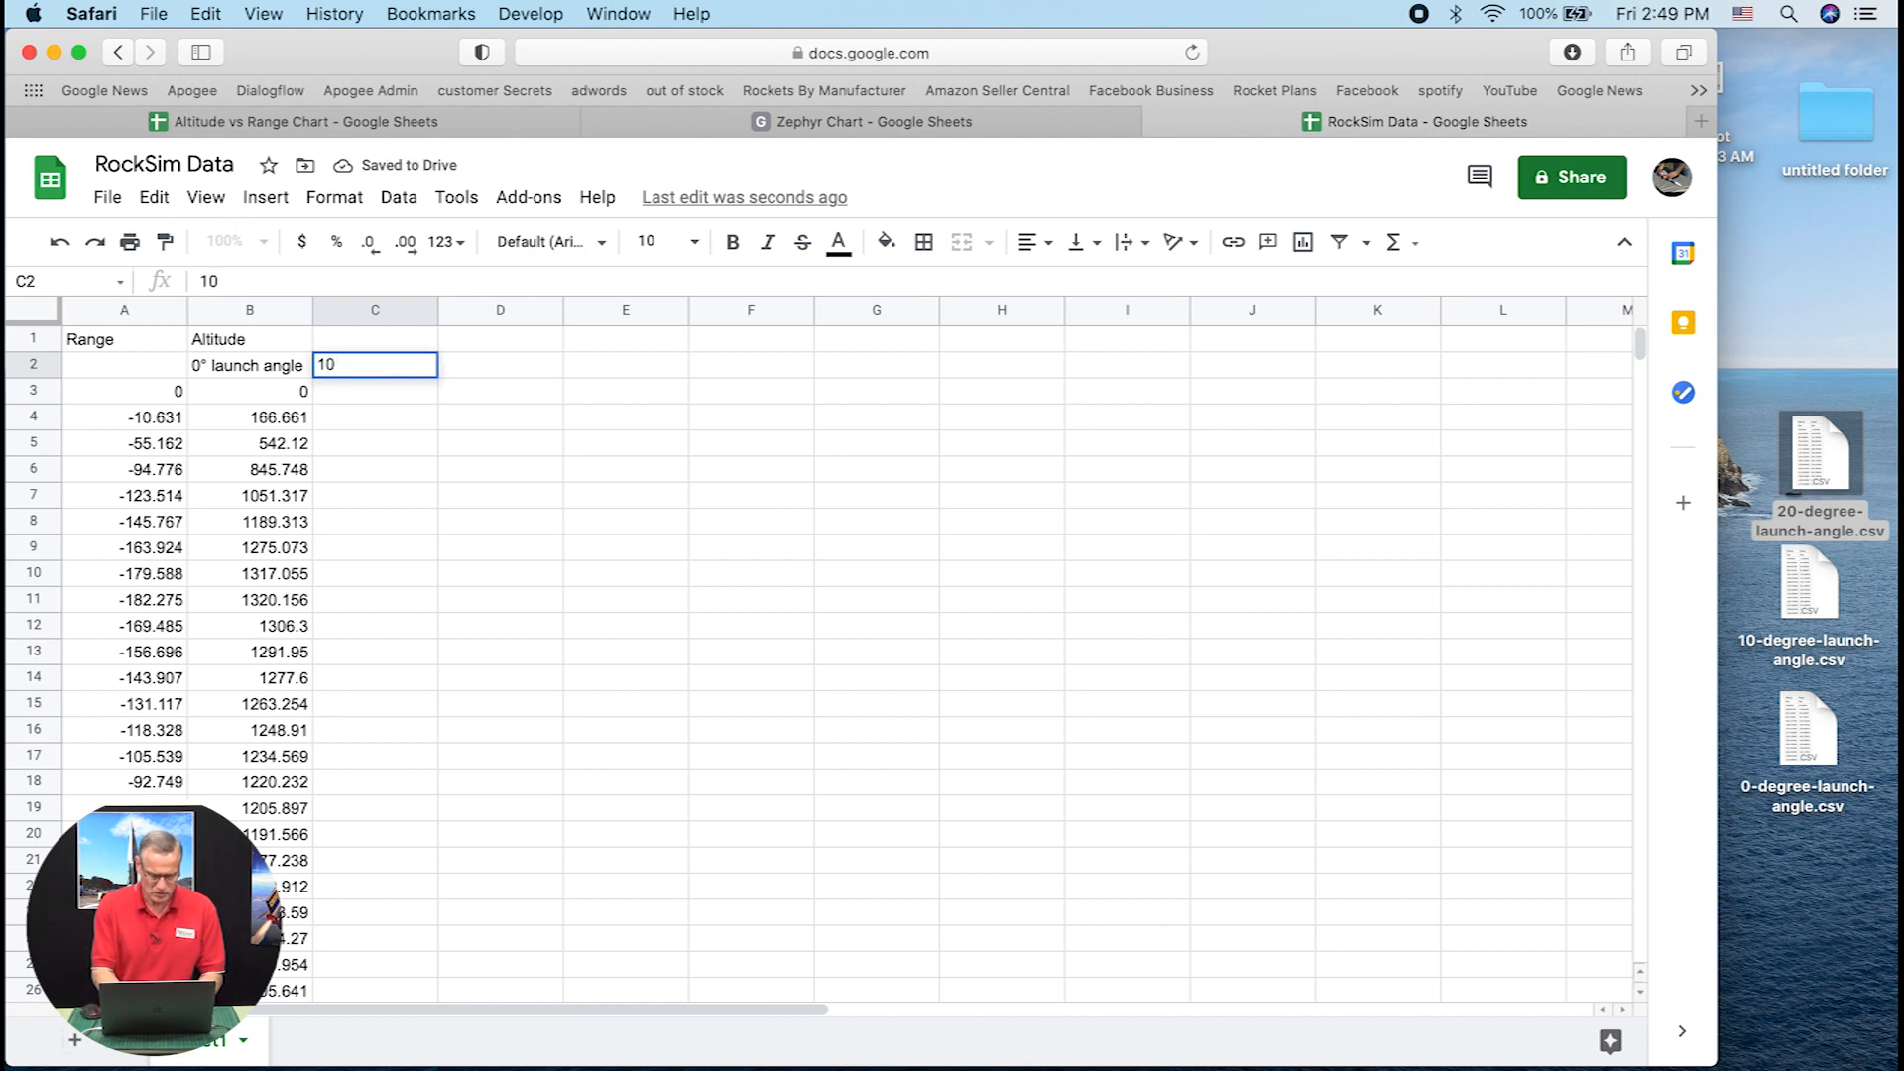
pyautogui.write('° l')
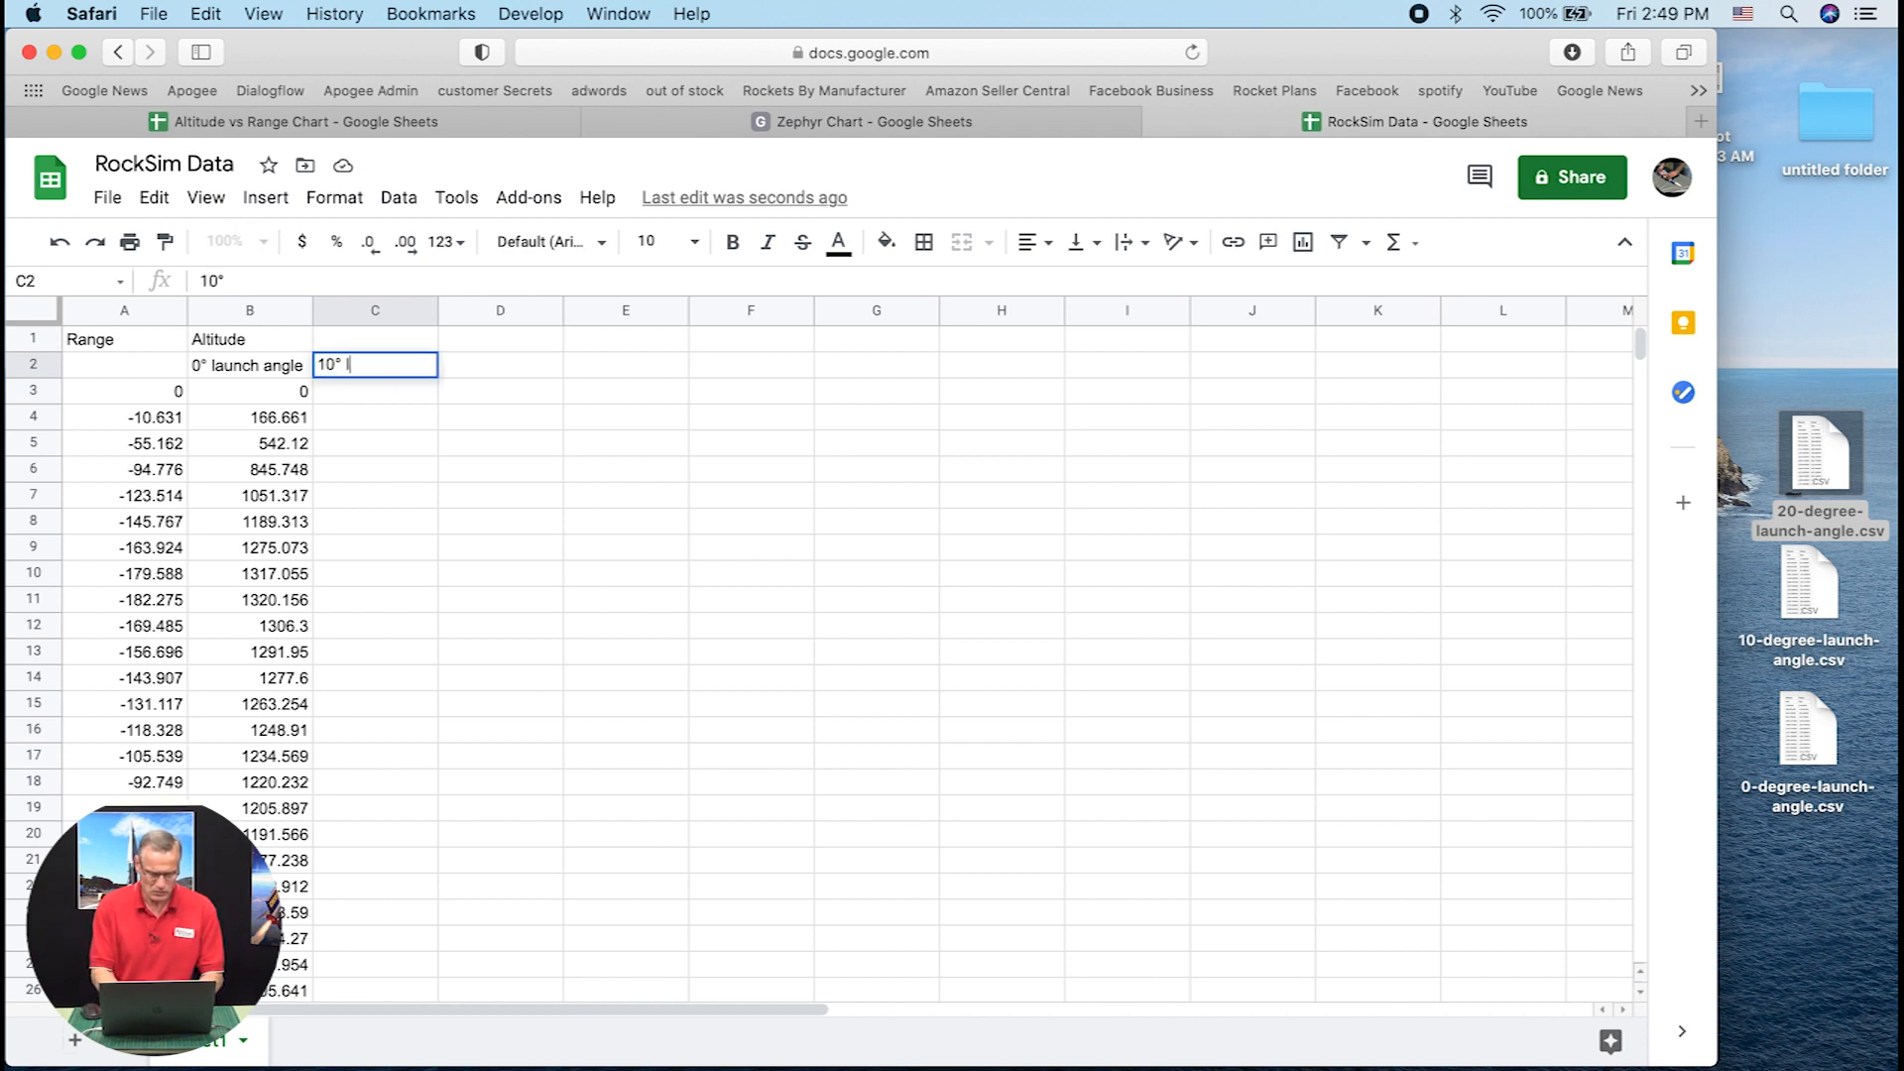
pyautogui.write('aunch angle')
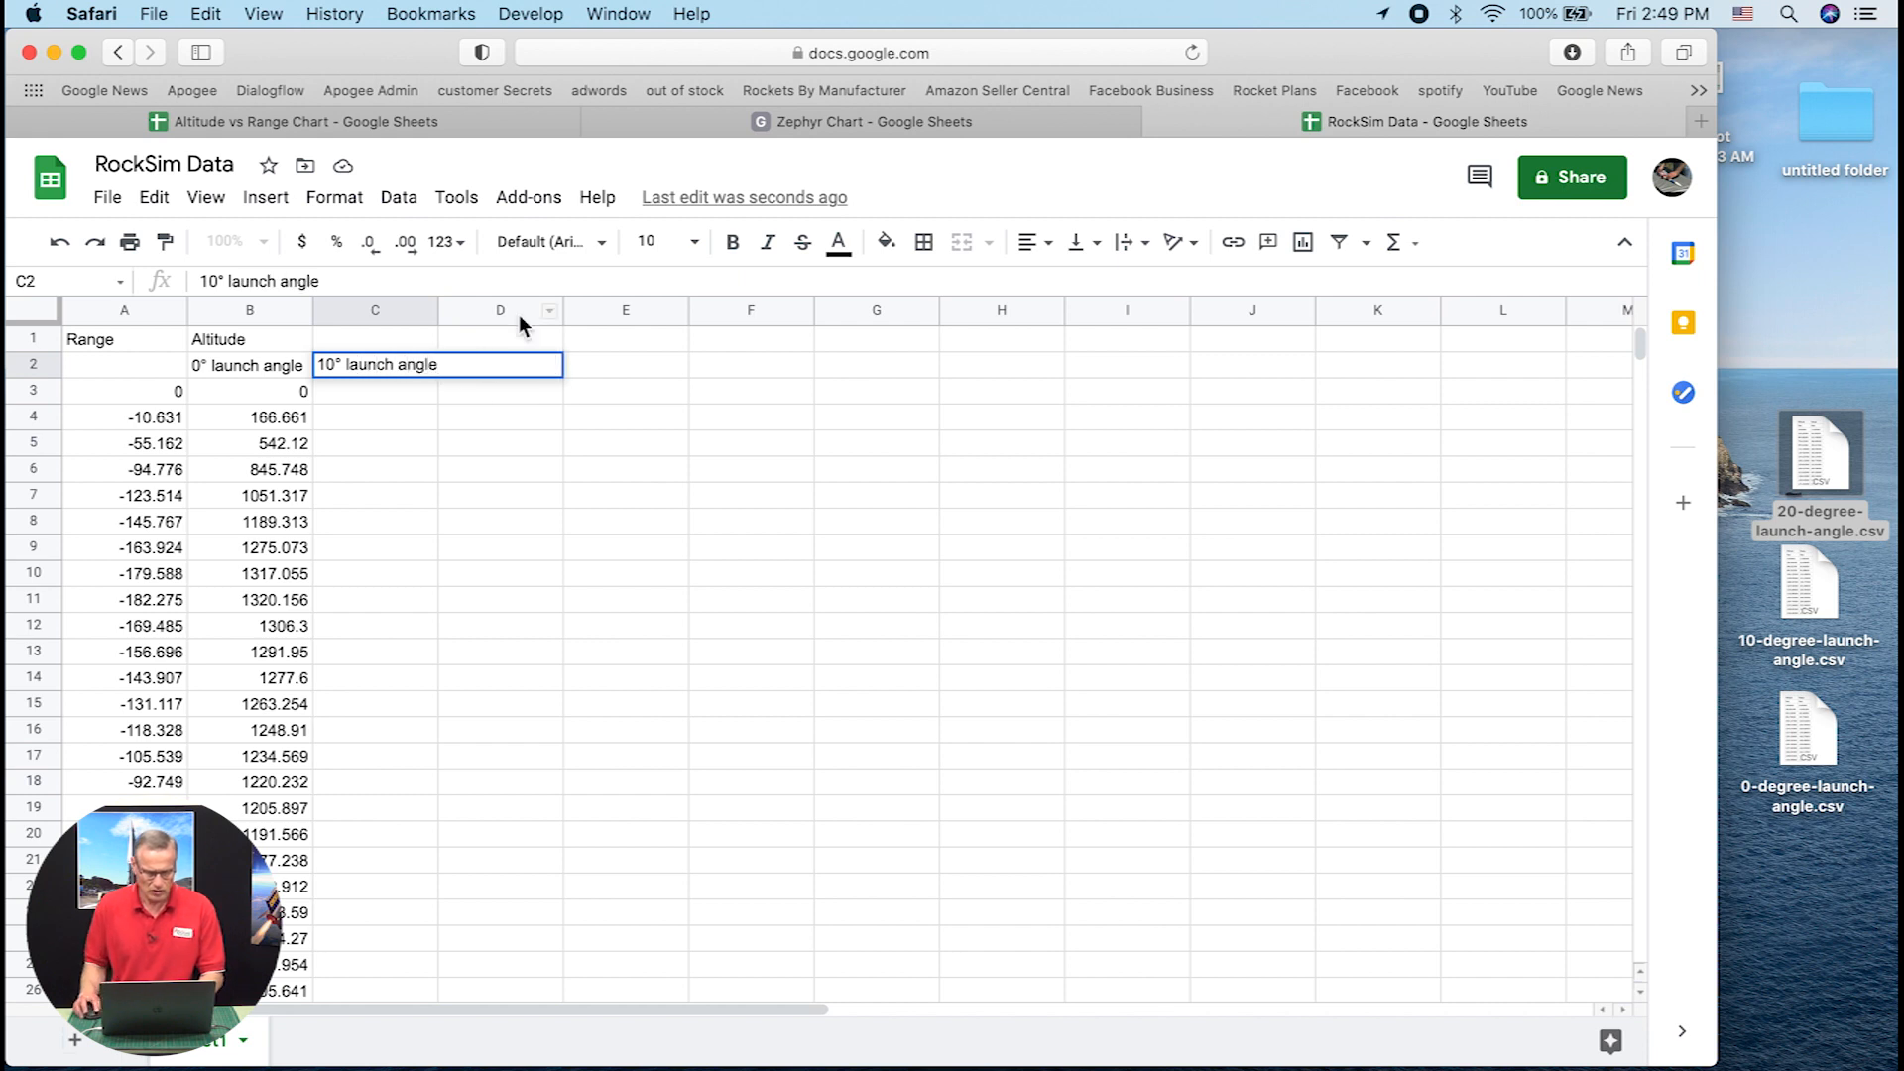
# Enter the column label "20° launch angle" in cell D2
pyautogui.click(486, 369)
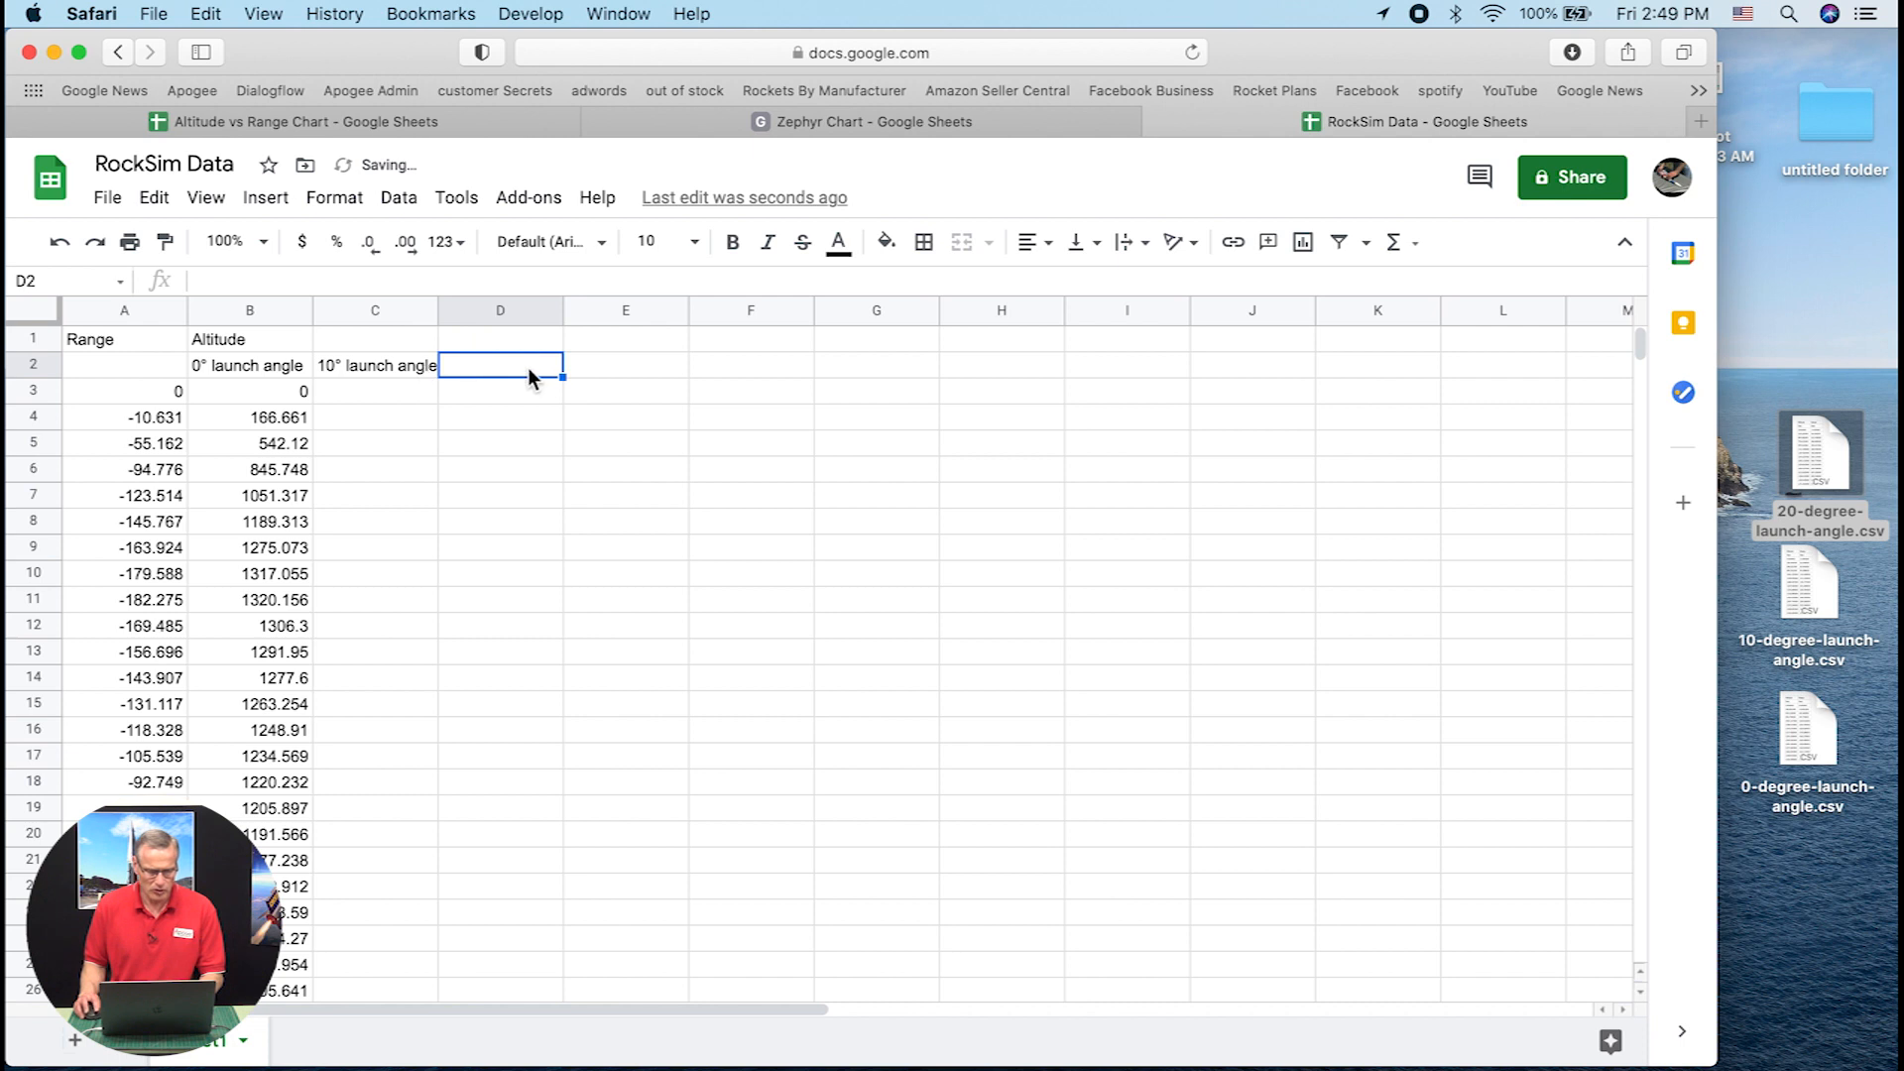
pyautogui.write('20')
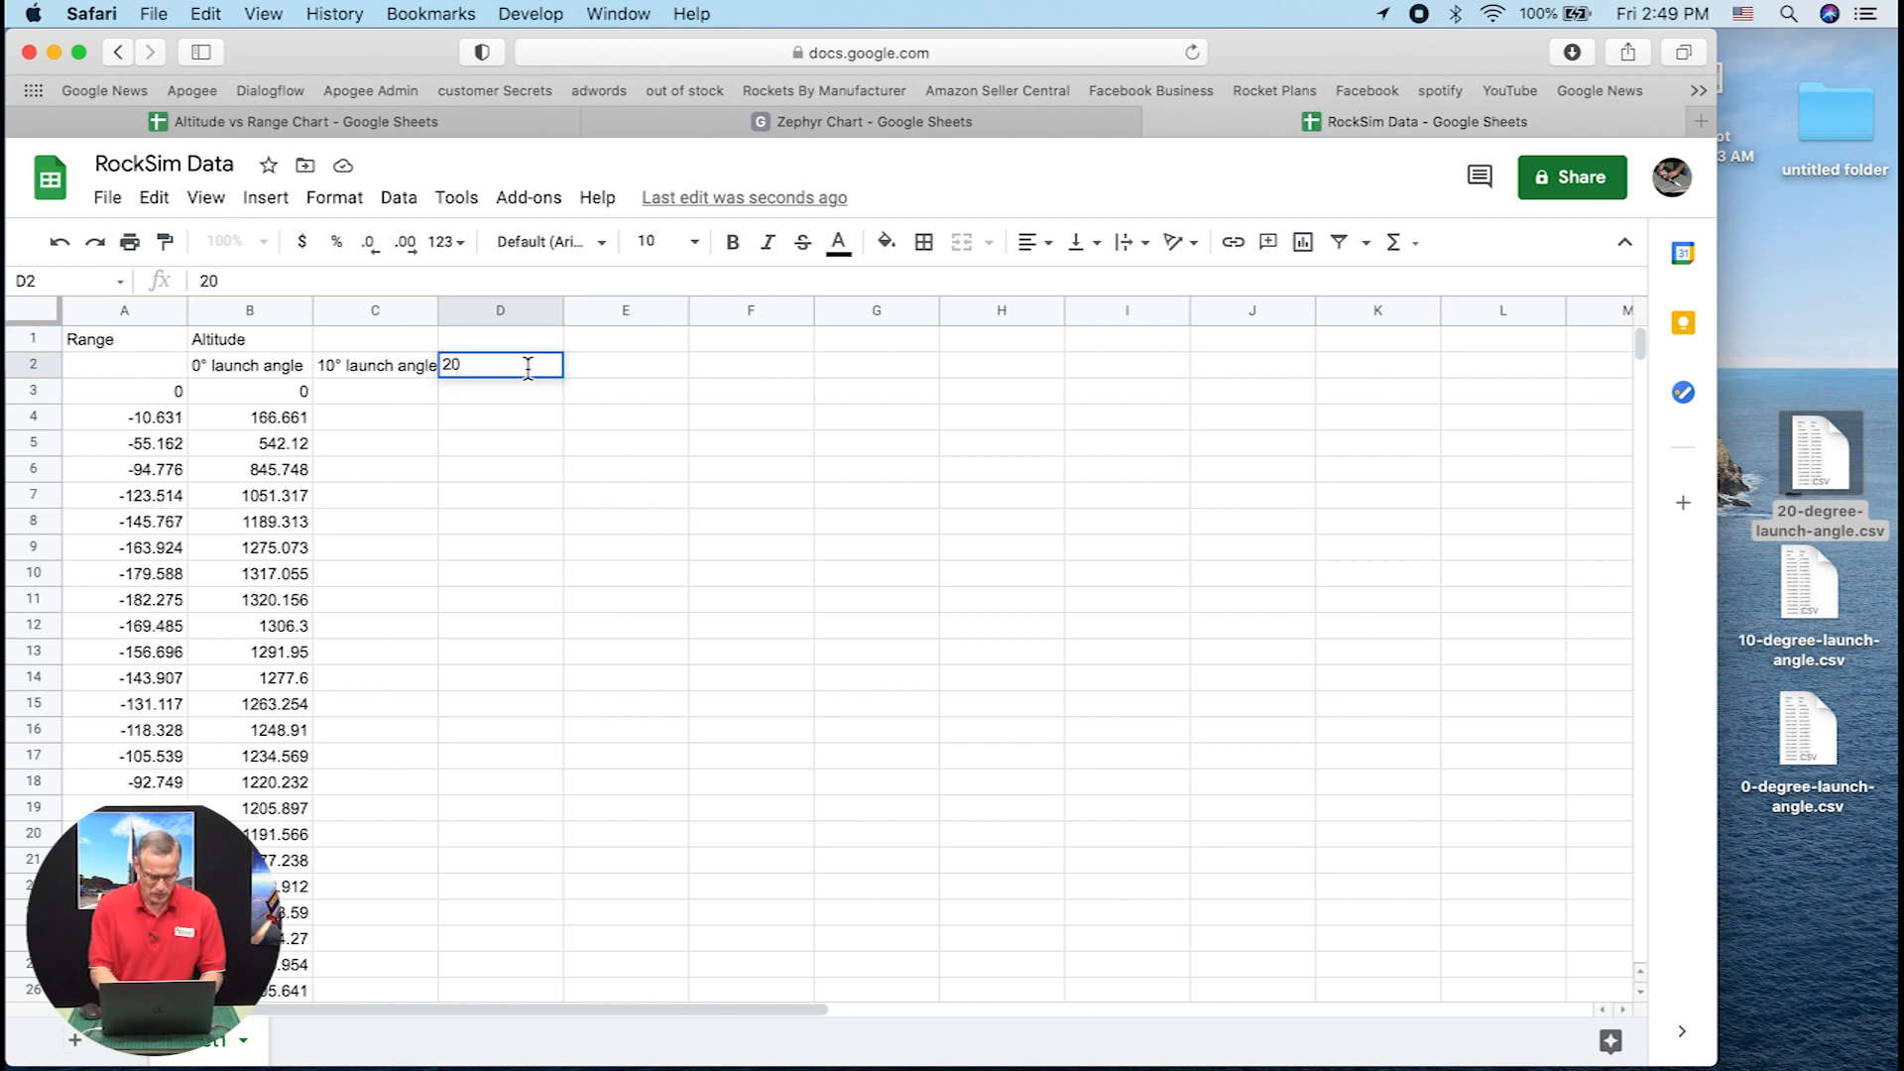
pyautogui.write('°')
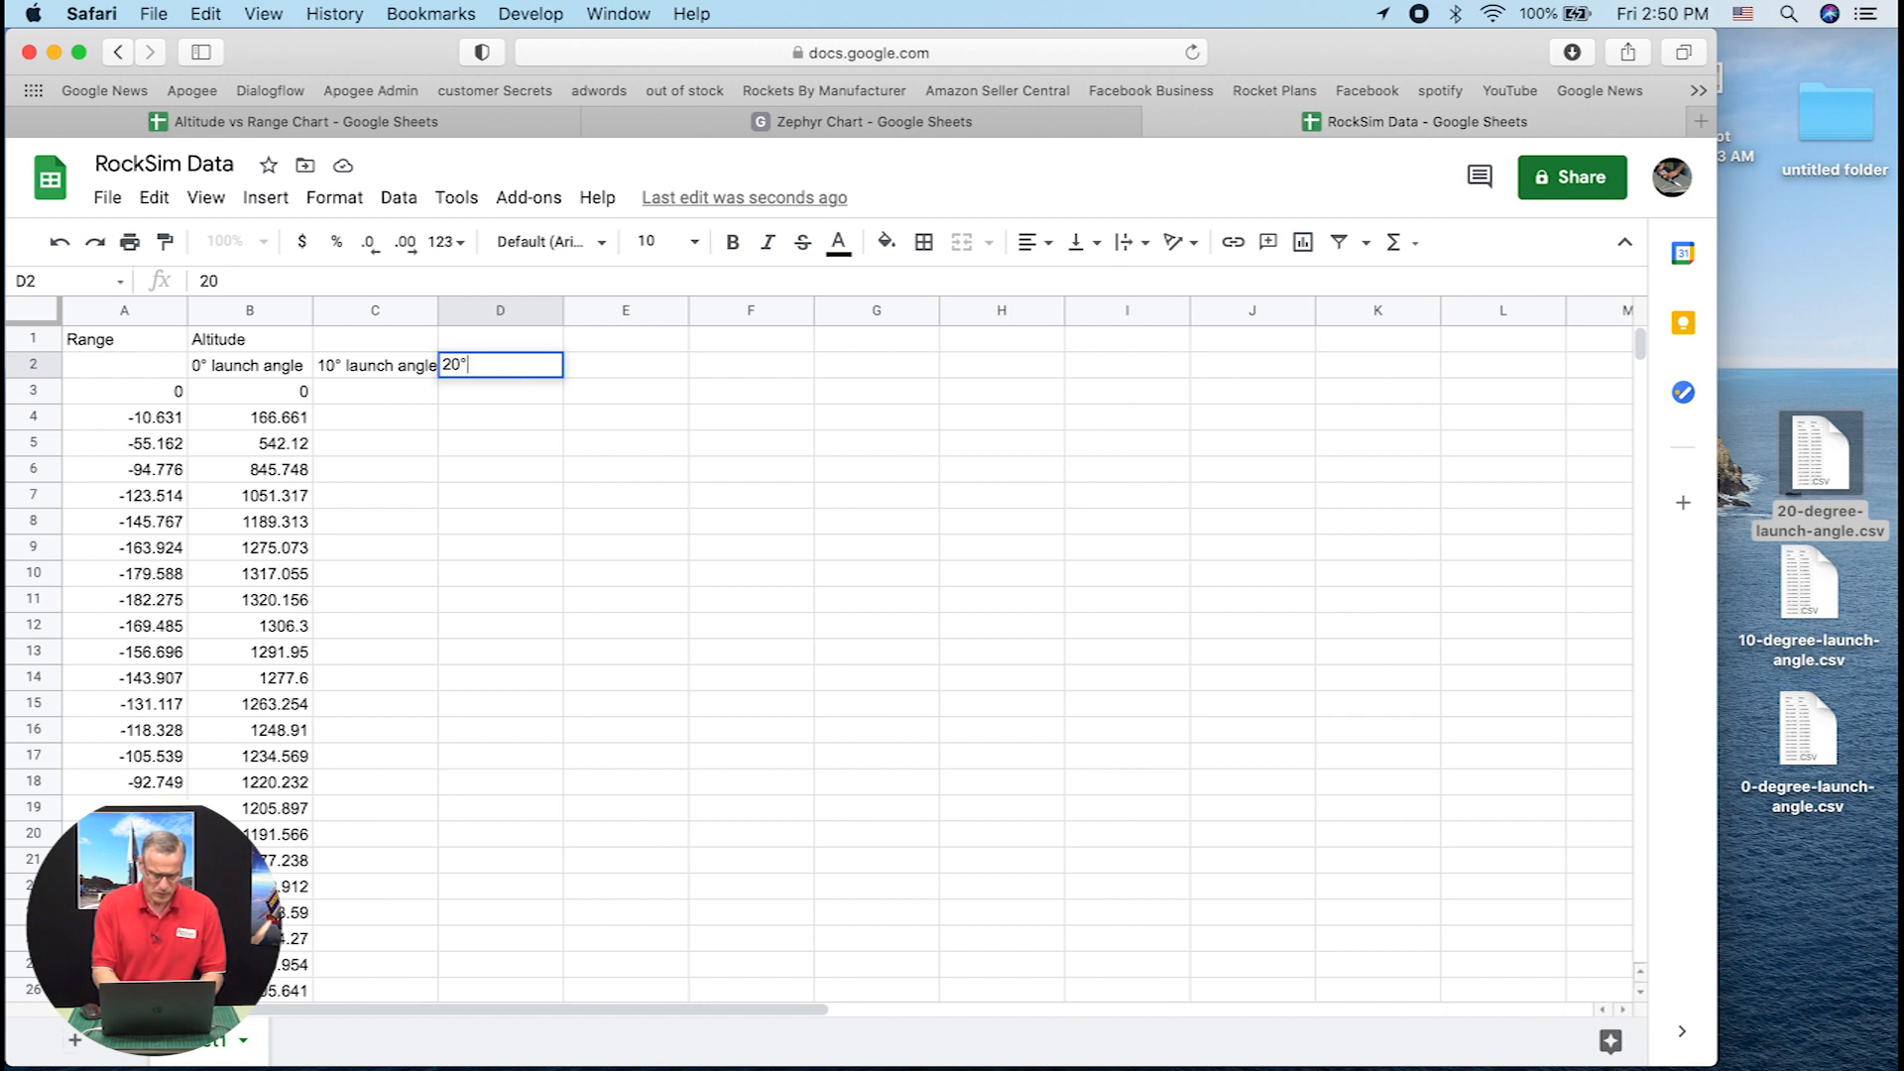
pyautogui.write(' laun')
pyautogui.press('BackSpace')
pyautogui.press('BackSpace')
pyautogui.press('BackSpace')
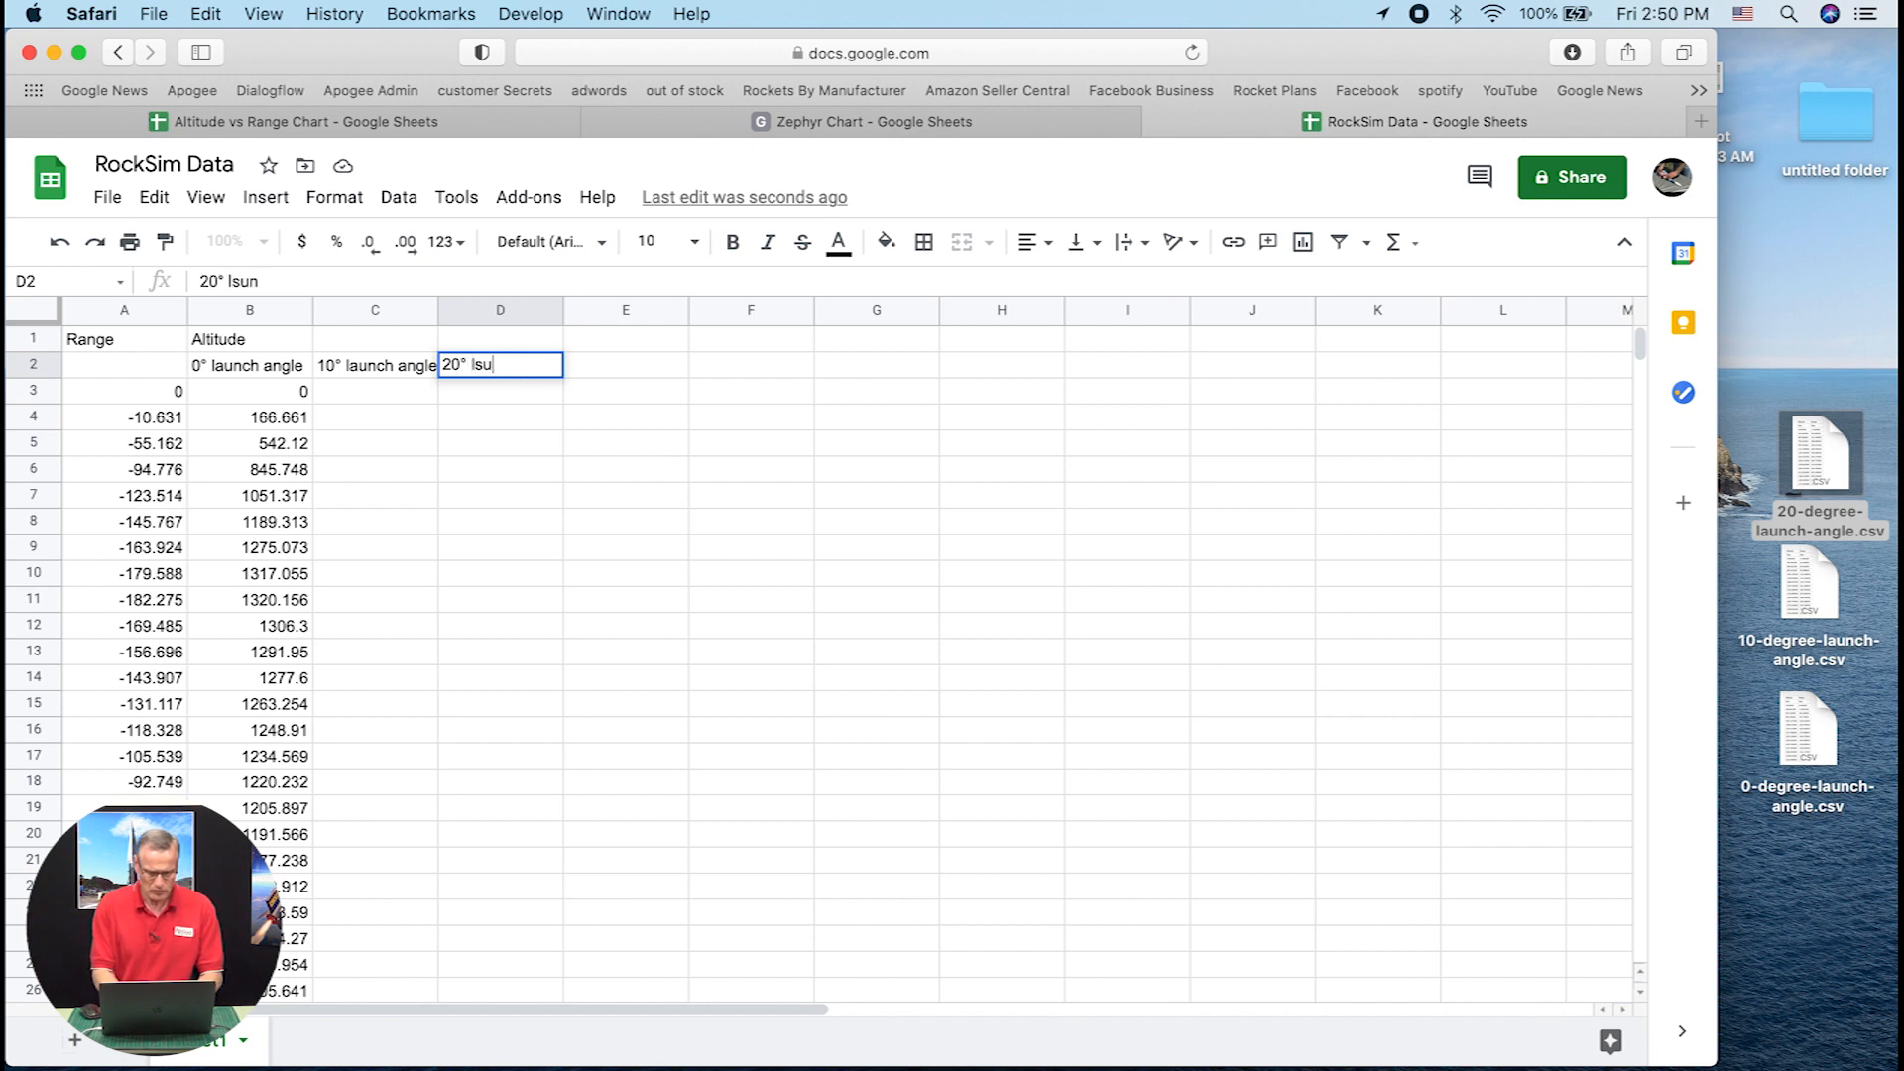
pyautogui.write('aunch ')
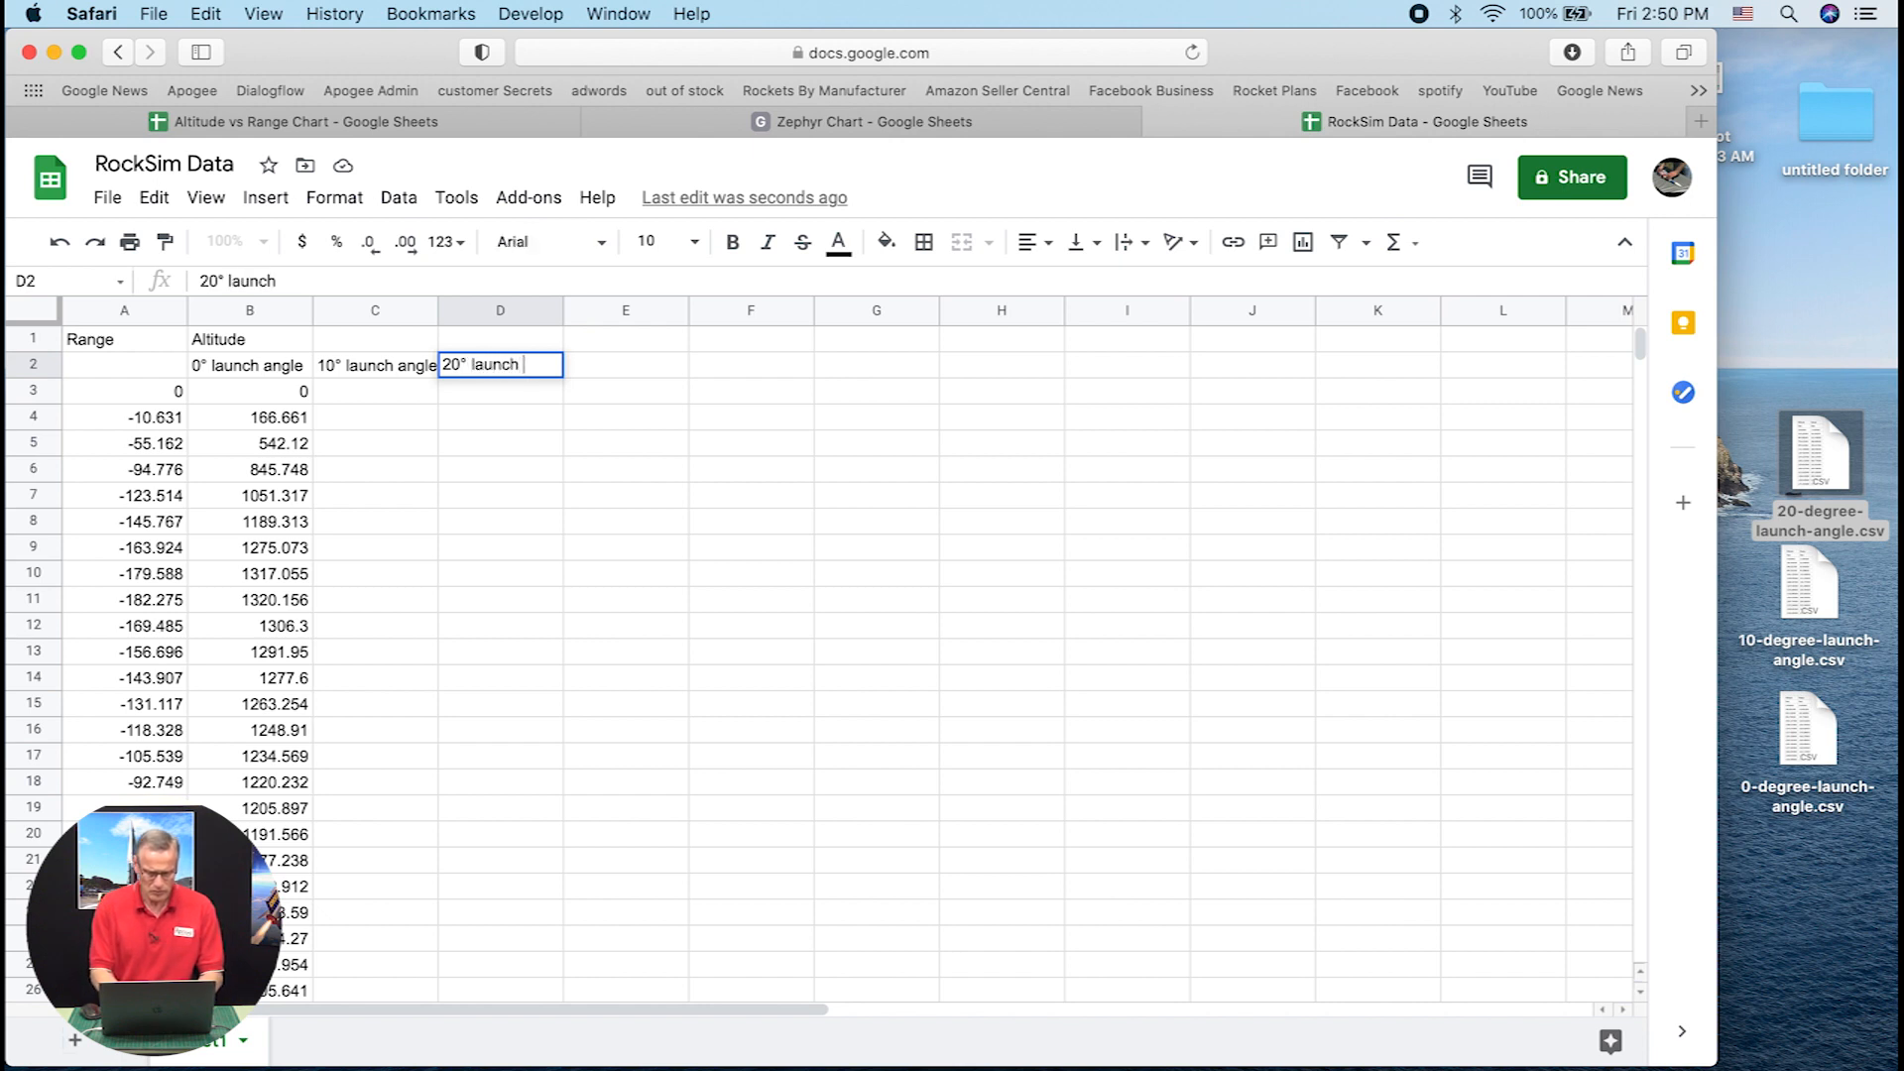
pyautogui.write('angle')
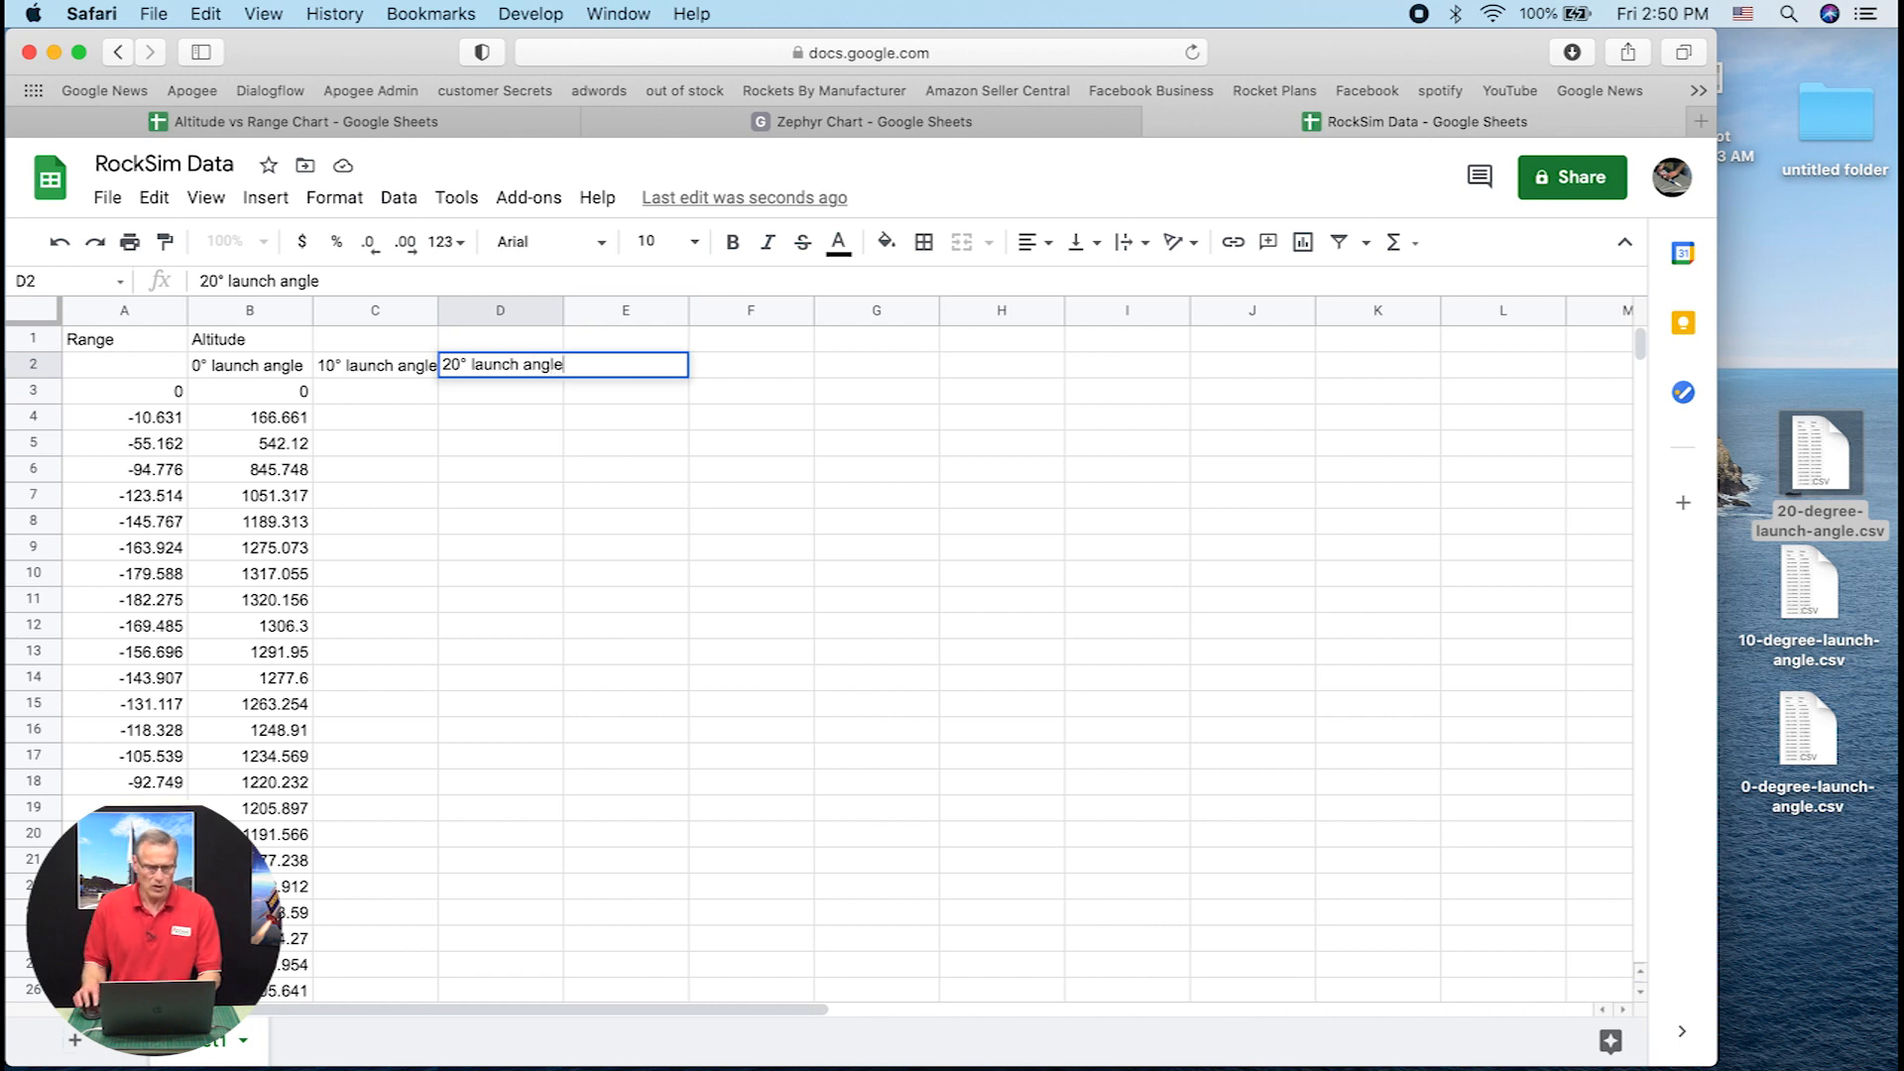
pyautogui.click(498, 413)
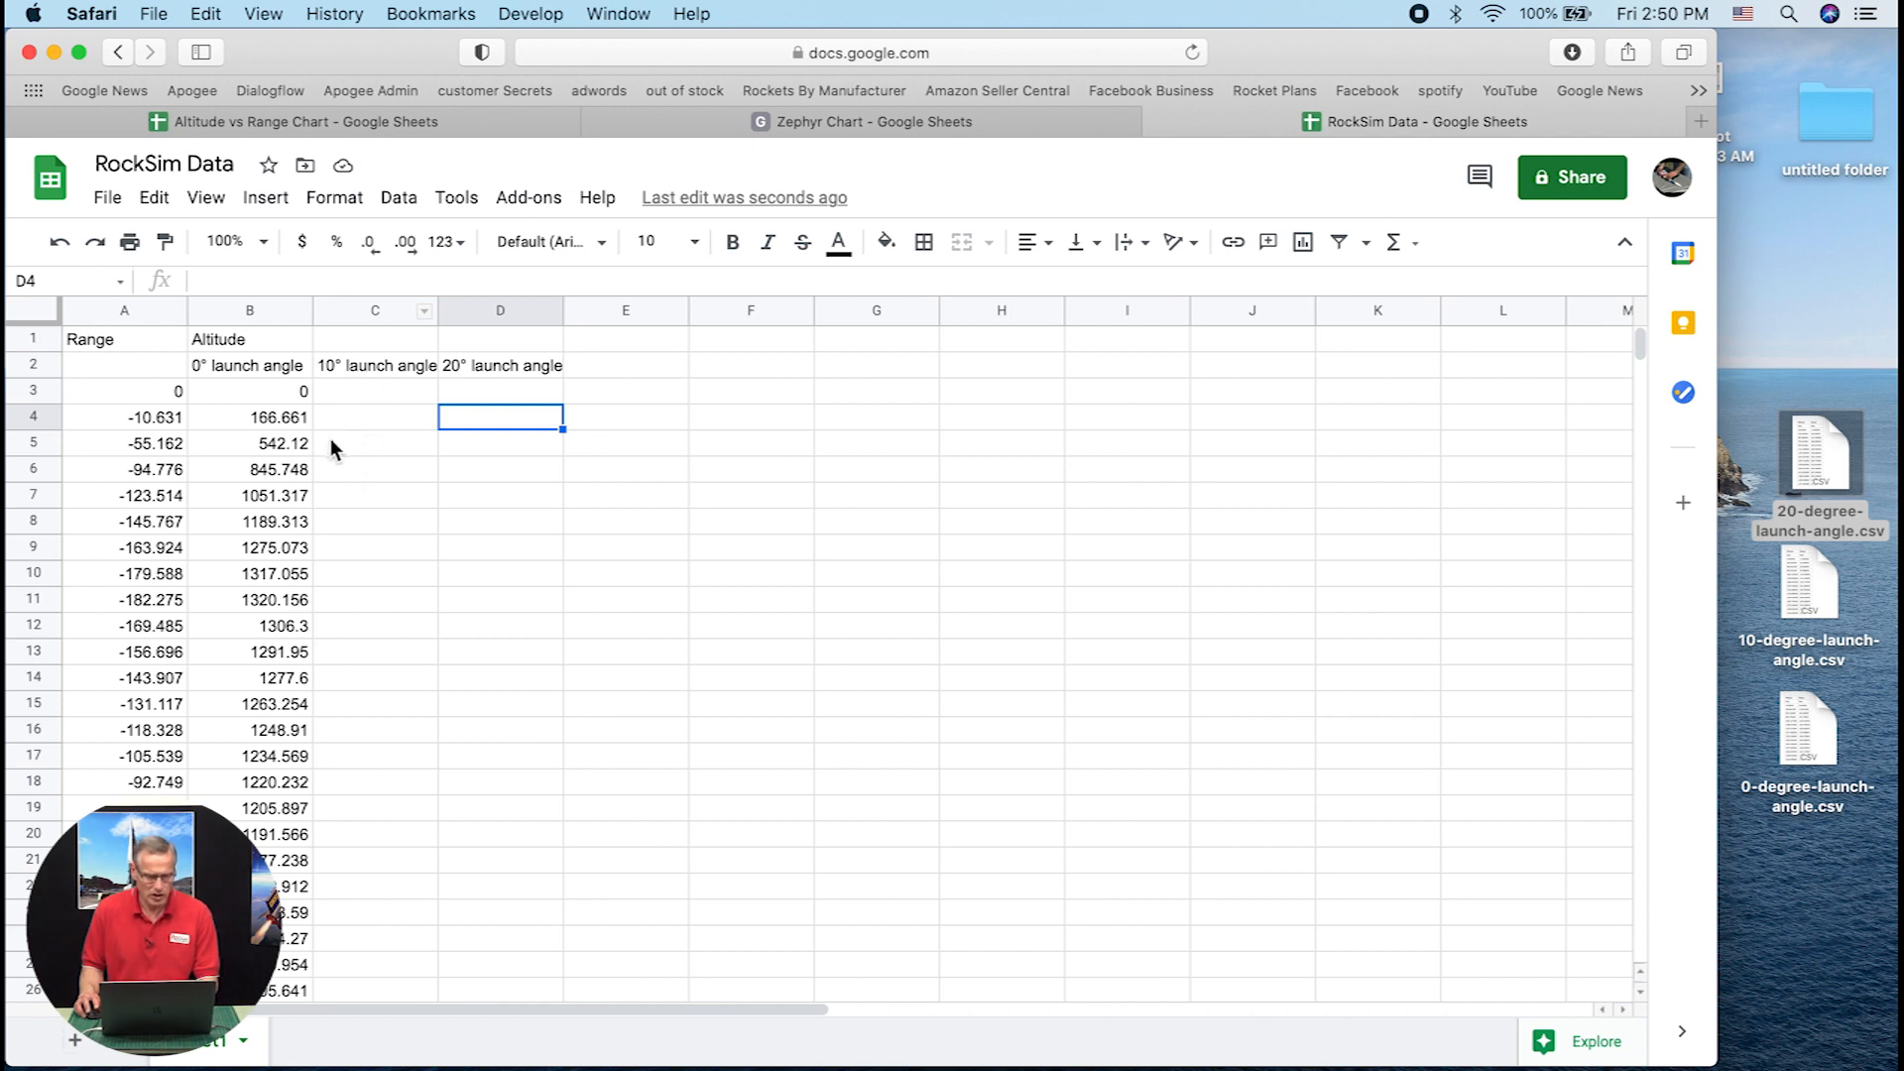
# Move the 10-degree altitude values from B105:B204 into column C, starting at C105
pyautogui.scroll(-12, 375, 424)
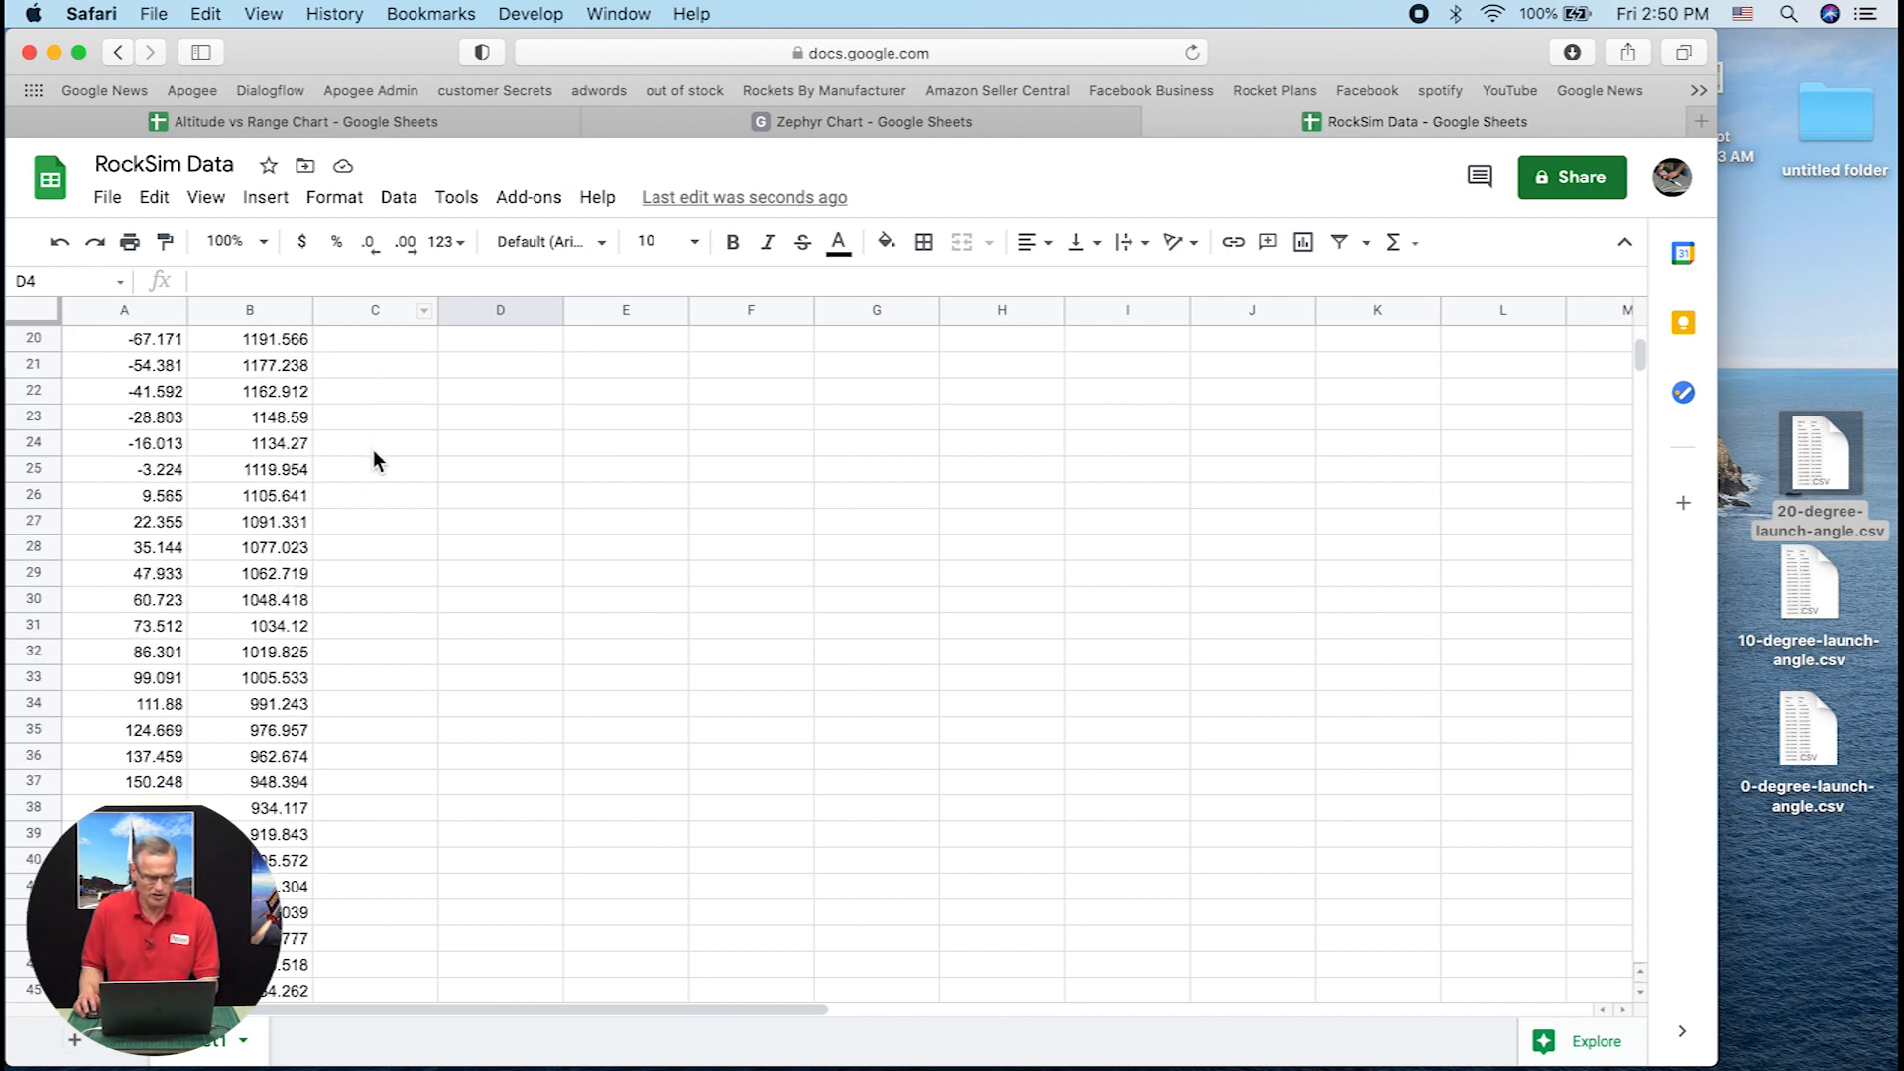
pyautogui.scroll(-10, 377, 533)
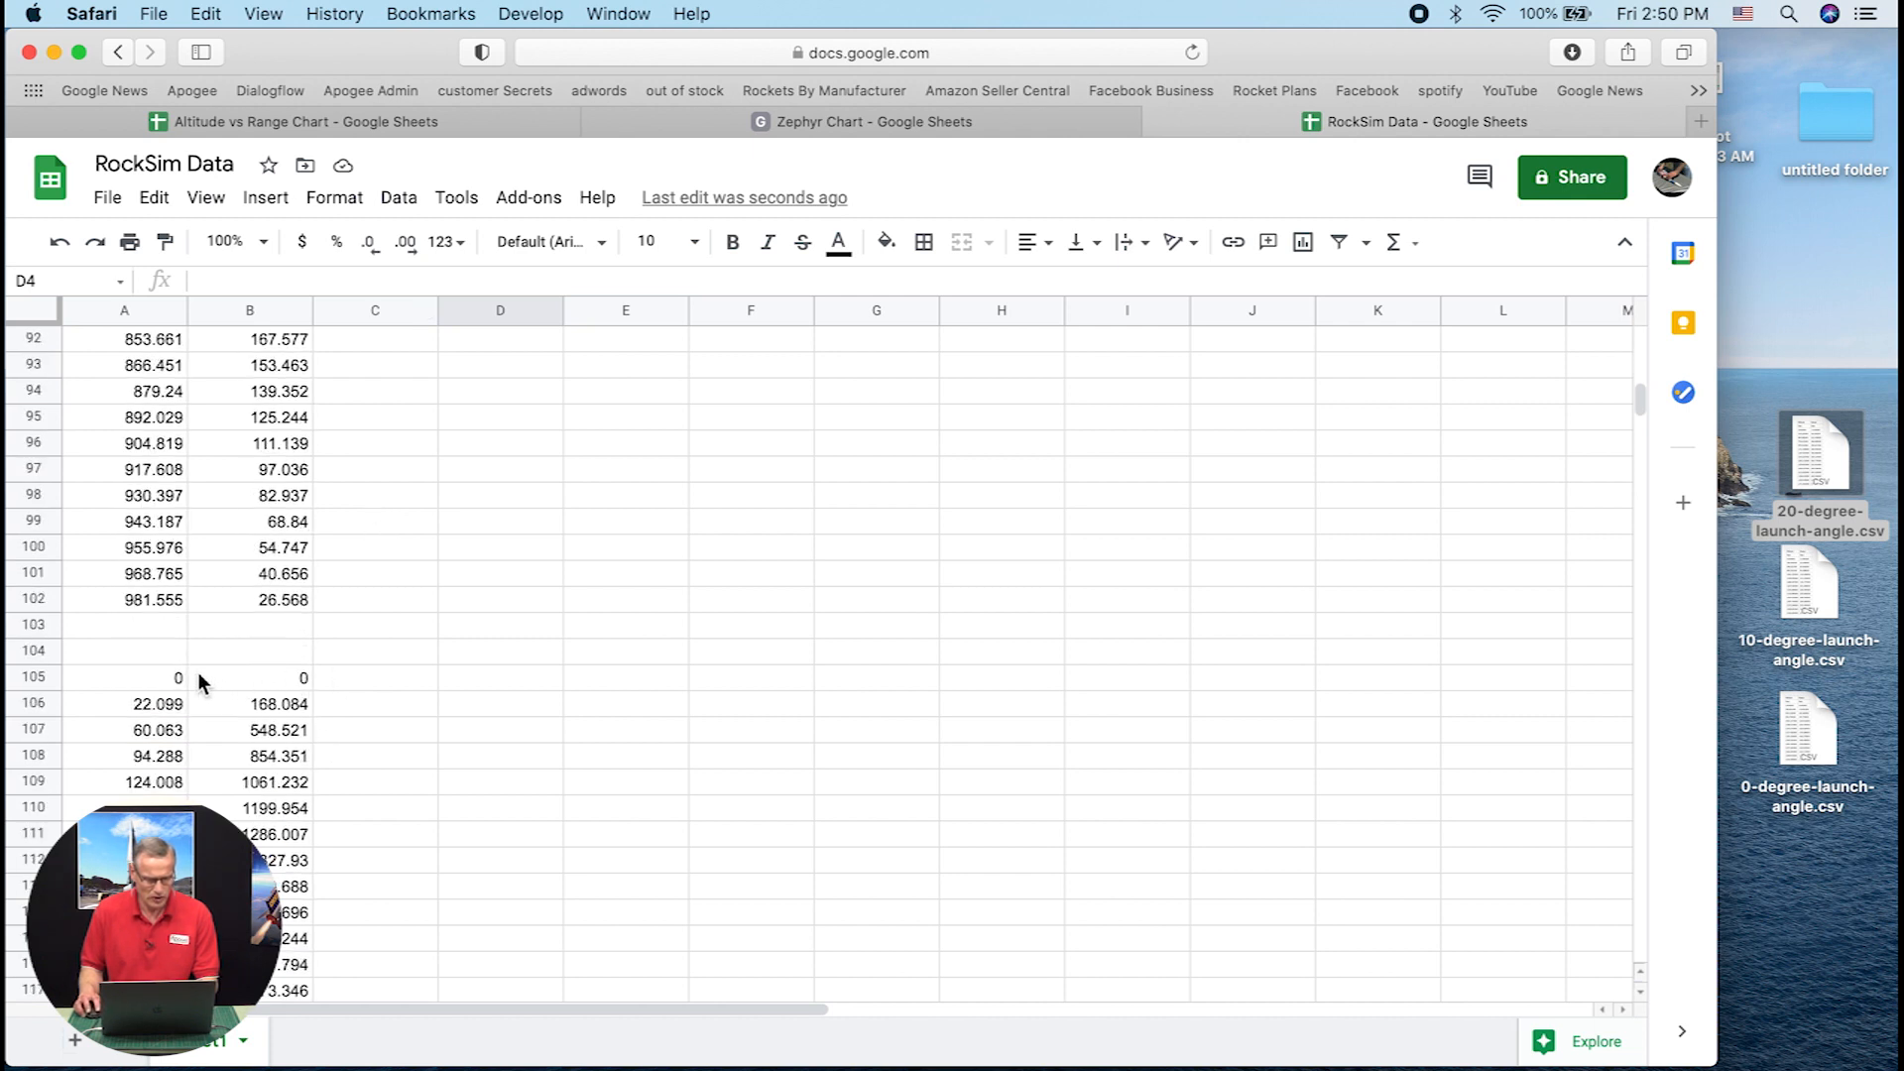
pyautogui.click(258, 683)
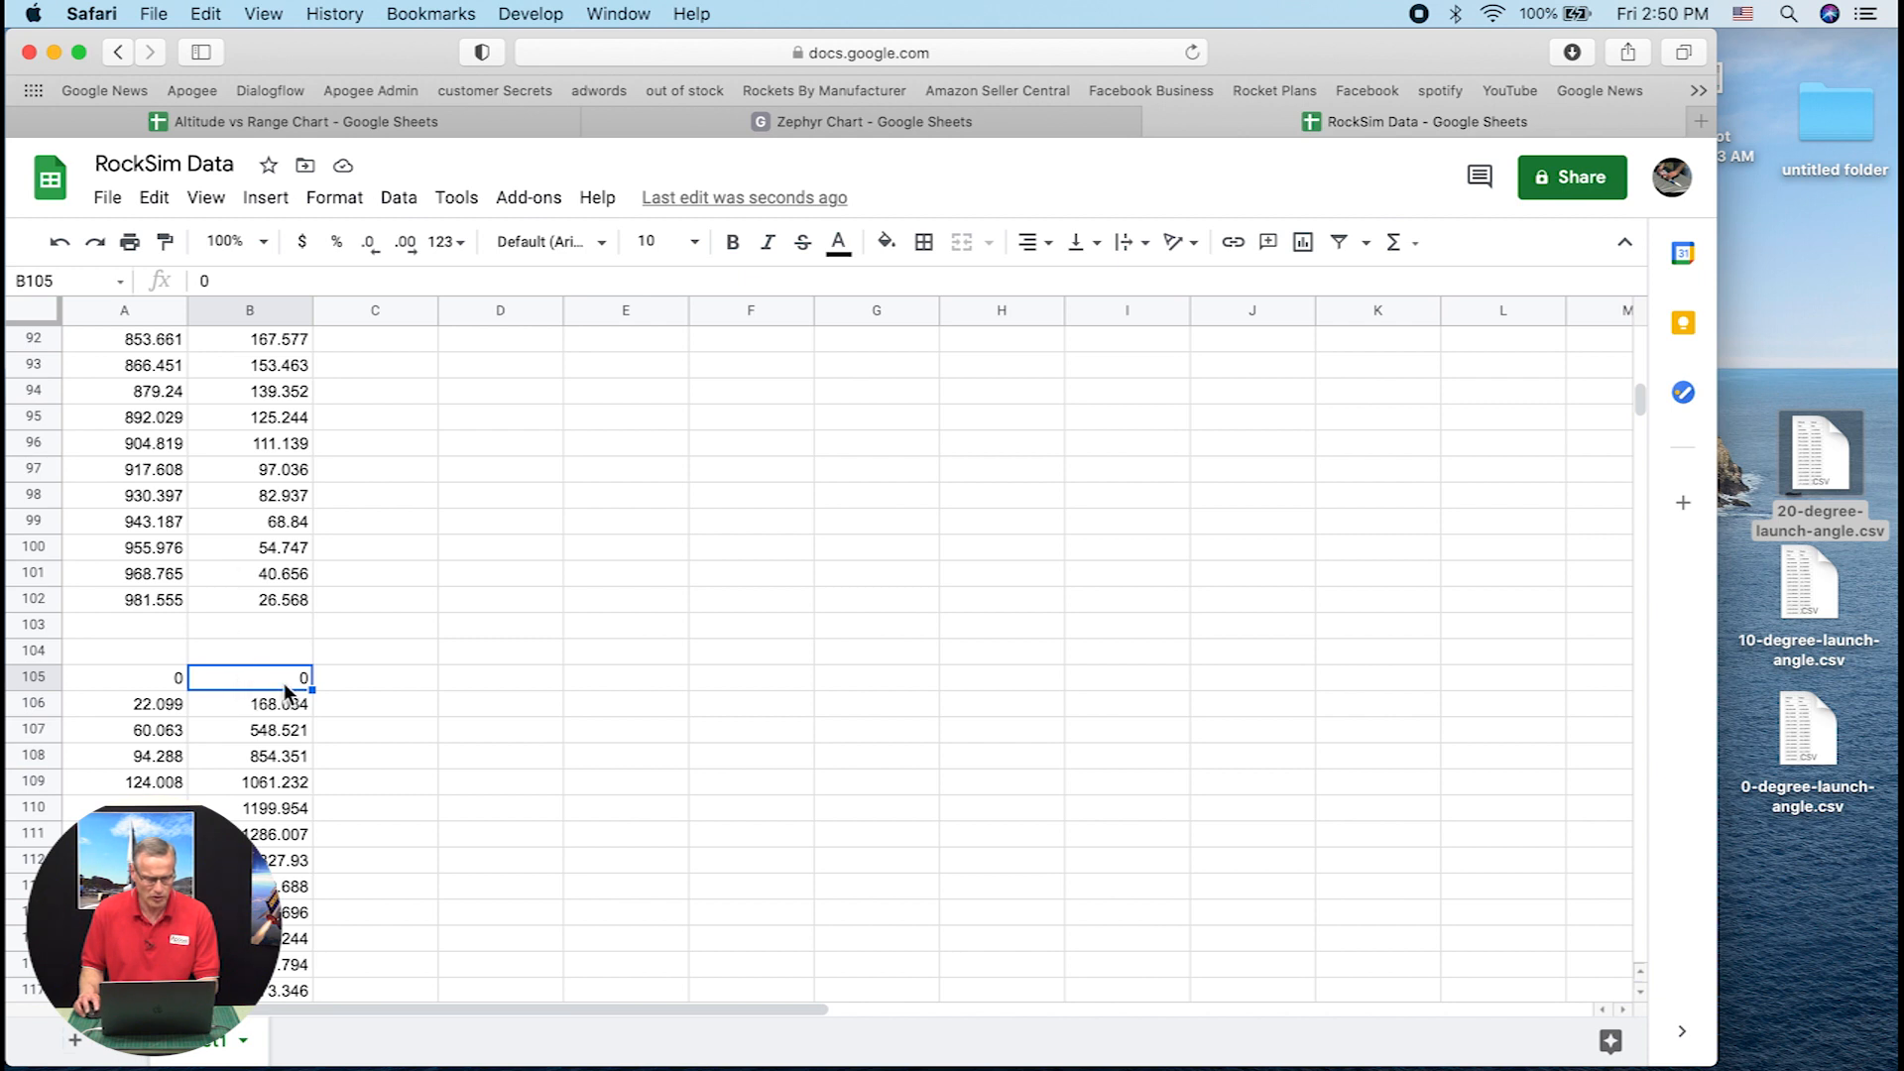
pyautogui.scroll(-8, 284, 682)
pyautogui.scroll(-12, 284, 679)
pyautogui.scroll(-7, 282, 685)
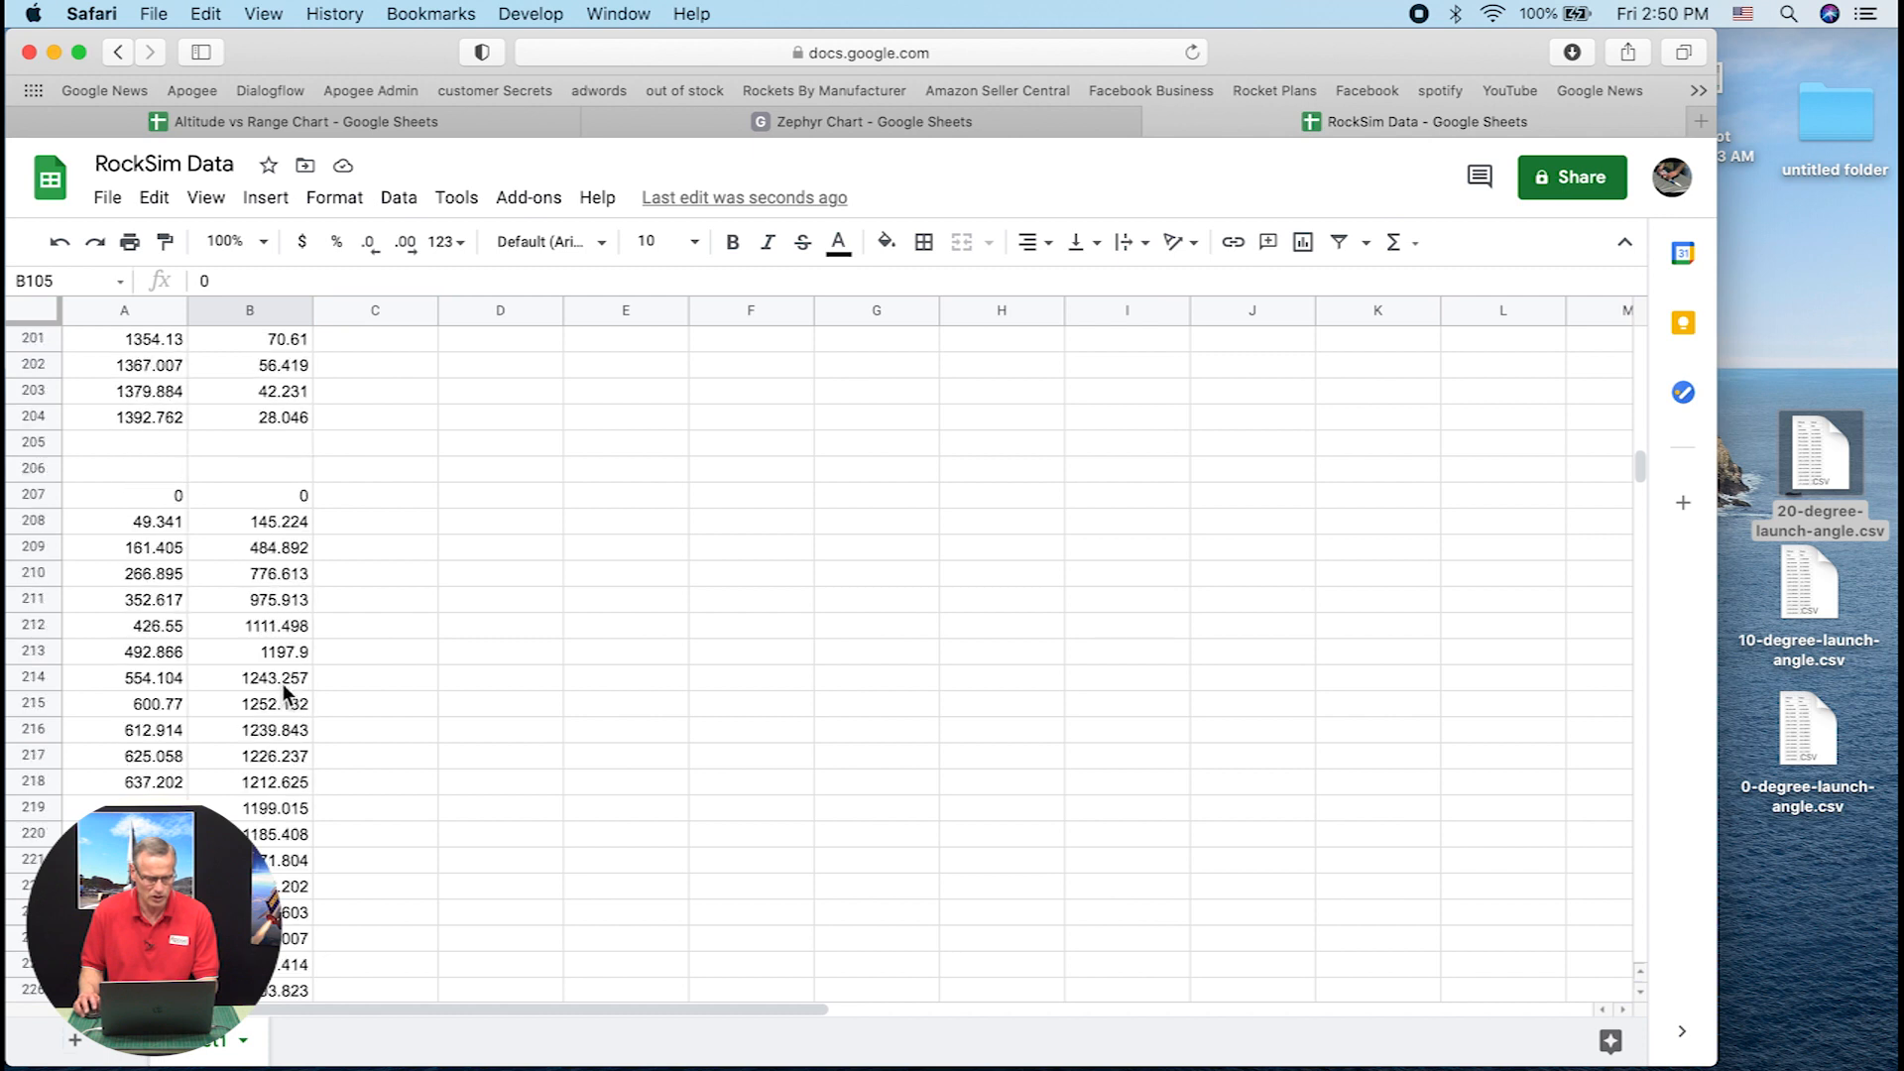
pyautogui.keyDown('shift'); pyautogui.click(278, 418); pyautogui.keyUp('shift')
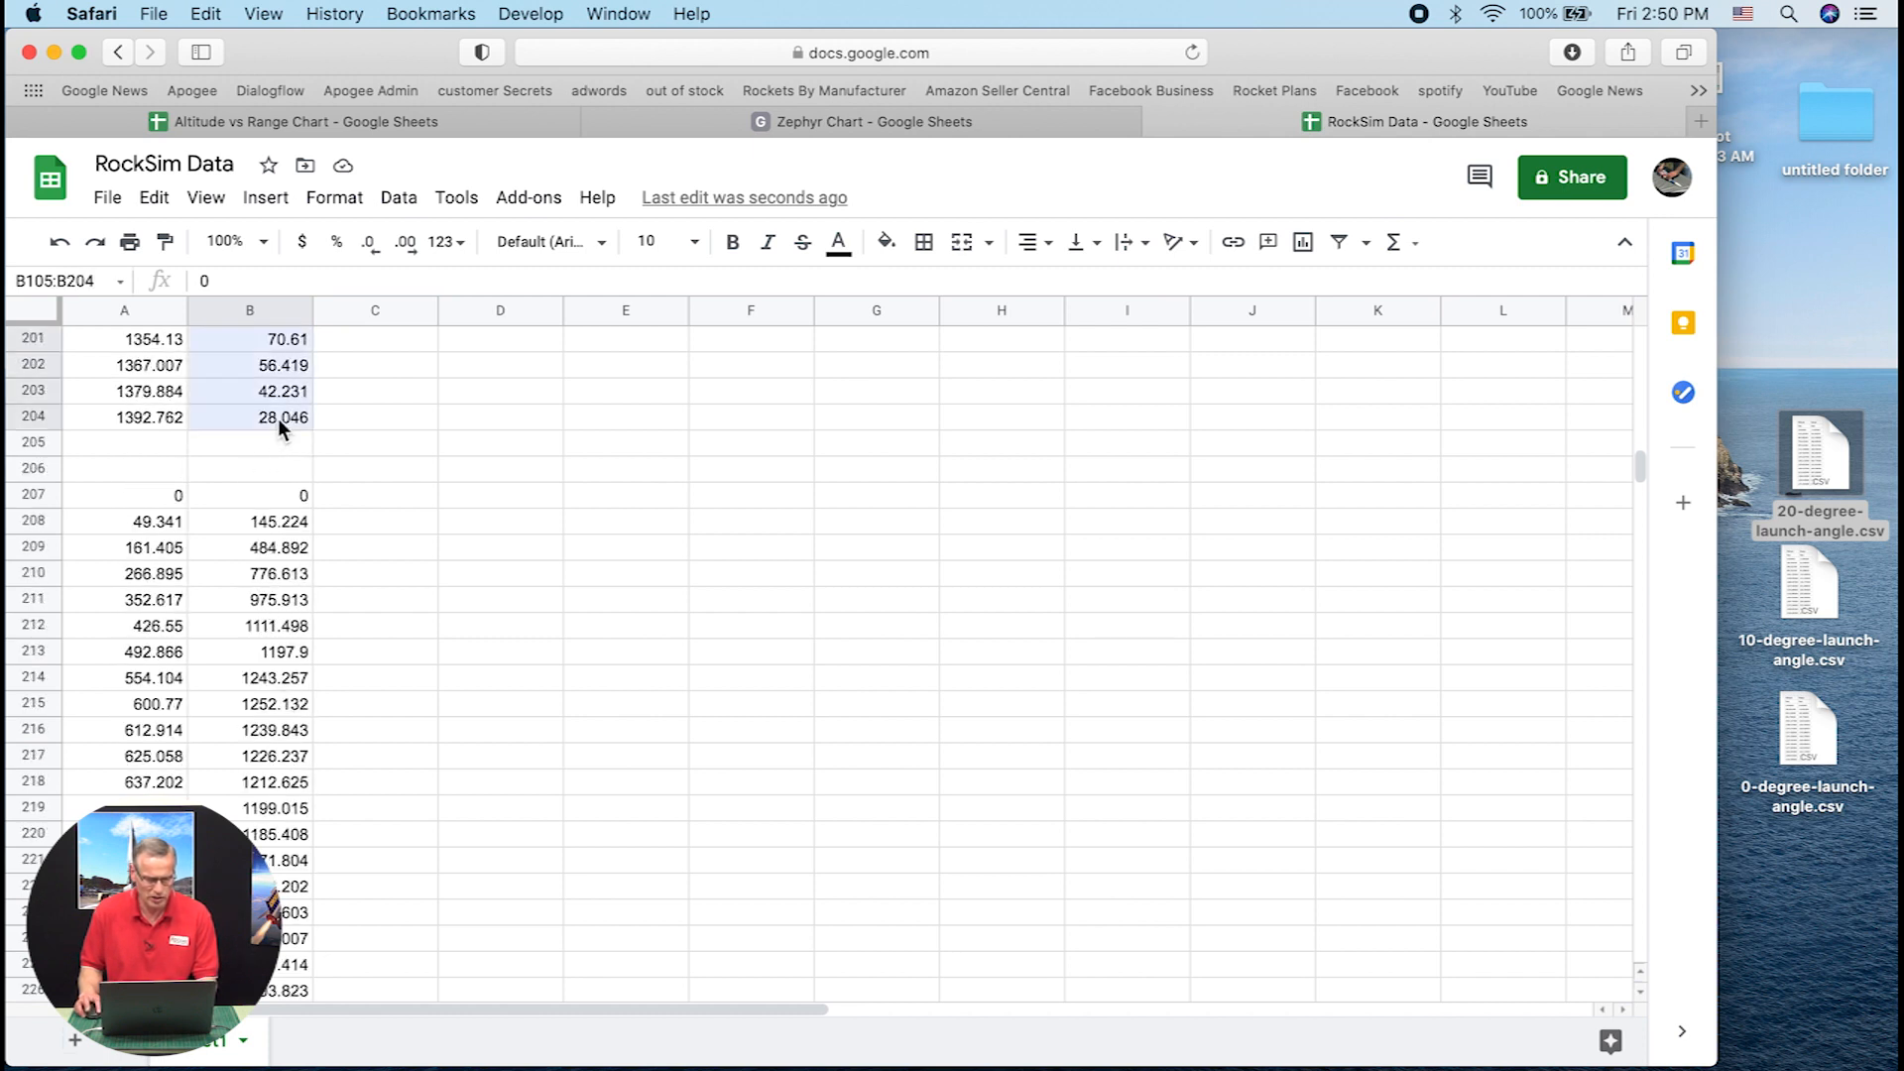
pyautogui.scroll(10, 362, 555)
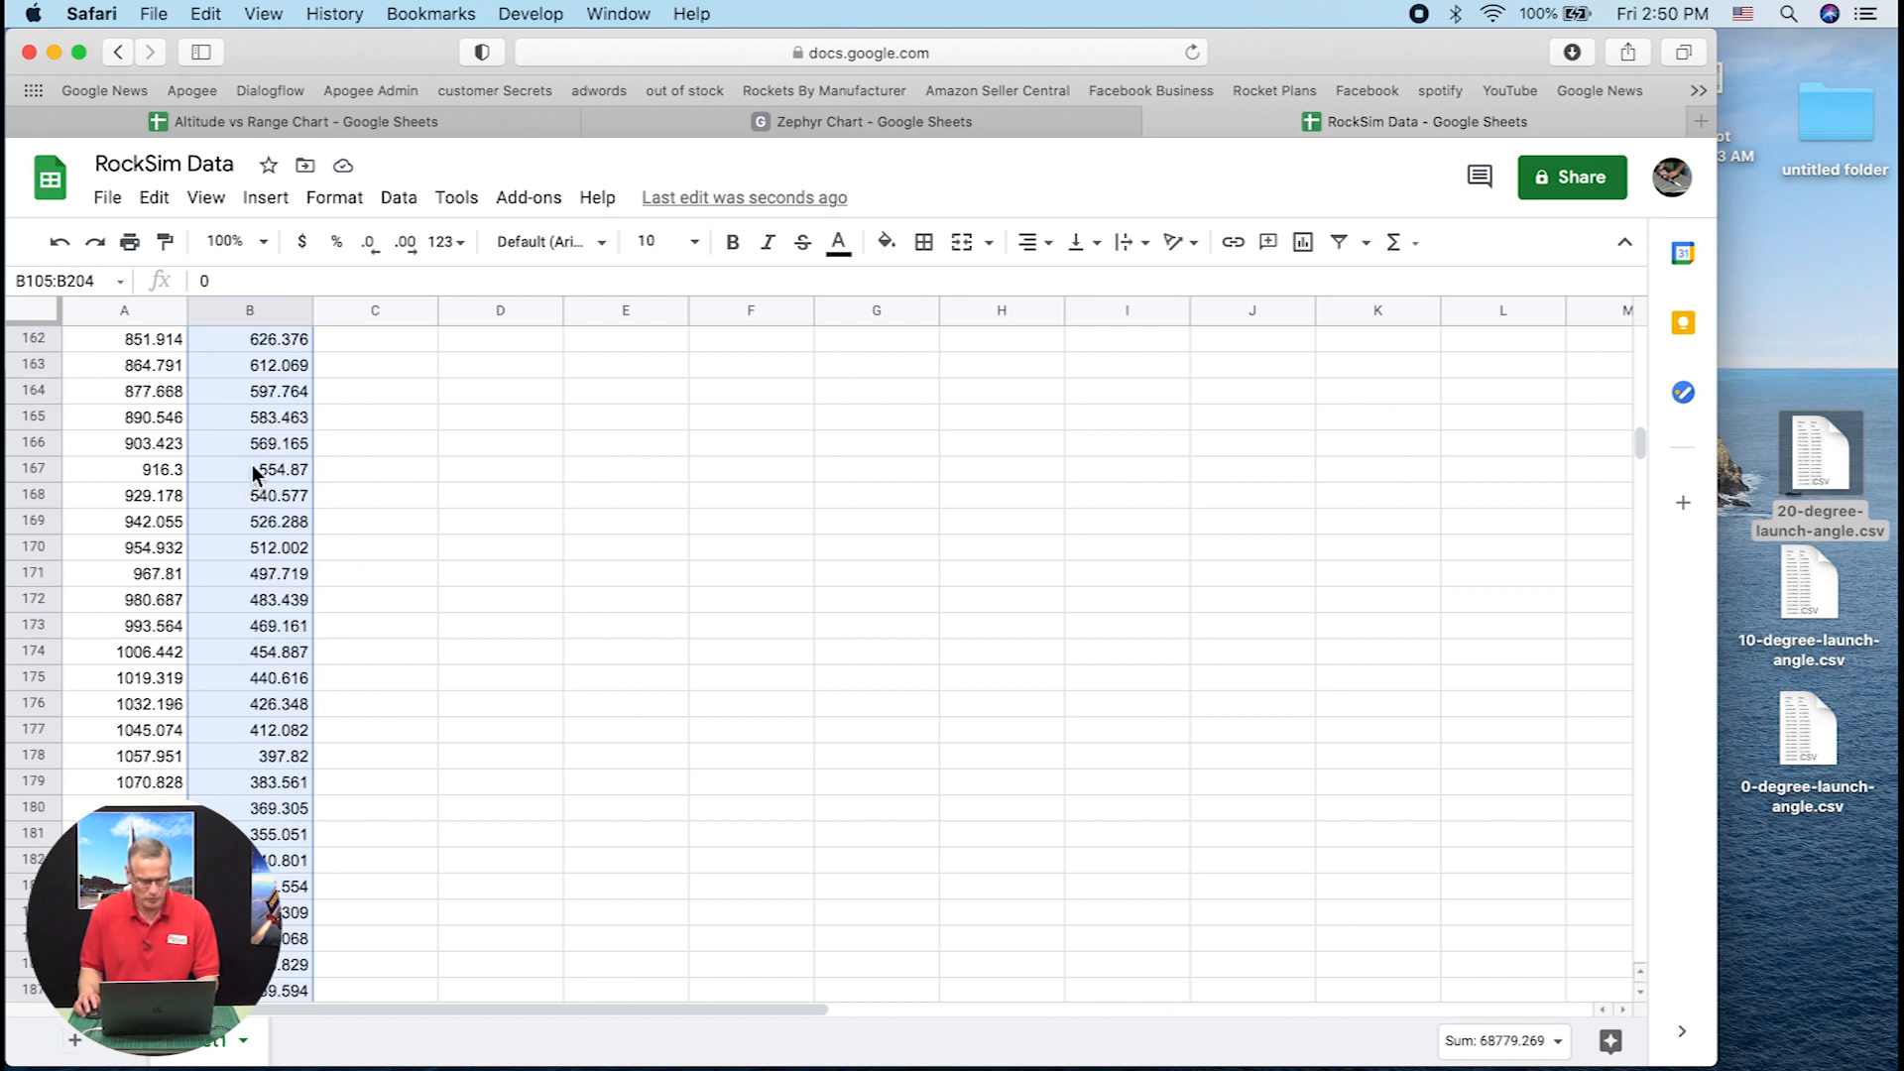
pyautogui.scroll(17, 258, 461)
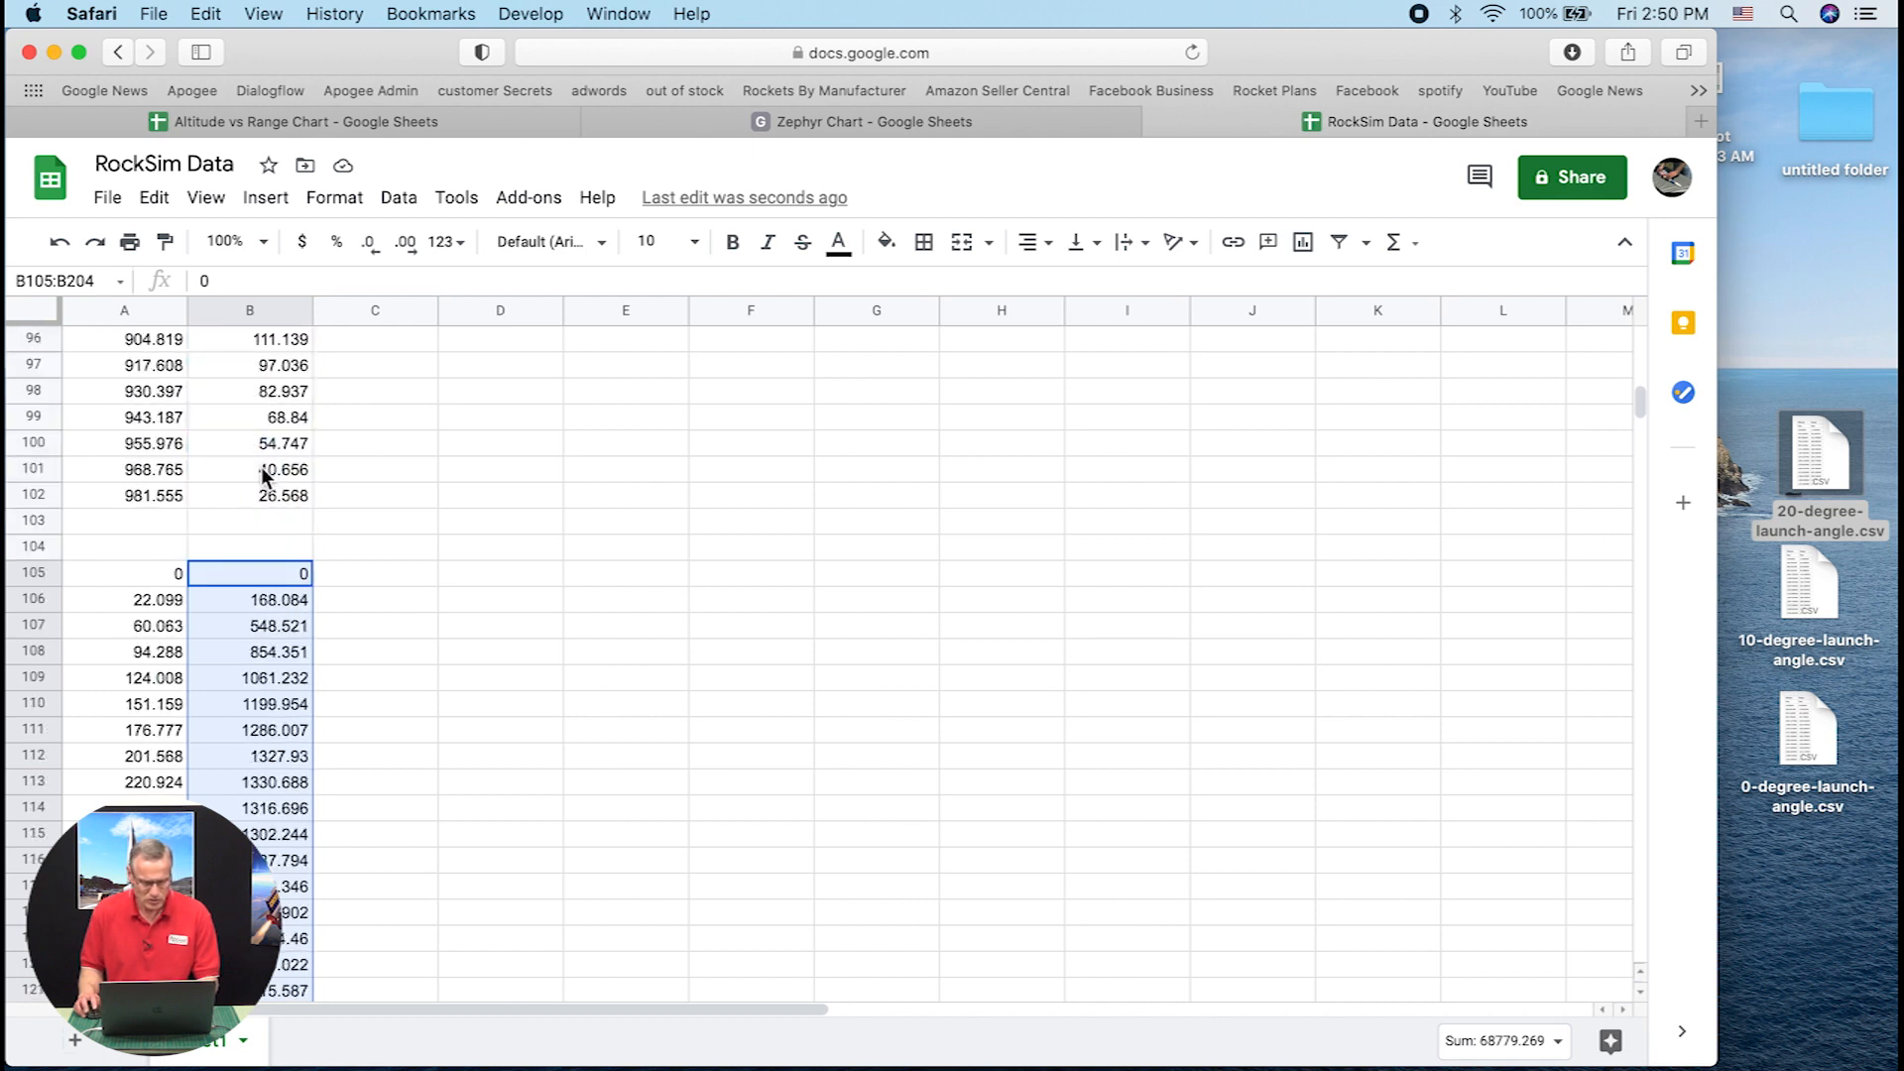
pyautogui.press('super+c')
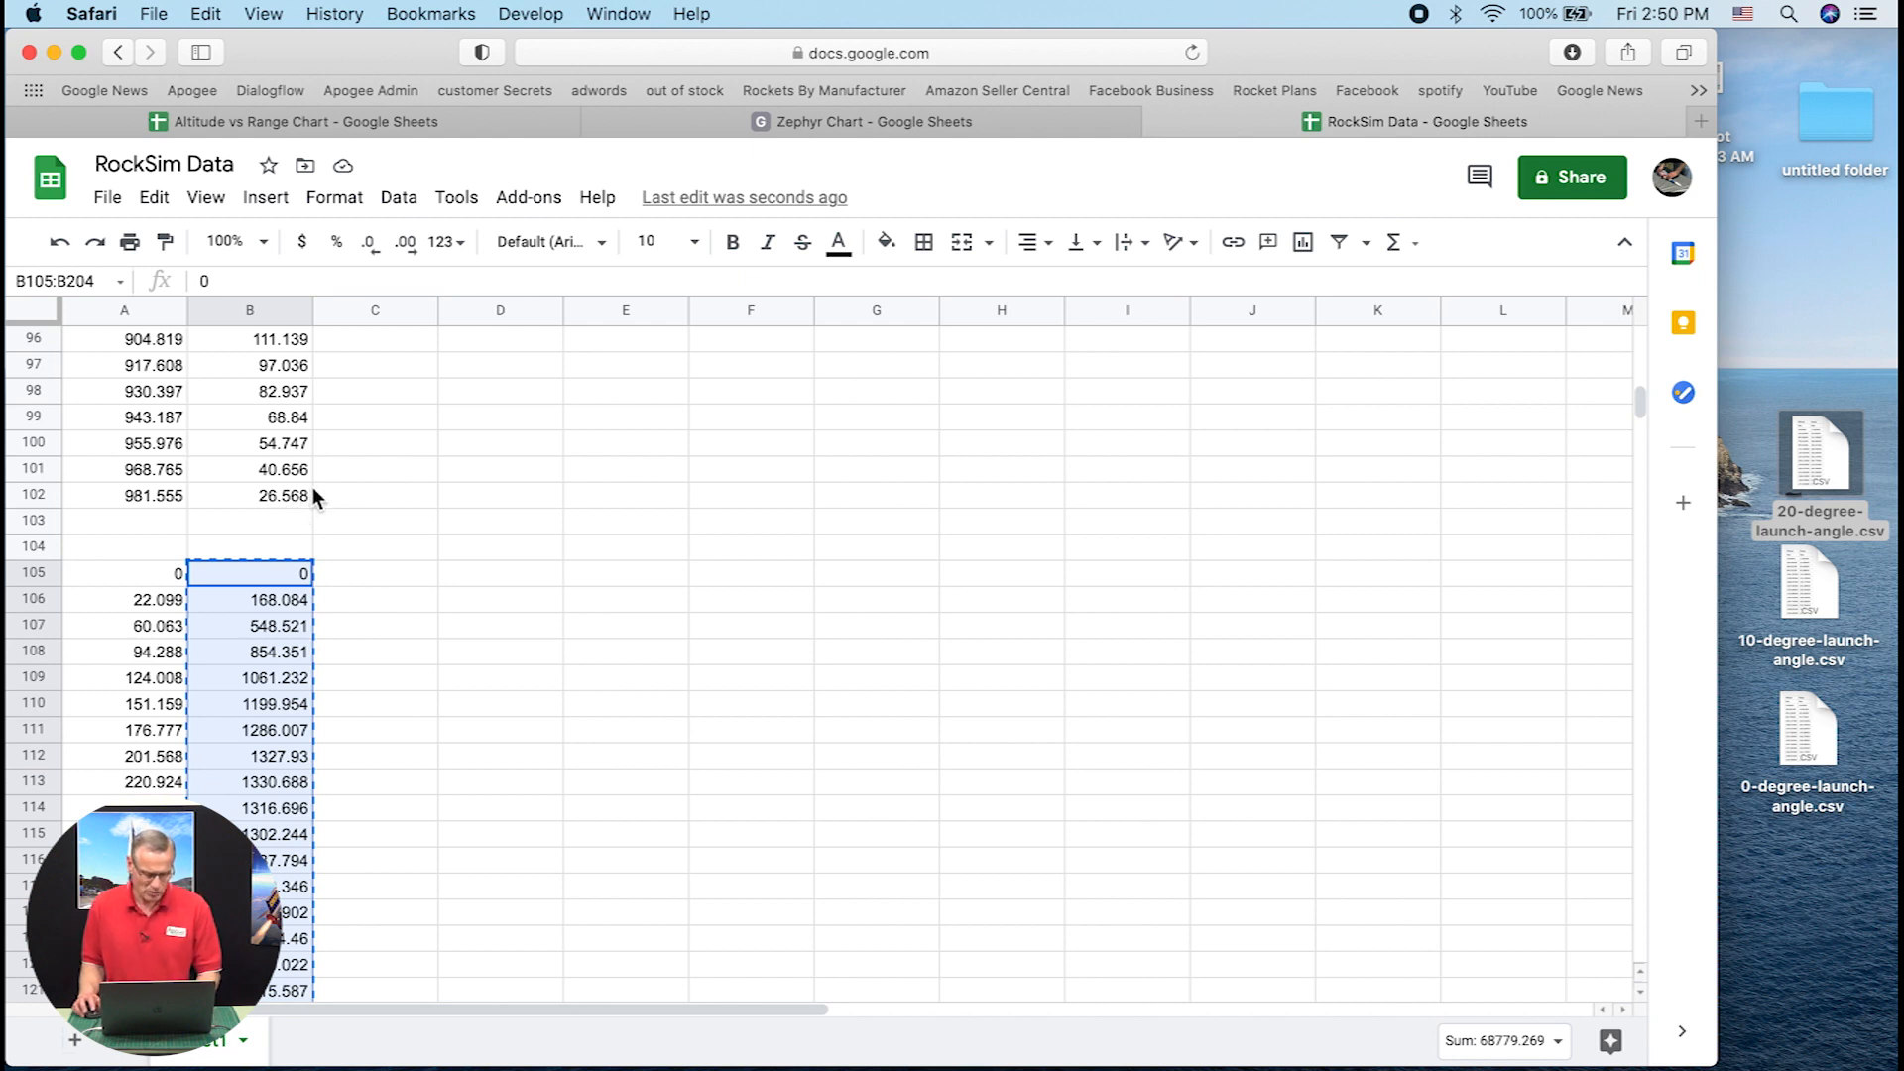
pyautogui.click(349, 572)
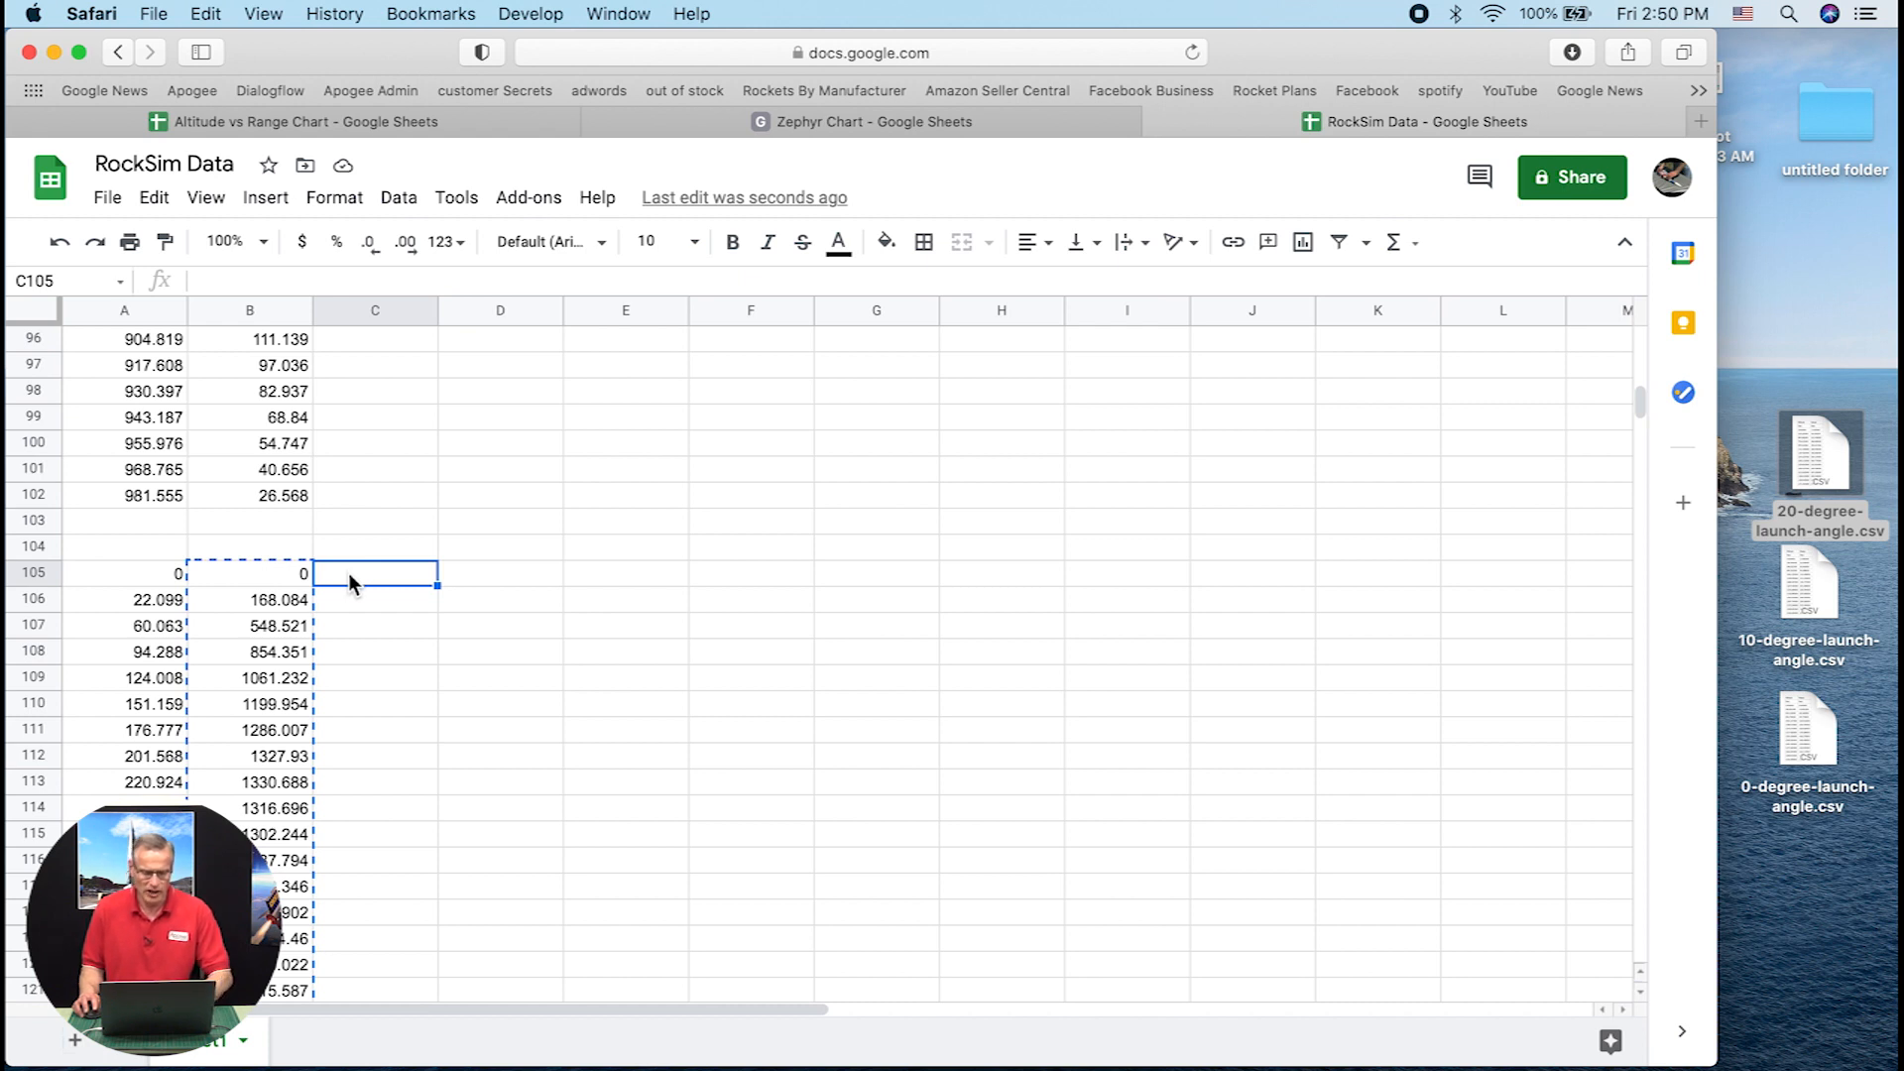
pyautogui.press('super+v')
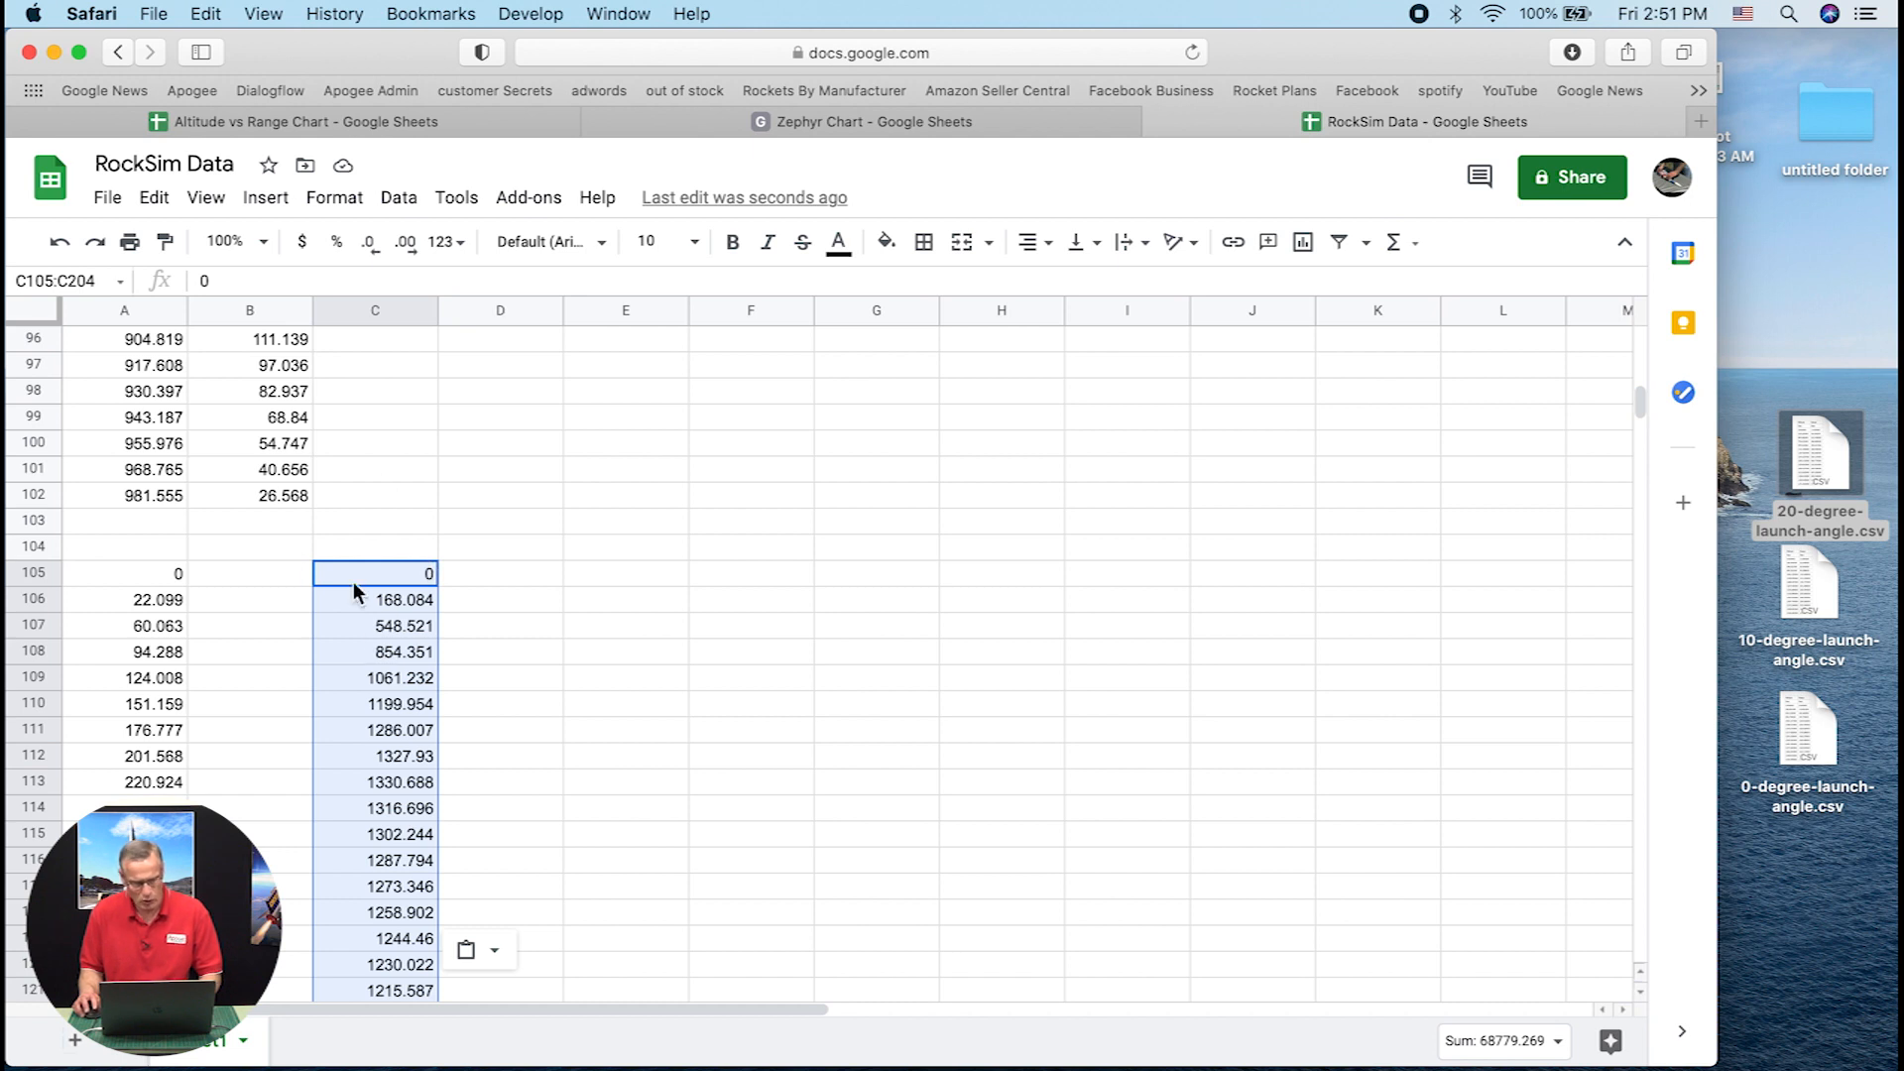
# Move the 20-degree altitude values from B207:B306 into column D, starting at D207
pyautogui.scroll(20, 357, 552)
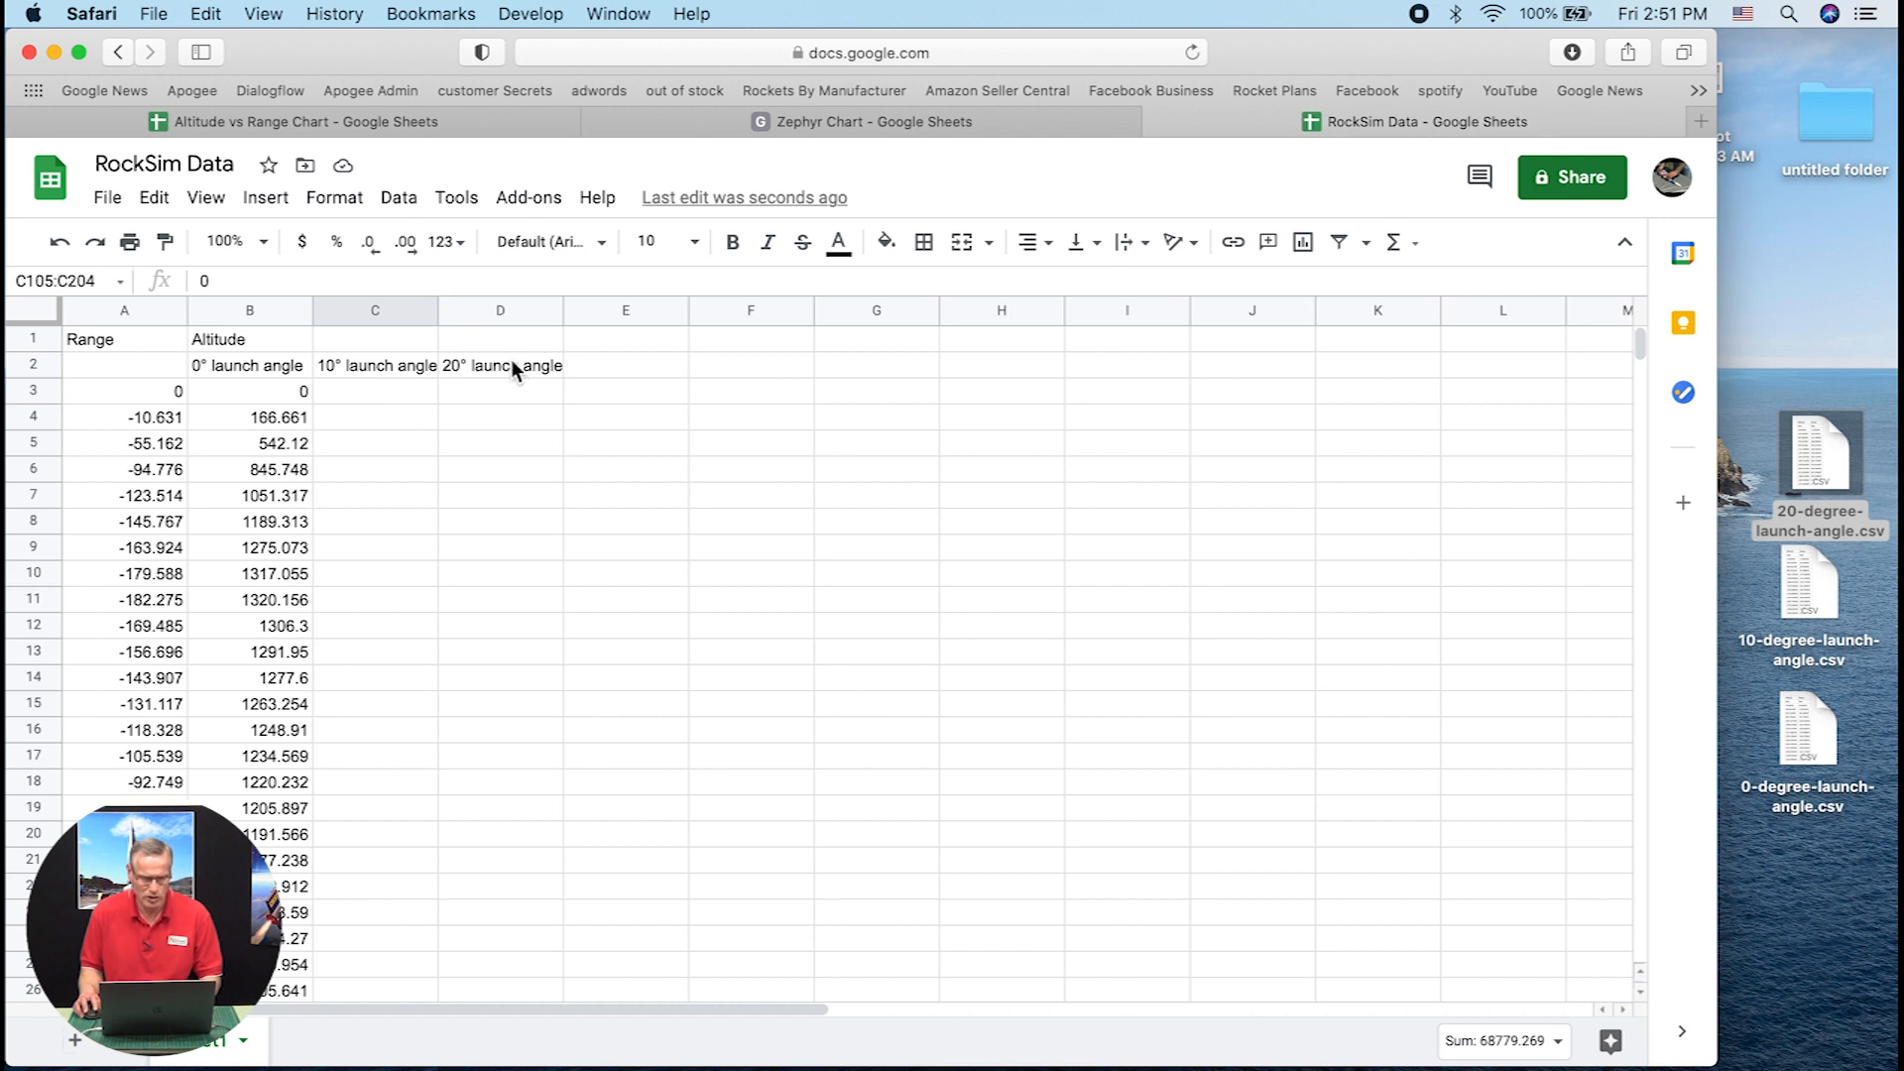
pyautogui.scroll(-10, 508, 367)
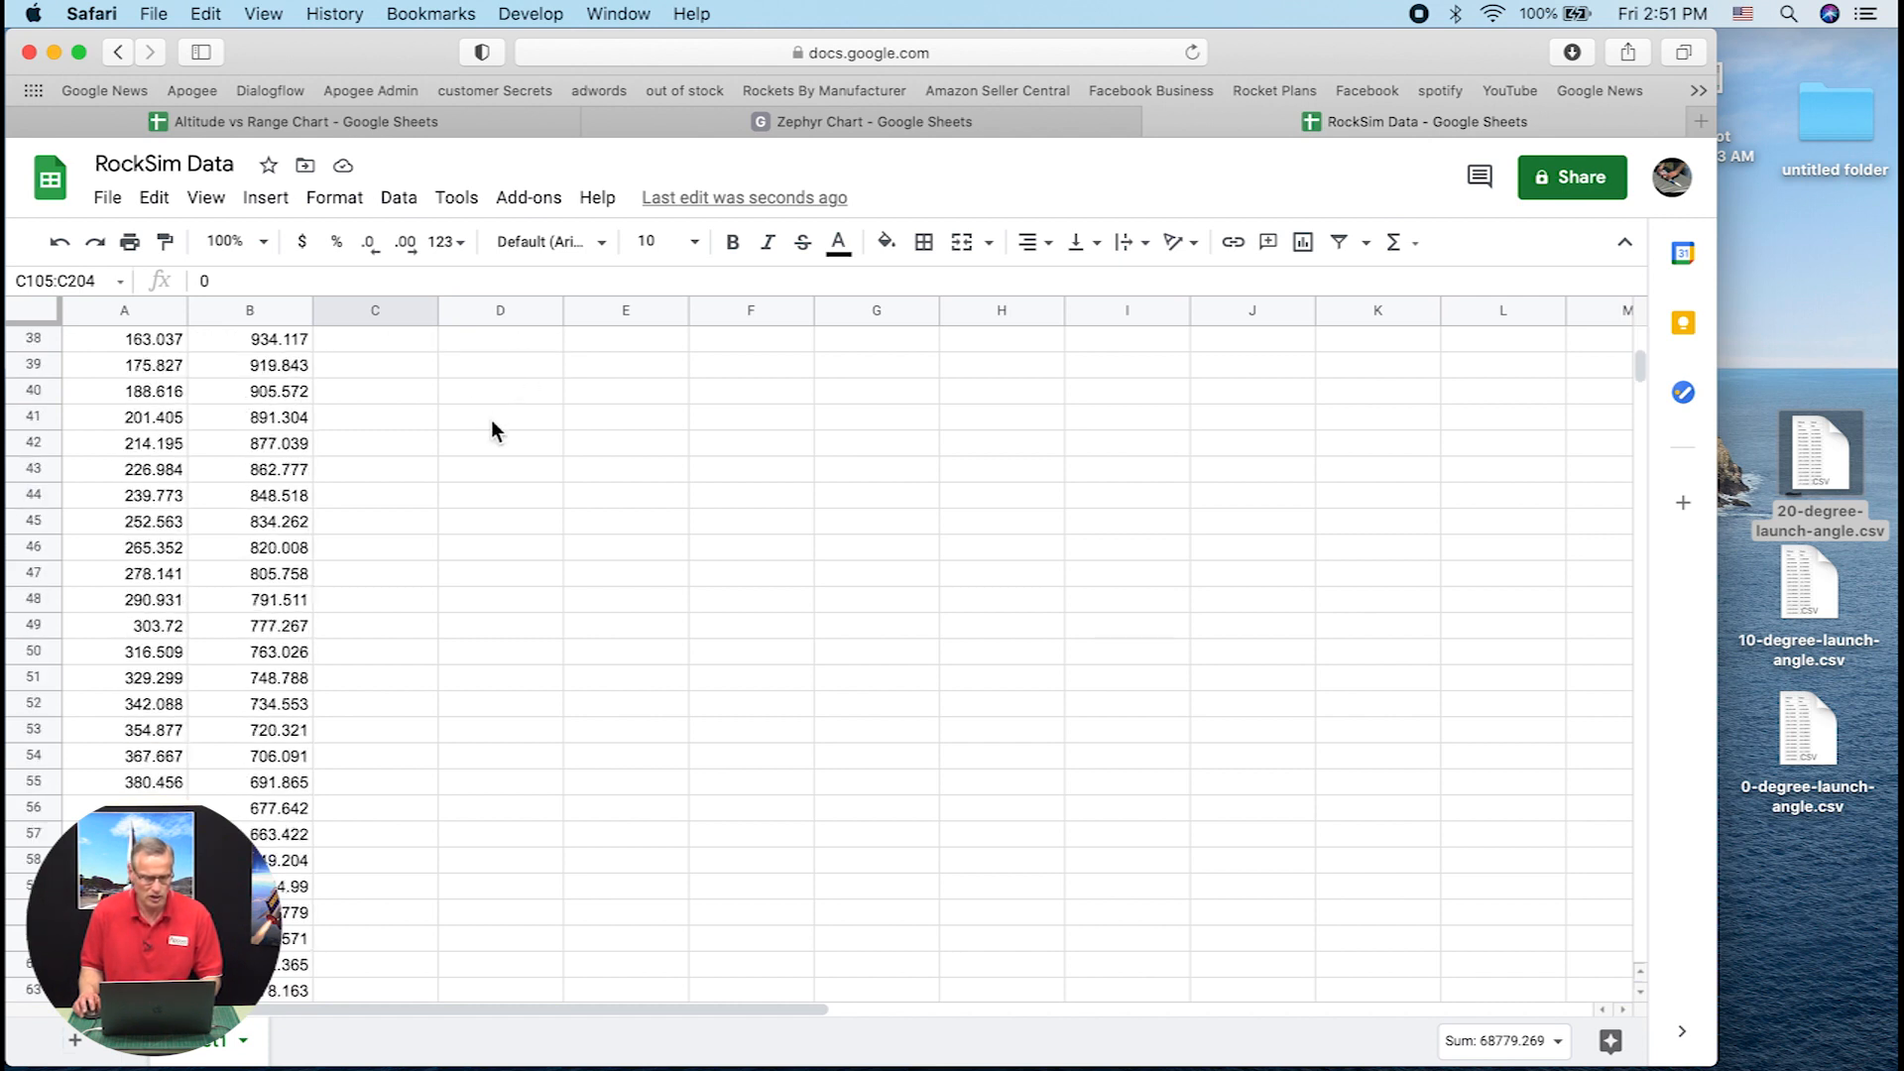
pyautogui.scroll(-20, 495, 436)
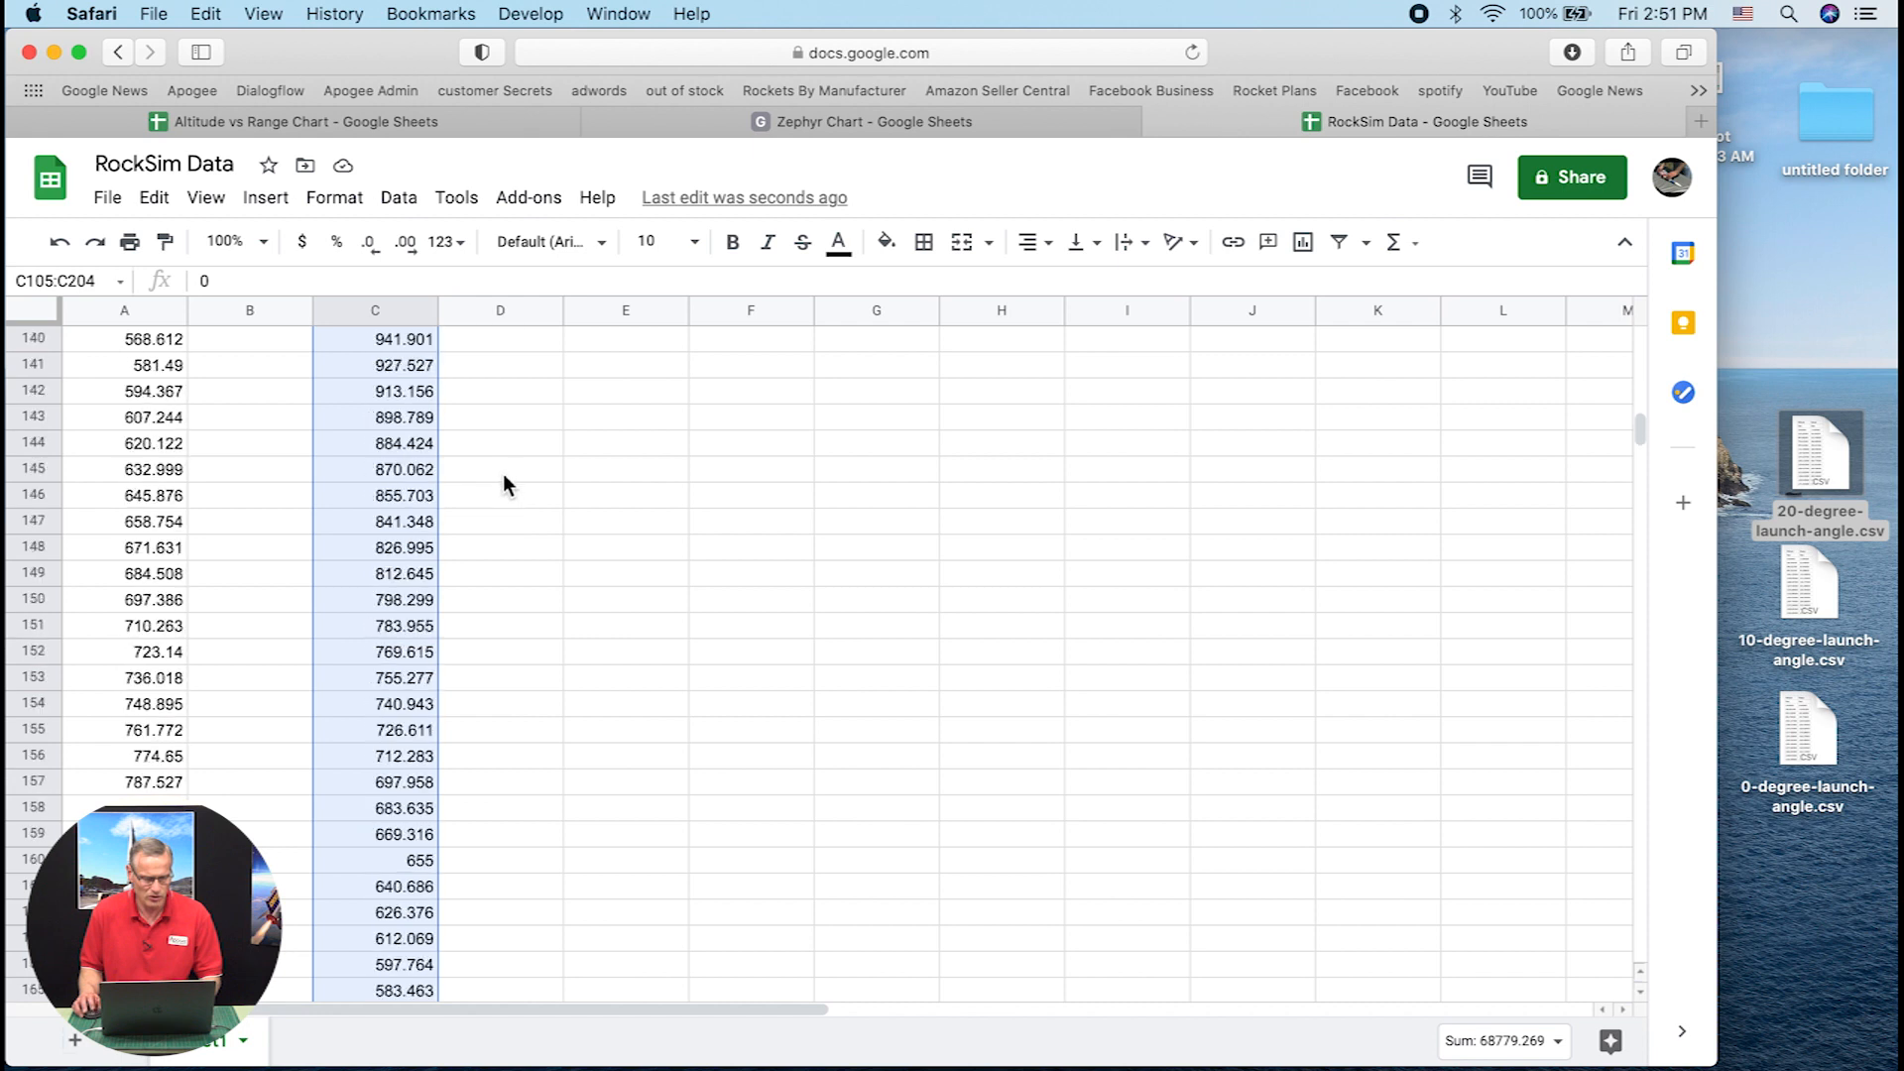
pyautogui.scroll(-17, 503, 477)
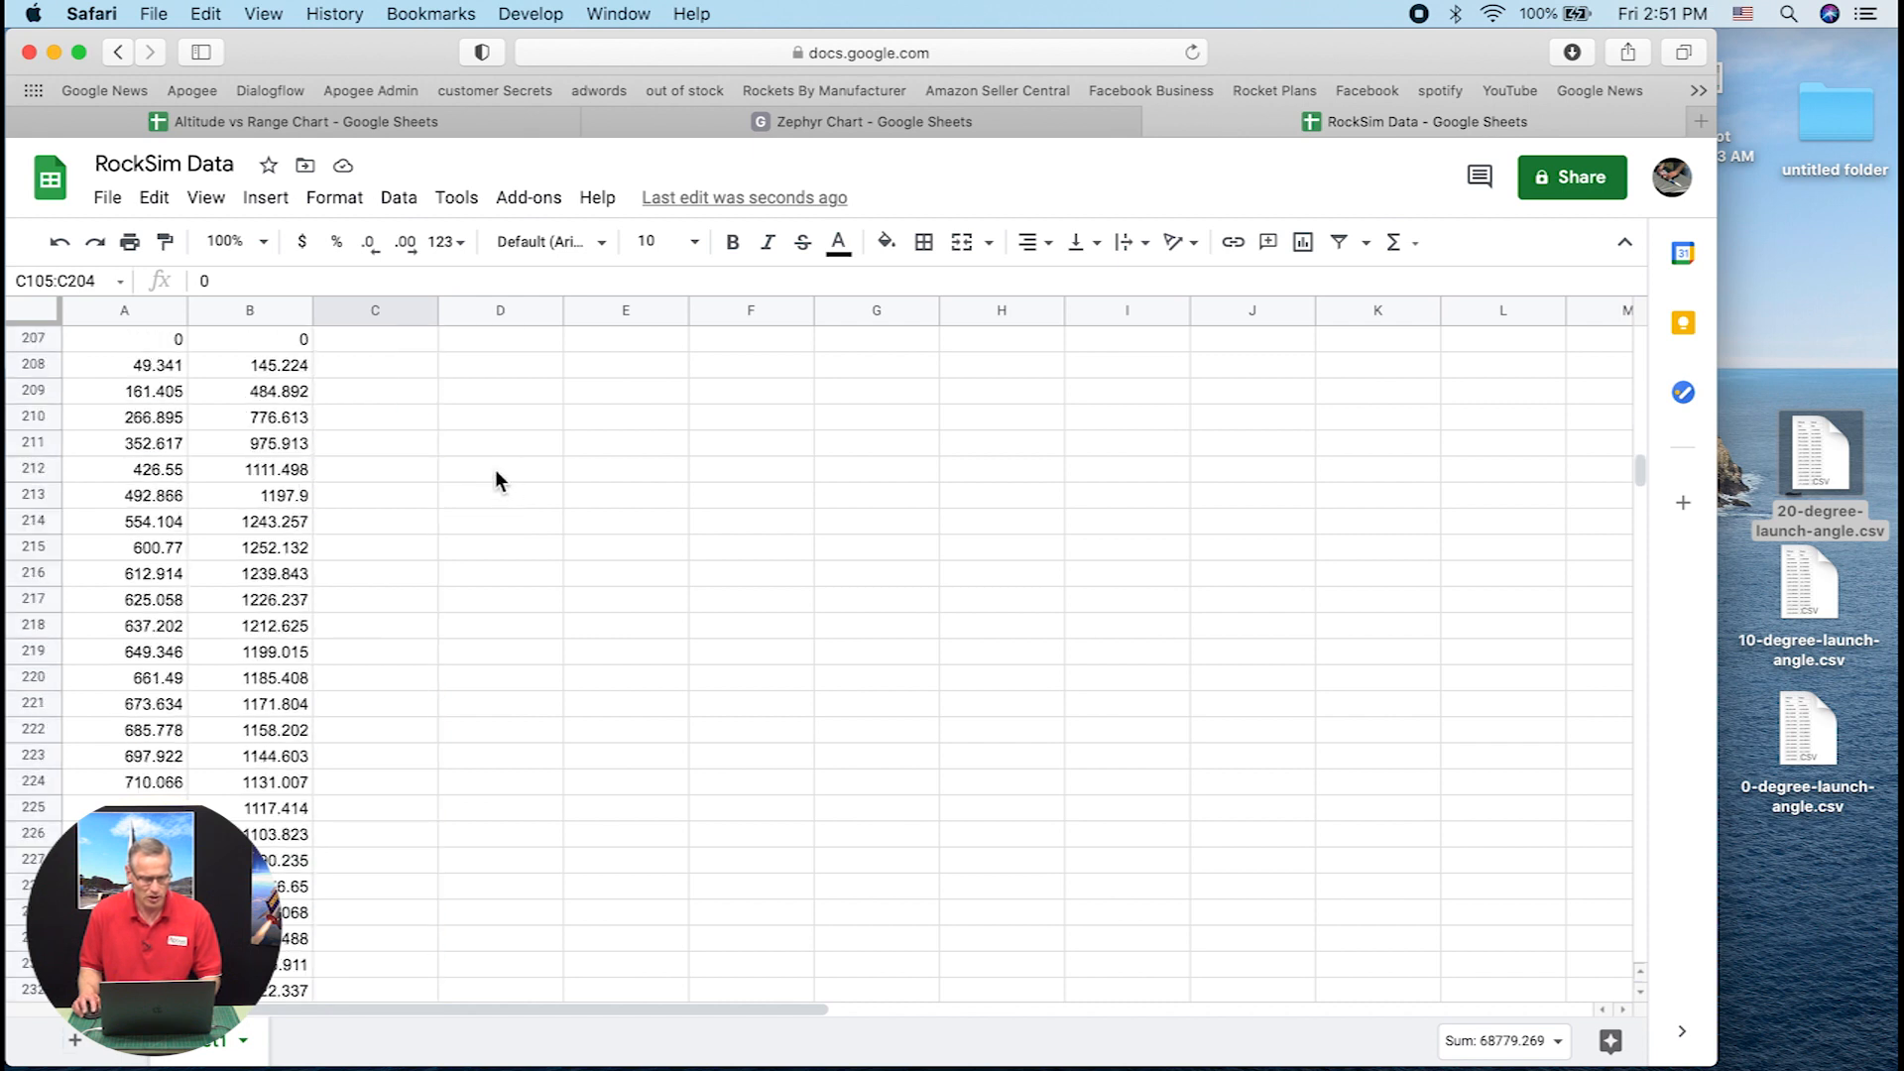
pyautogui.scroll(3, 327, 414)
pyautogui.click(280, 551)
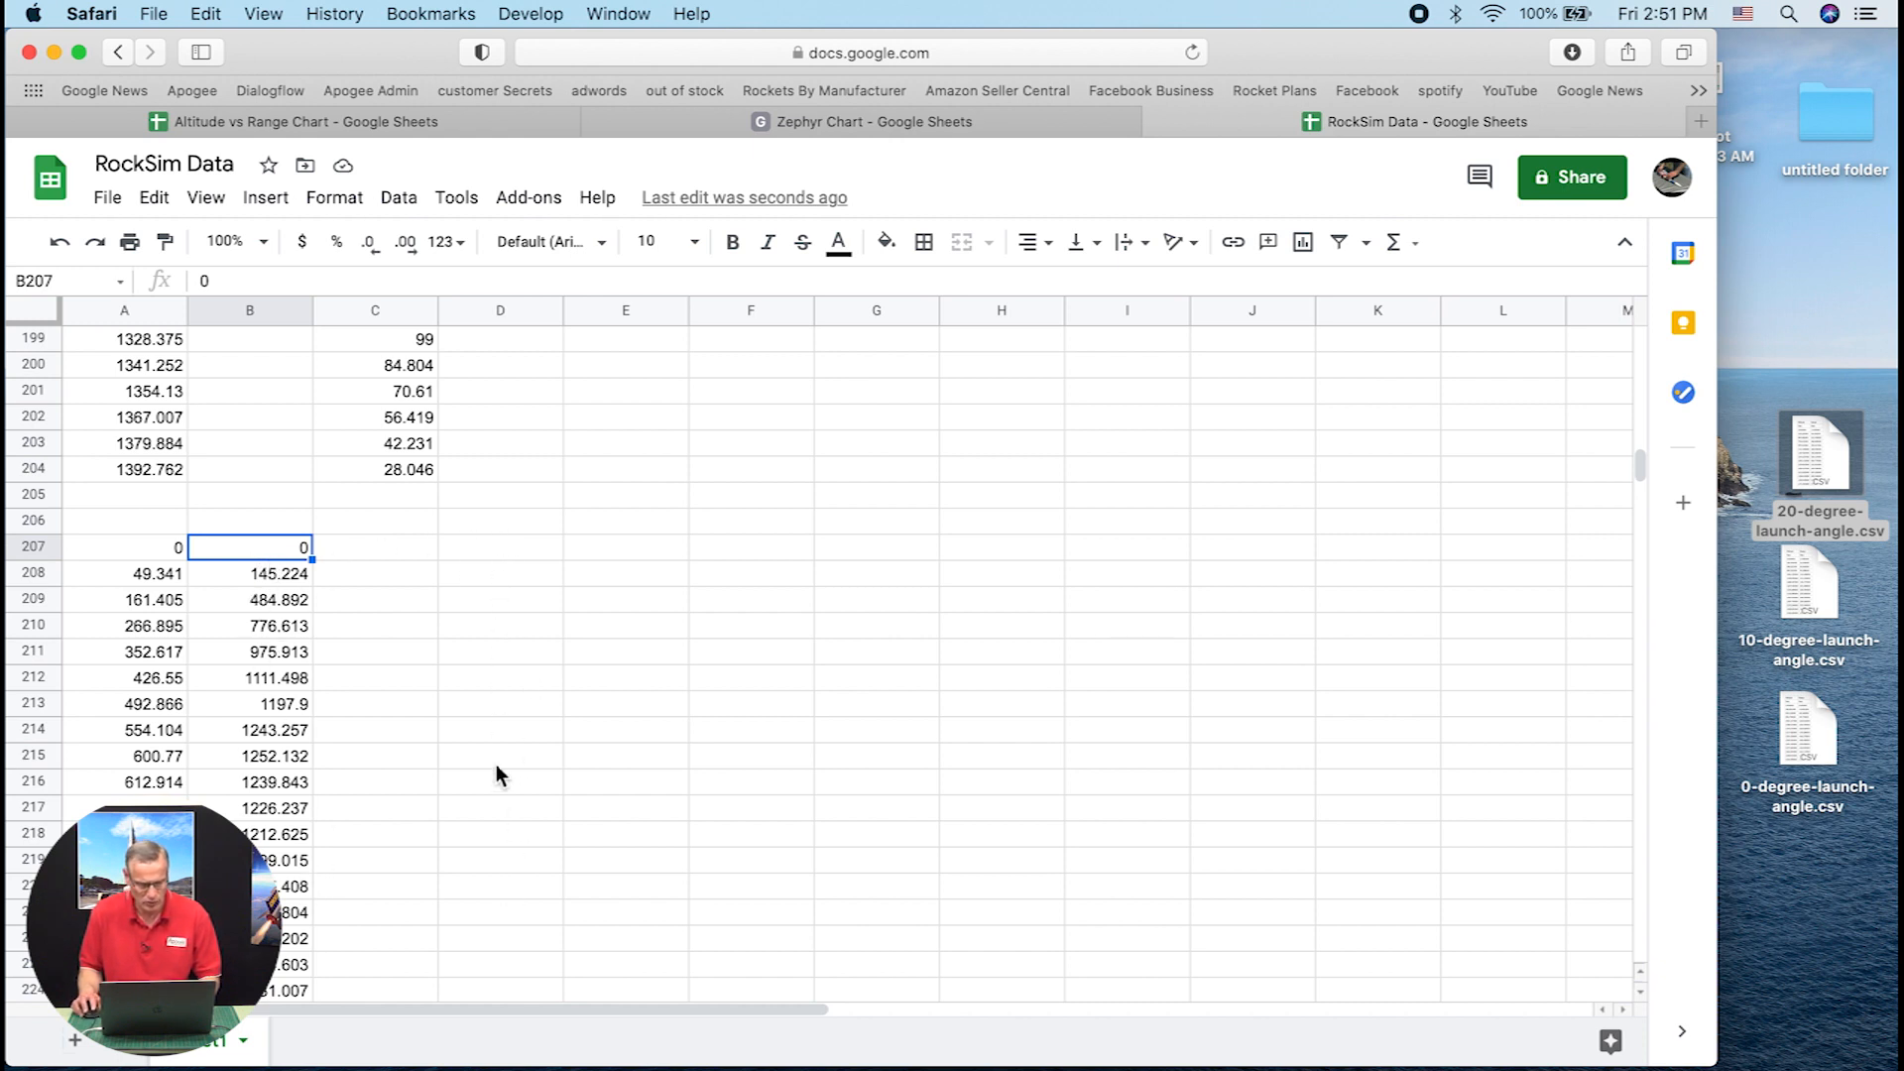
pyautogui.scroll(-15, 253, 565)
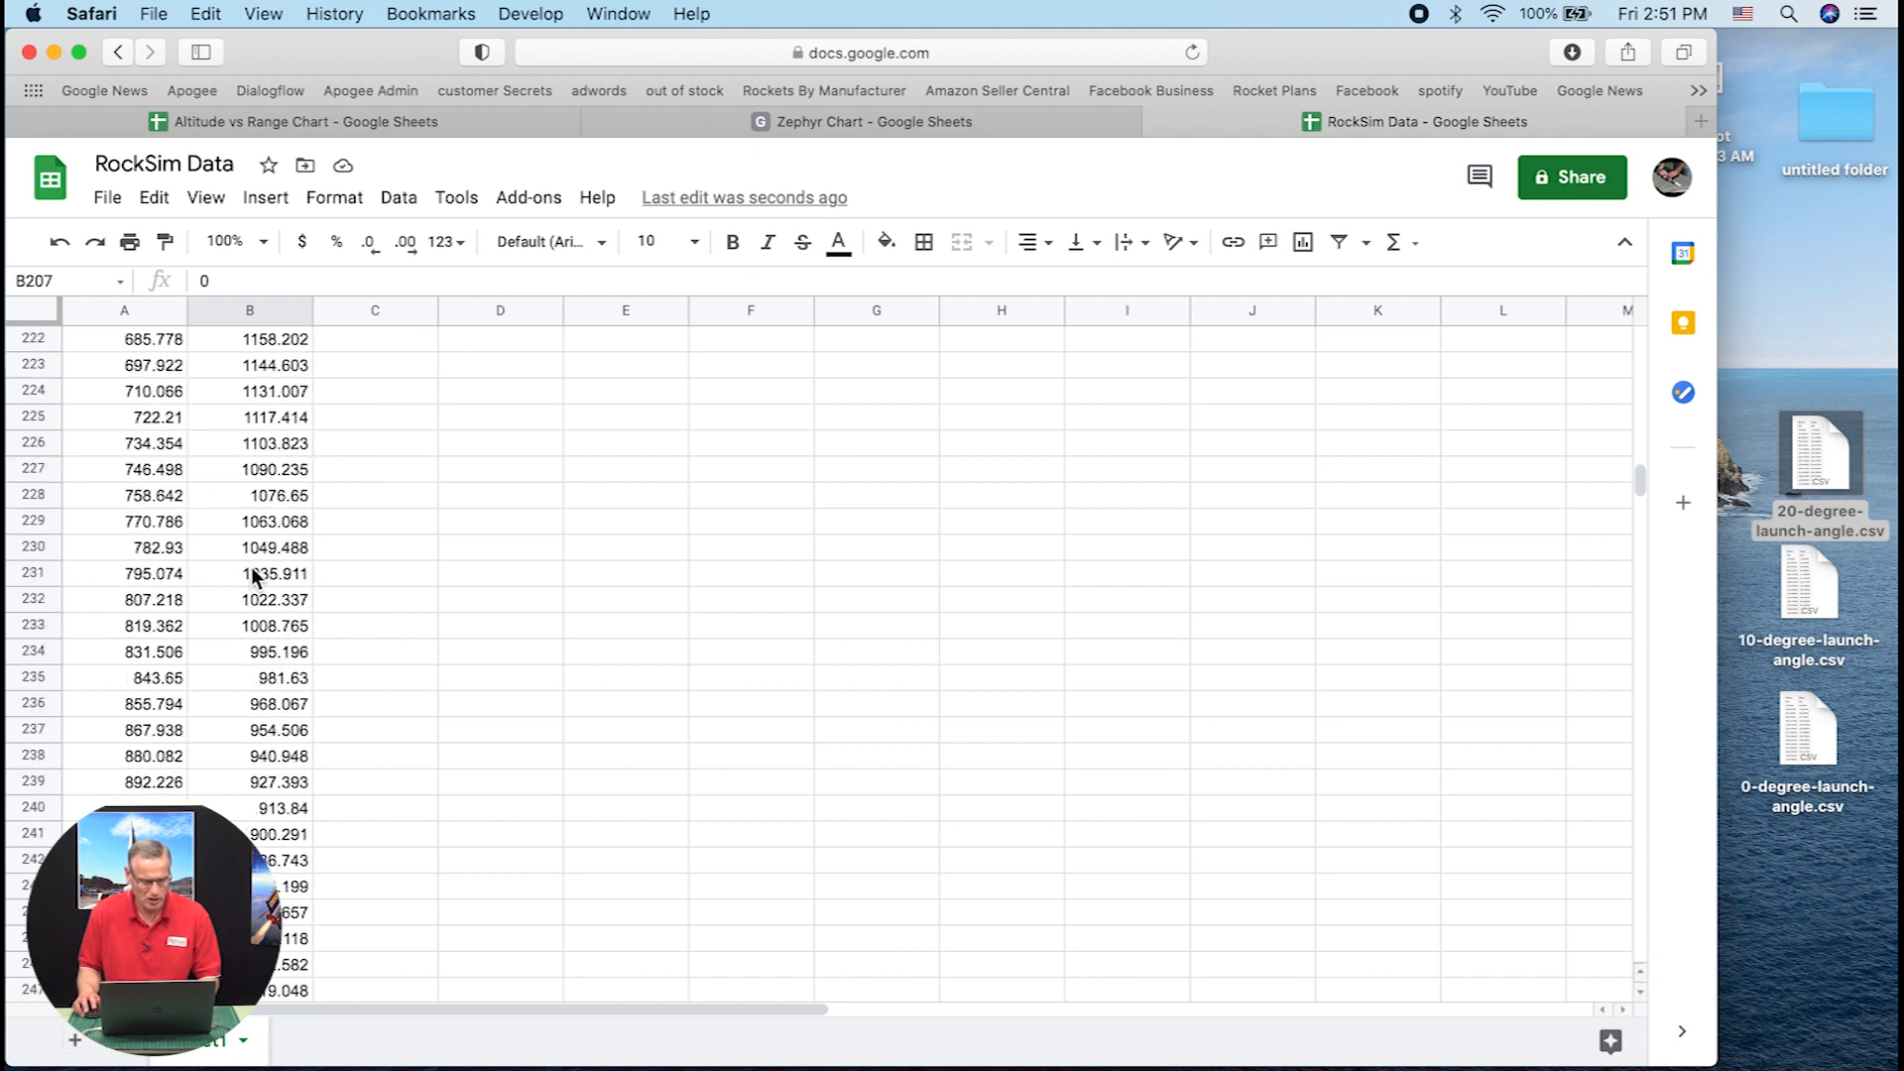
pyautogui.scroll(-5, 254, 573)
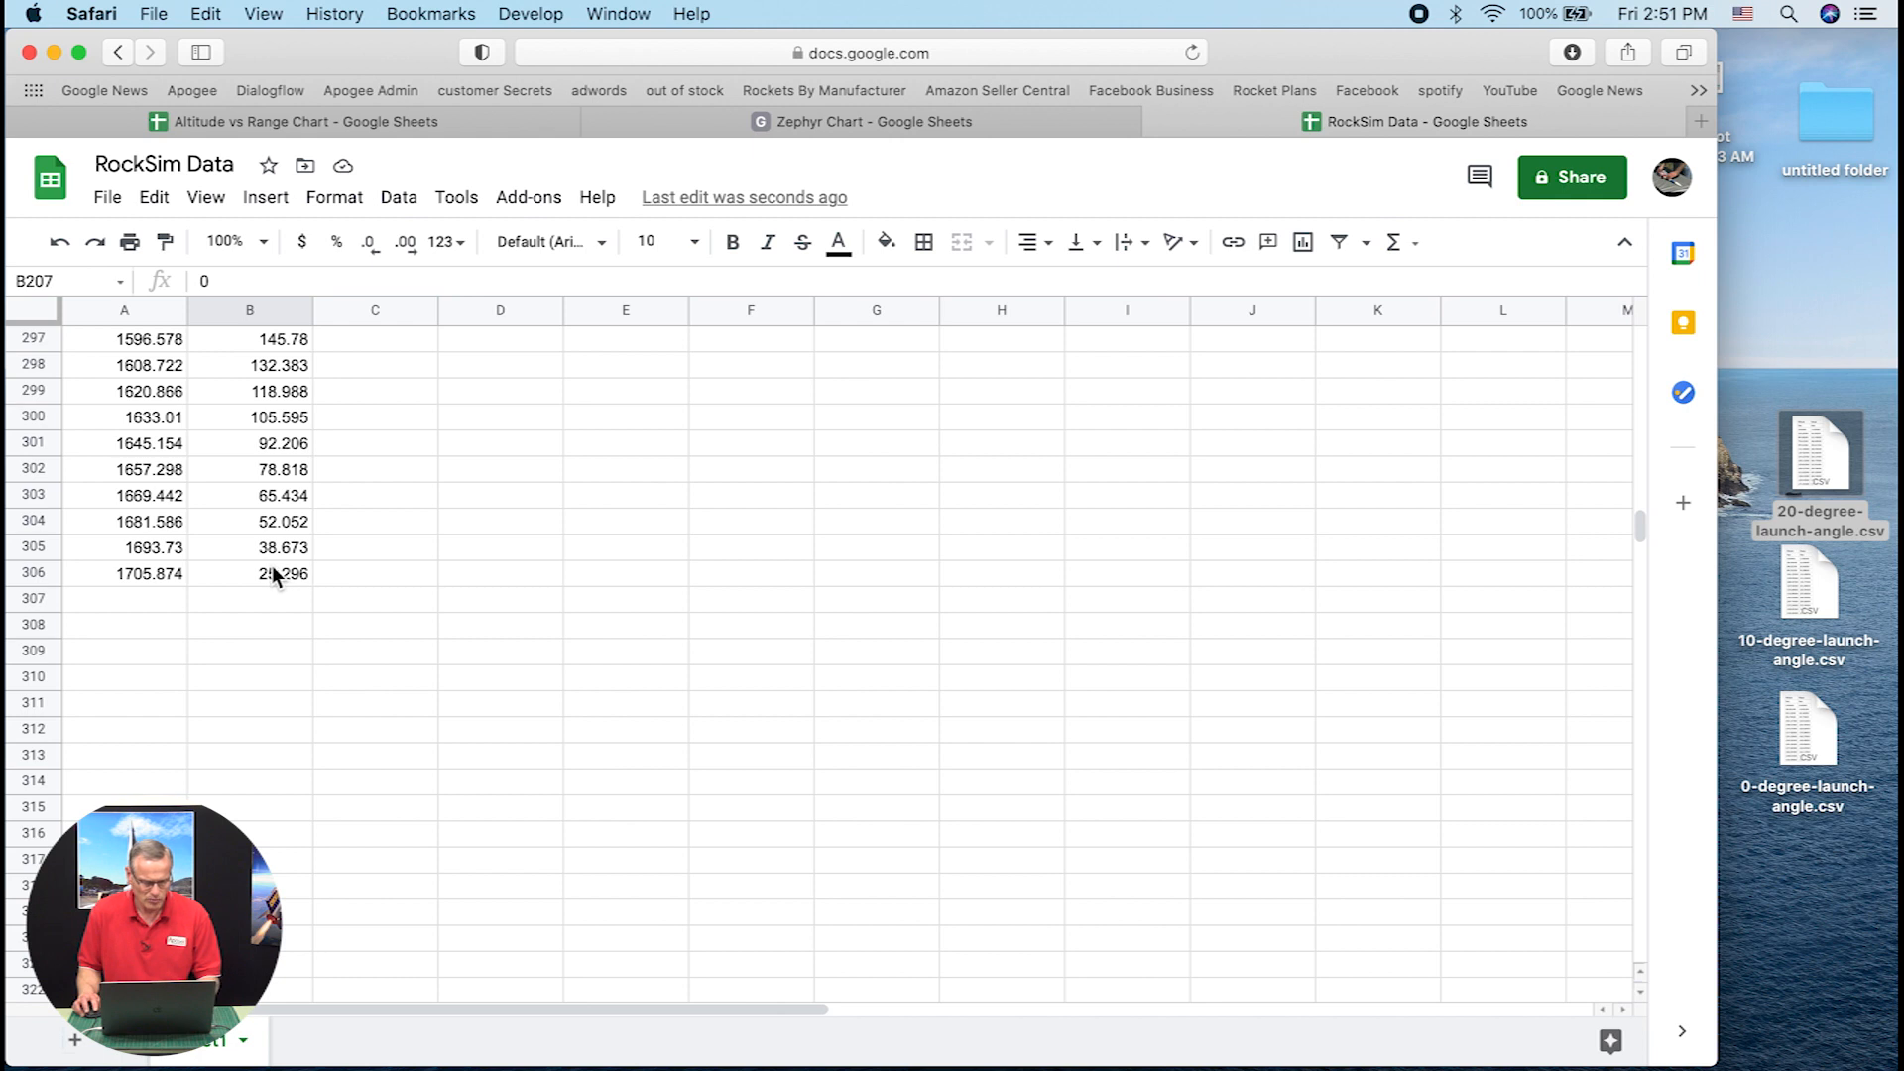
pyautogui.keyDown('shift'); pyautogui.click(272, 573); pyautogui.keyUp('shift')
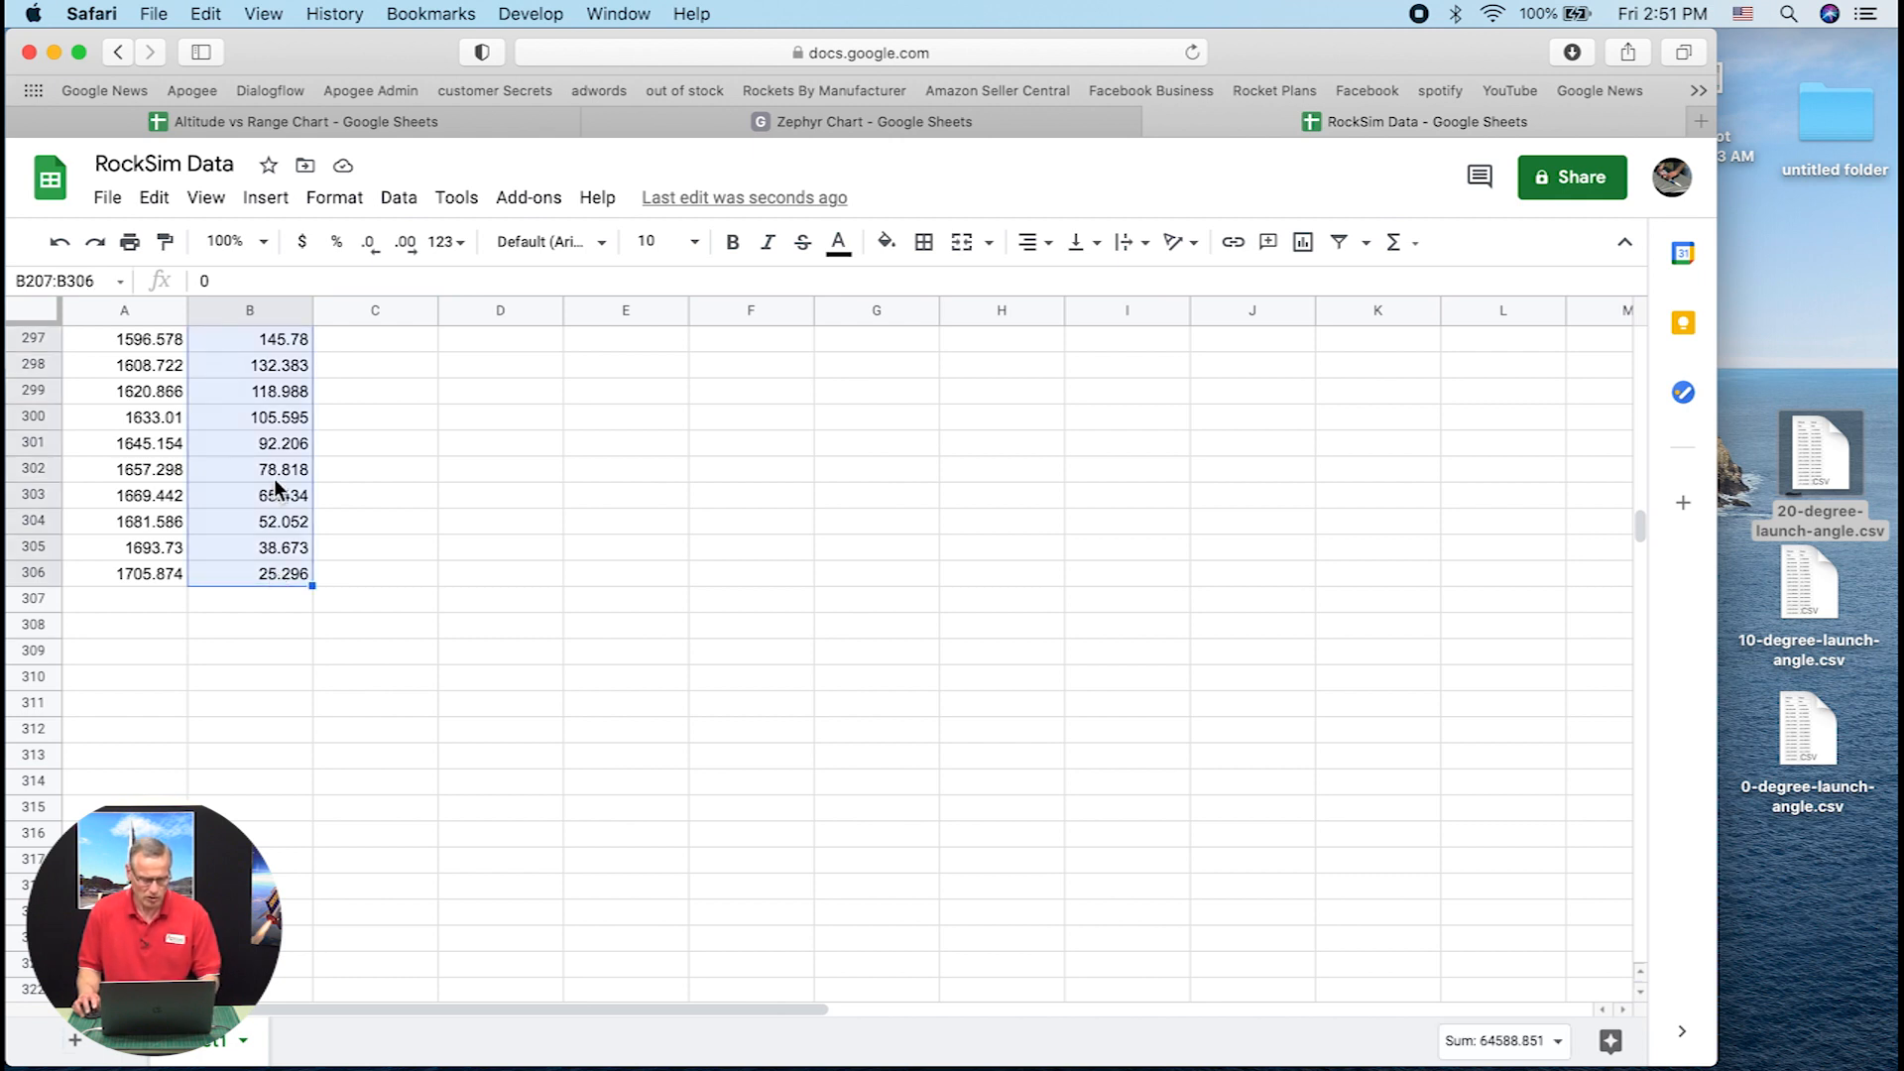
pyautogui.press('super+c')
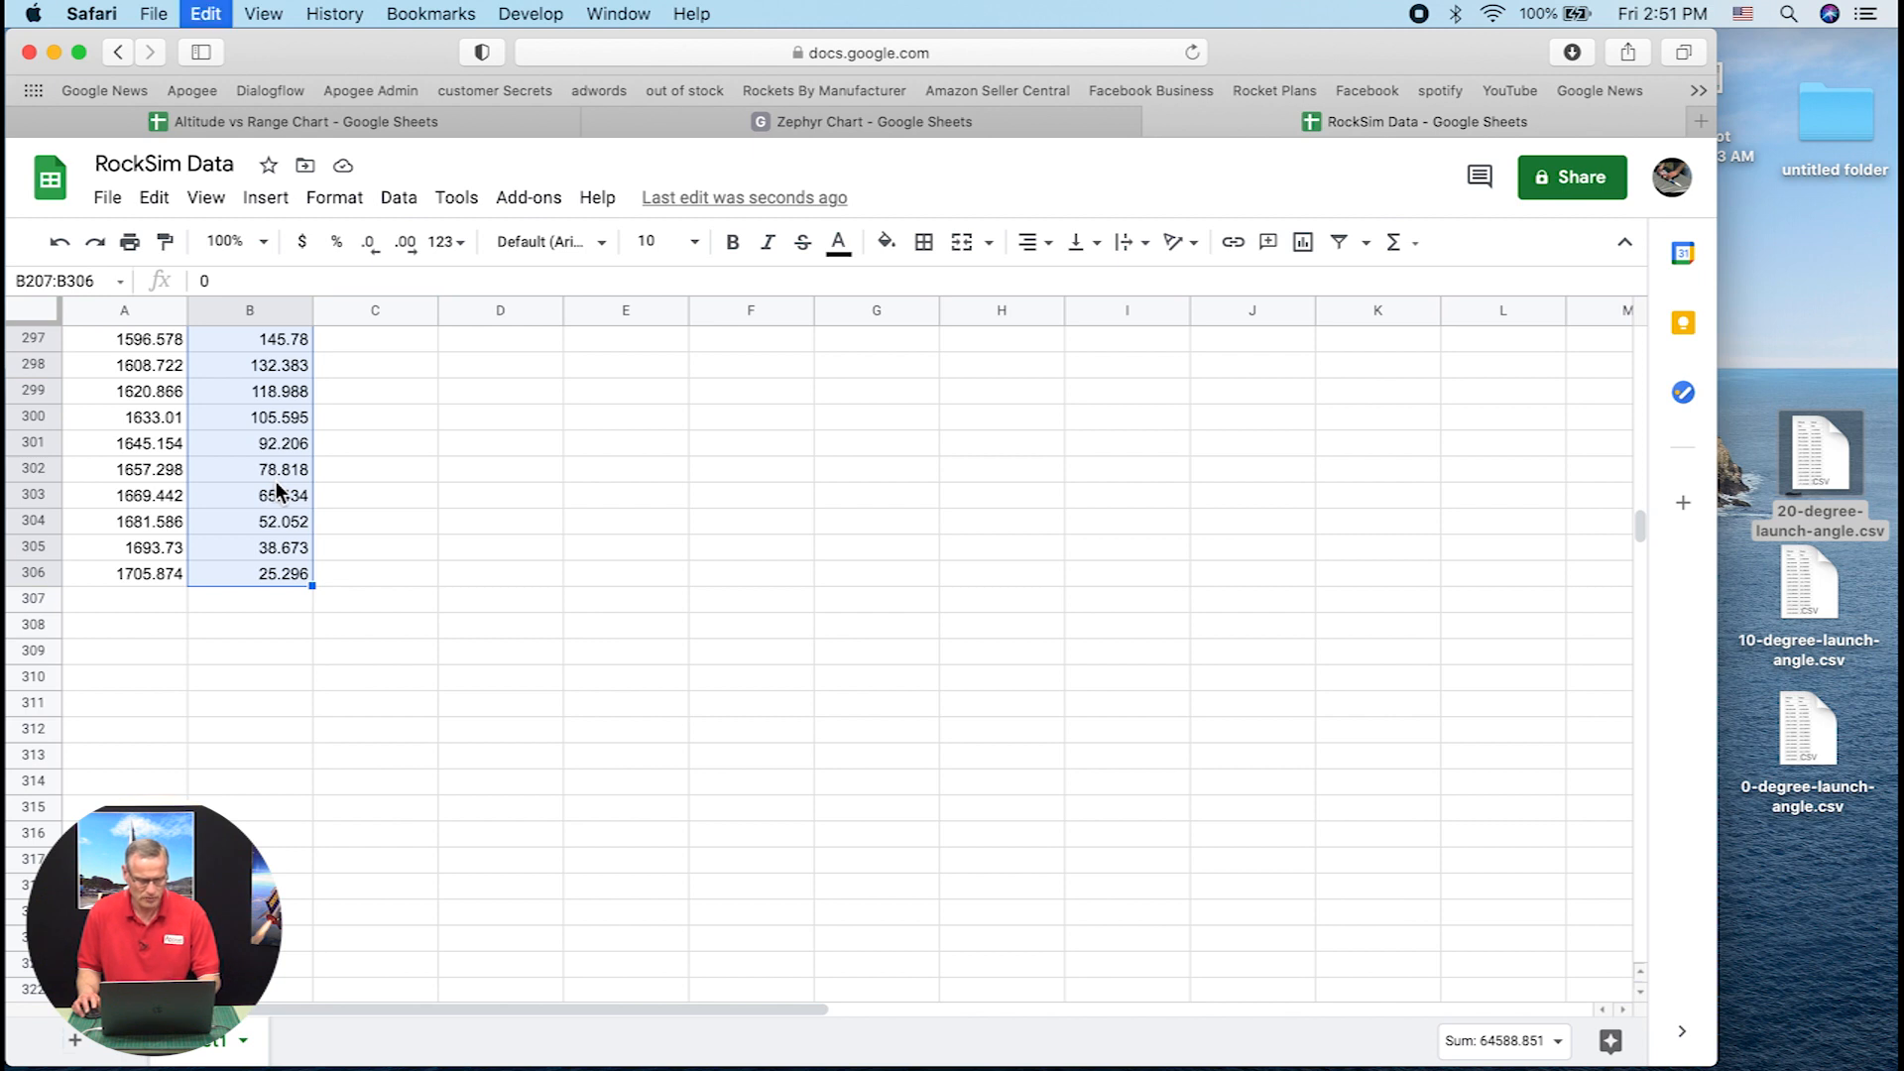
pyautogui.scroll(20, 498, 485)
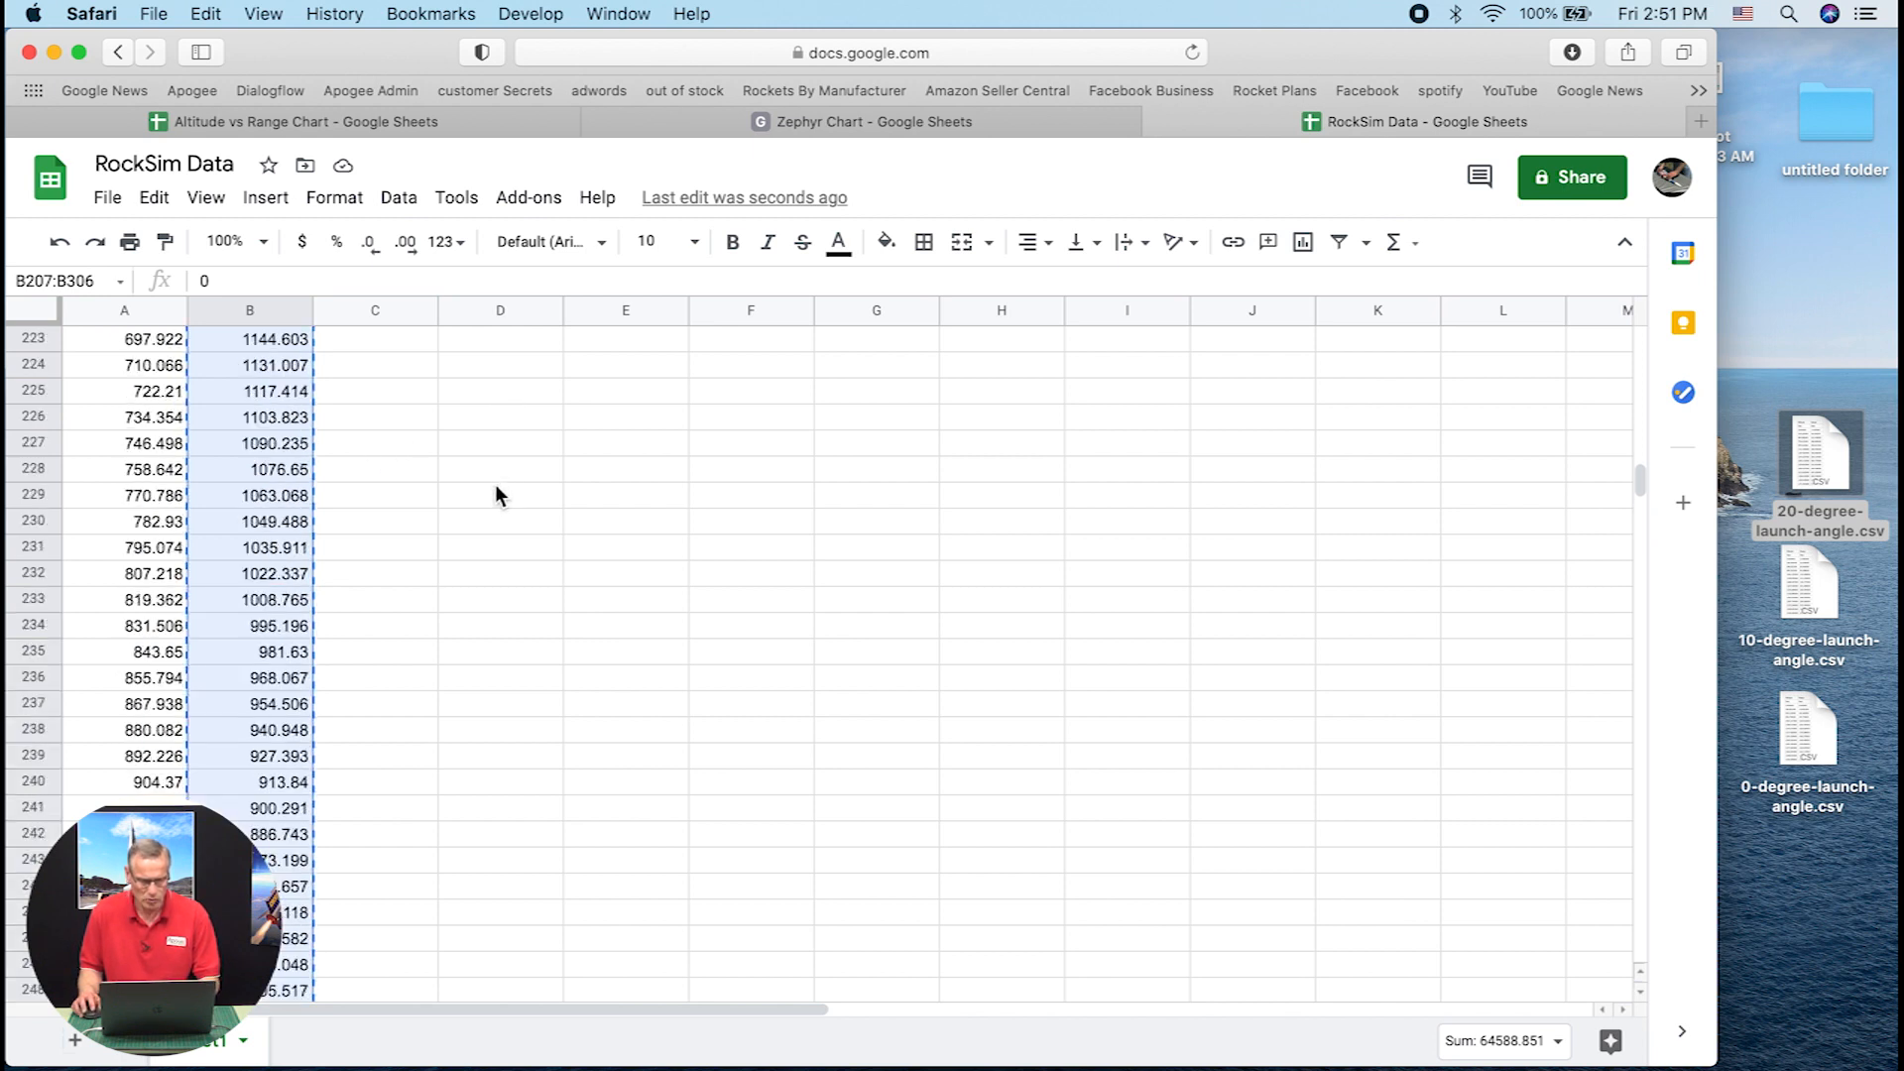
pyautogui.click(489, 706)
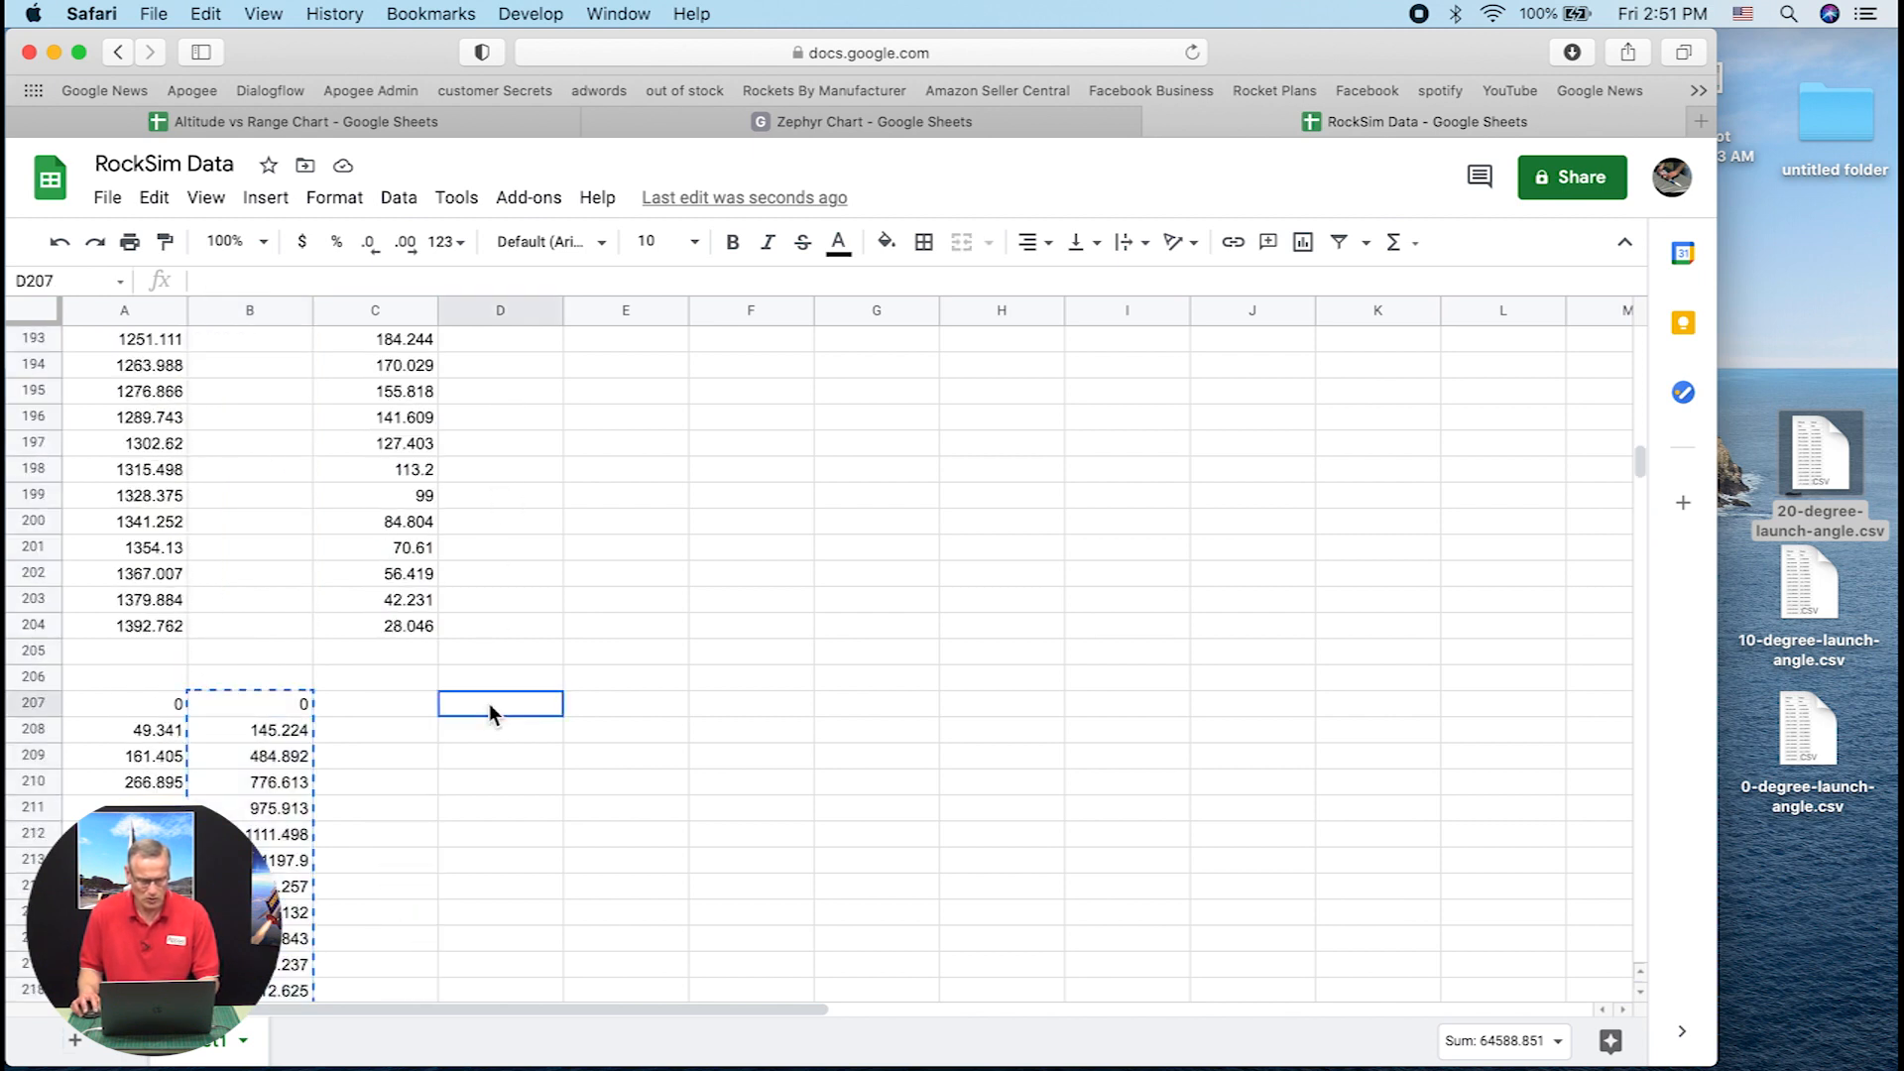
pyautogui.press('super+v')
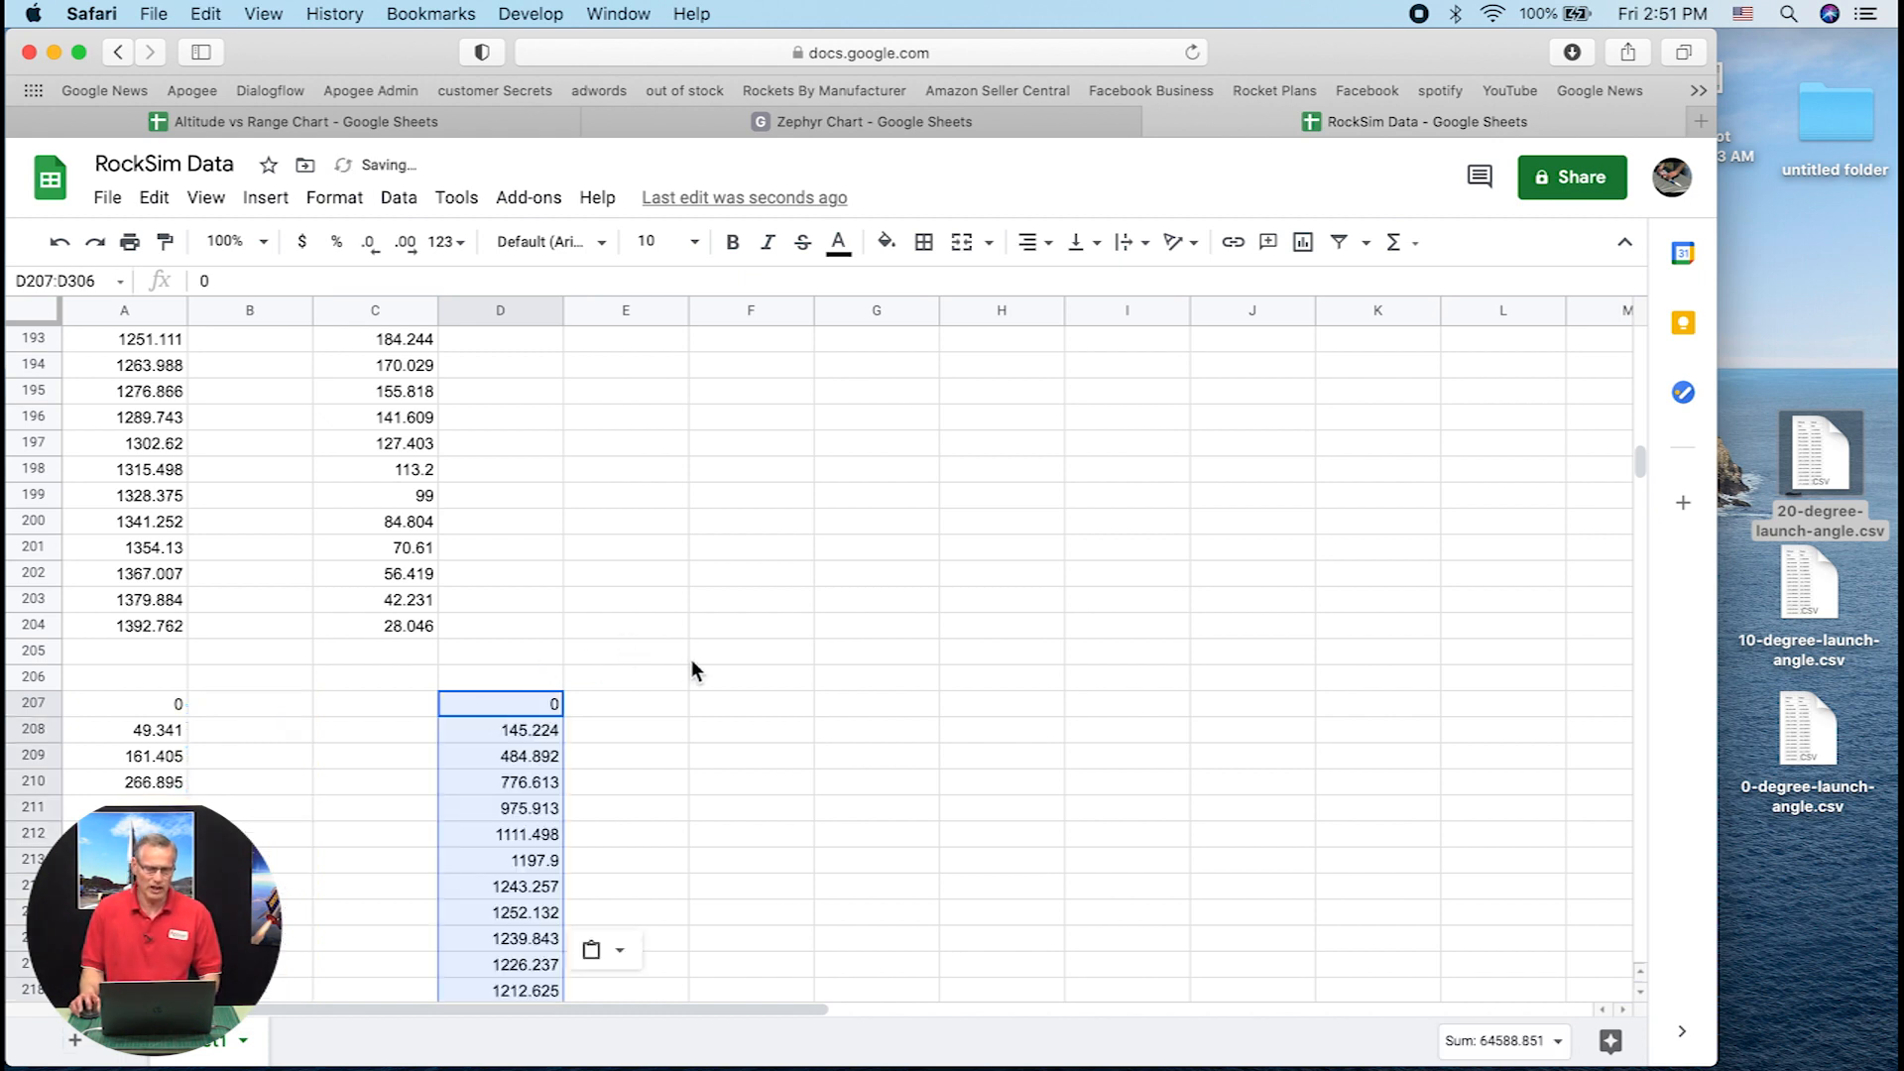
# Insert a chart from the complete range and altitude data in cells A1:D306
pyautogui.scroll(5, 691, 662)
pyautogui.scroll(-15, 678, 670)
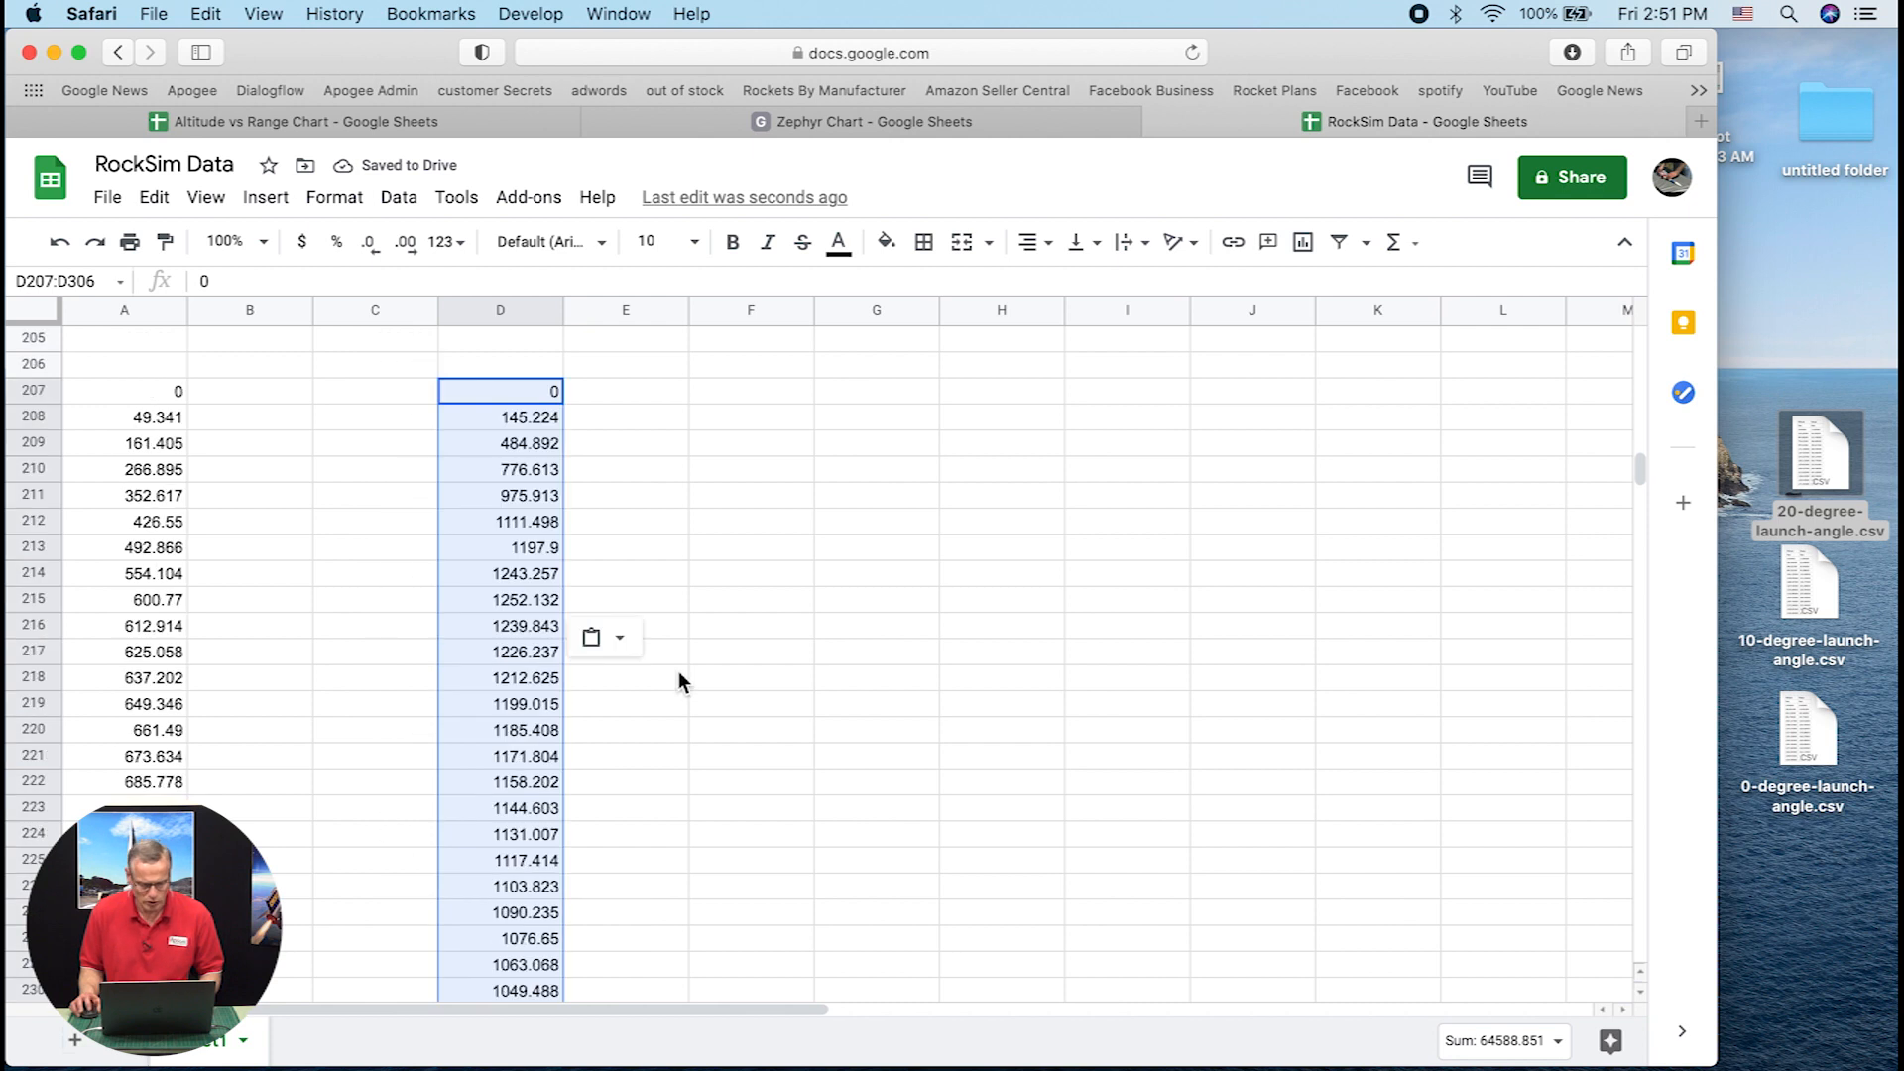
pyautogui.scroll(-8, 680, 680)
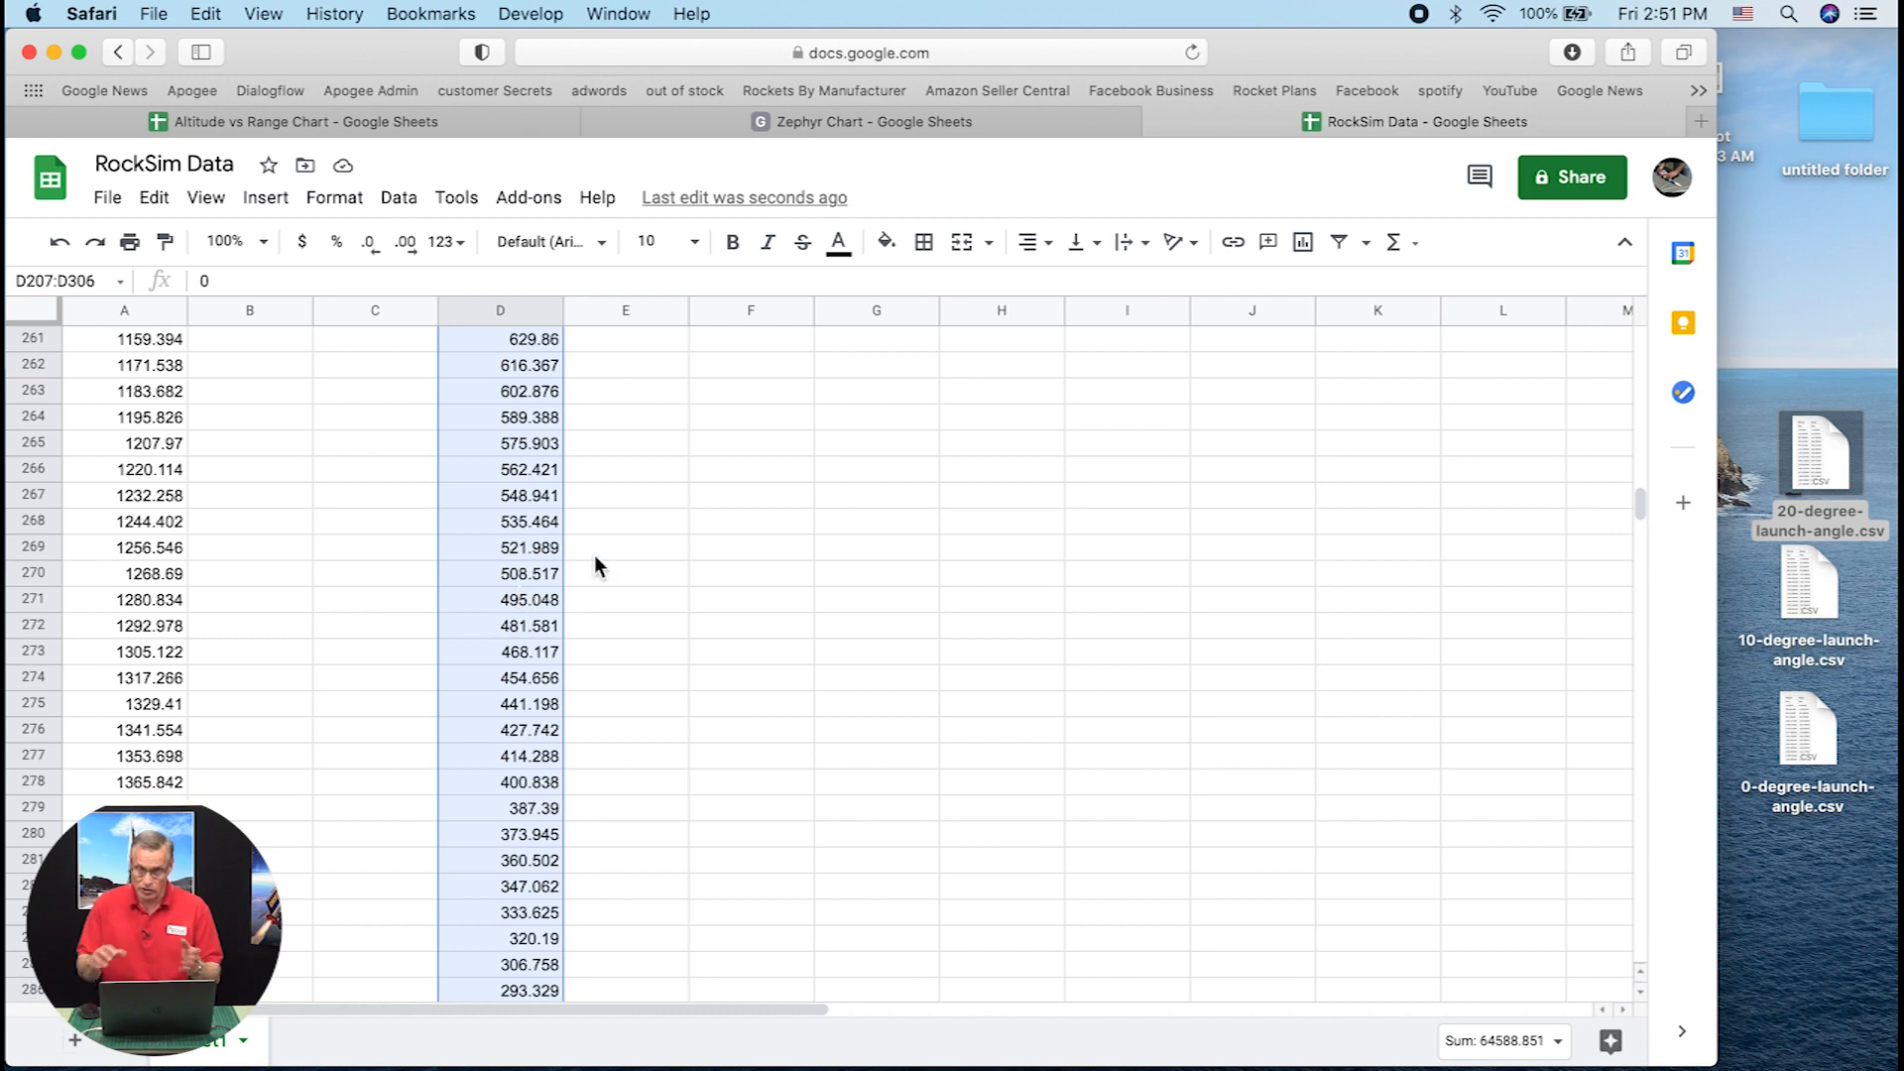
pyautogui.scroll(-2, 765, 674)
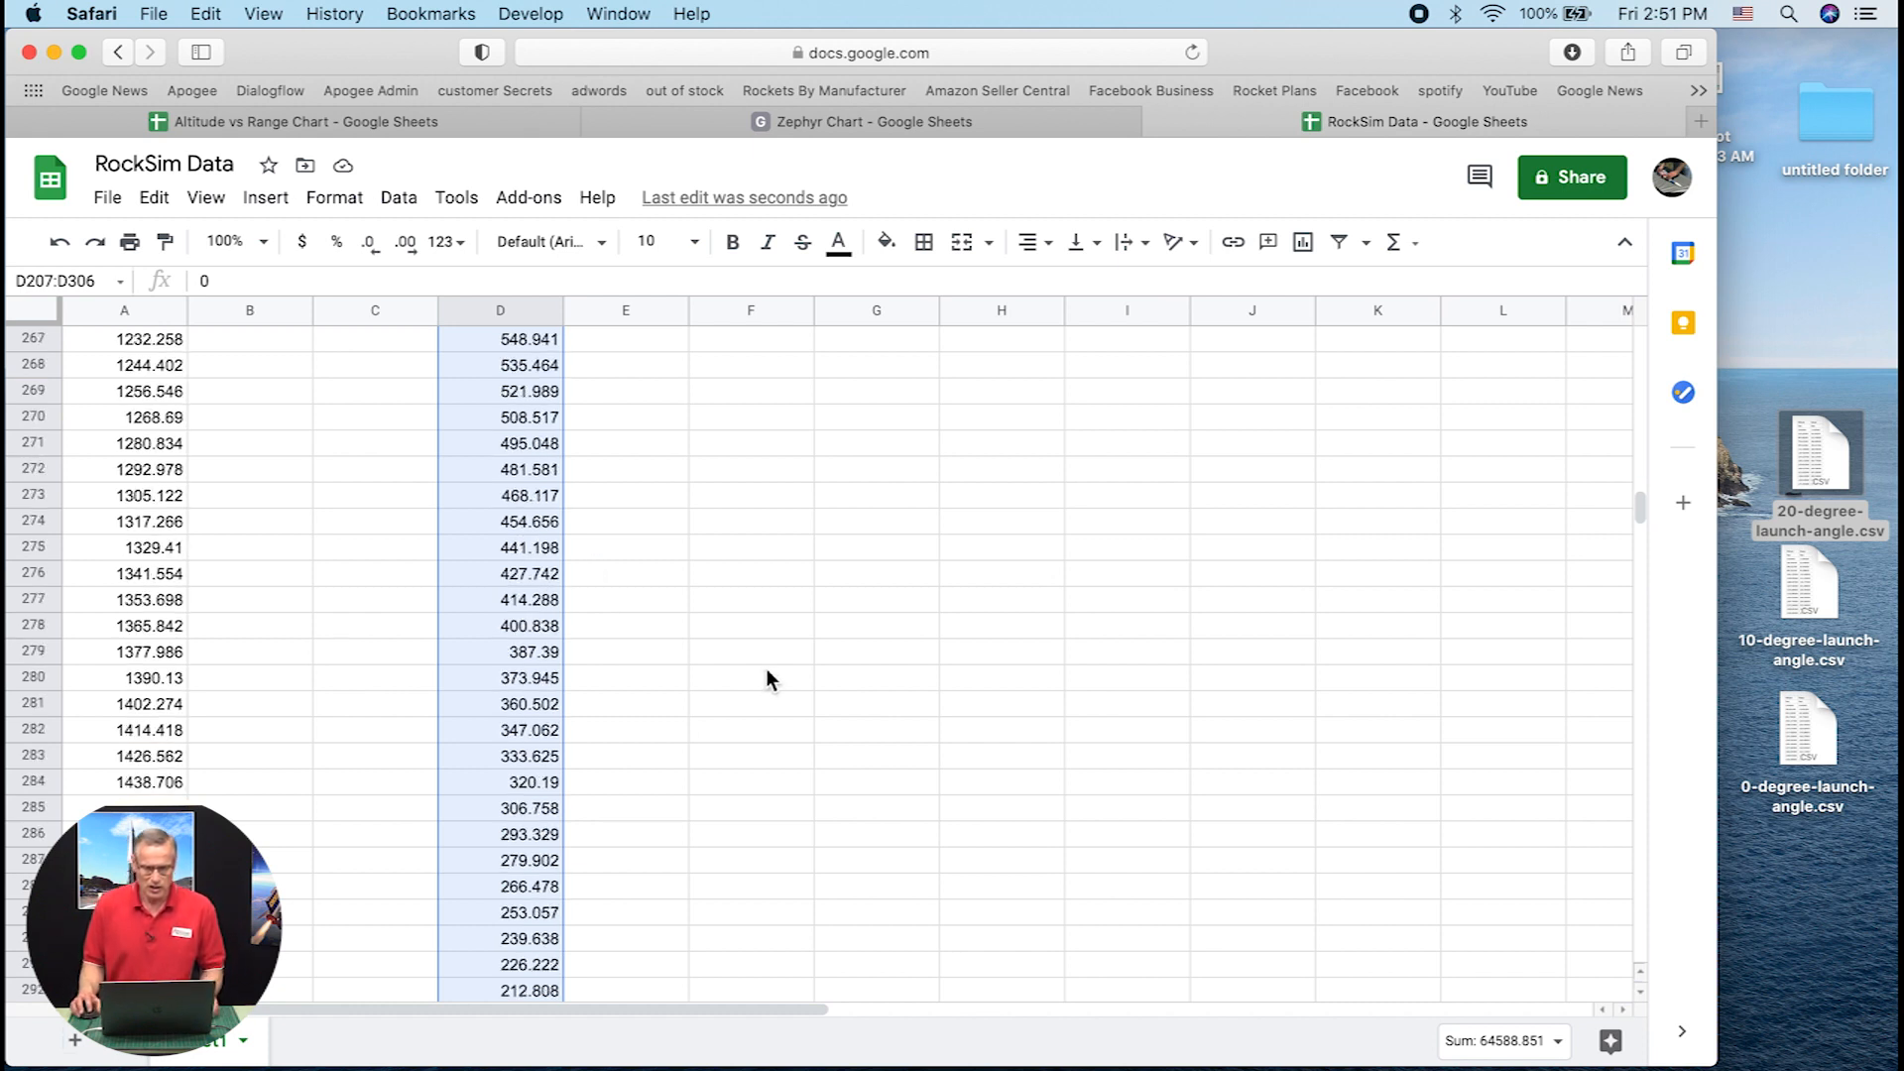
pyautogui.scroll(10, 662, 676)
pyautogui.scroll(-20, 675, 656)
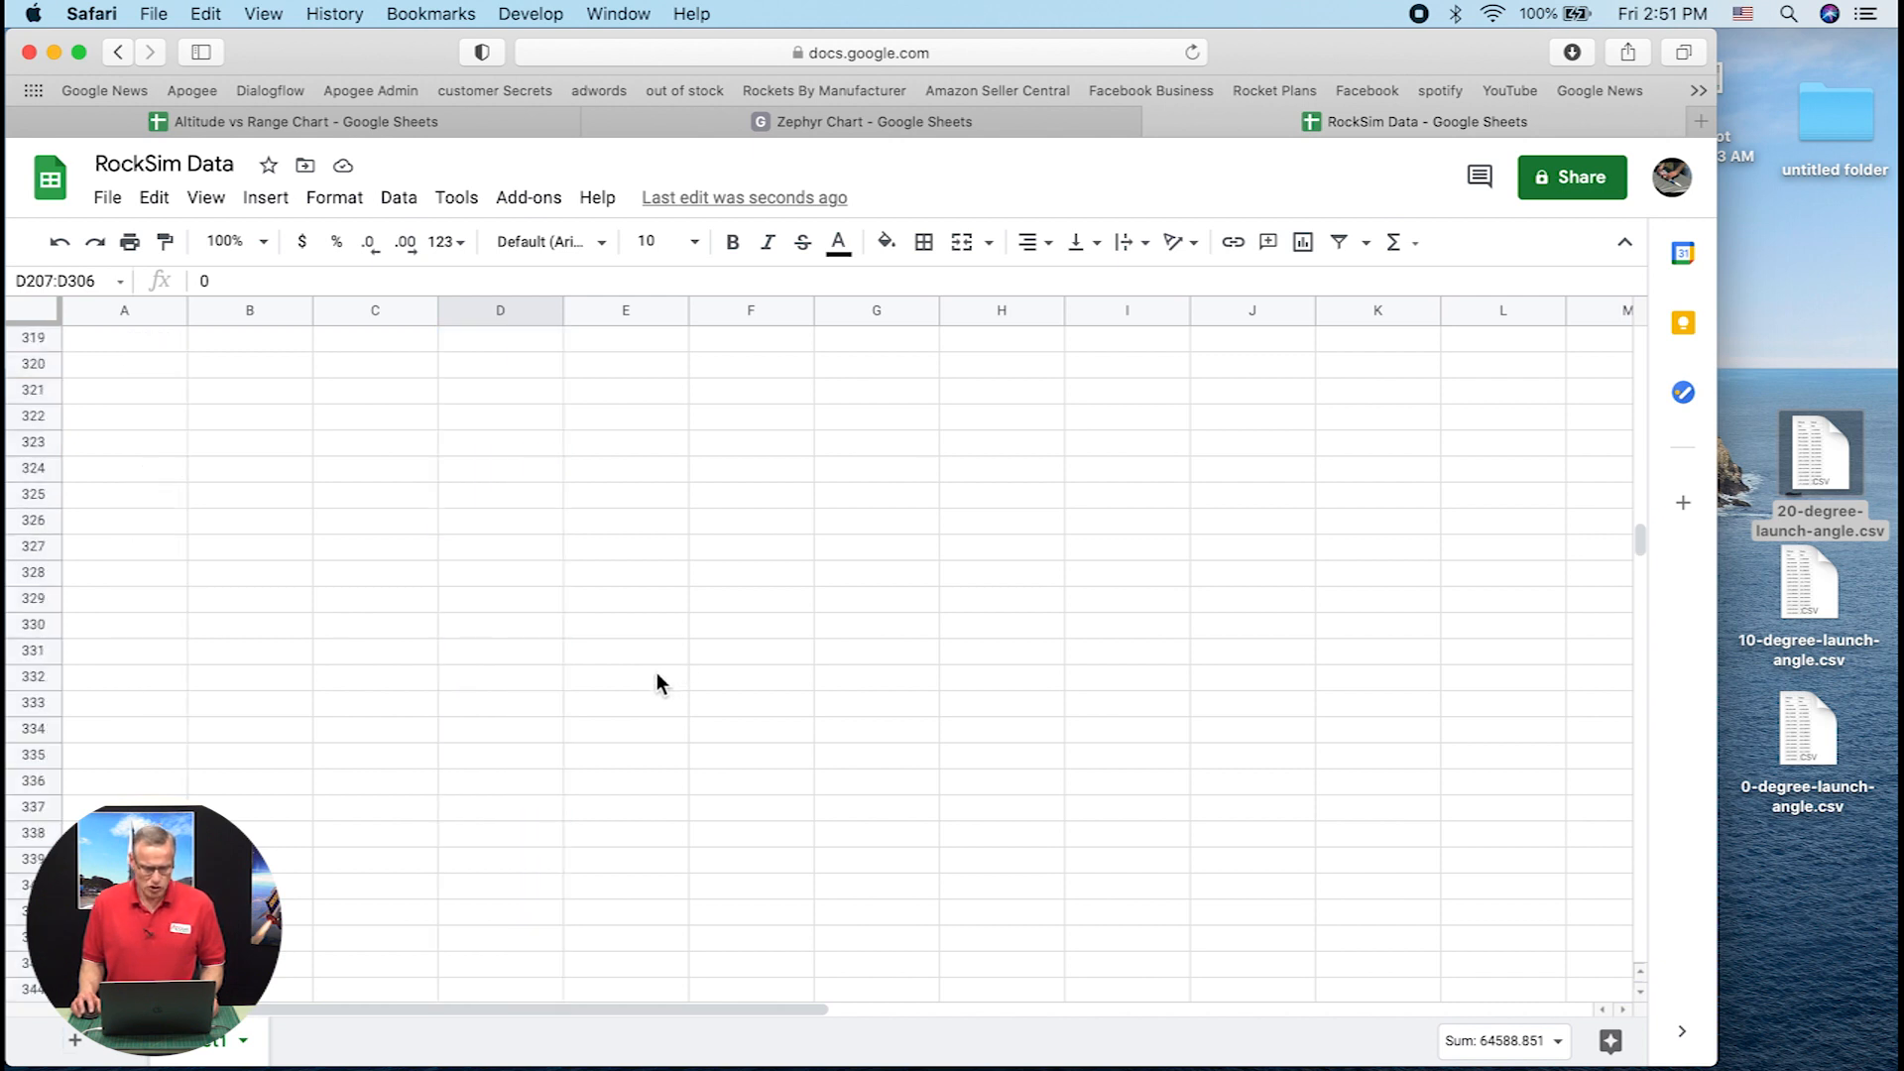
pyautogui.scroll(10, 538, 627)
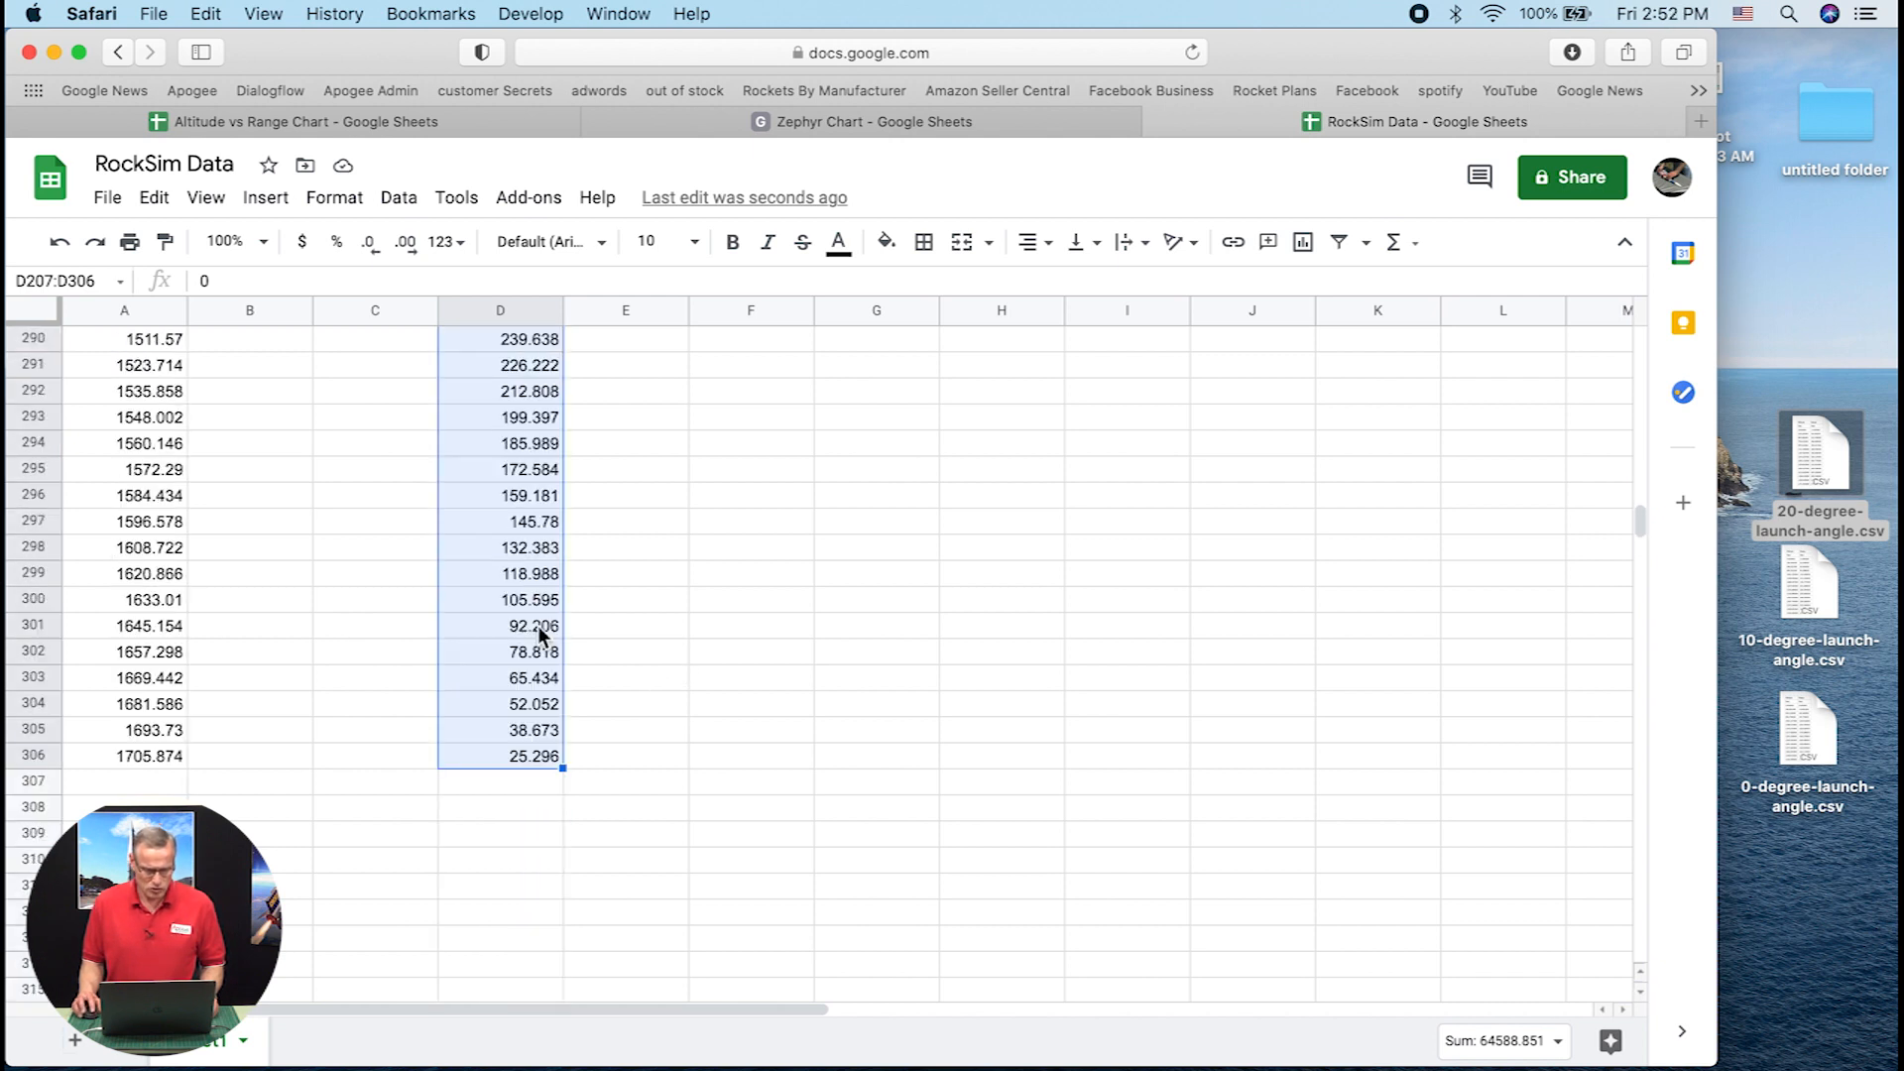
pyautogui.click(629, 799)
pyautogui.click(547, 753)
pyautogui.moveTo(543, 753); pyautogui.dragTo(124, 345)
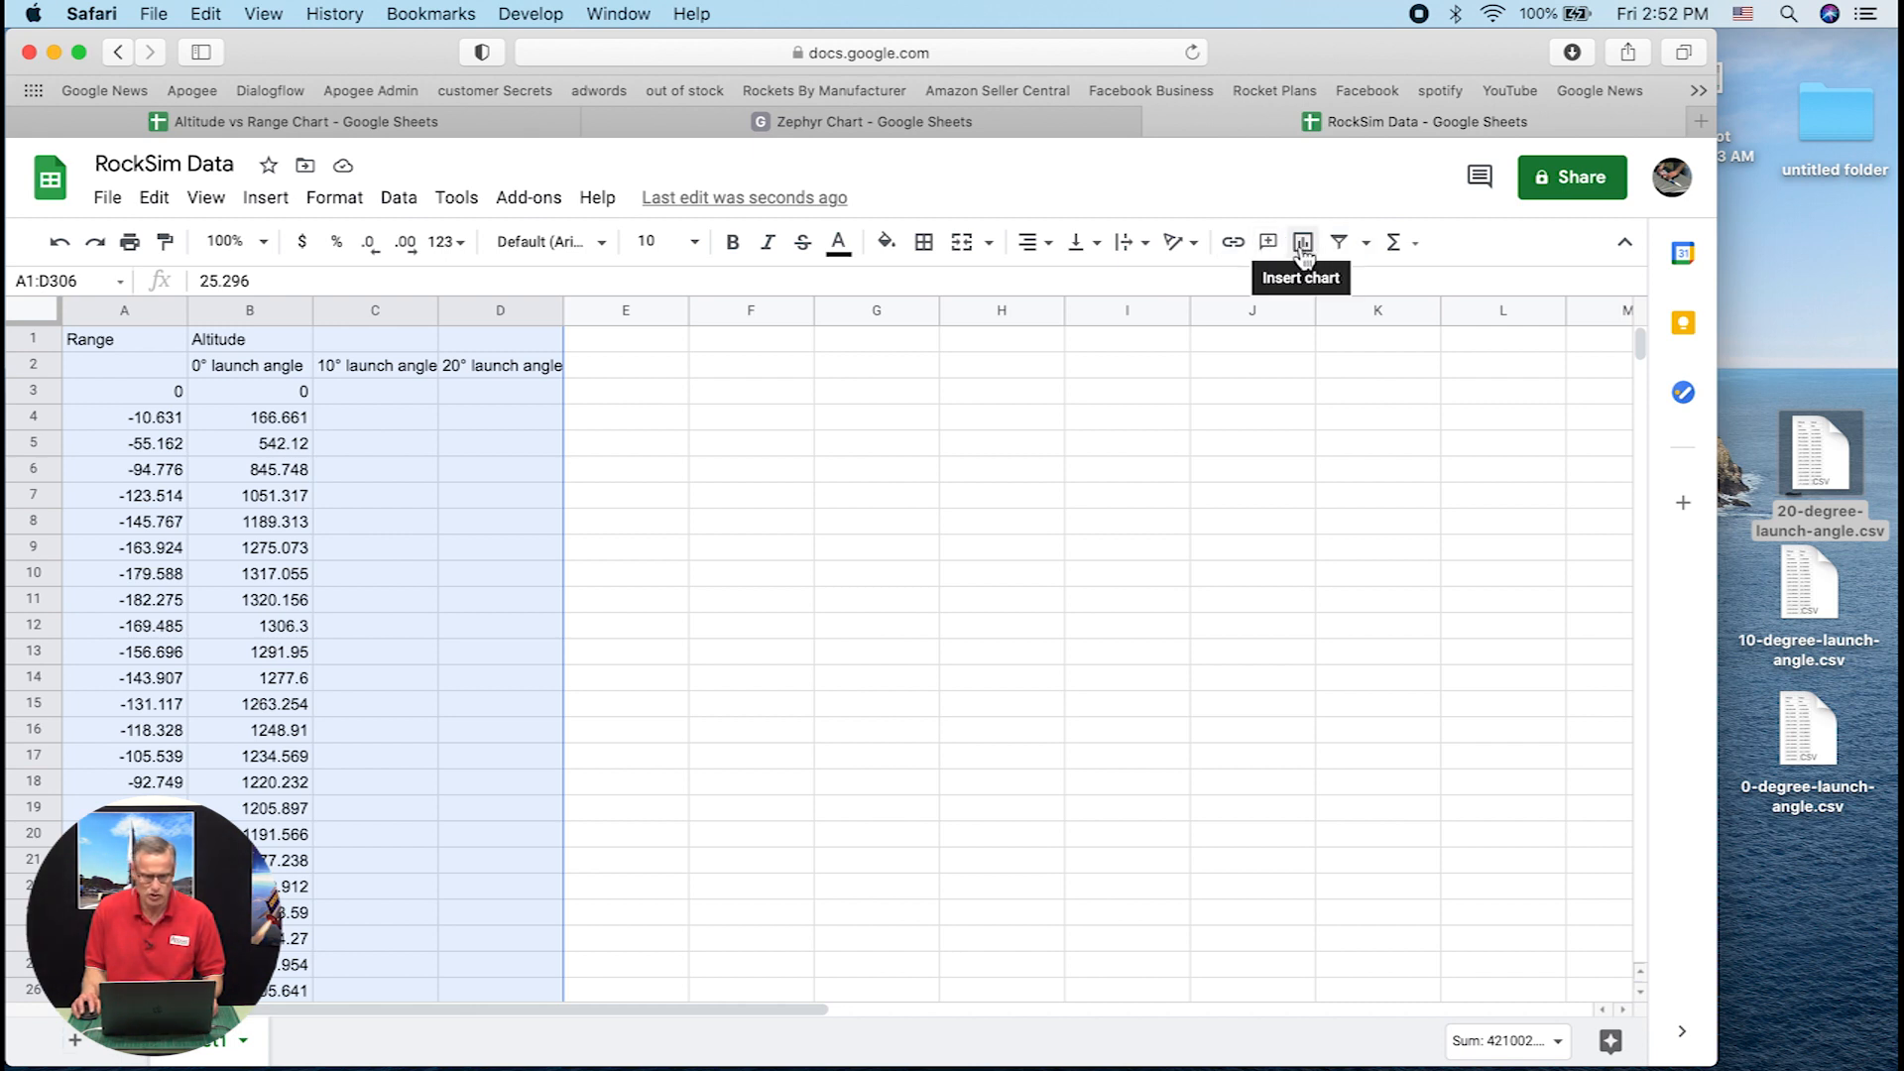
pyautogui.click(277, 203)
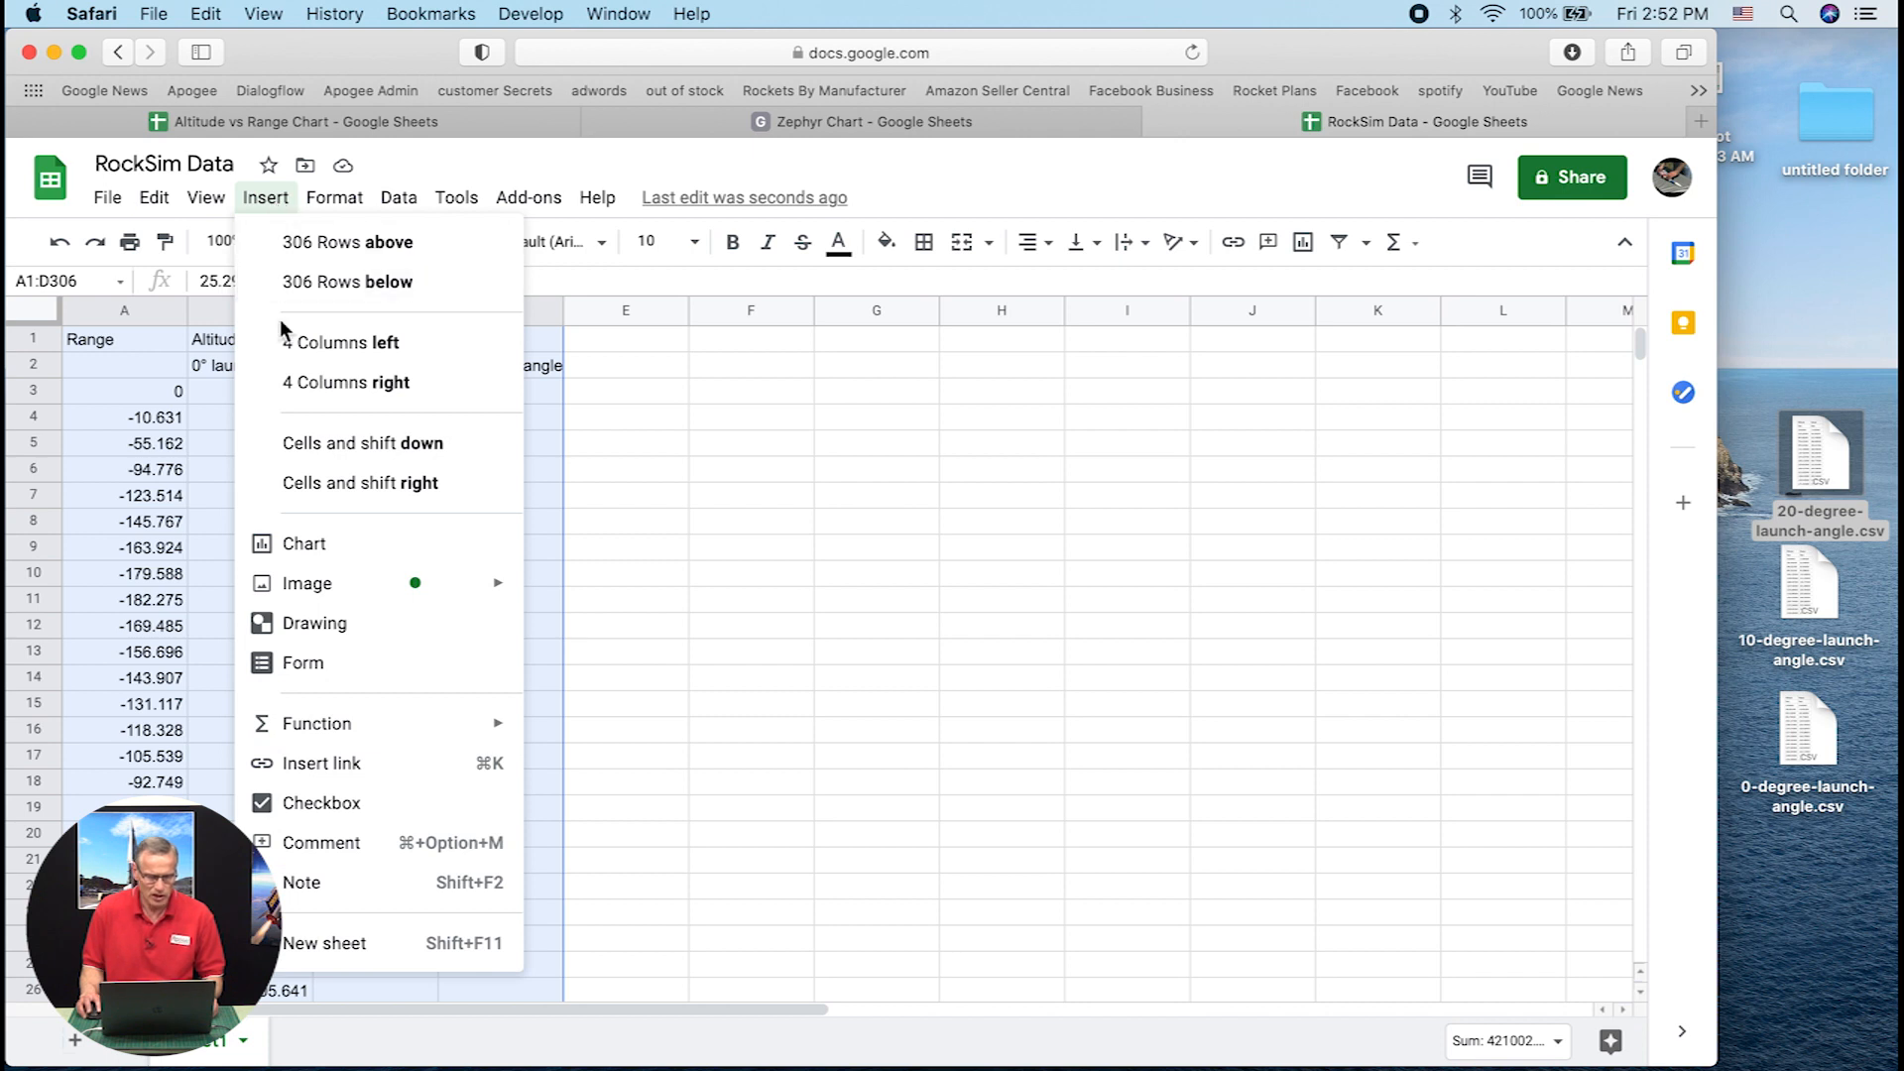
pyautogui.click(307, 544)
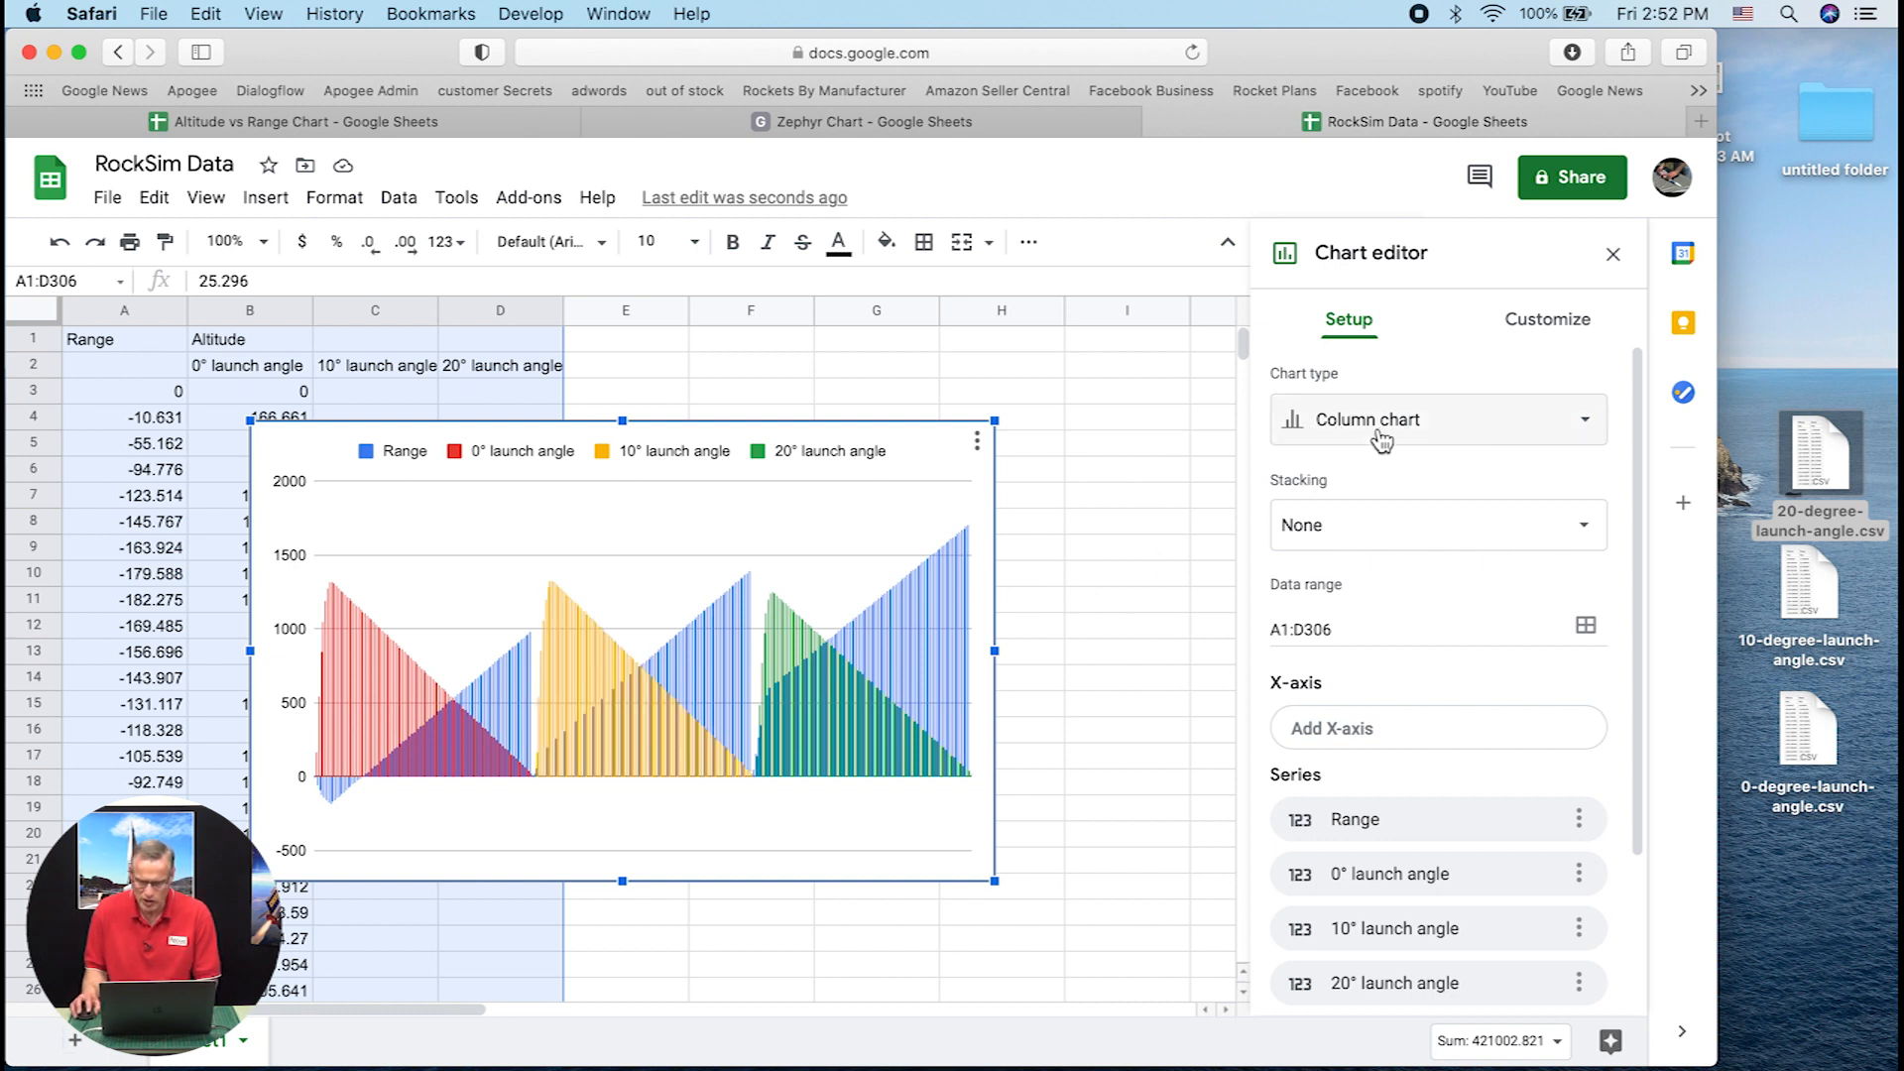
# Change the chart type to a line chart and assign Range as its X-axis
pyautogui.click(1380, 437)
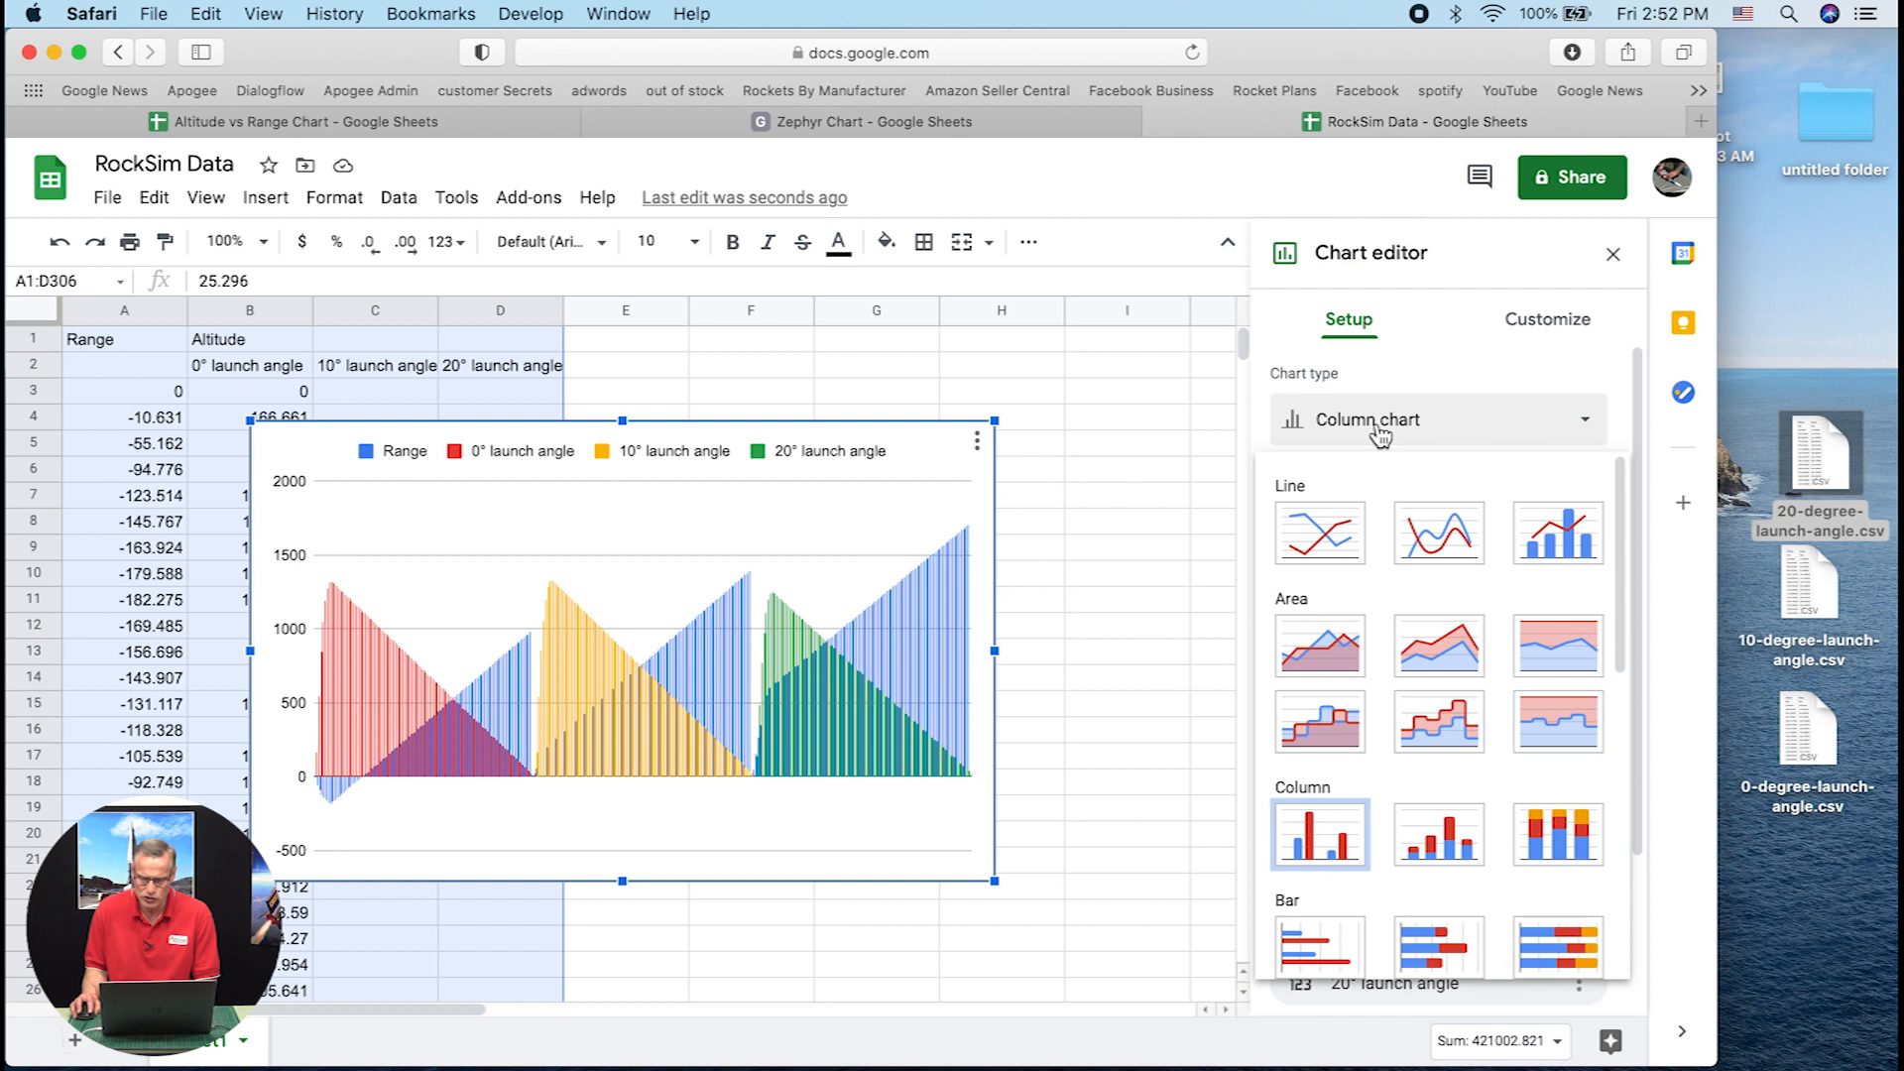
pyautogui.click(1319, 539)
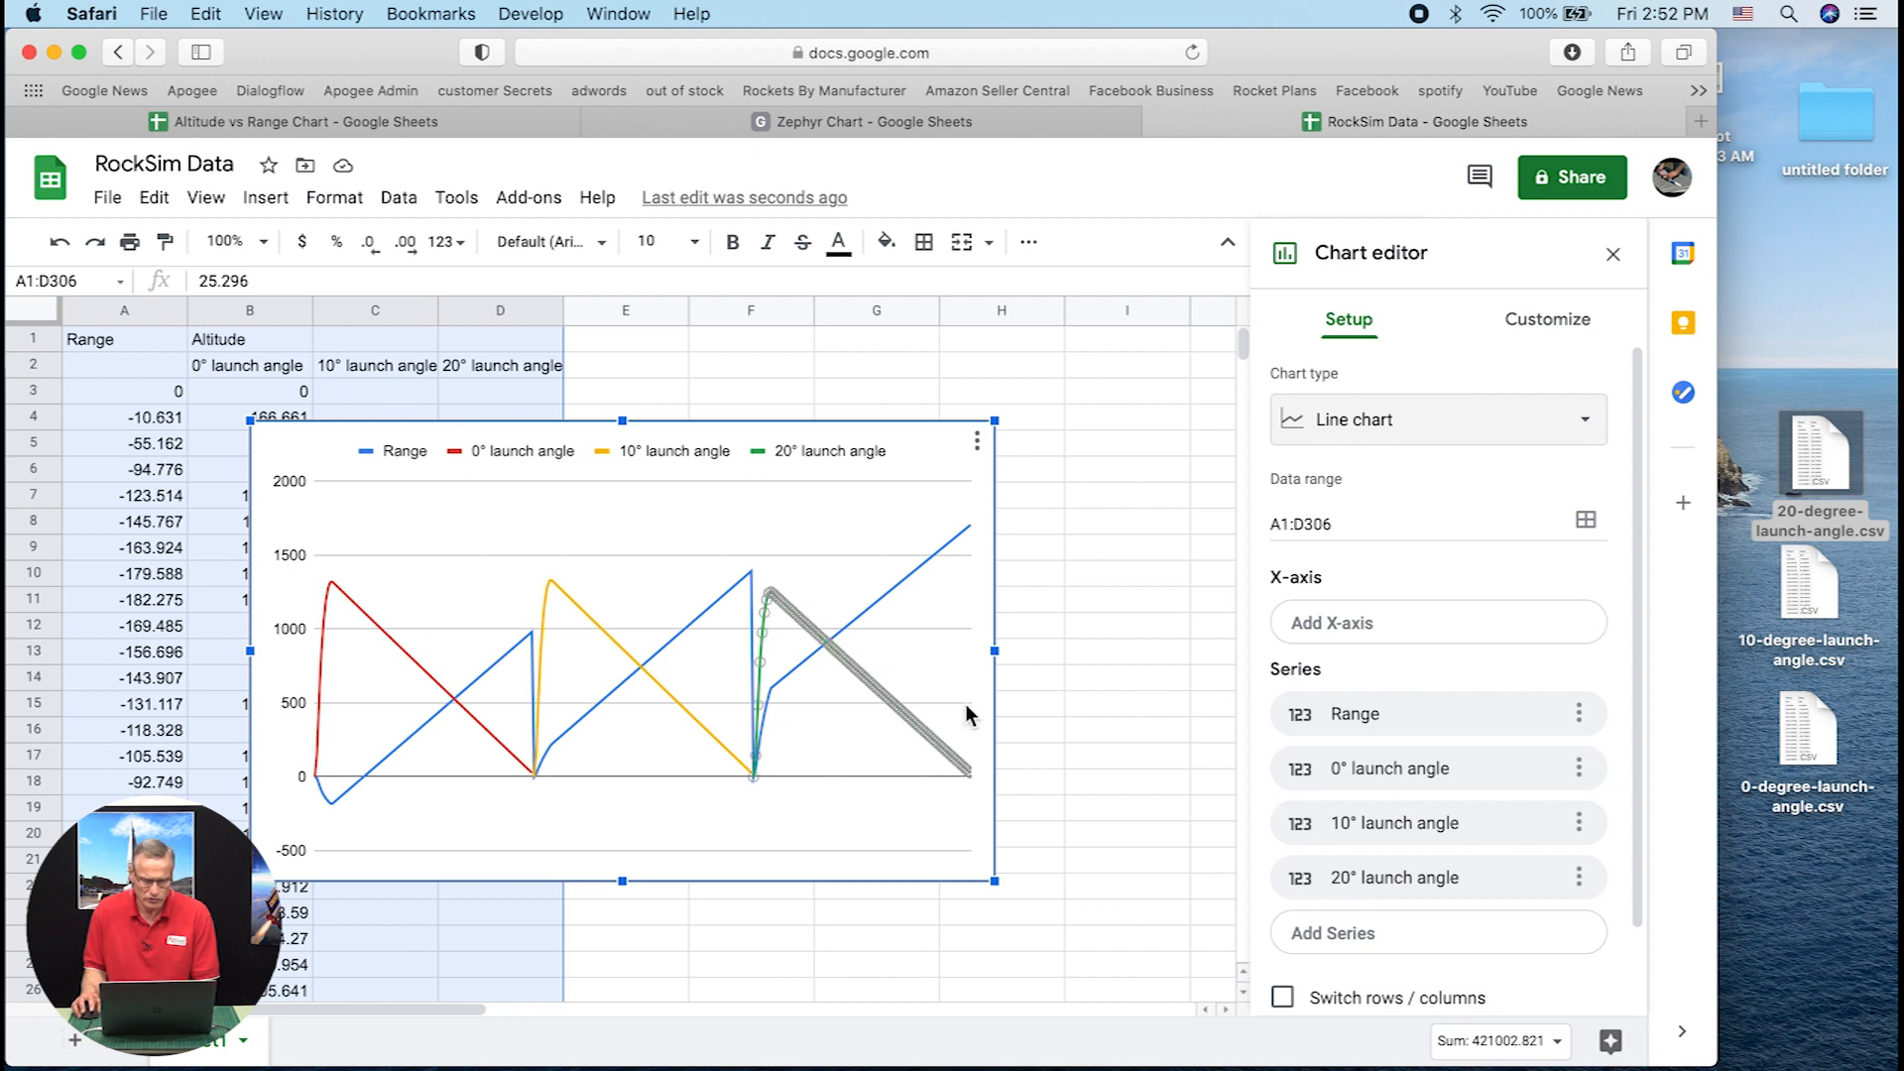
pyautogui.click(1328, 634)
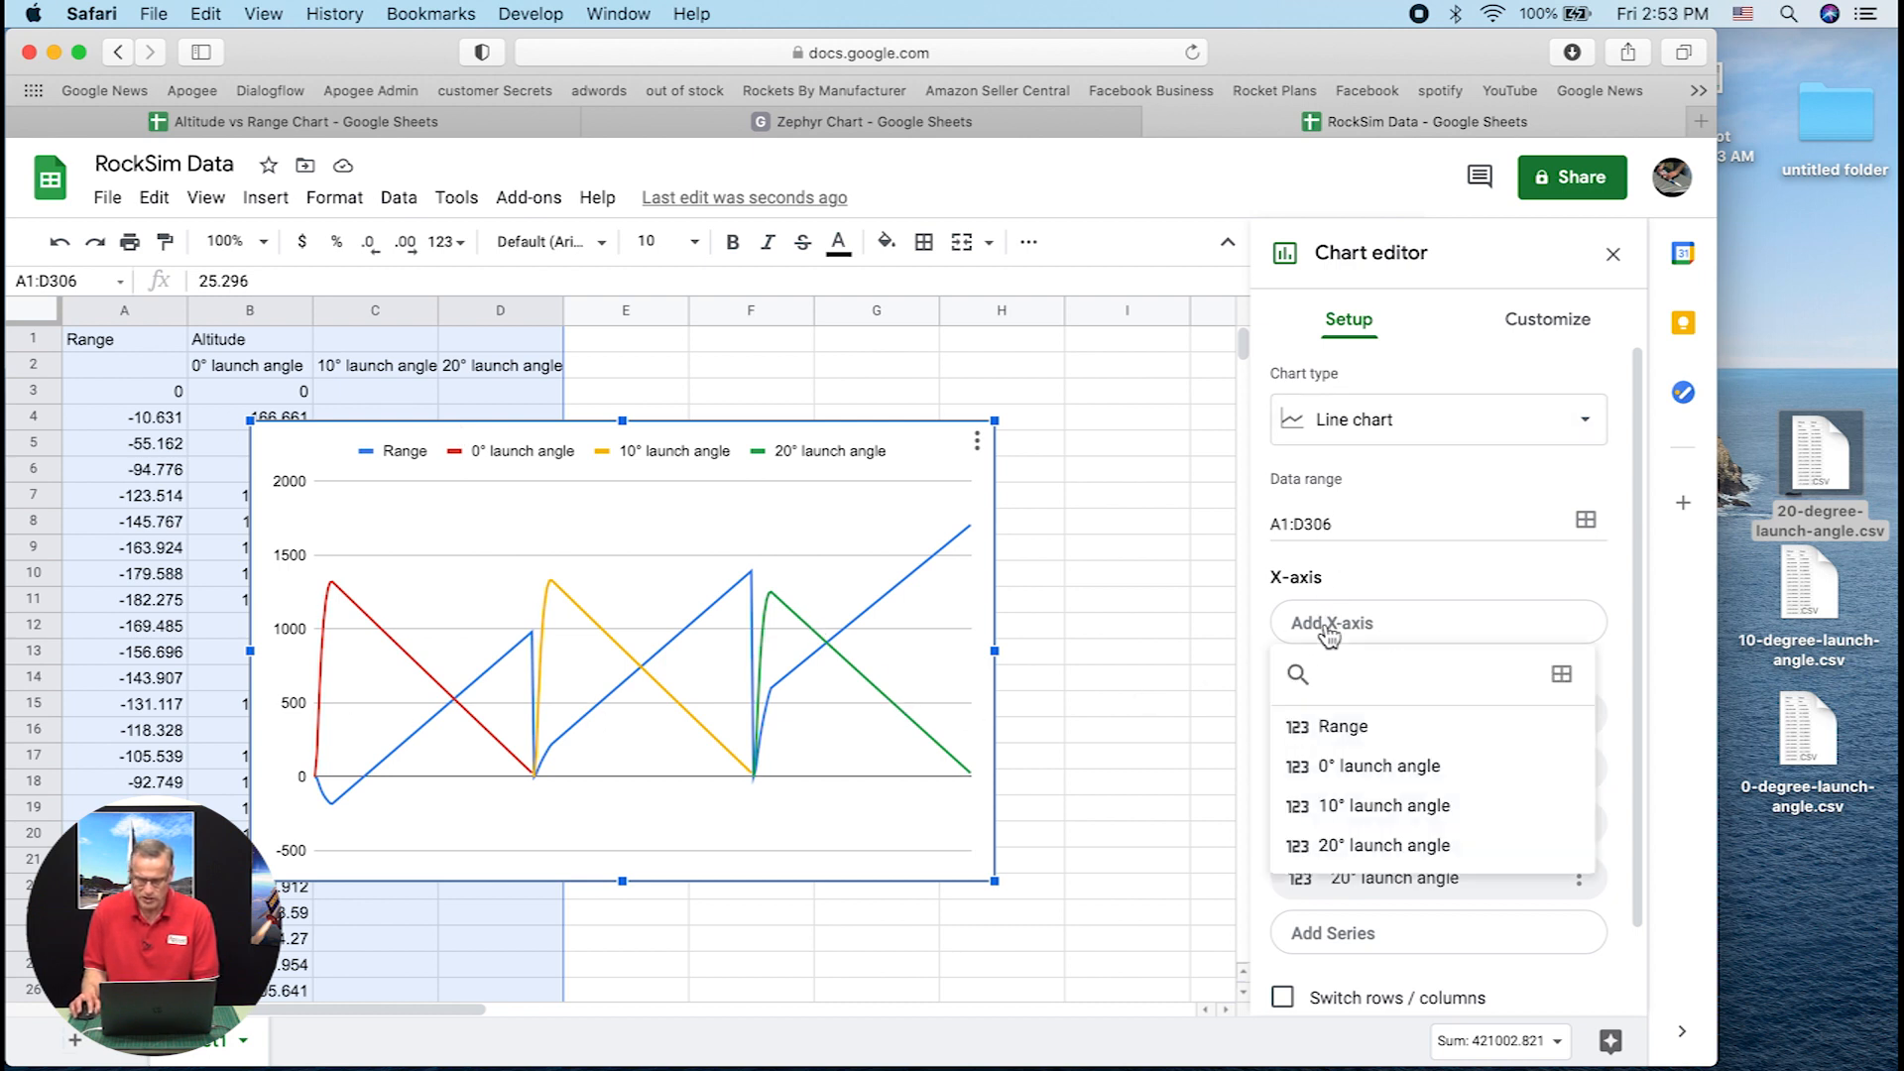
pyautogui.click(1339, 729)
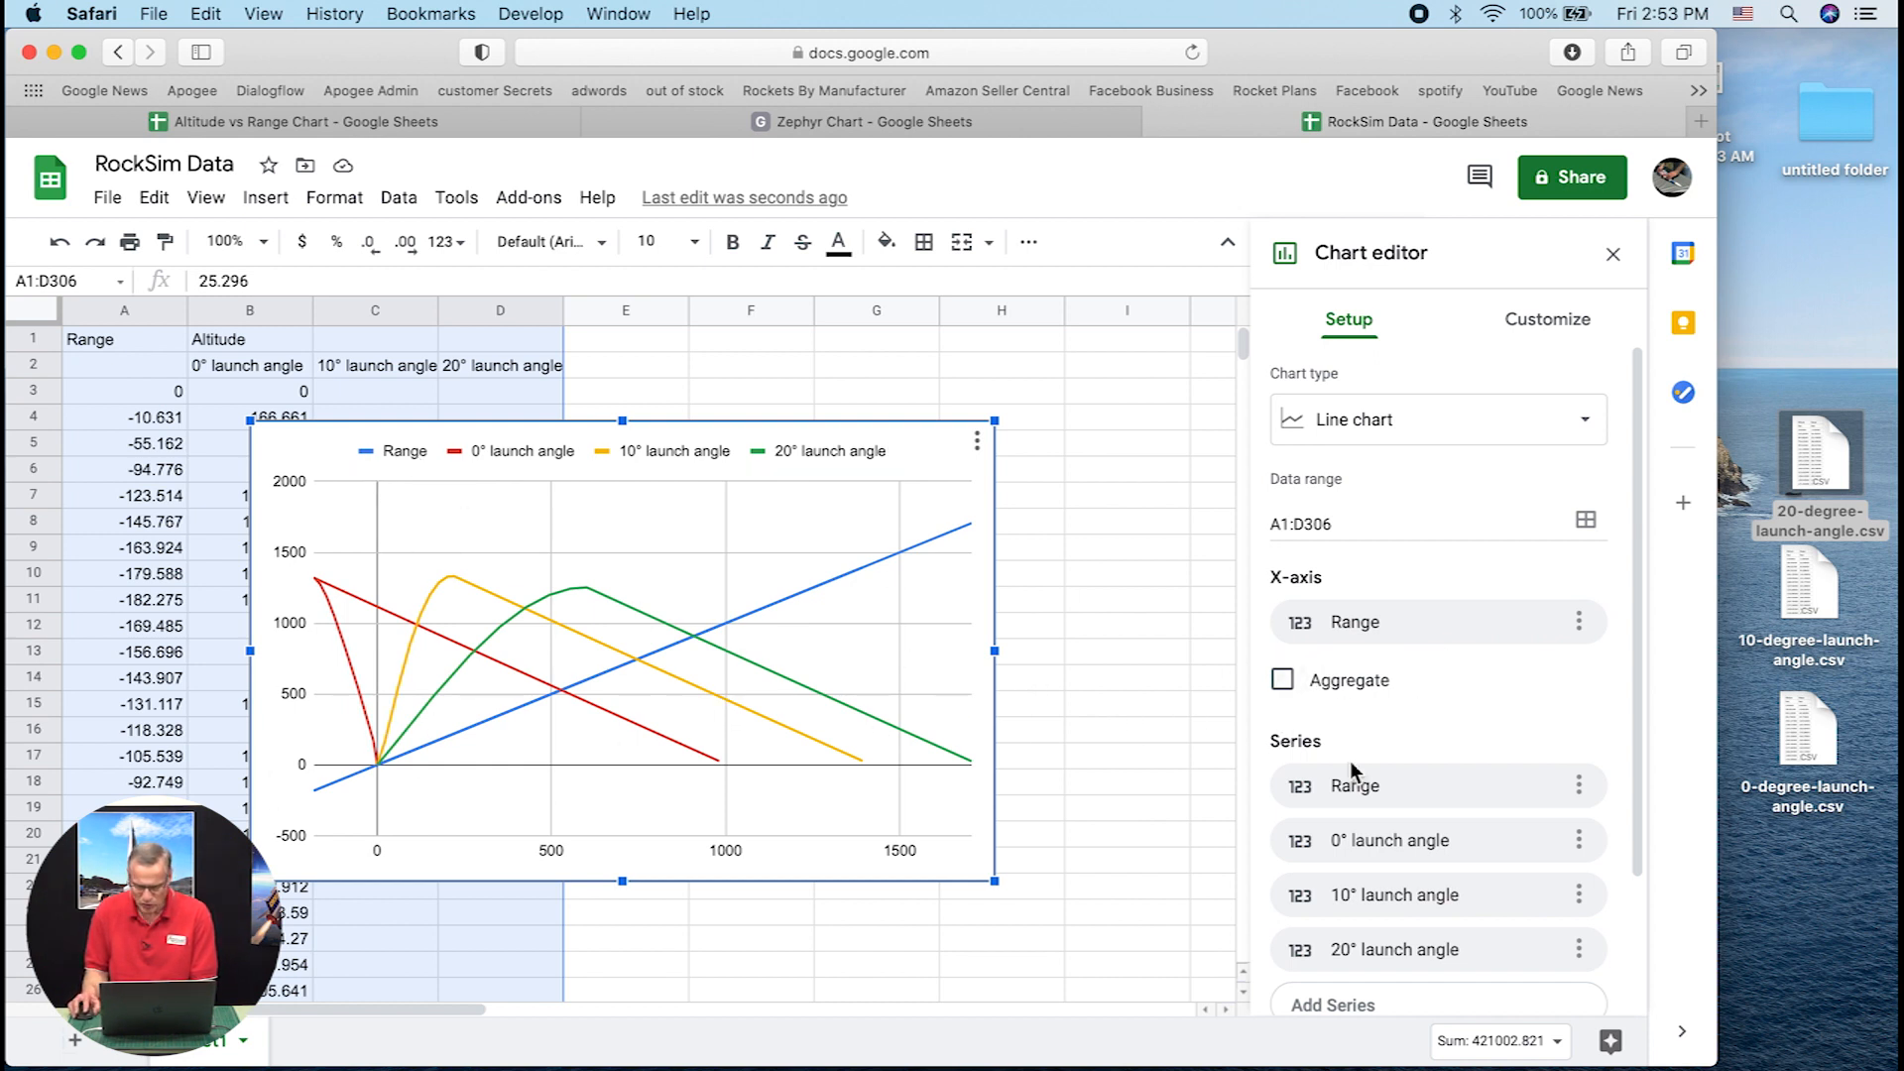
# Remove the Range series from the line chart, keeping the three launch angle series
pyautogui.scroll(-3, 1626, 669)
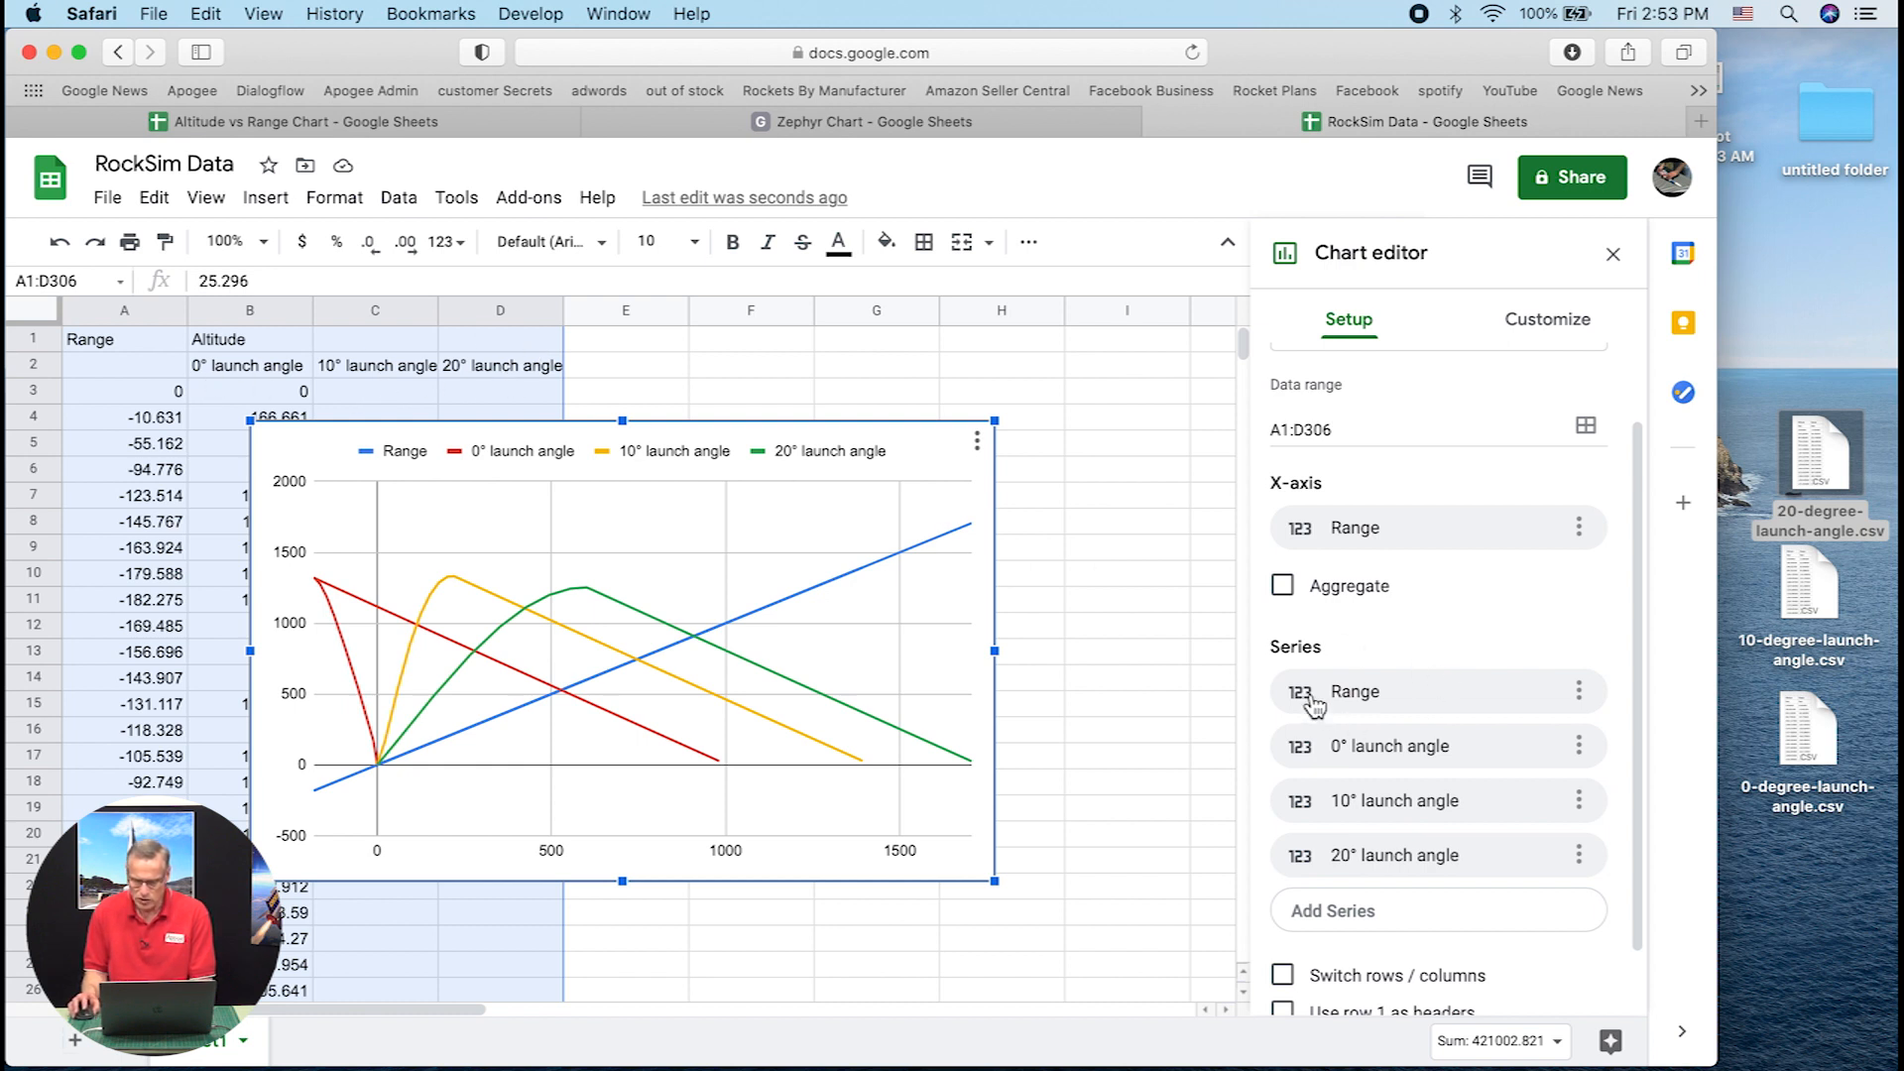
pyautogui.click(1580, 694)
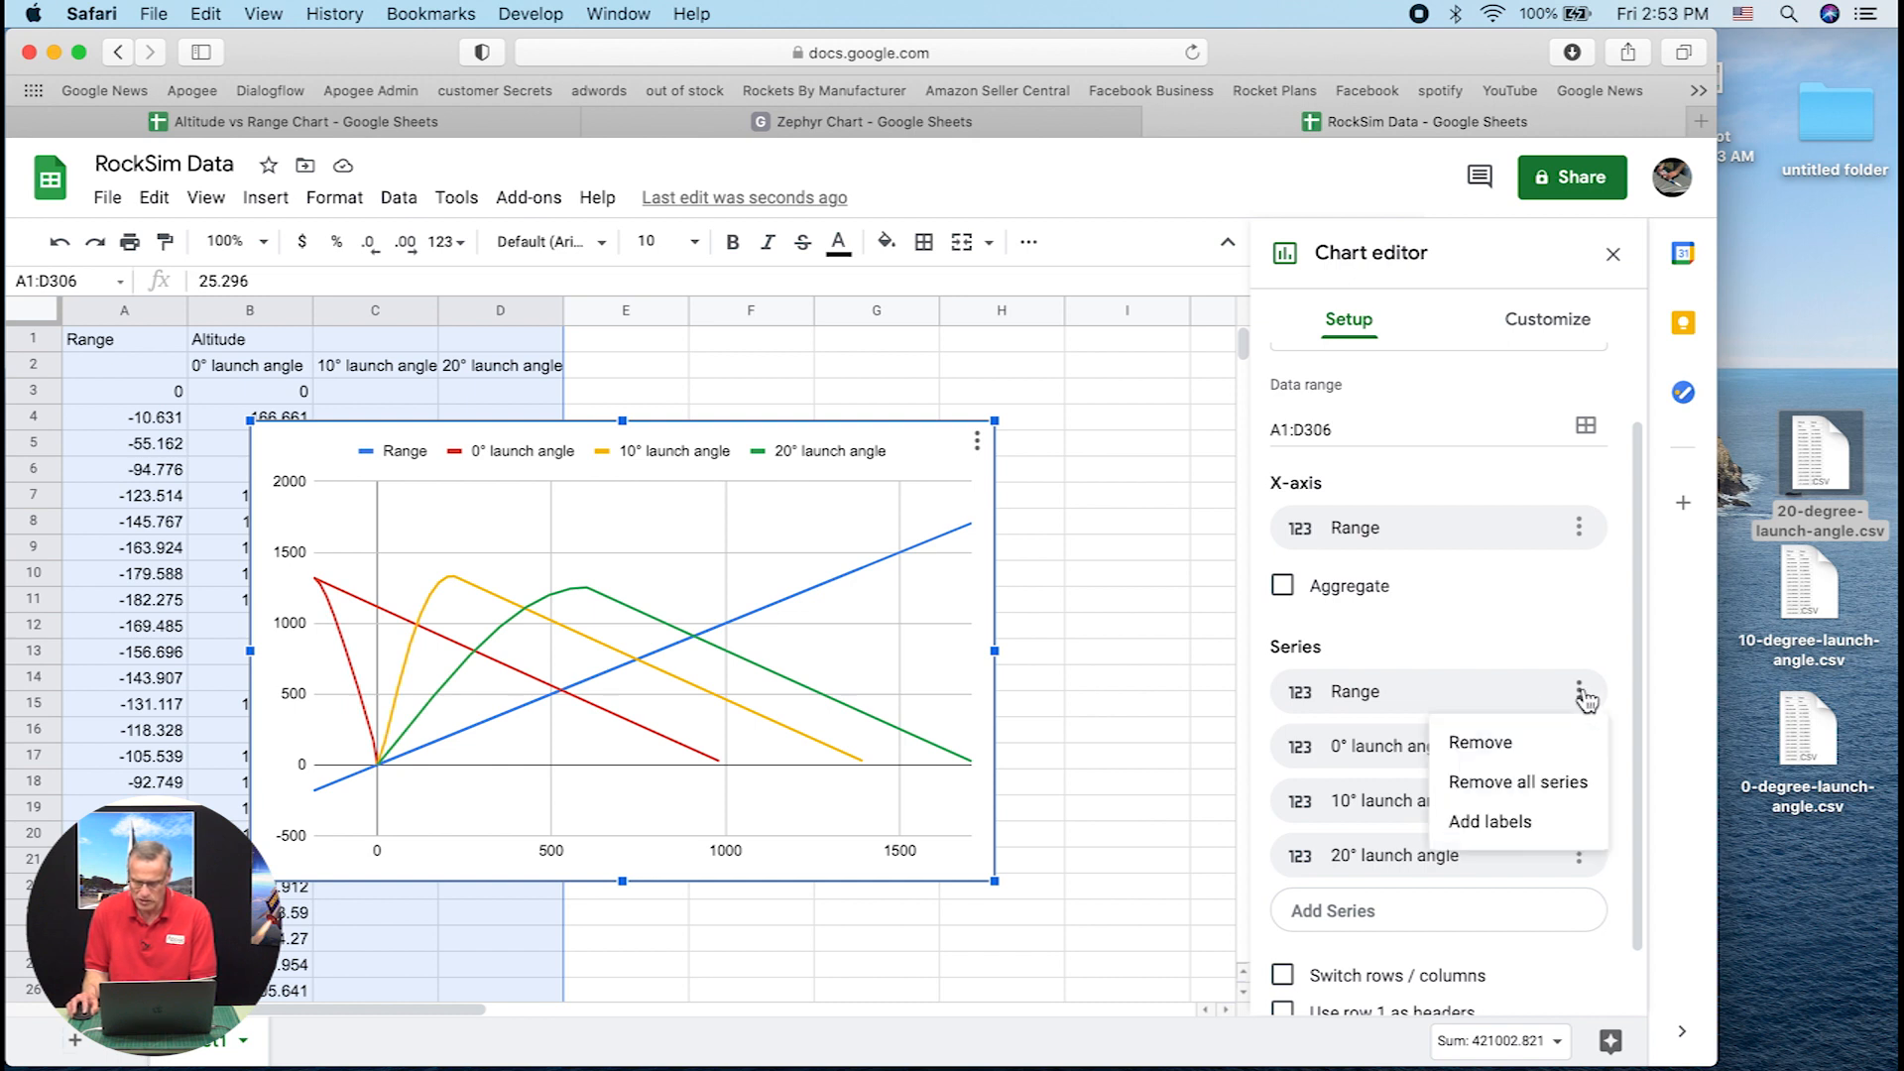
pyautogui.click(1492, 751)
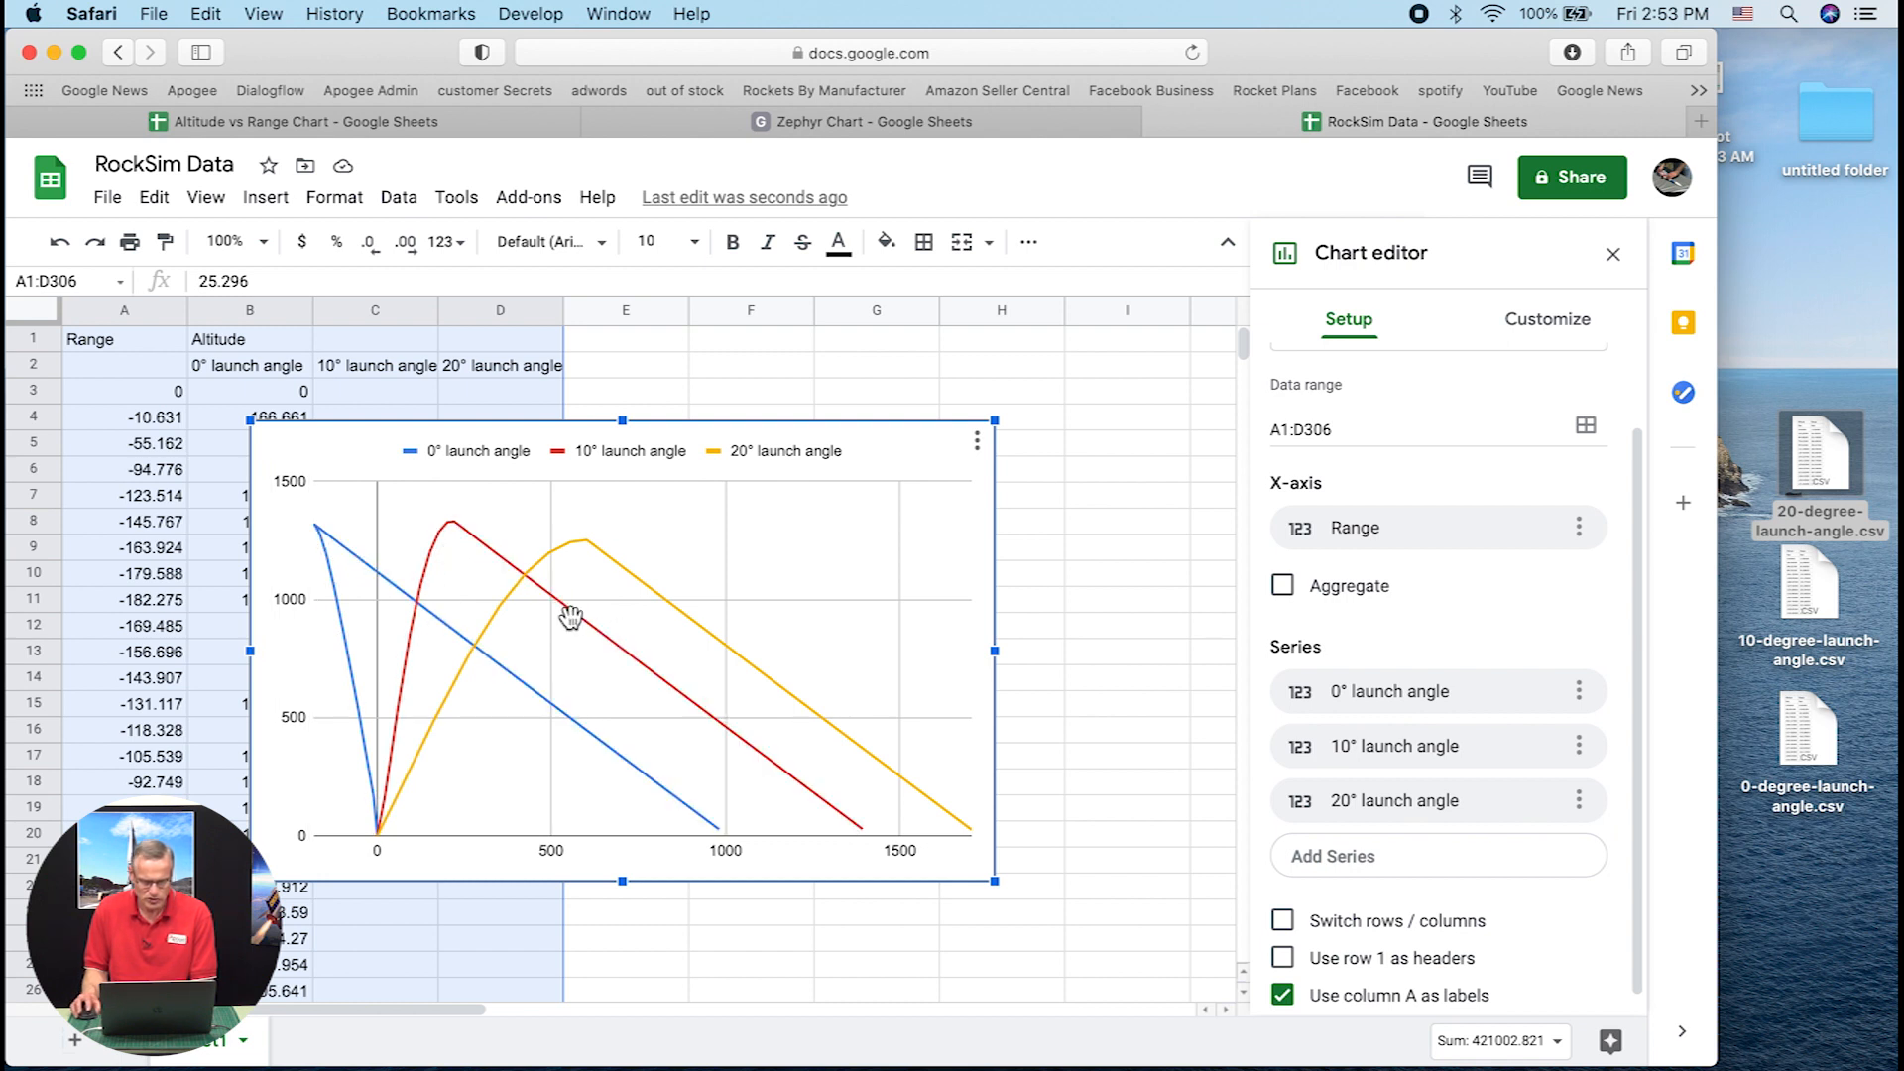
pyautogui.click(648, 588)
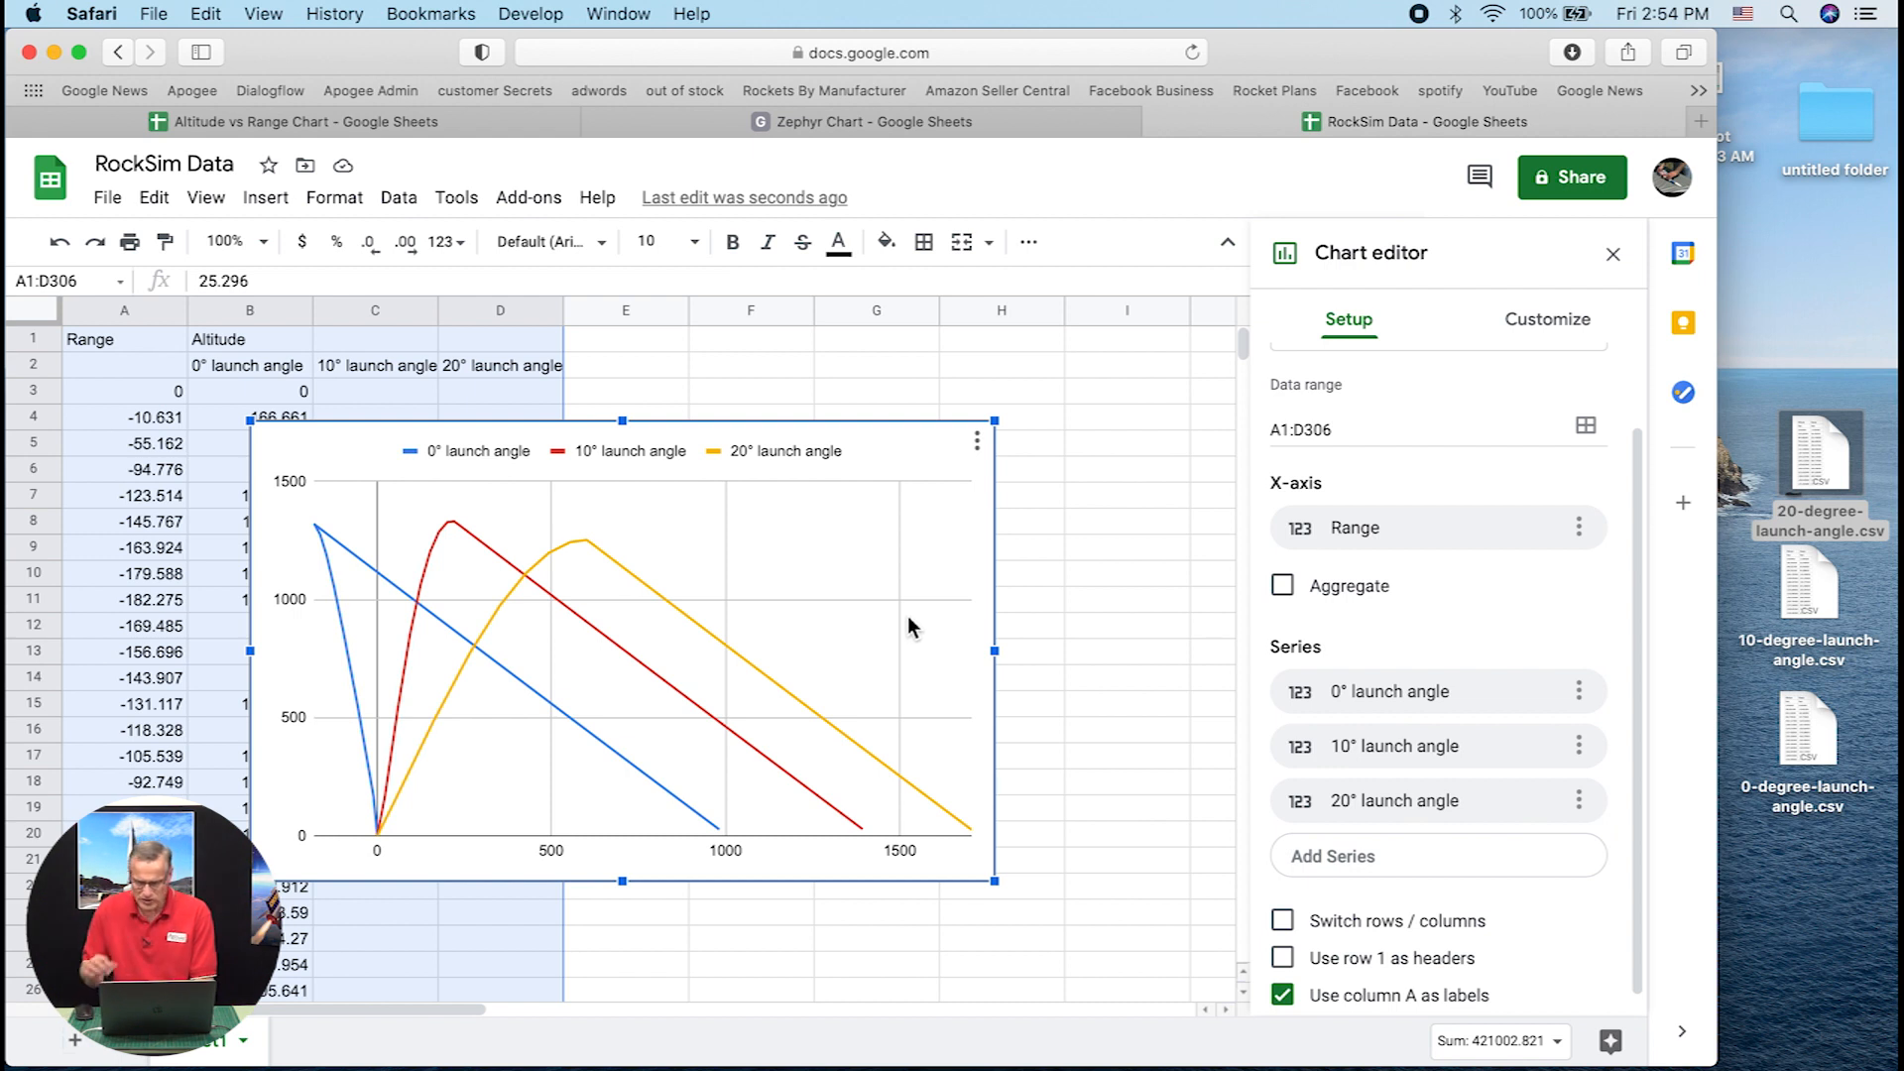
# Set the chart title to "Altitude vs Range"
pyautogui.click(1545, 338)
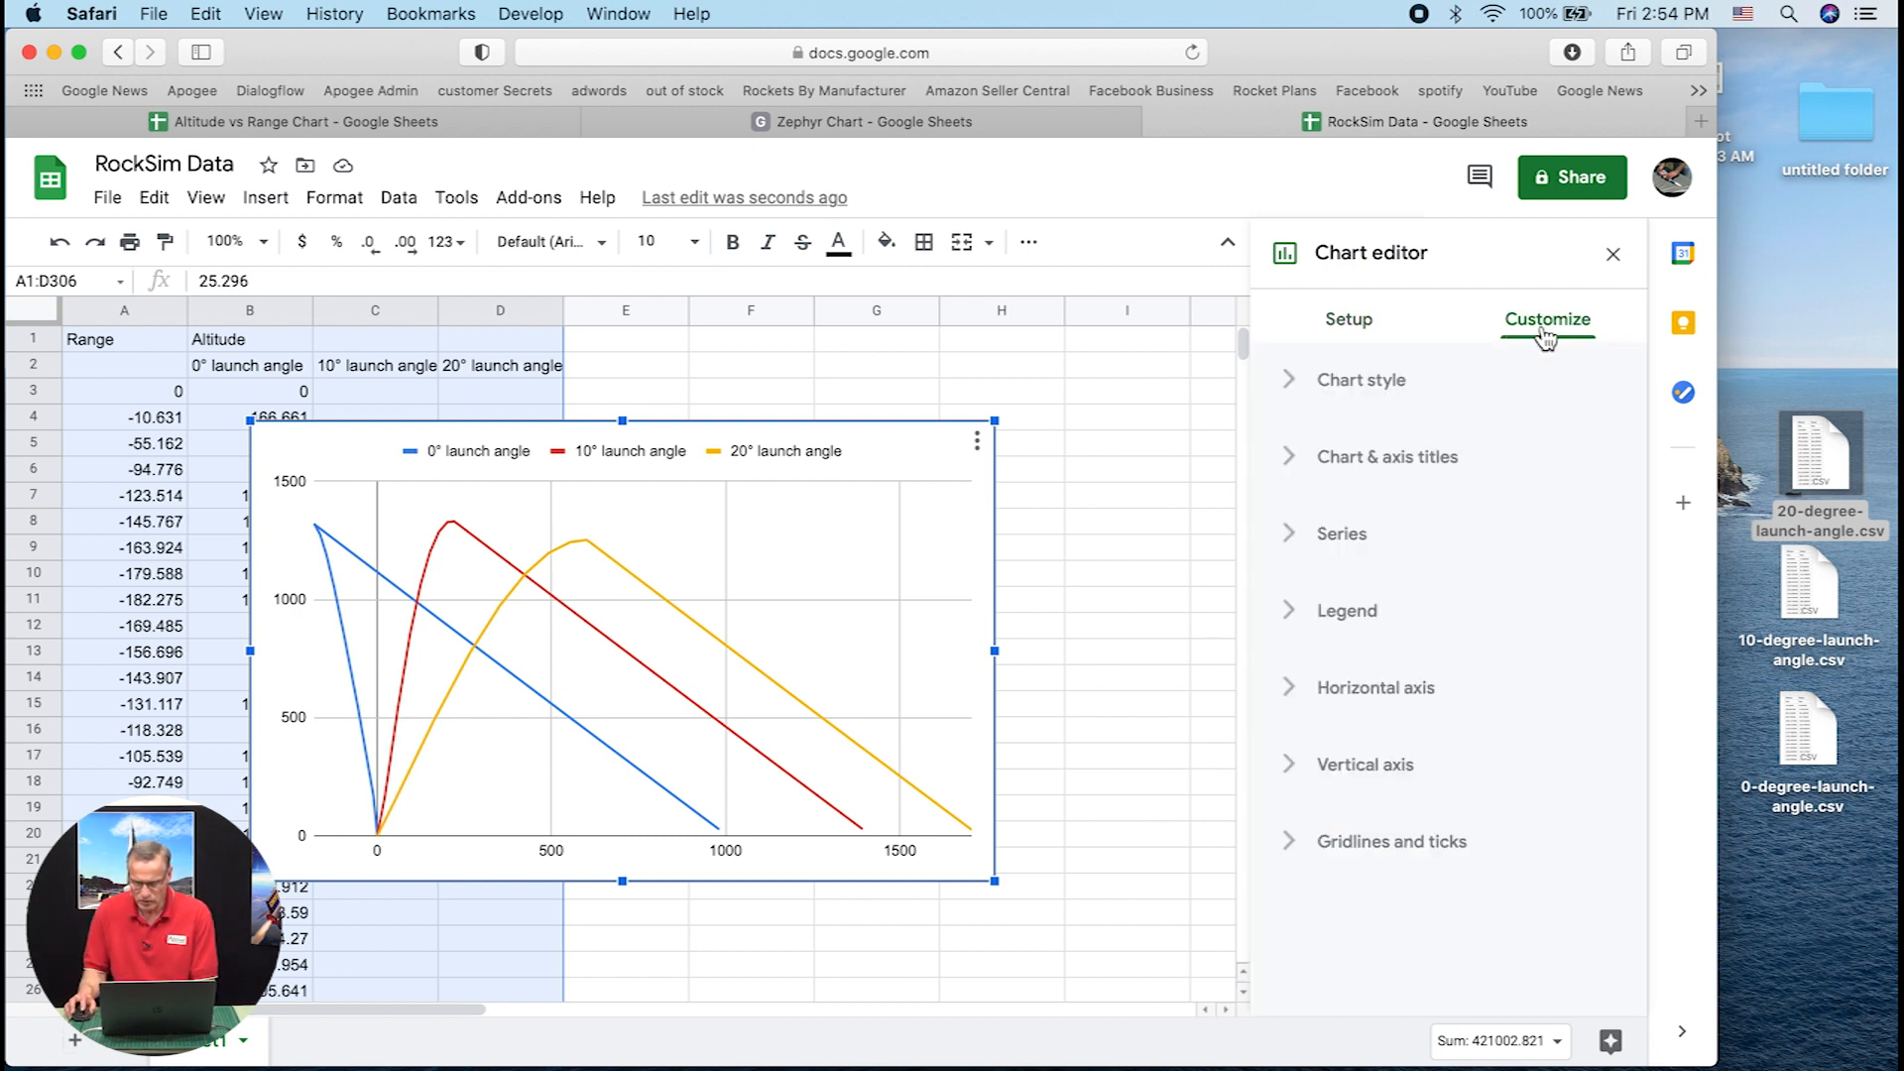
pyautogui.click(1362, 464)
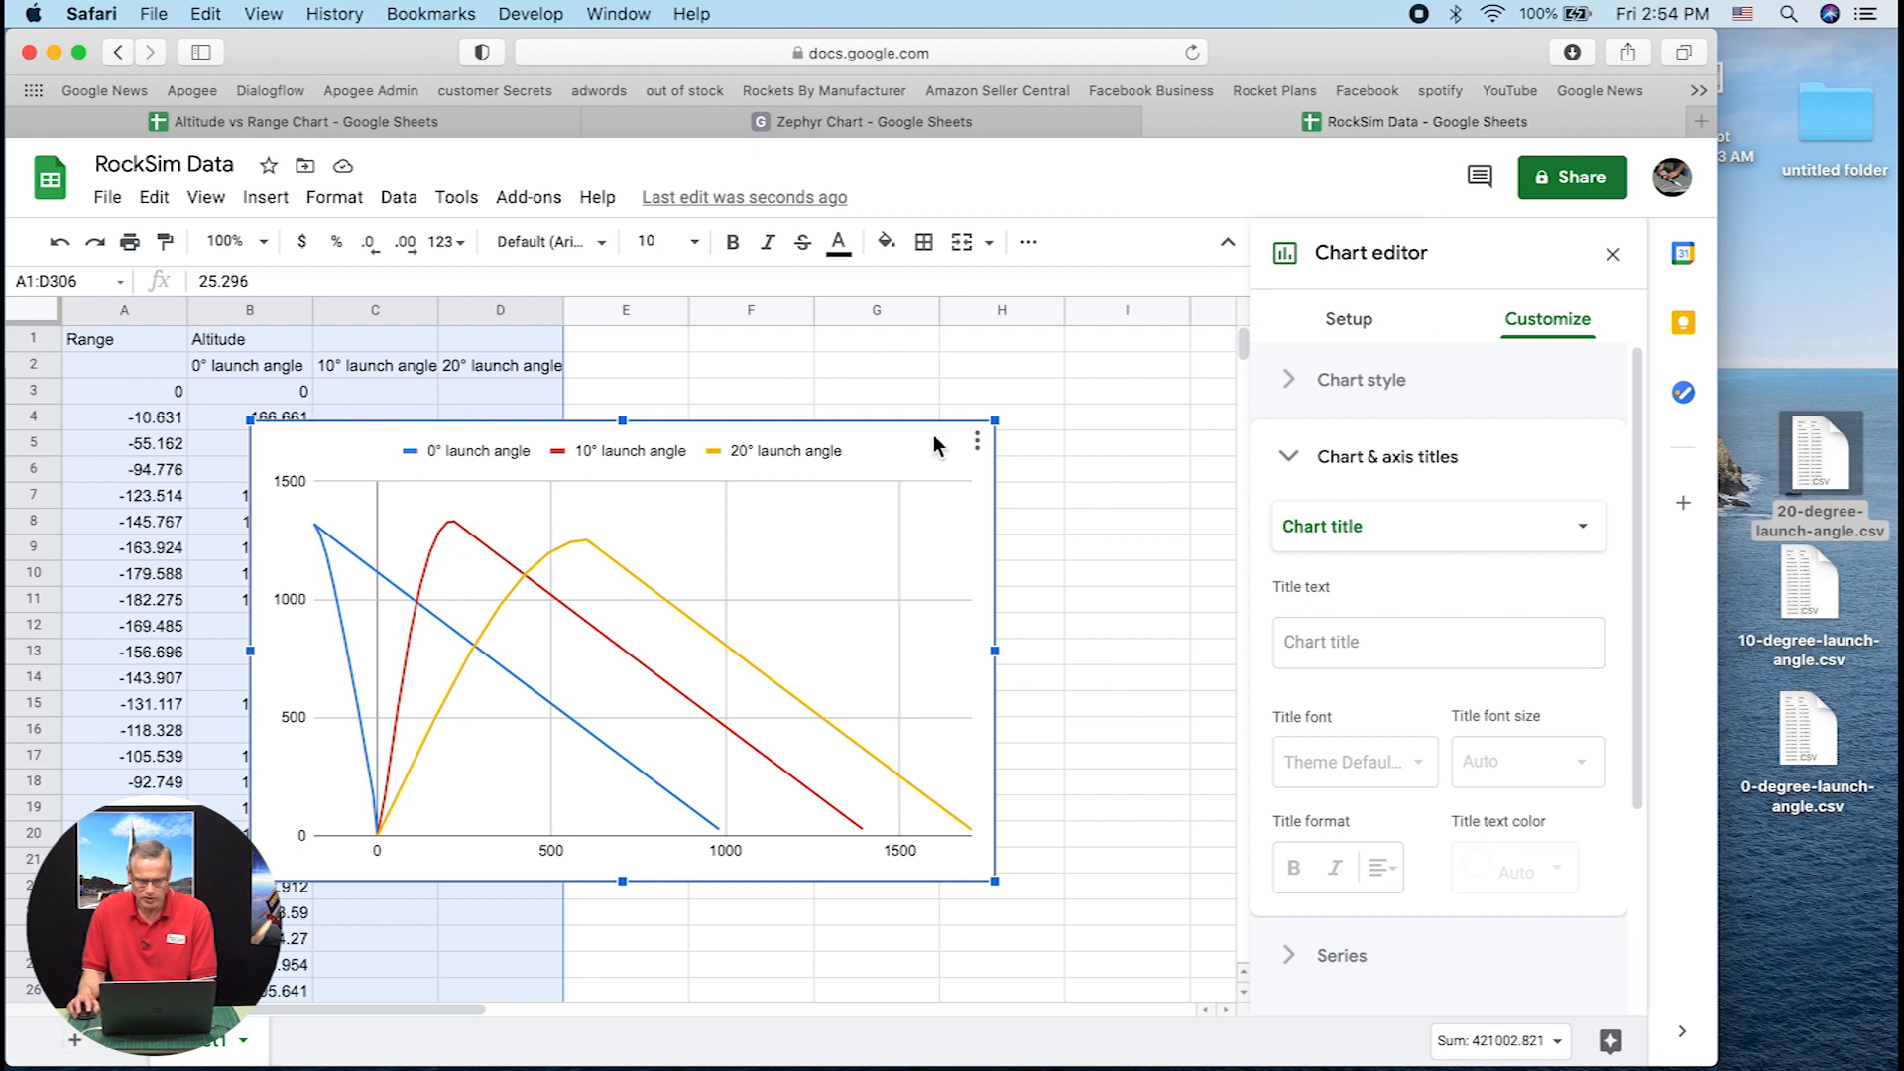
pyautogui.click(1345, 652)
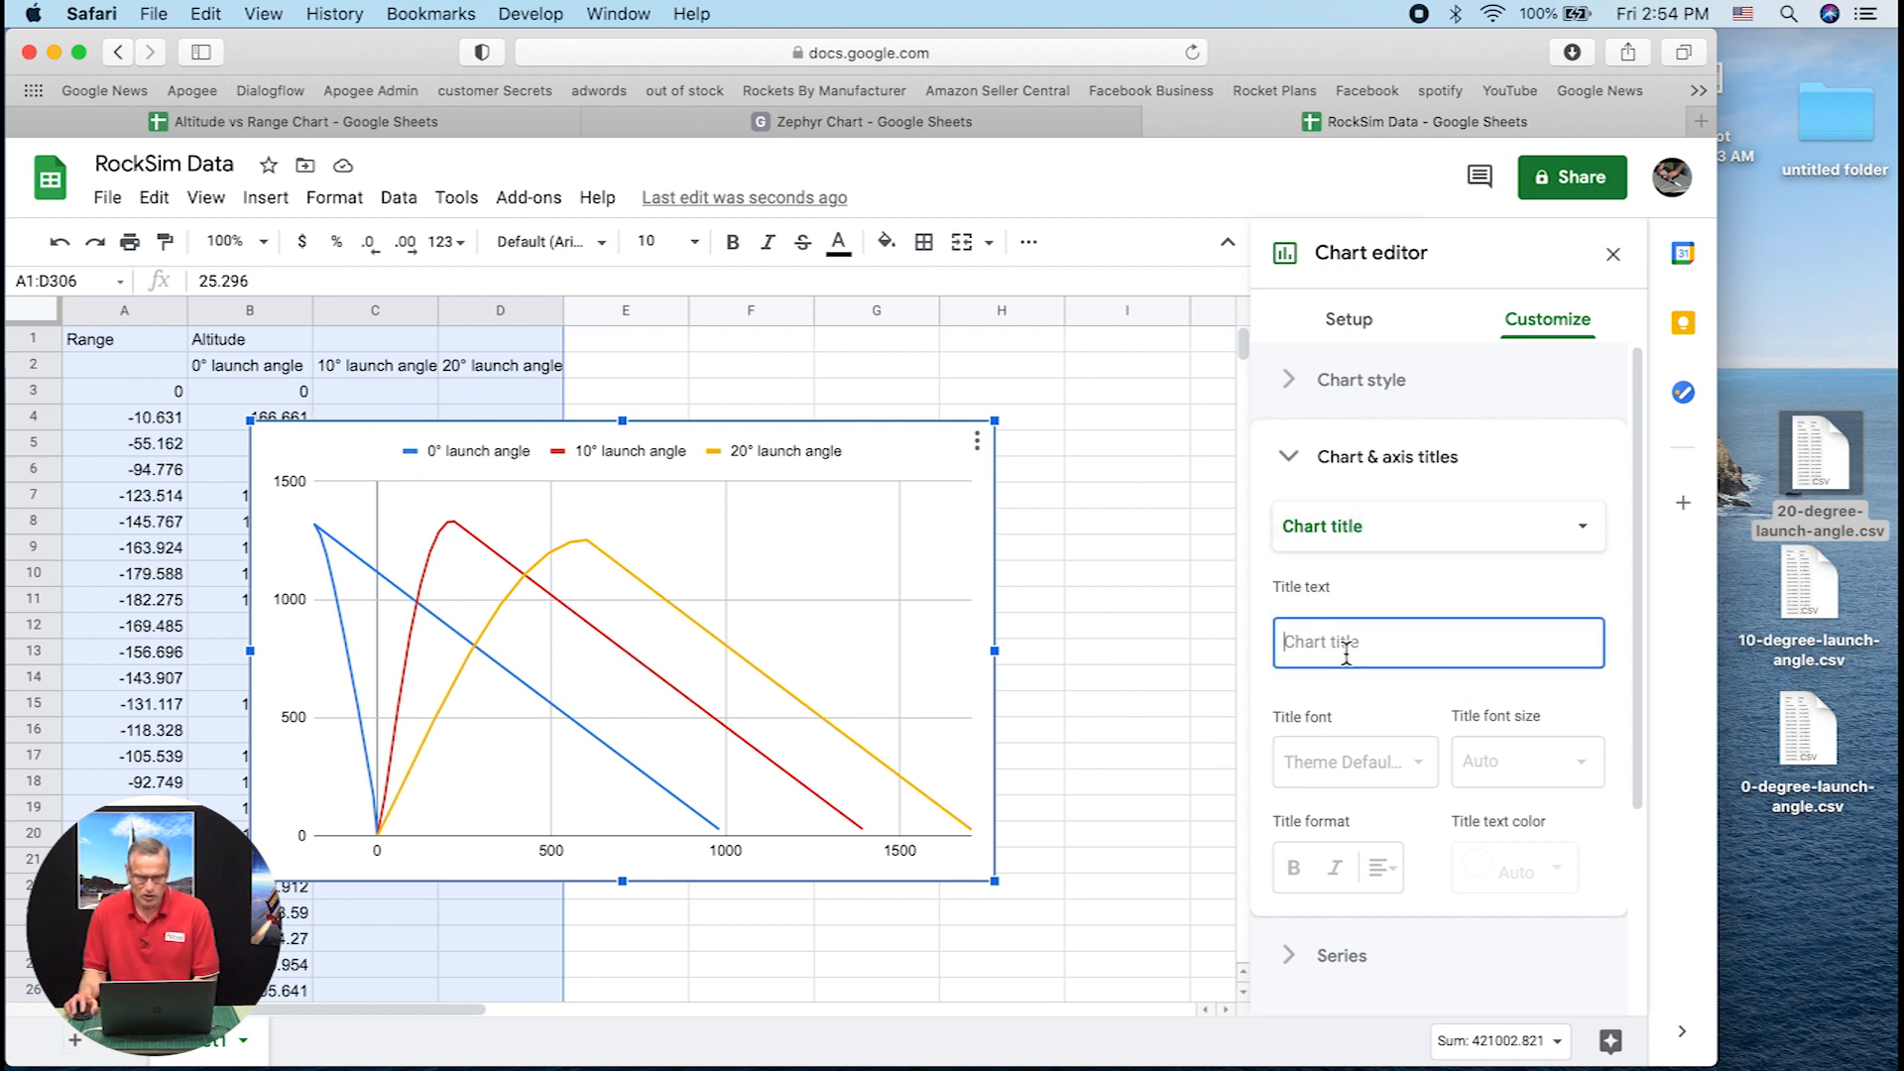
pyautogui.write('Al')
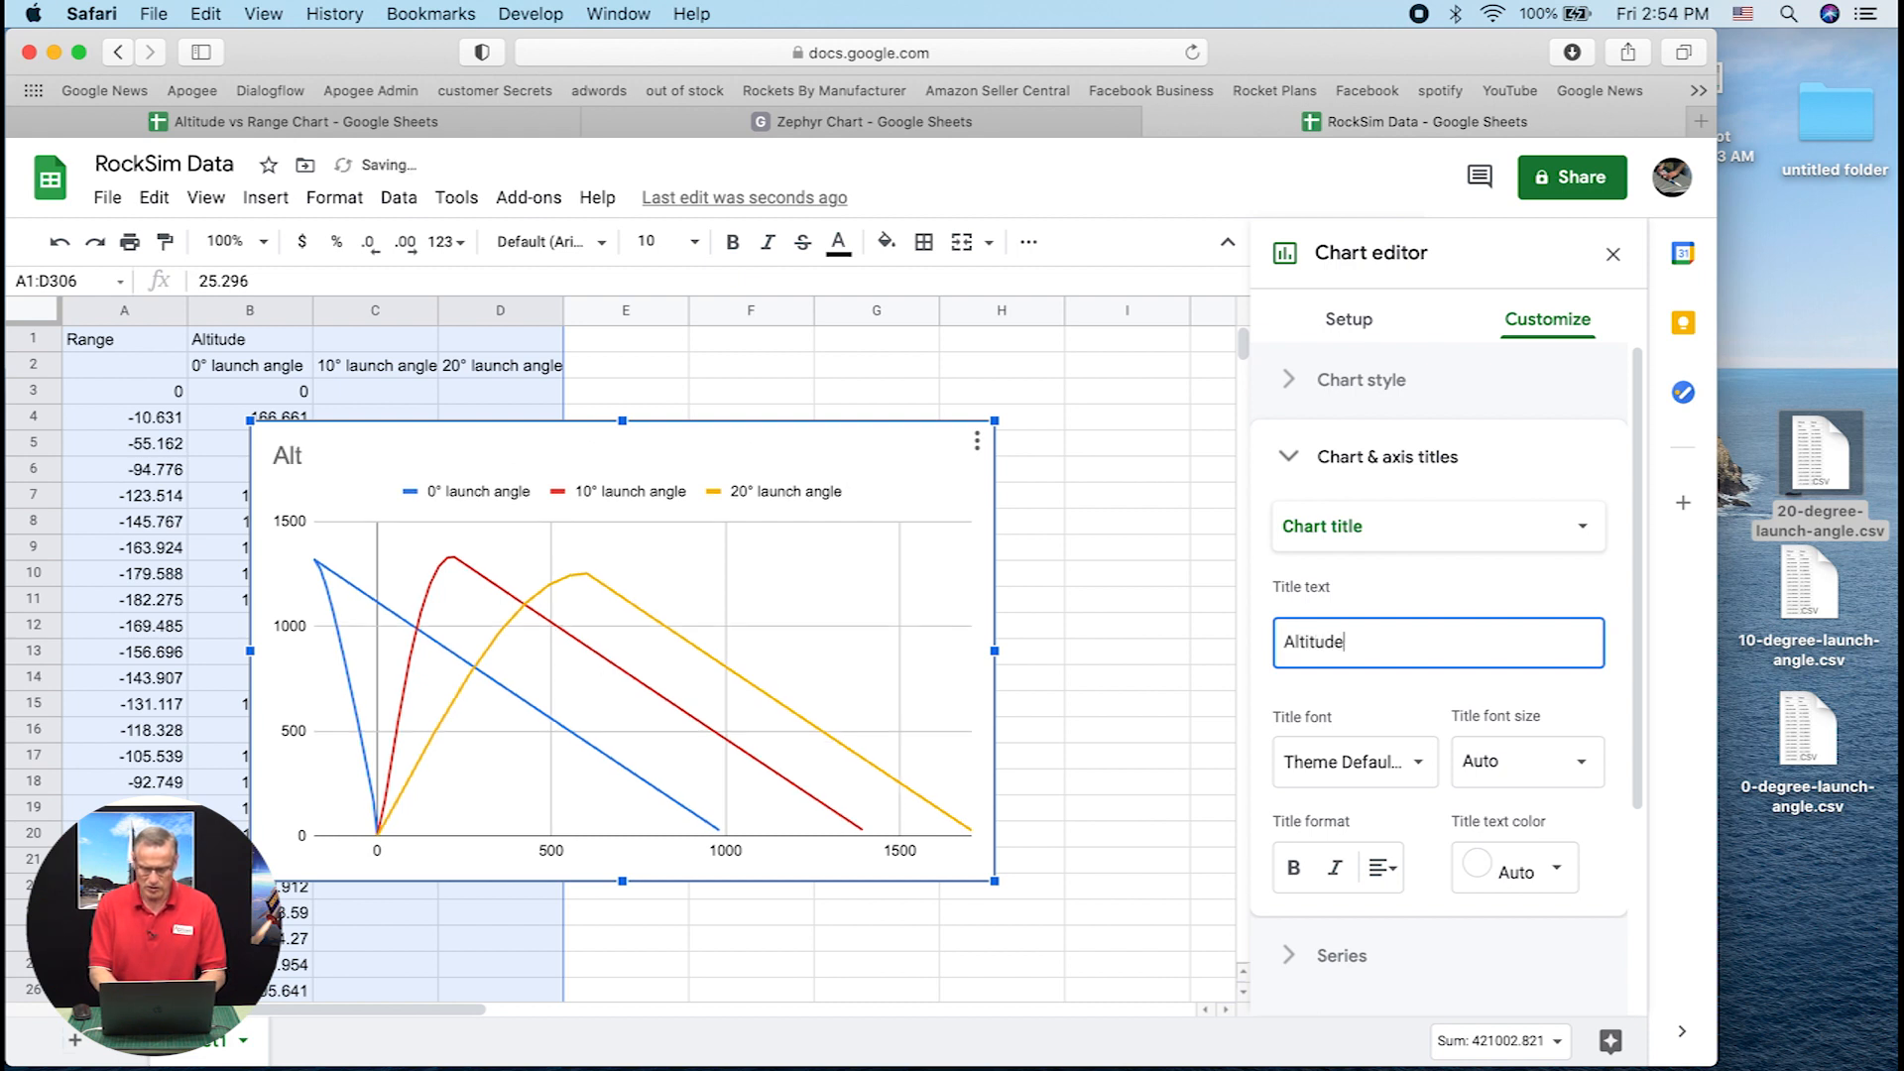
pyautogui.write('titude vs Range')
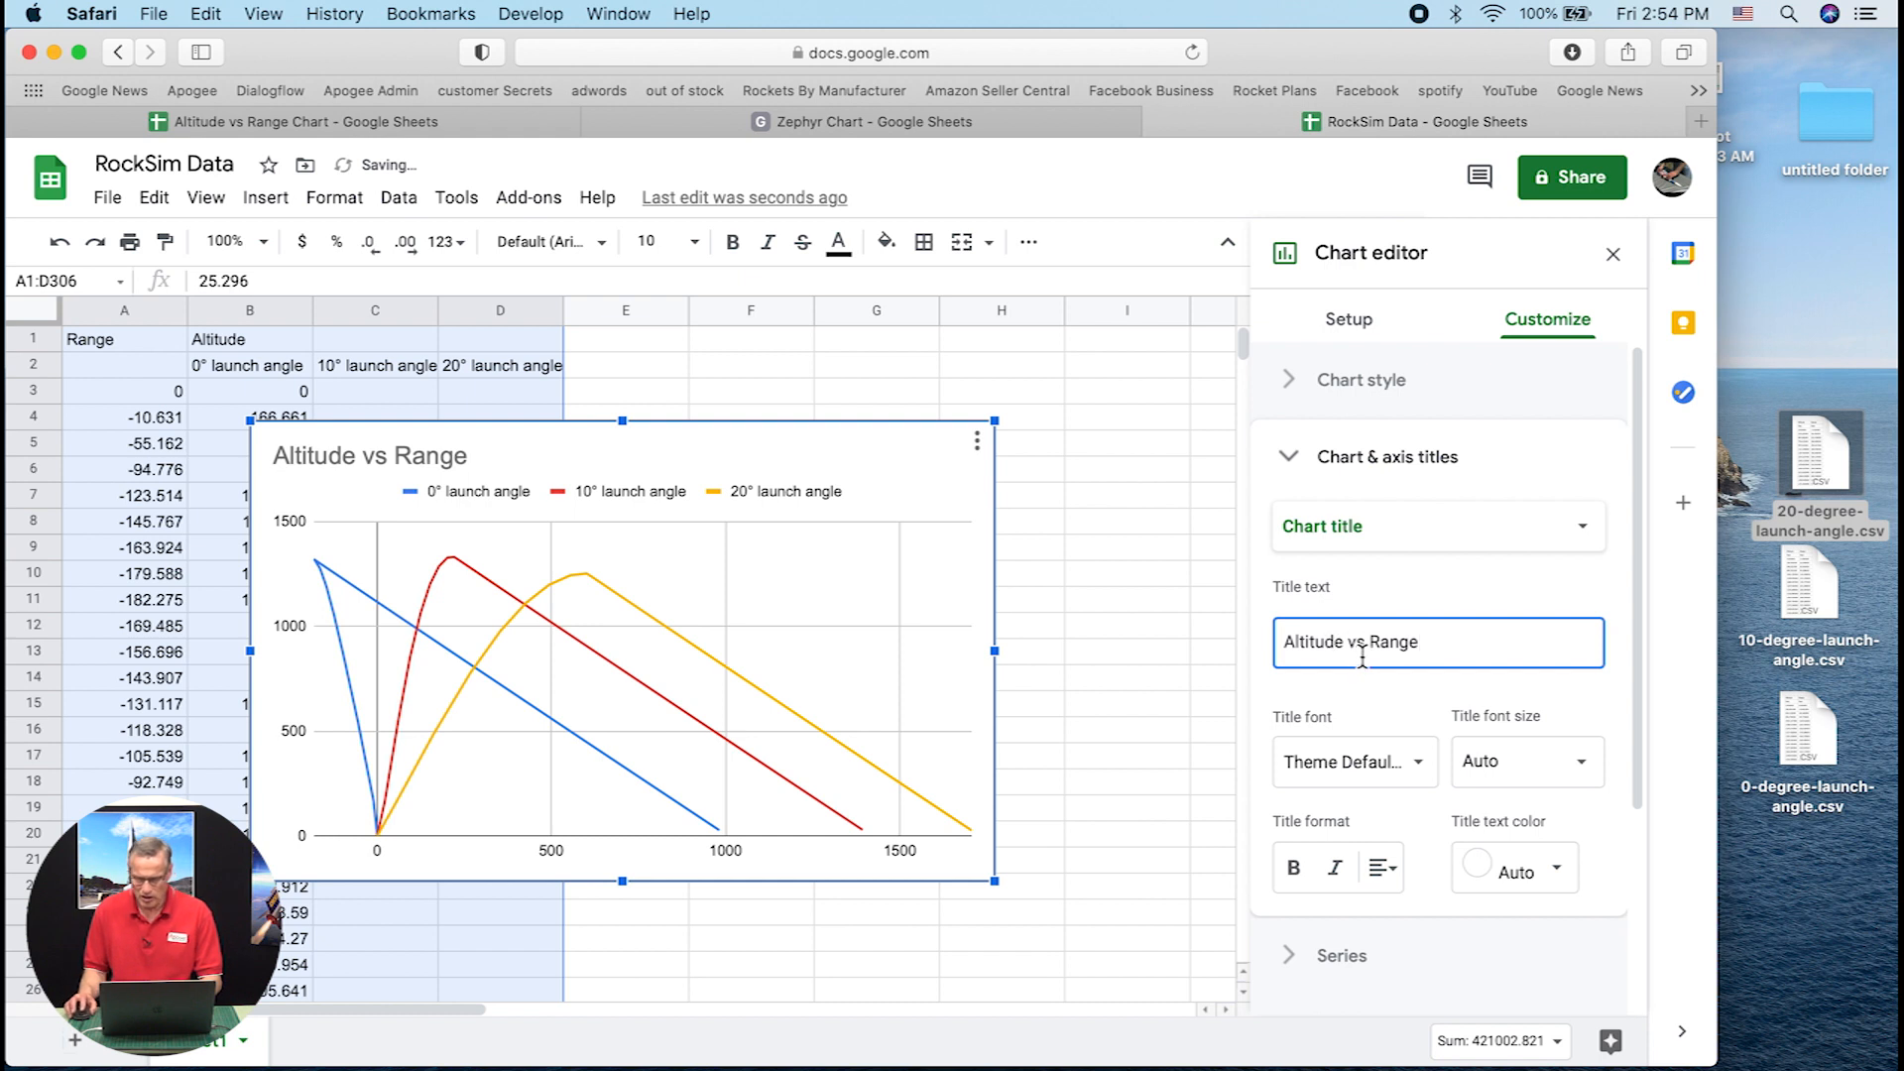
# Set the chart's vertical axis title to "altitude (feet)"
pyautogui.click(1296, 536)
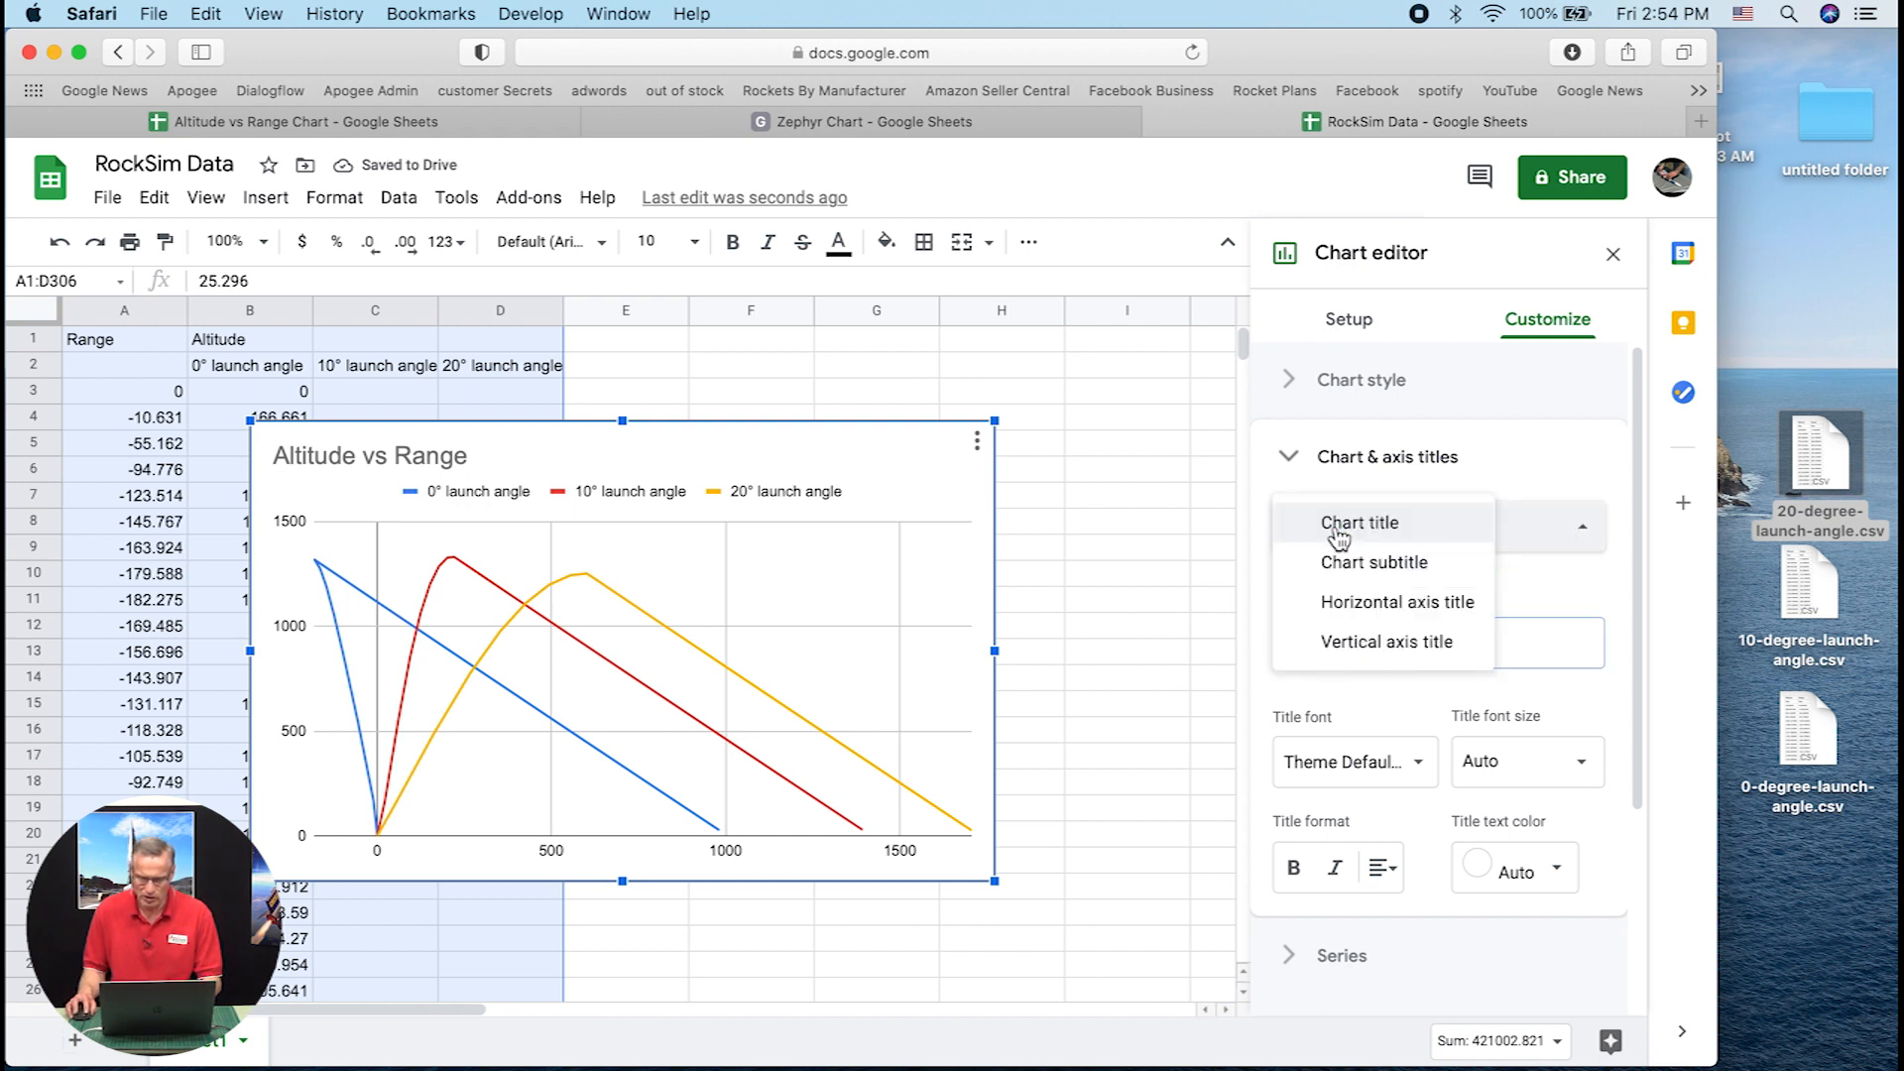
pyautogui.click(1363, 644)
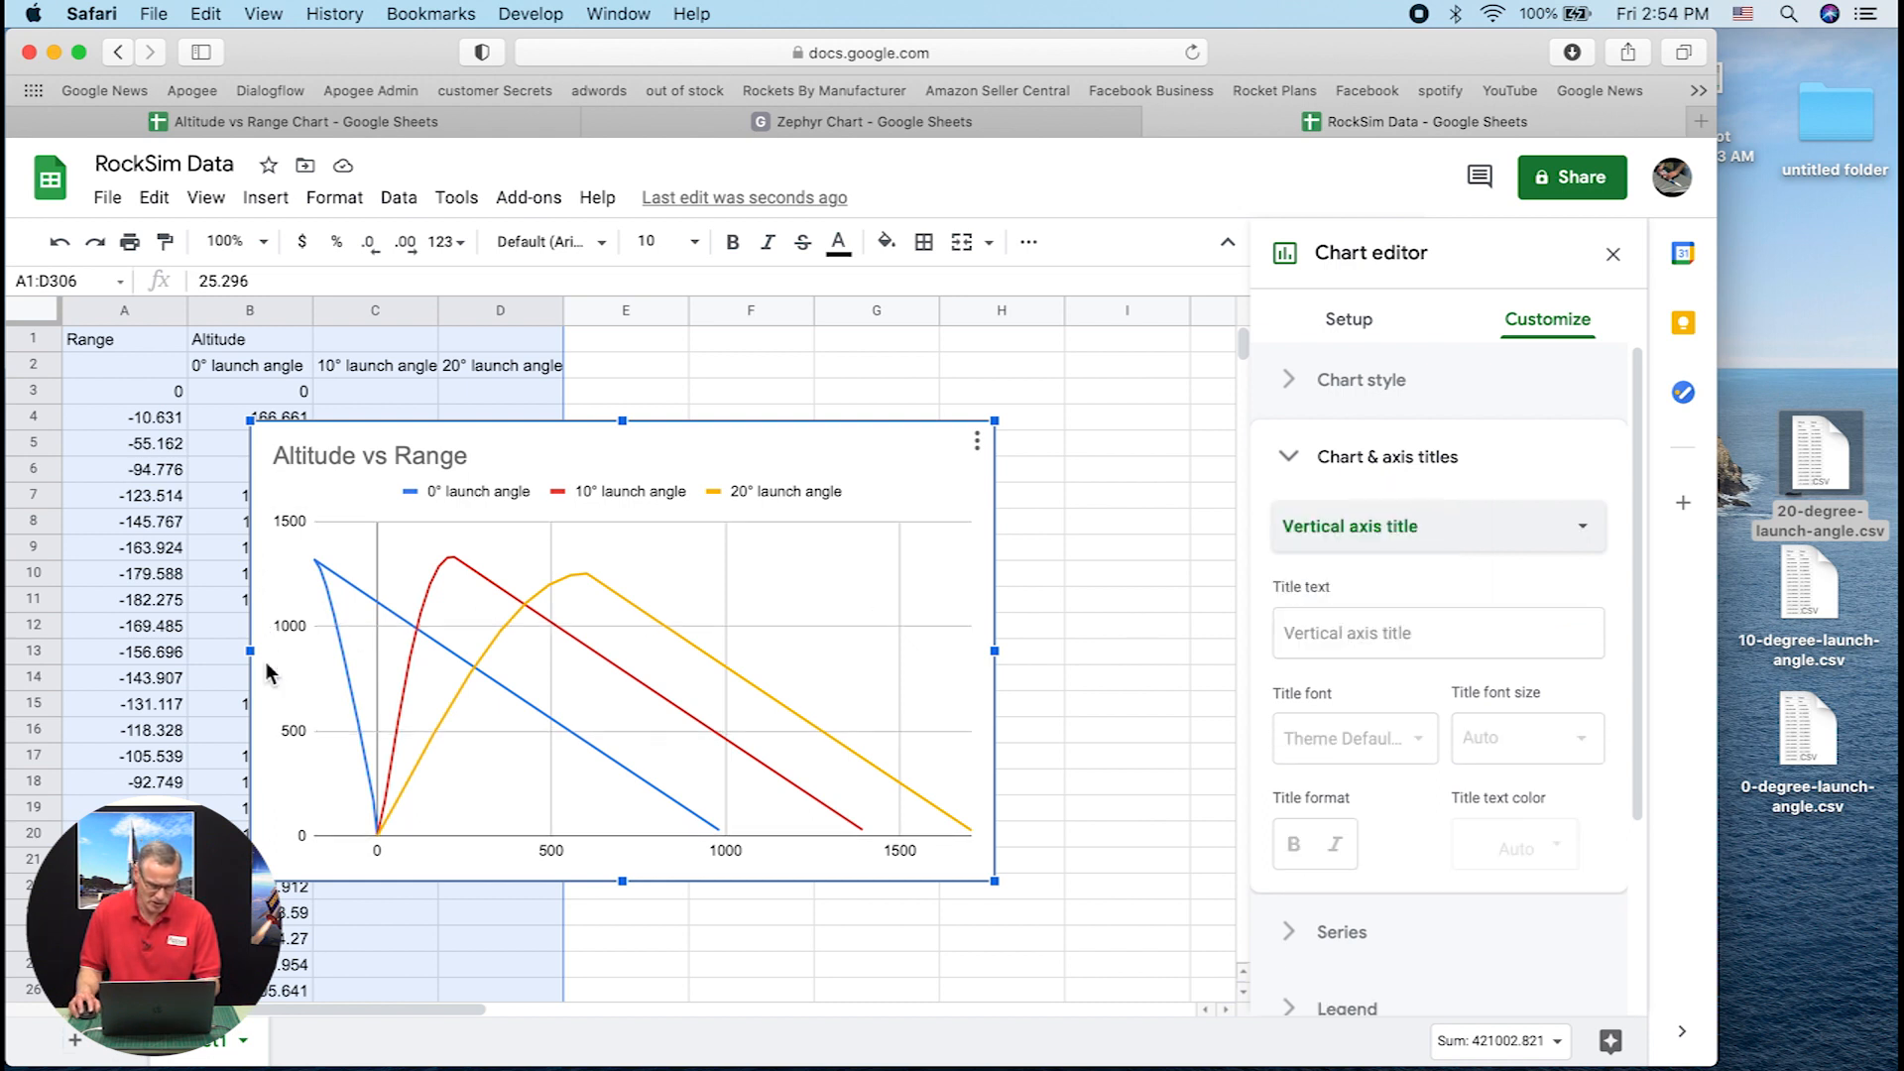
pyautogui.click(1283, 632)
pyautogui.write('al')
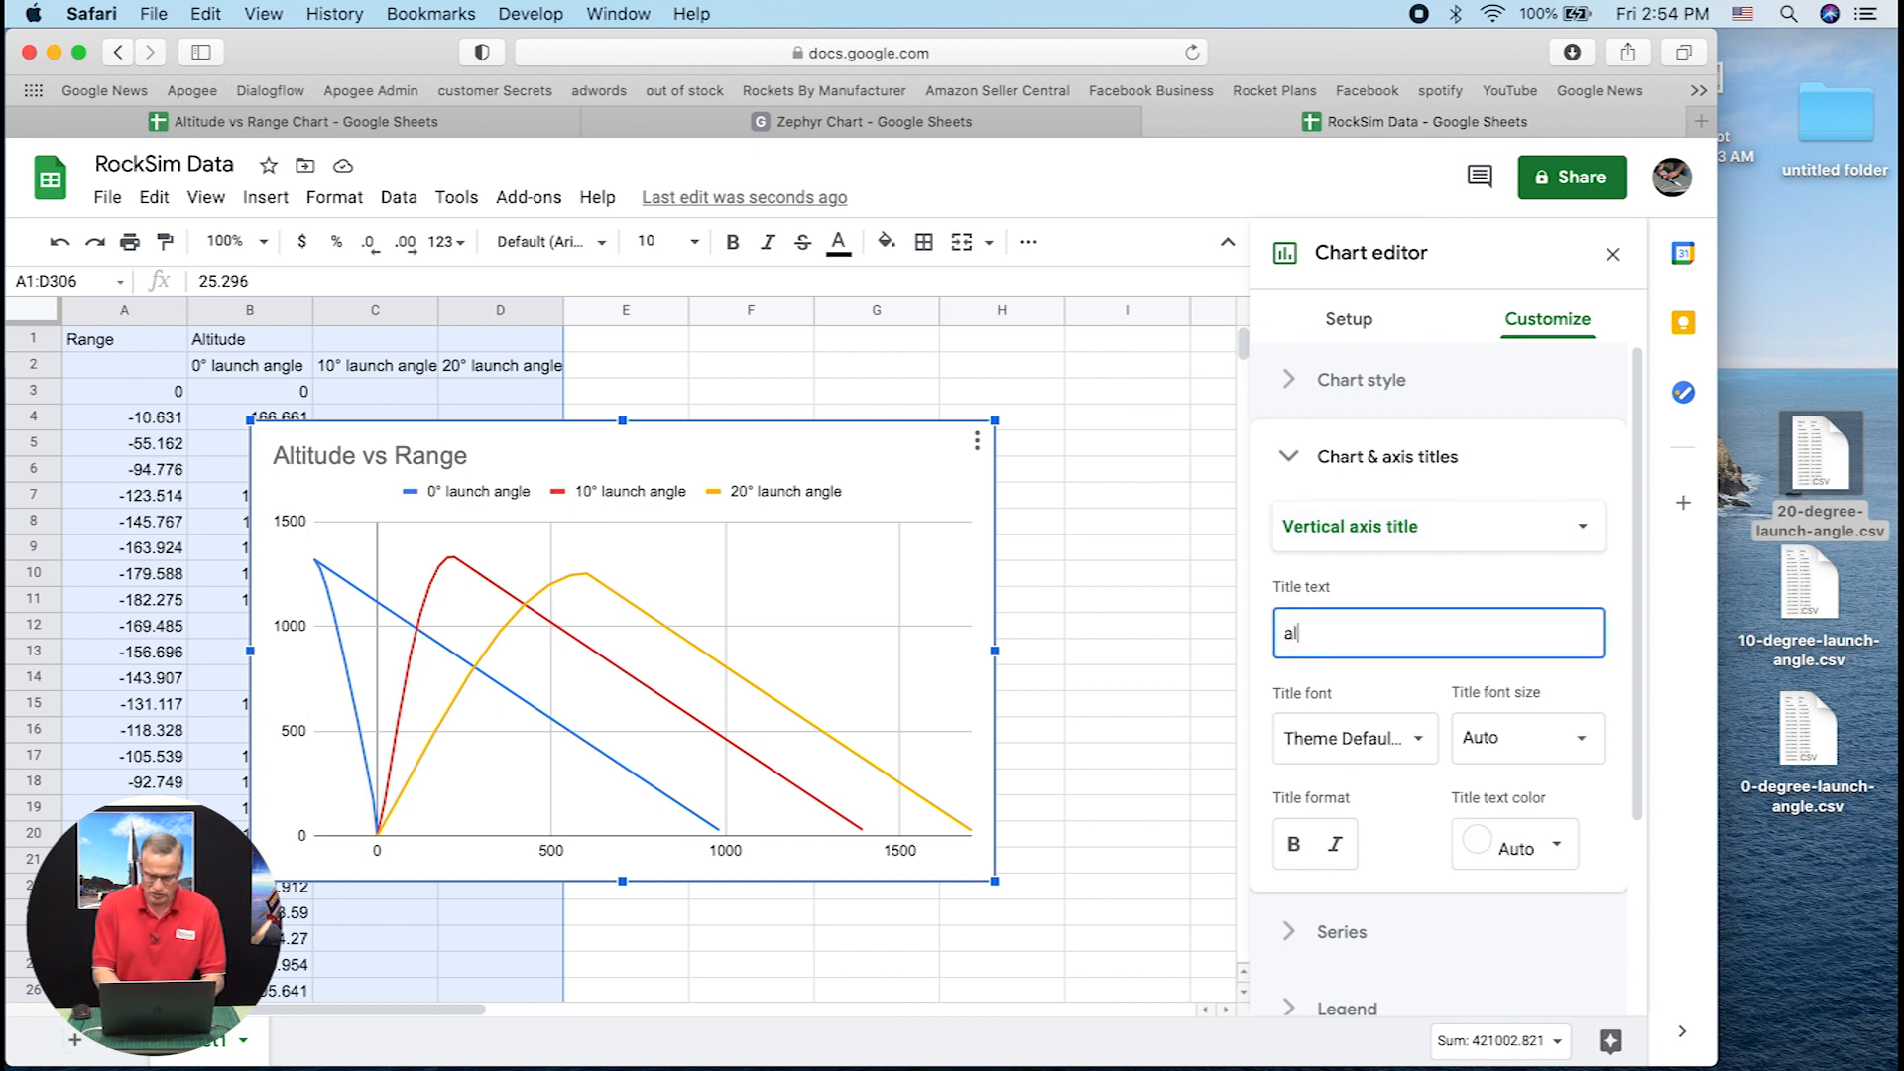
pyautogui.write('titude (feet')
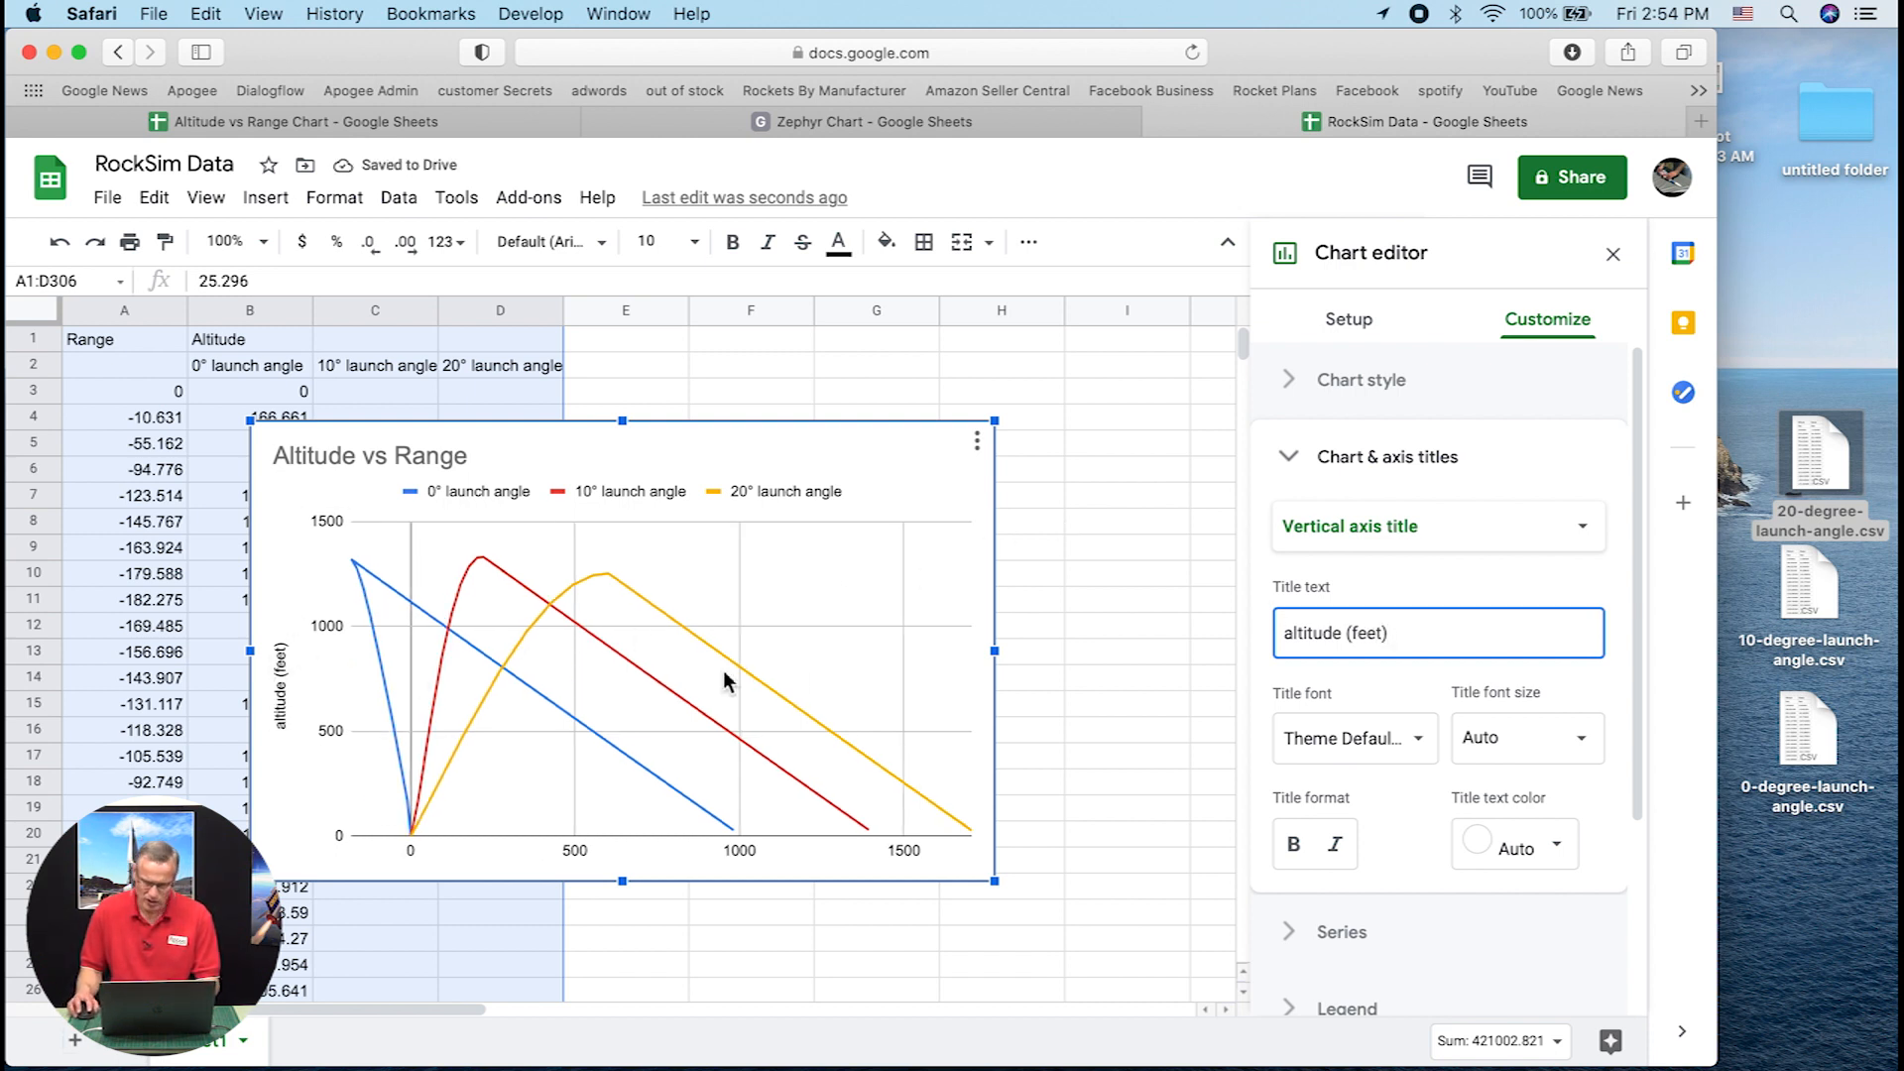
# Set the chart's horizontal axis title to "Range (feet)" and close the chart editor
pyautogui.click(1492, 551)
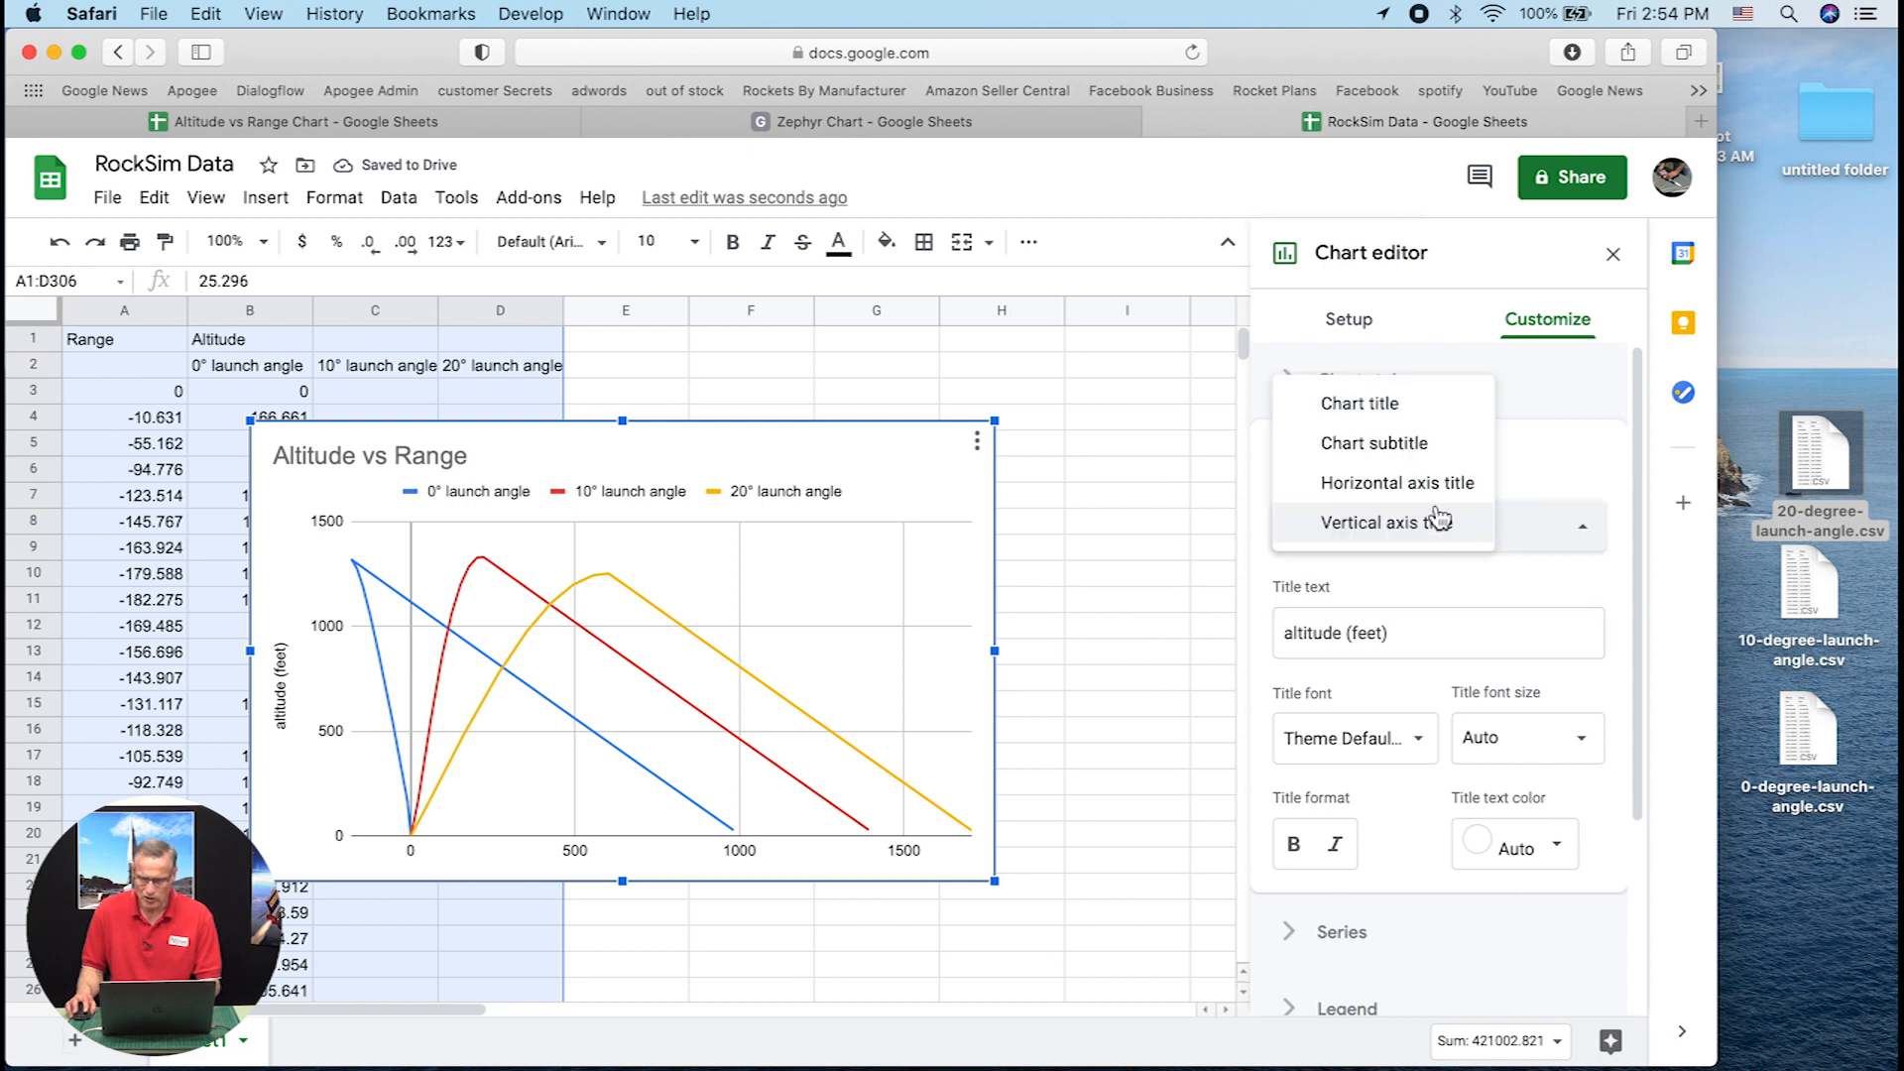
pyautogui.click(1416, 493)
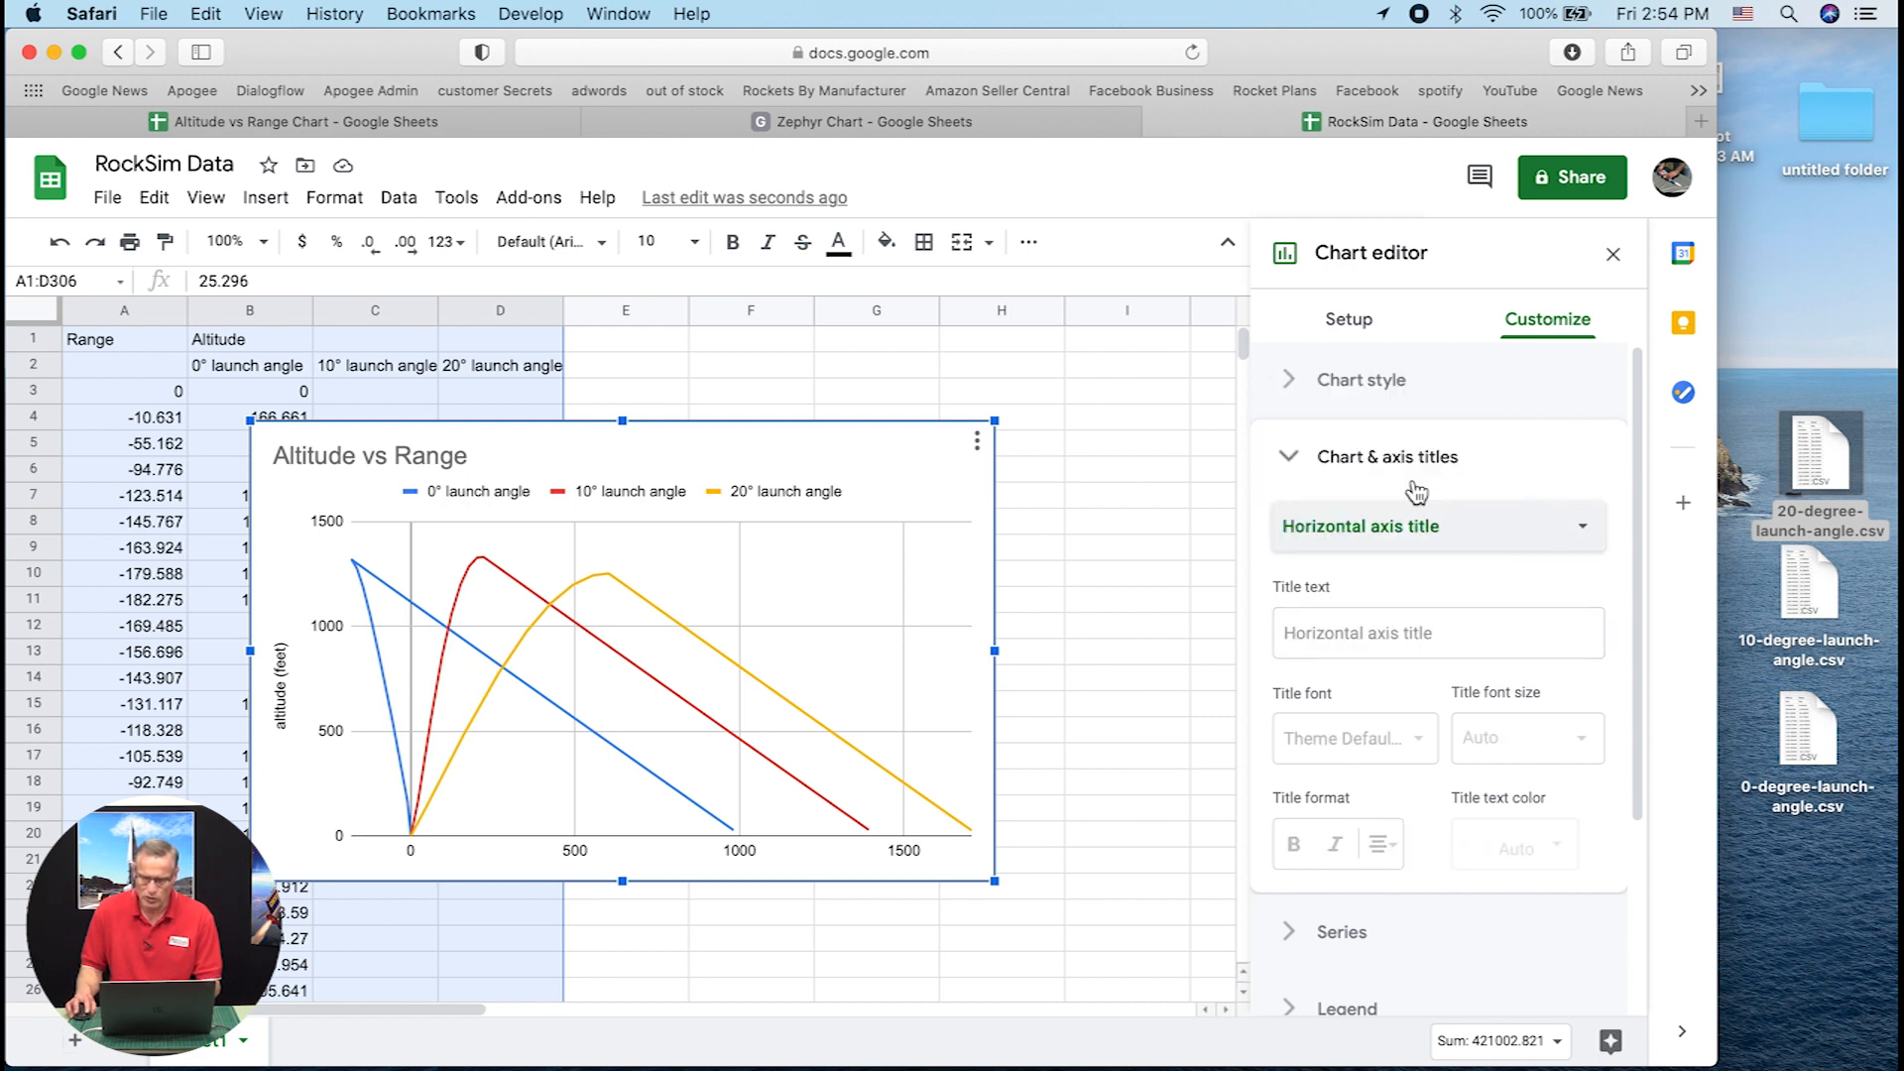
pyautogui.click(1317, 642)
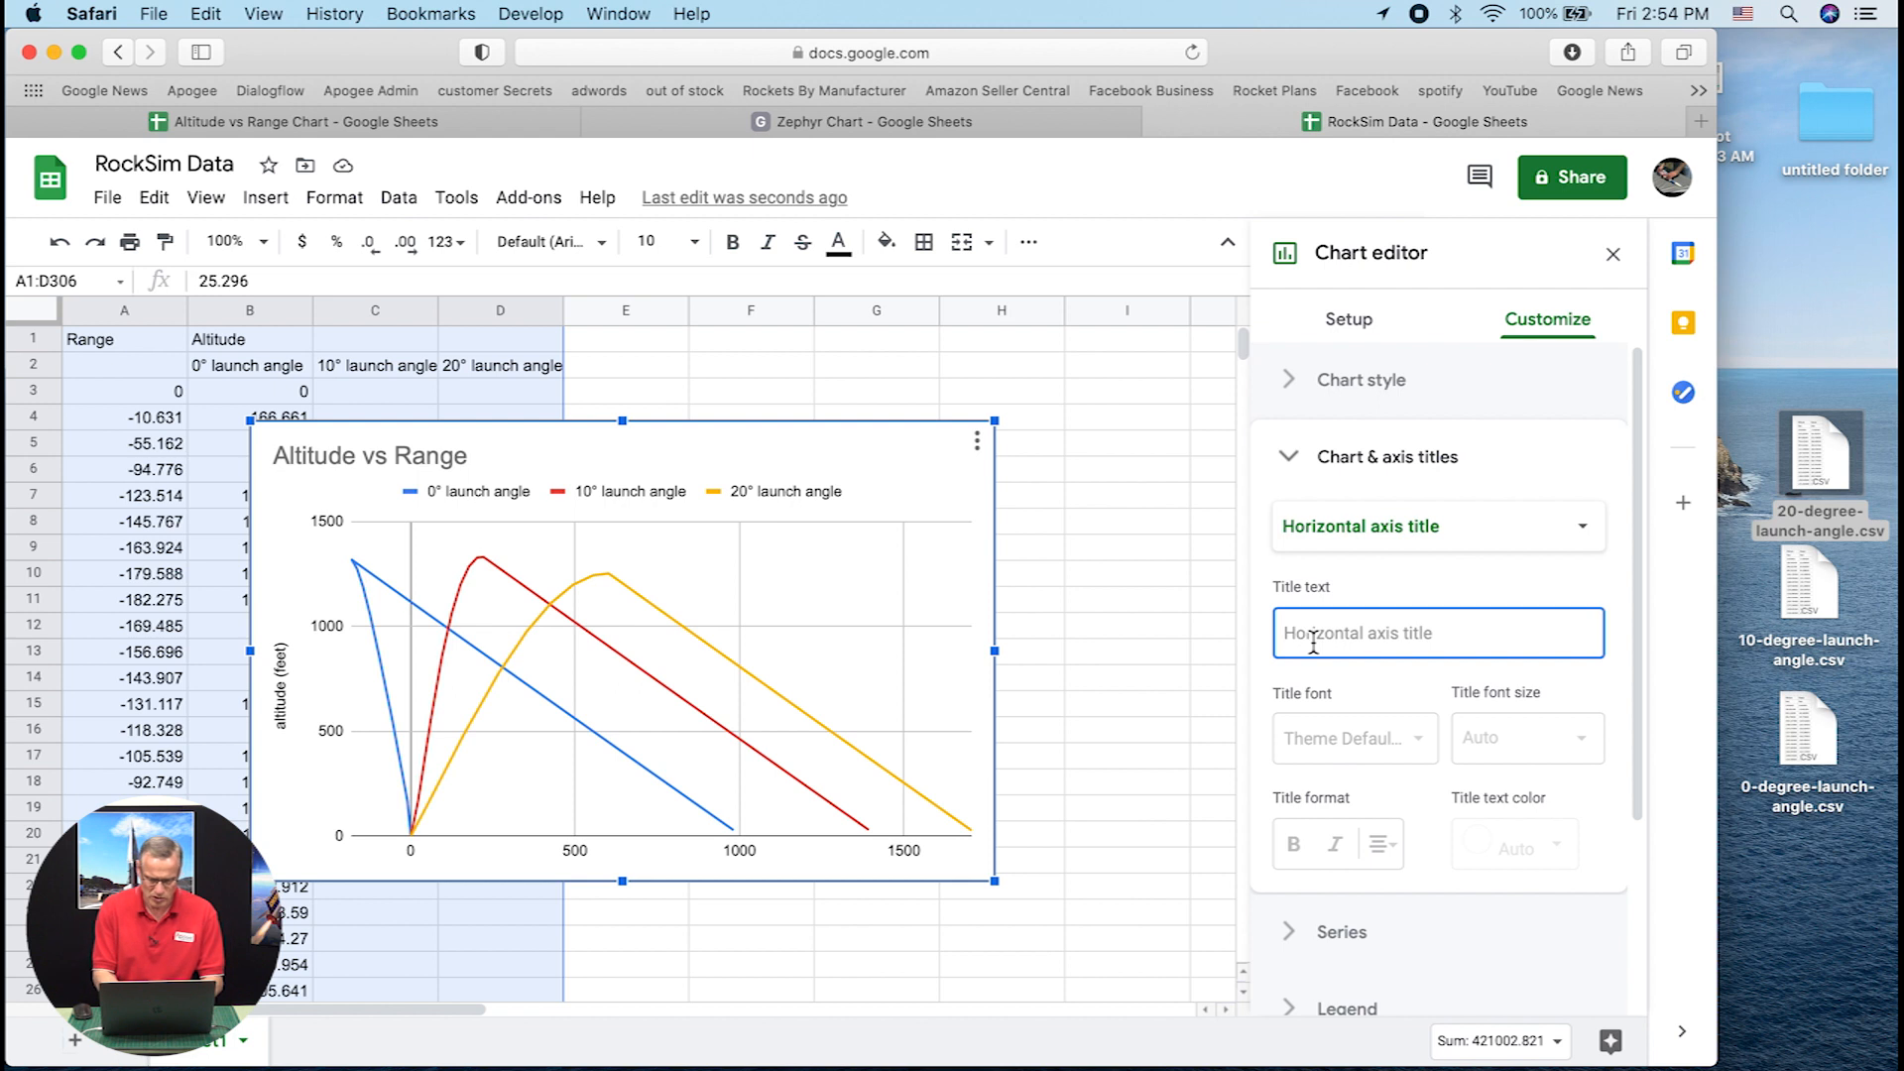
pyautogui.write('Range')
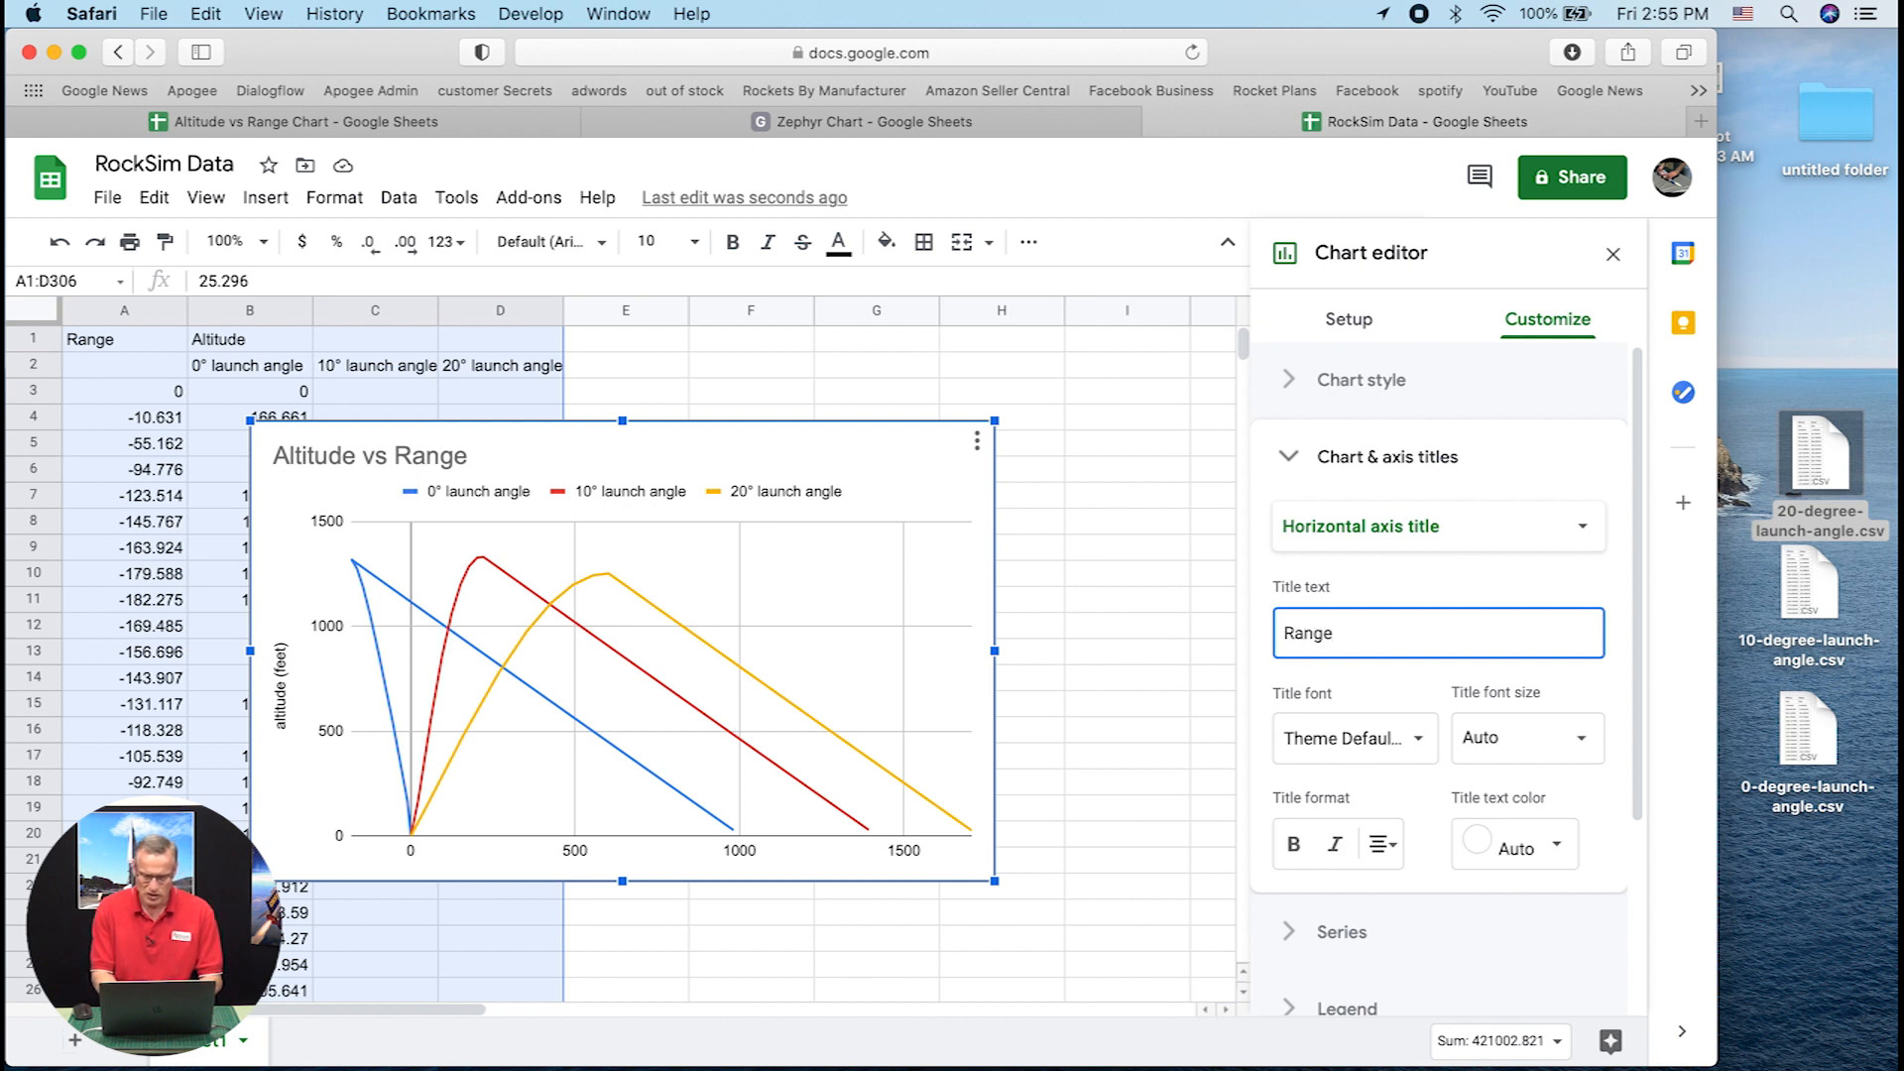
pyautogui.write(' (feet')
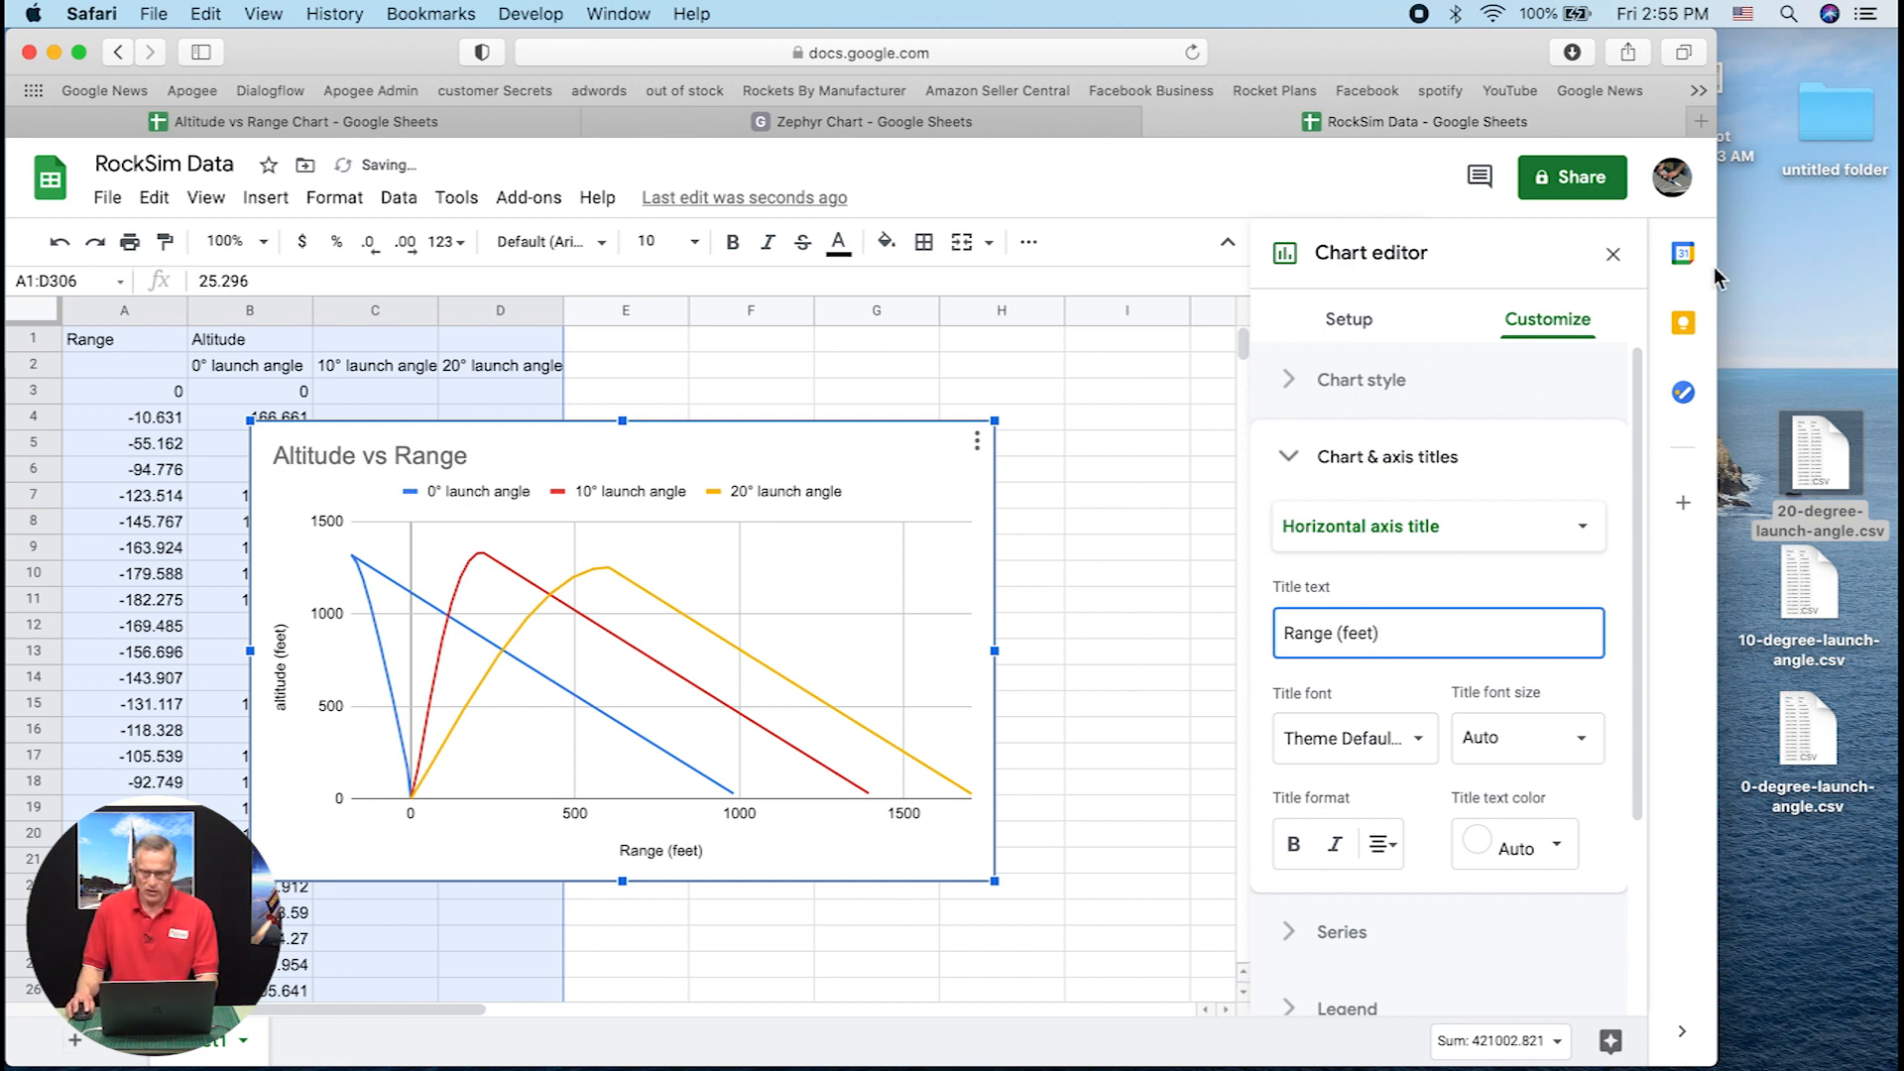
pyautogui.click(1612, 254)
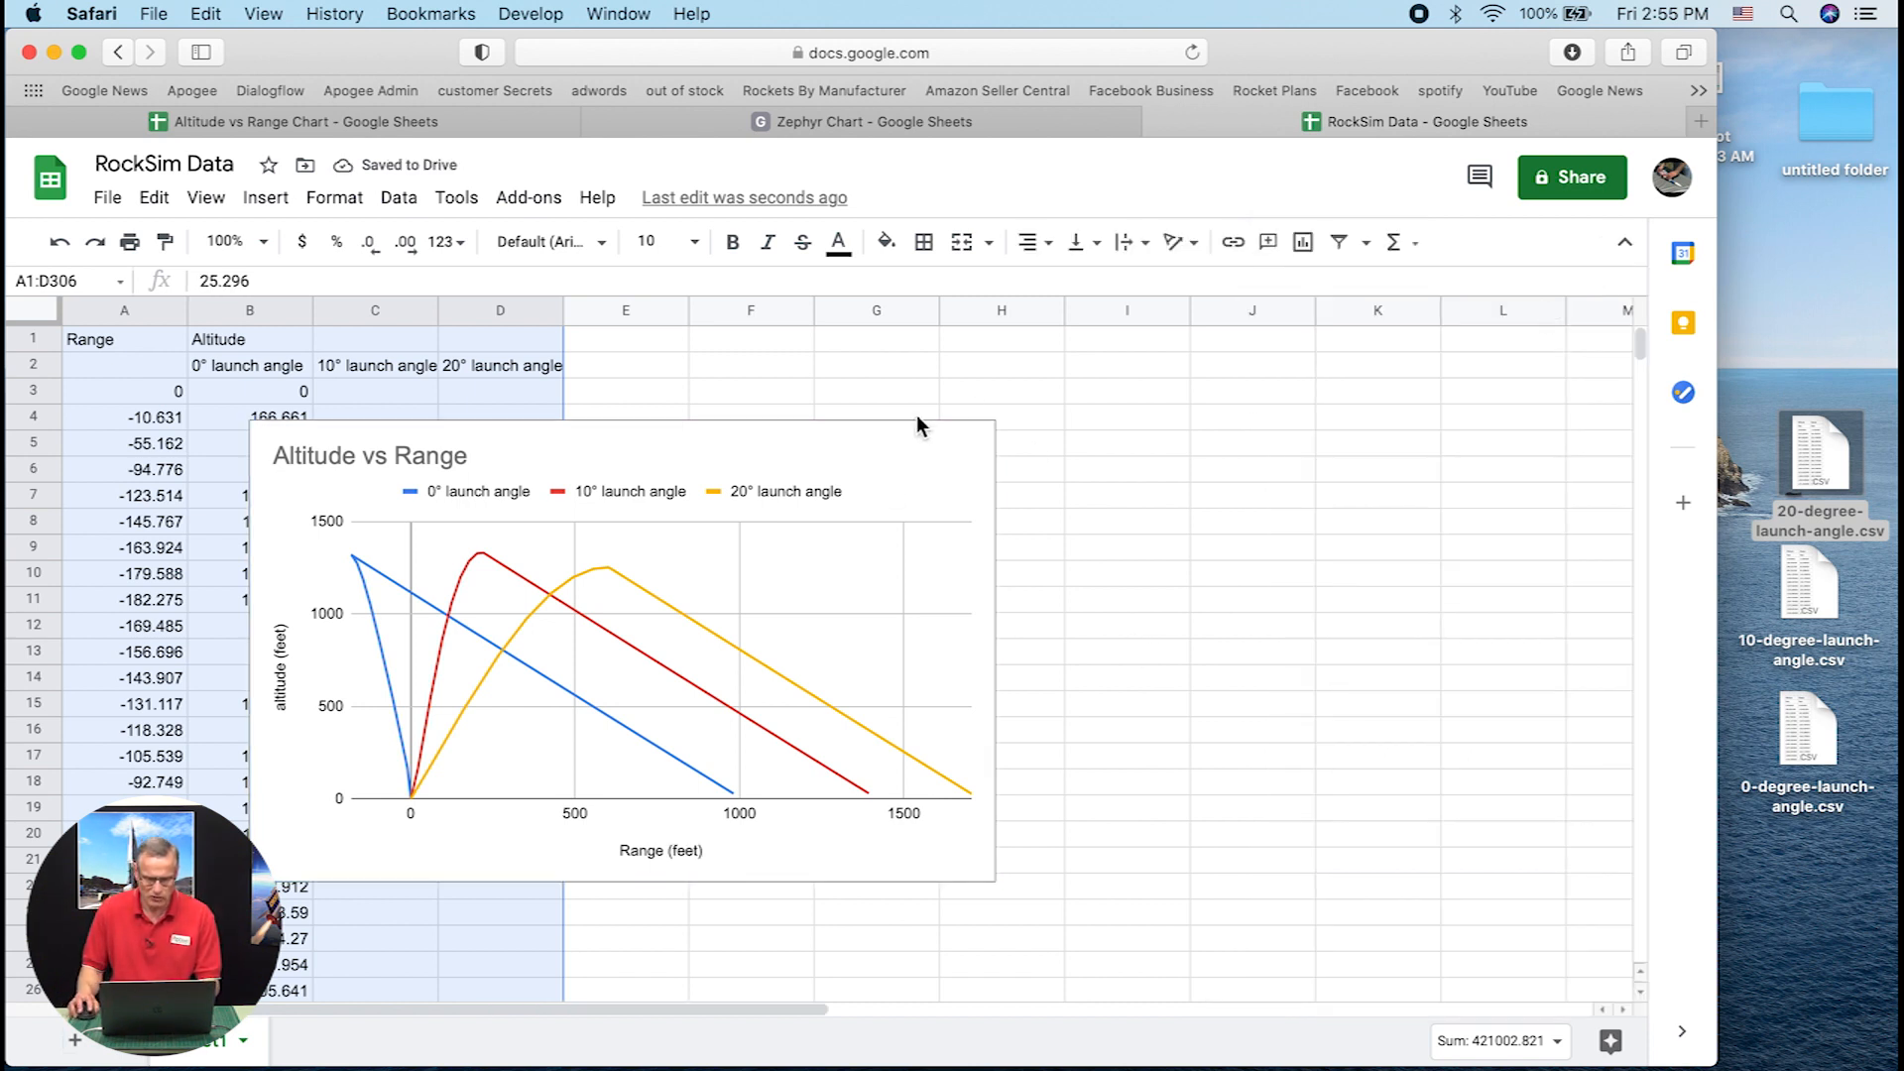
# Enlarge the chart so its upper-right corner reaches row 2 at column H's right edge, and download it as a PDF document
pyautogui.moveTo(992, 423); pyautogui.dragTo(1261, 325)
pyautogui.moveTo(1156, 452); pyautogui.dragTo(1069, 486)
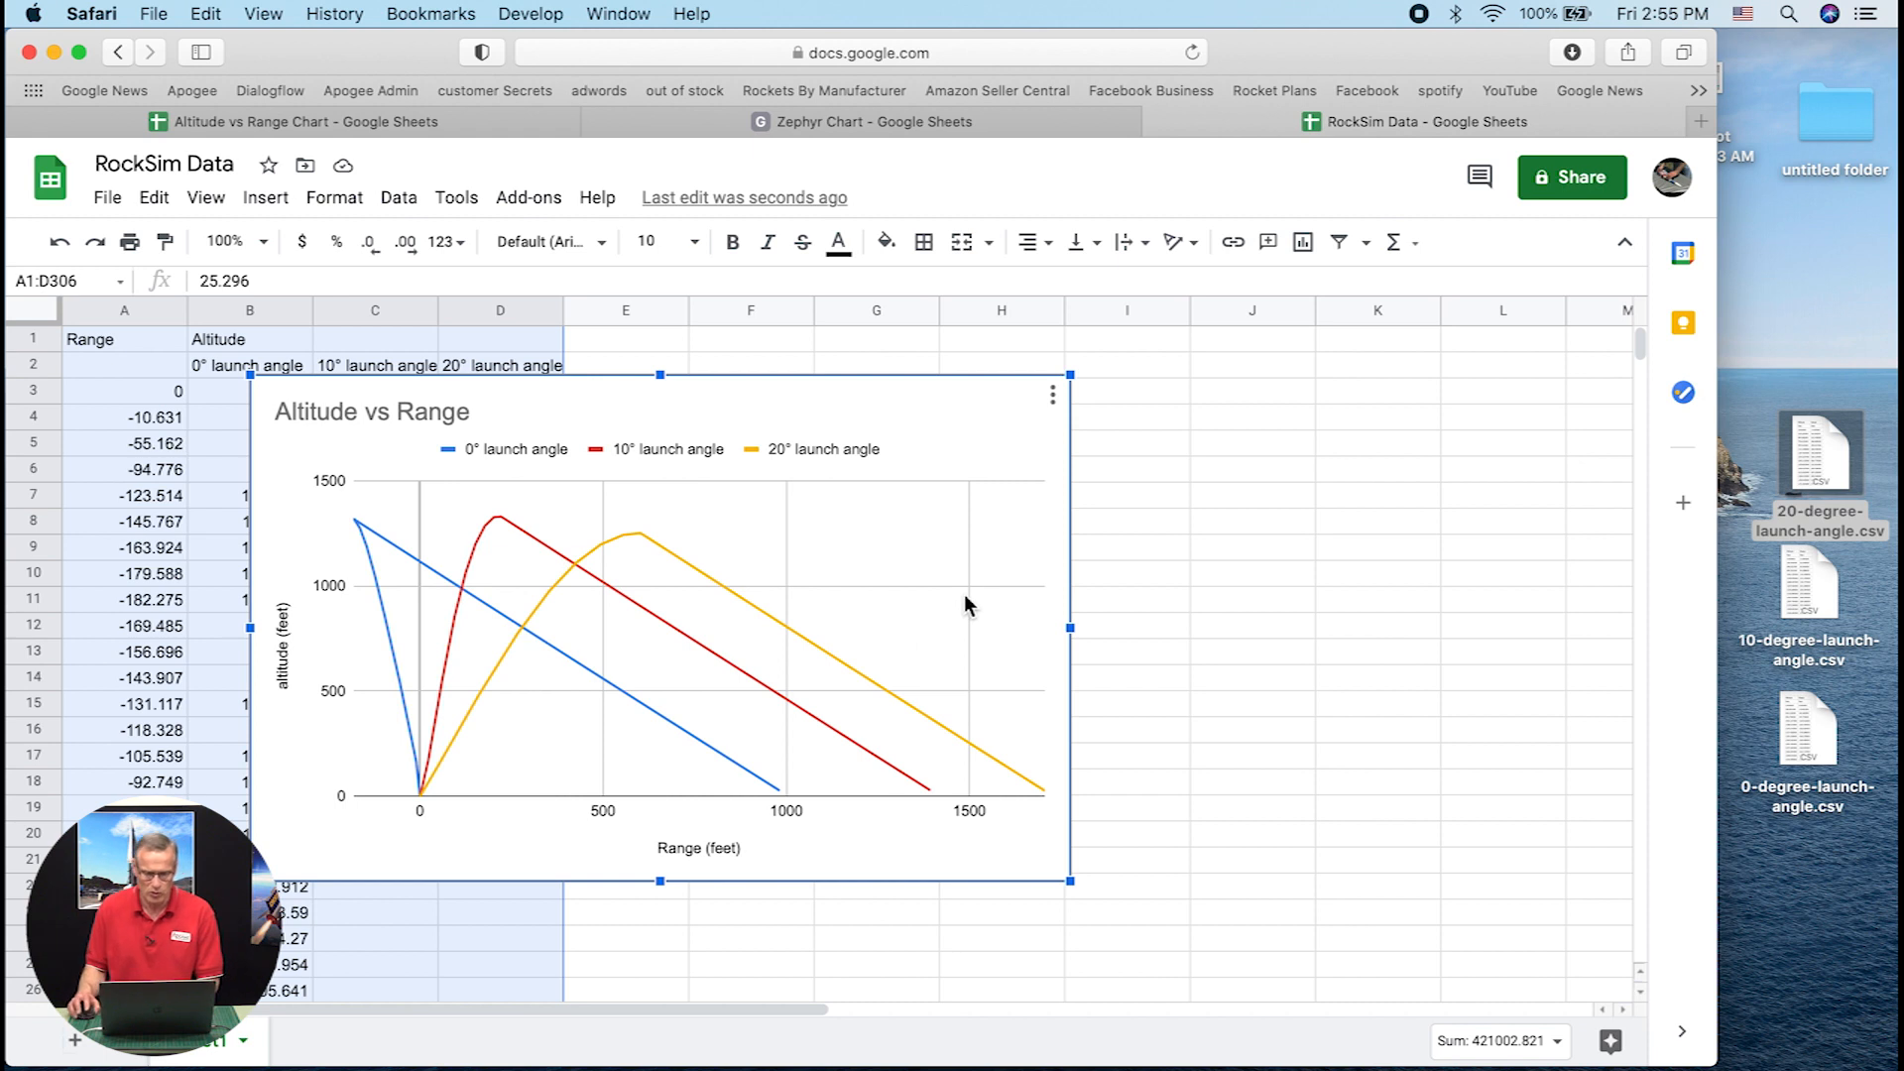
pyautogui.click(1054, 399)
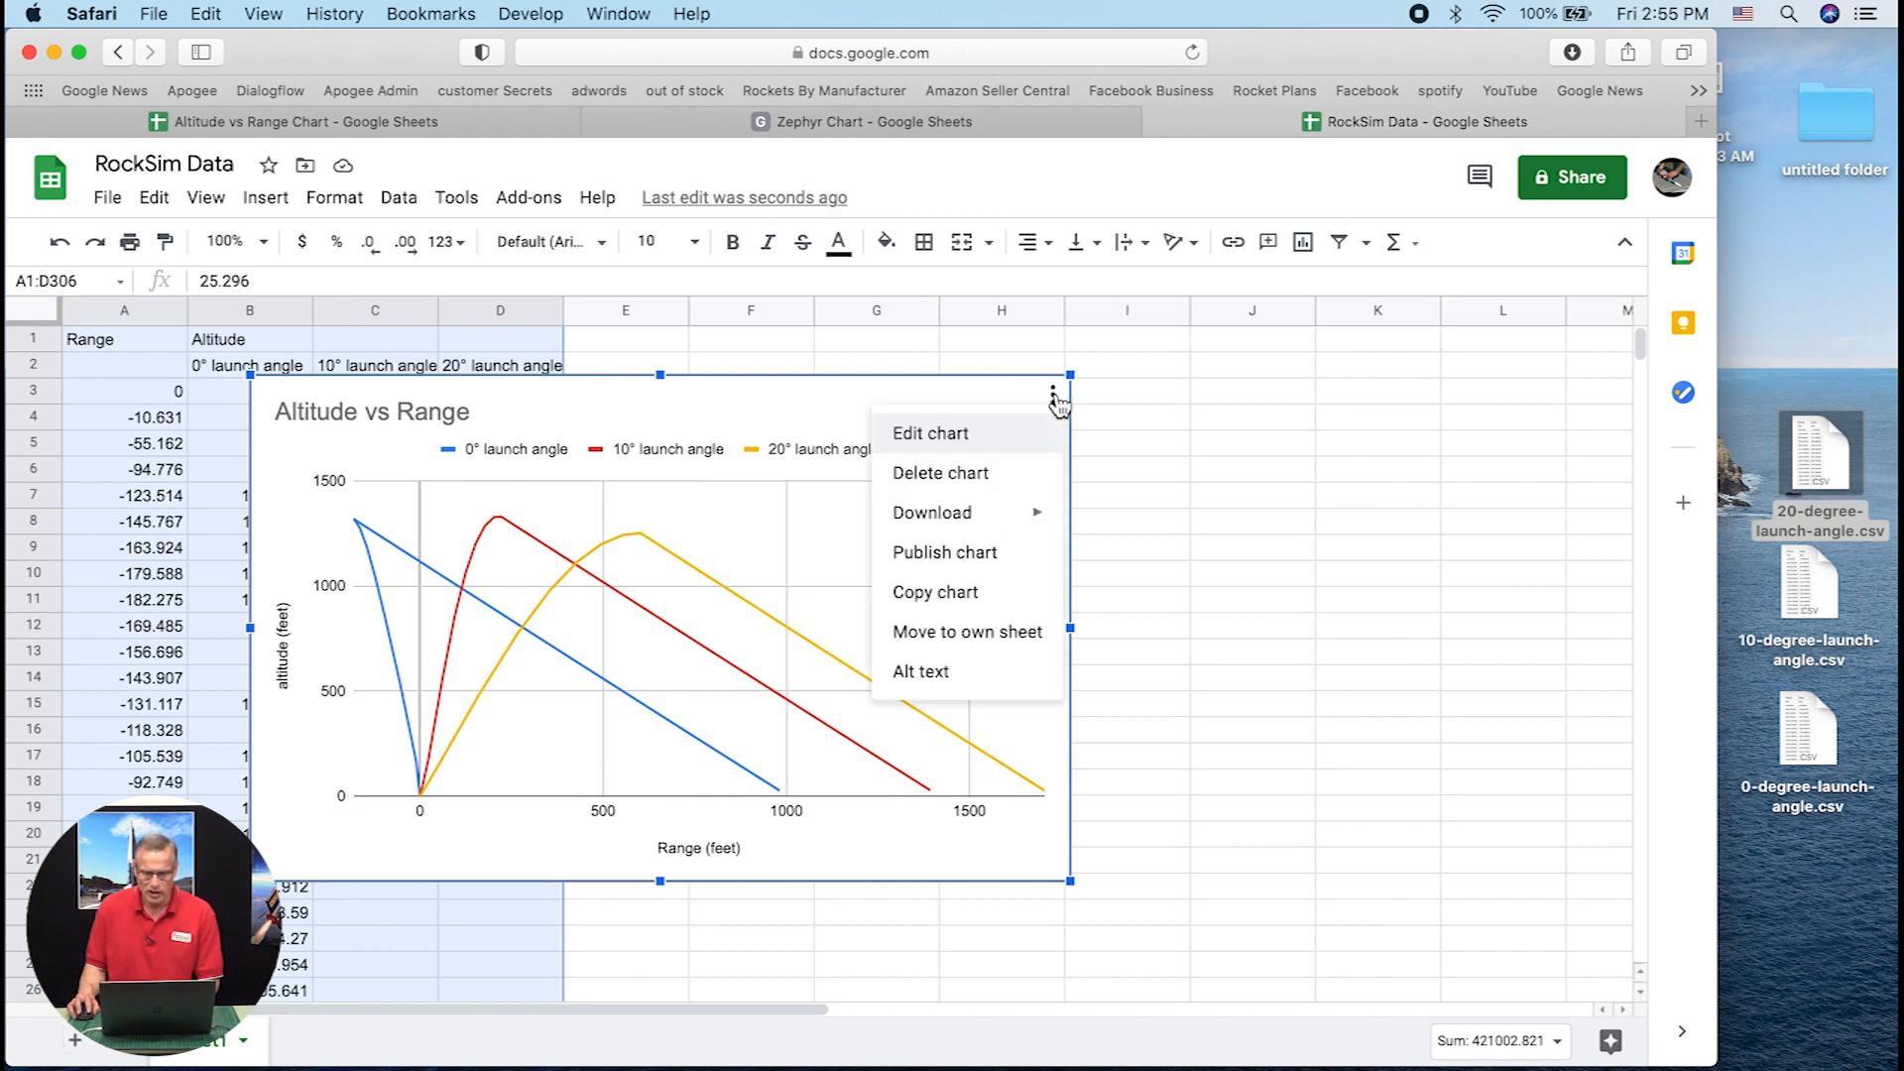
pyautogui.moveTo(986, 517)
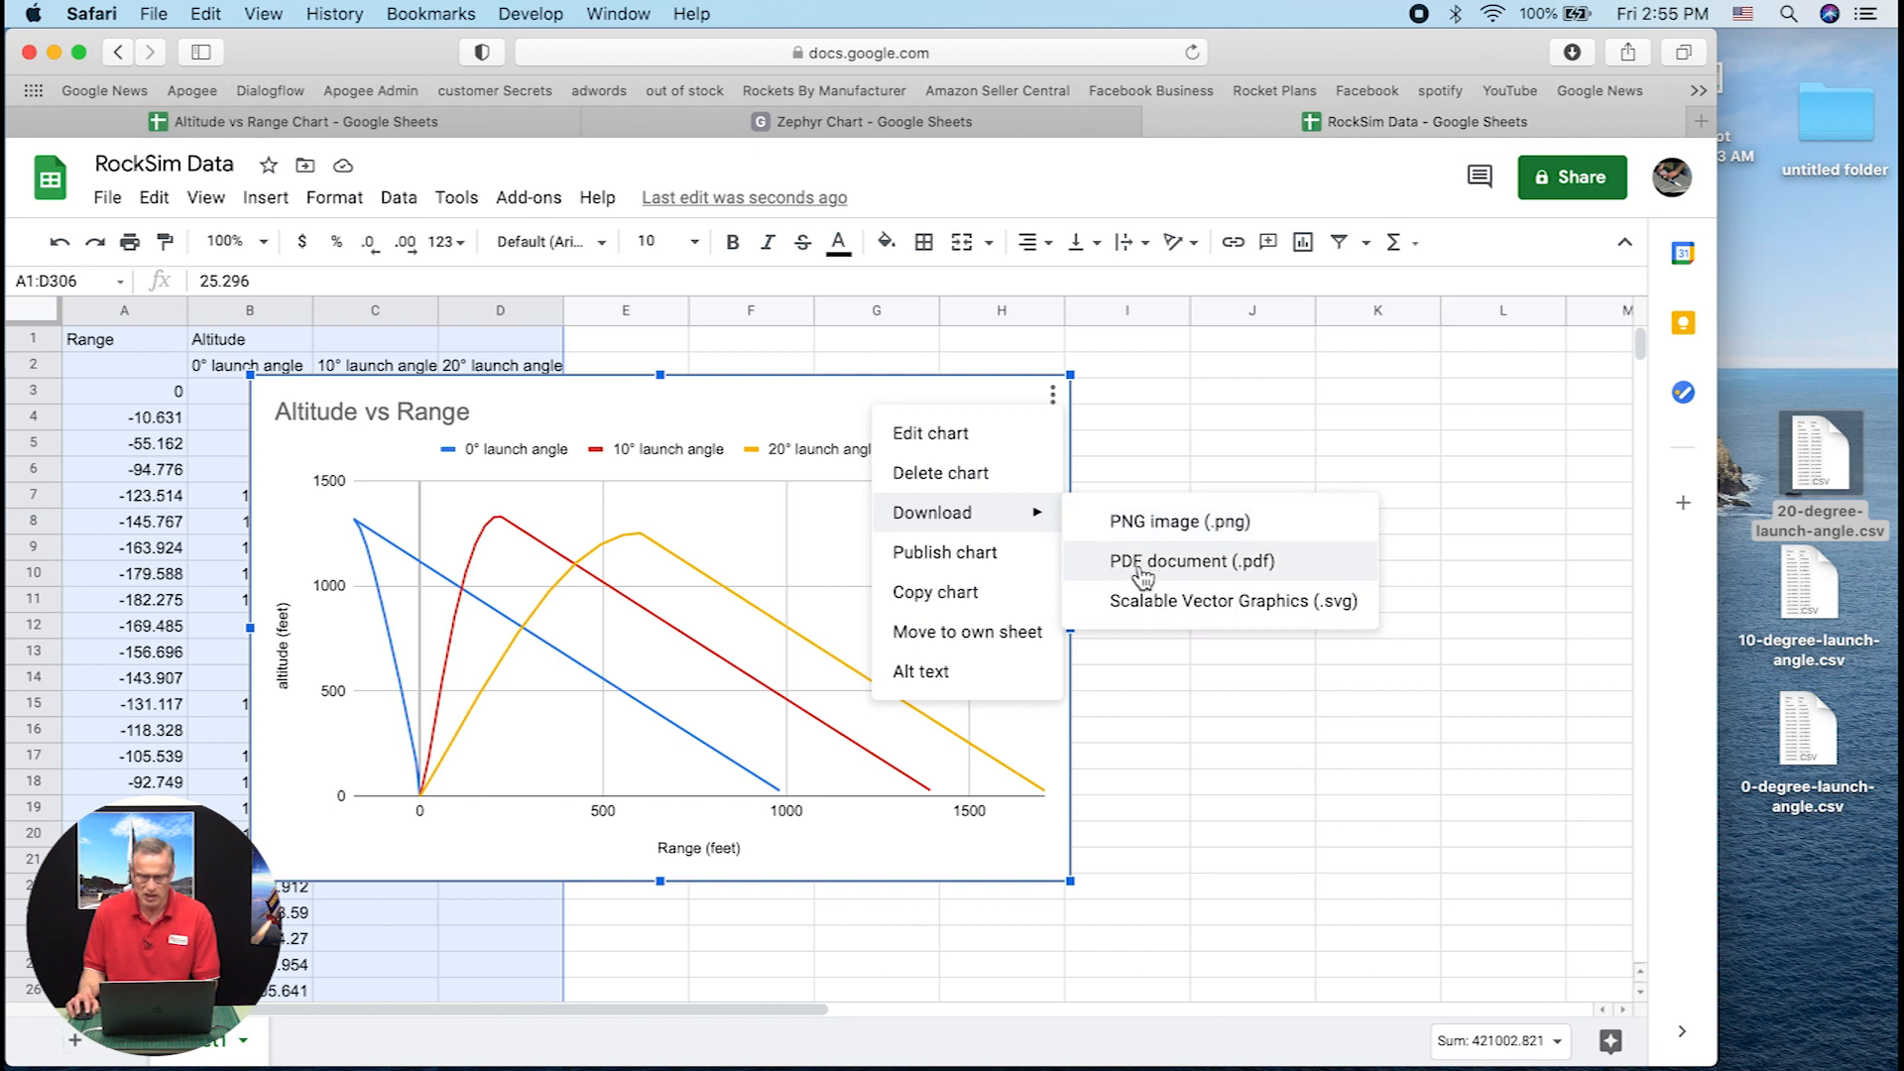
pyautogui.click(1201, 565)
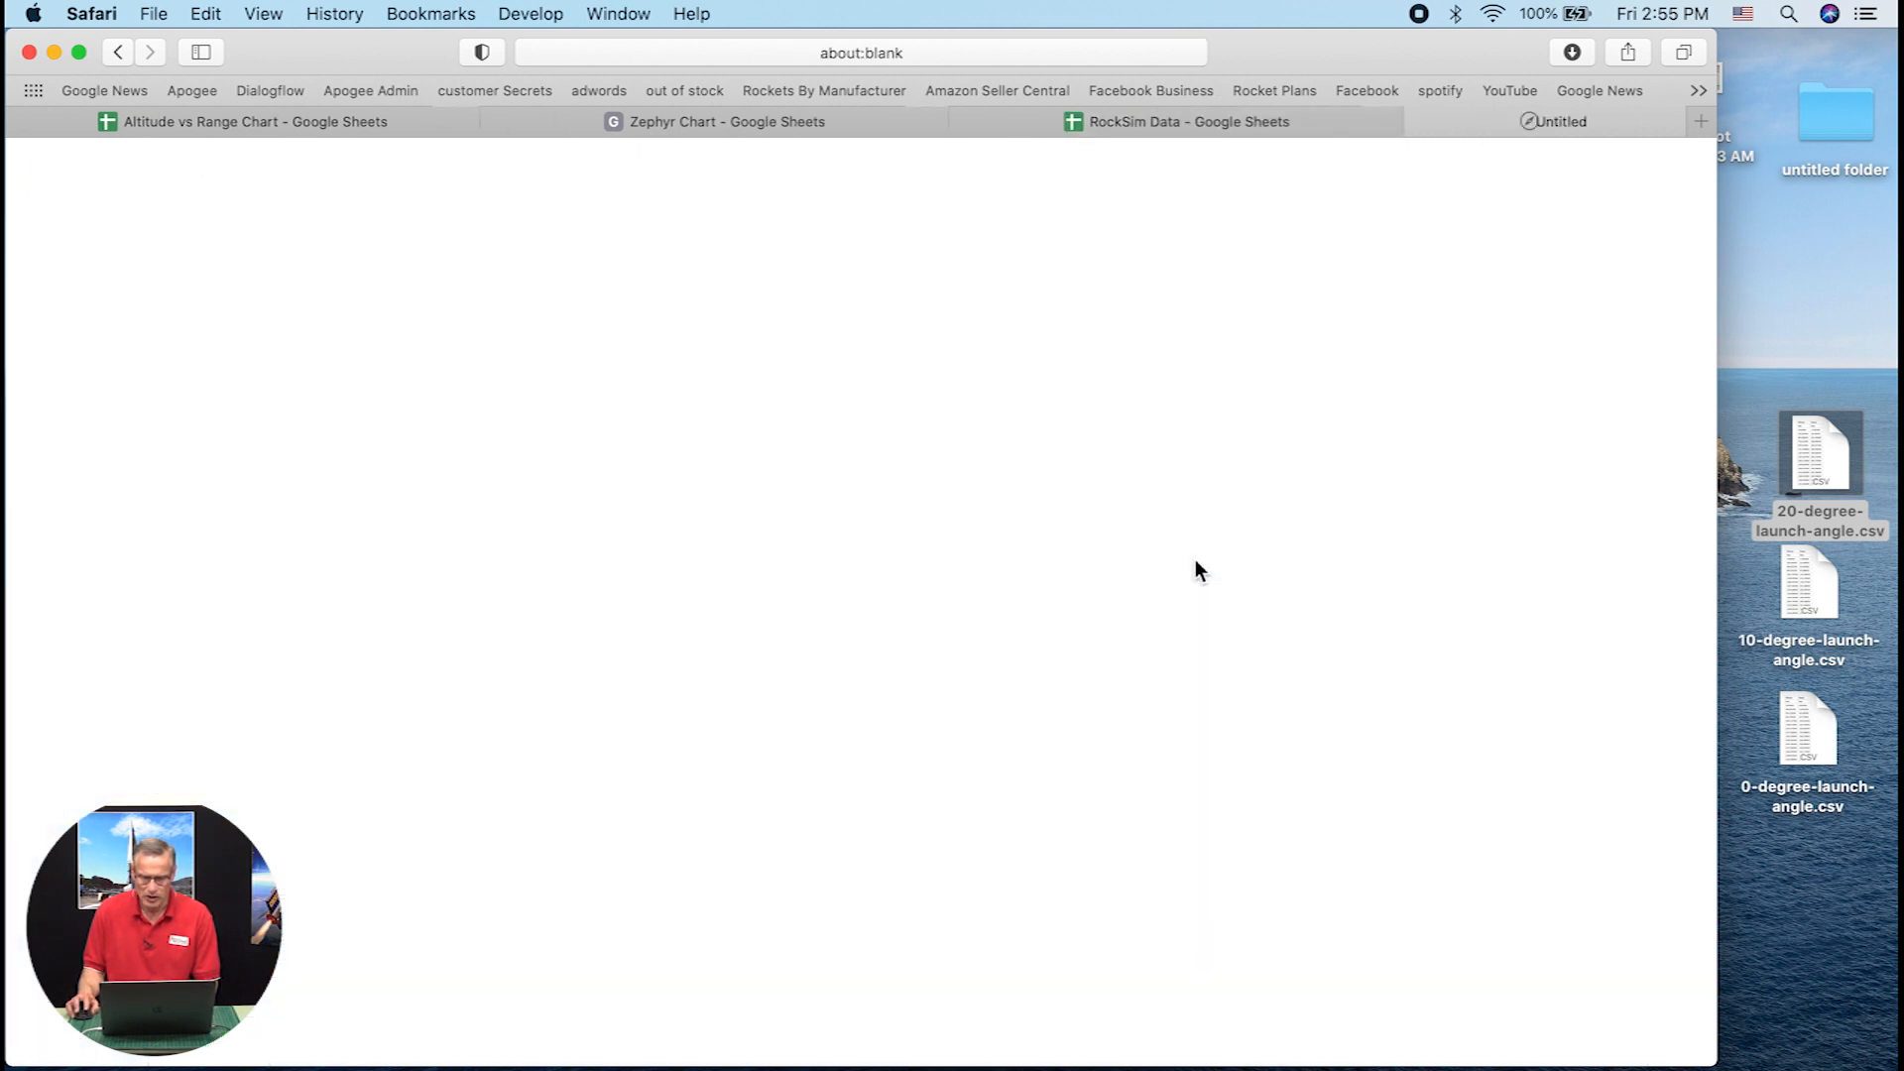